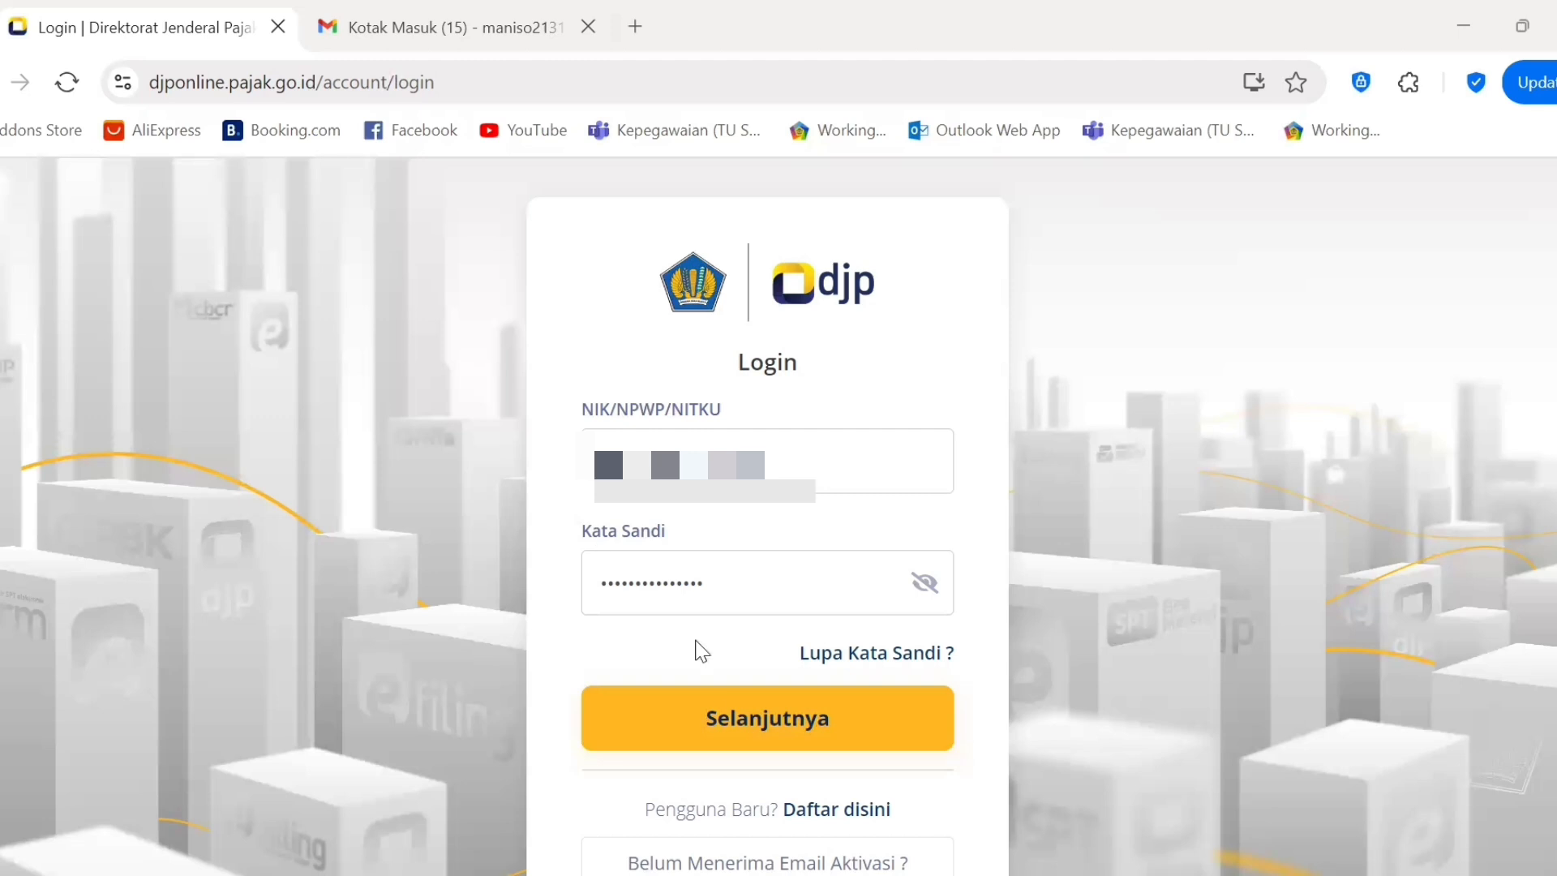
# - Log in to DJP Online with the filled-in credentials and open the e-Form PDF service for tax reporting
pyautogui.click(704, 714)
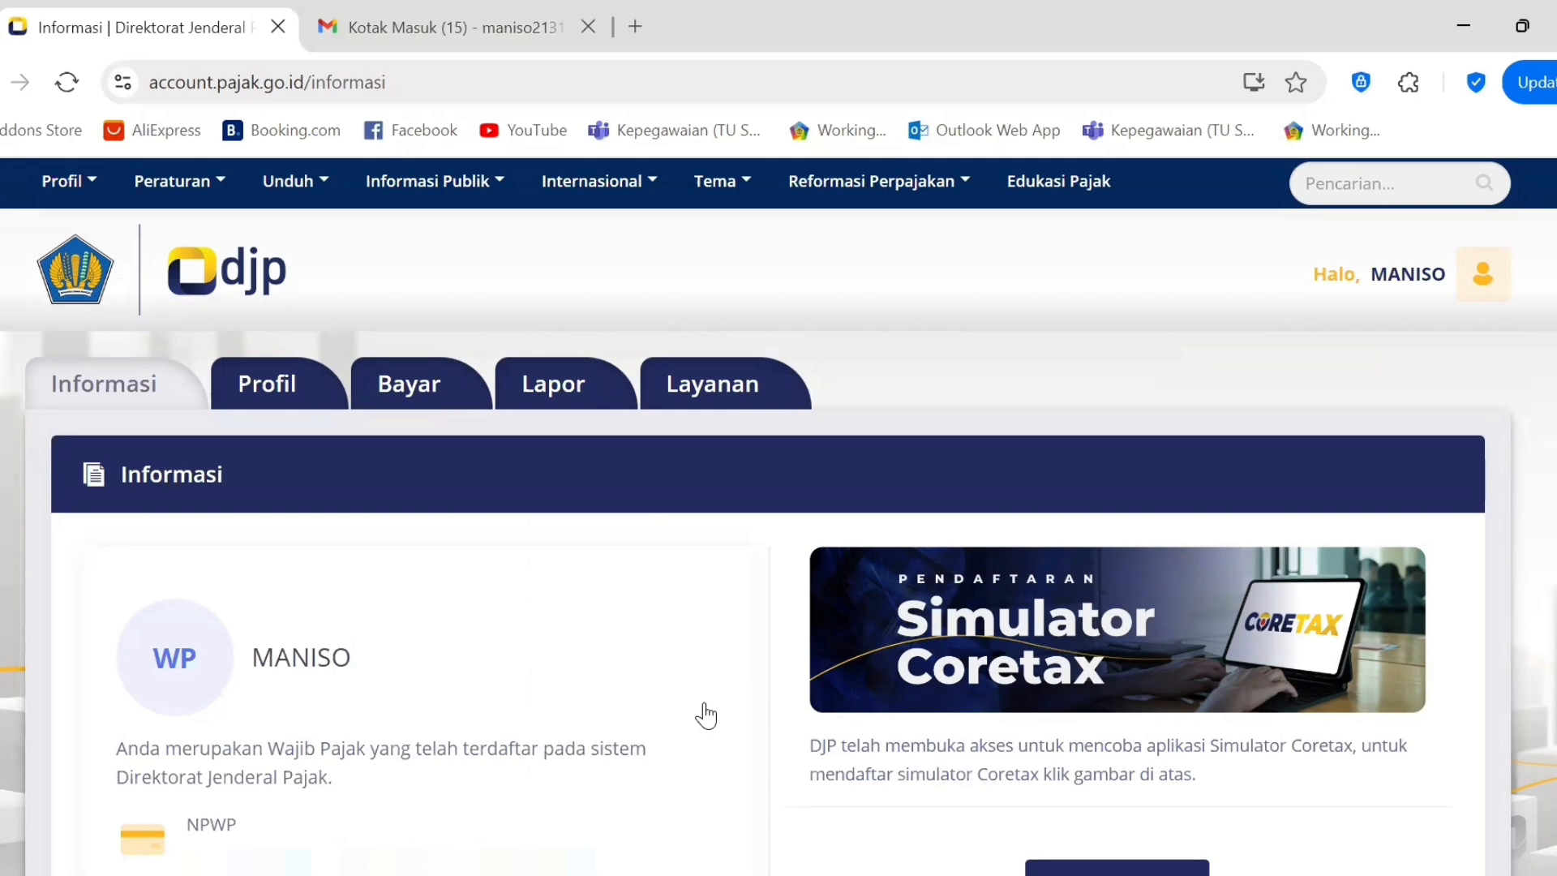
pyautogui.click(563, 387)
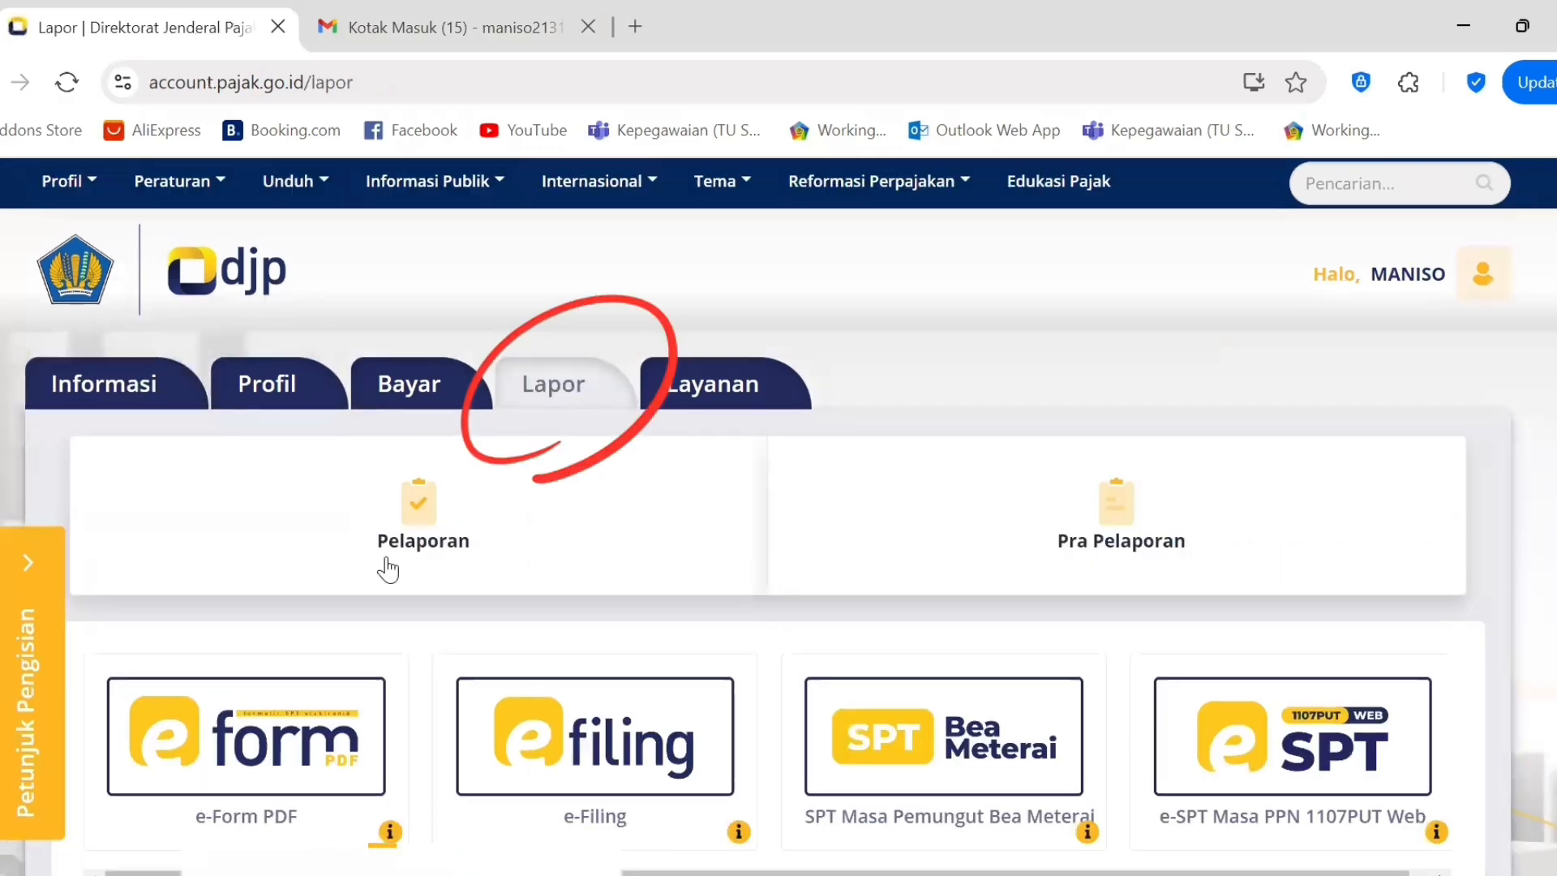
pyautogui.click(276, 738)
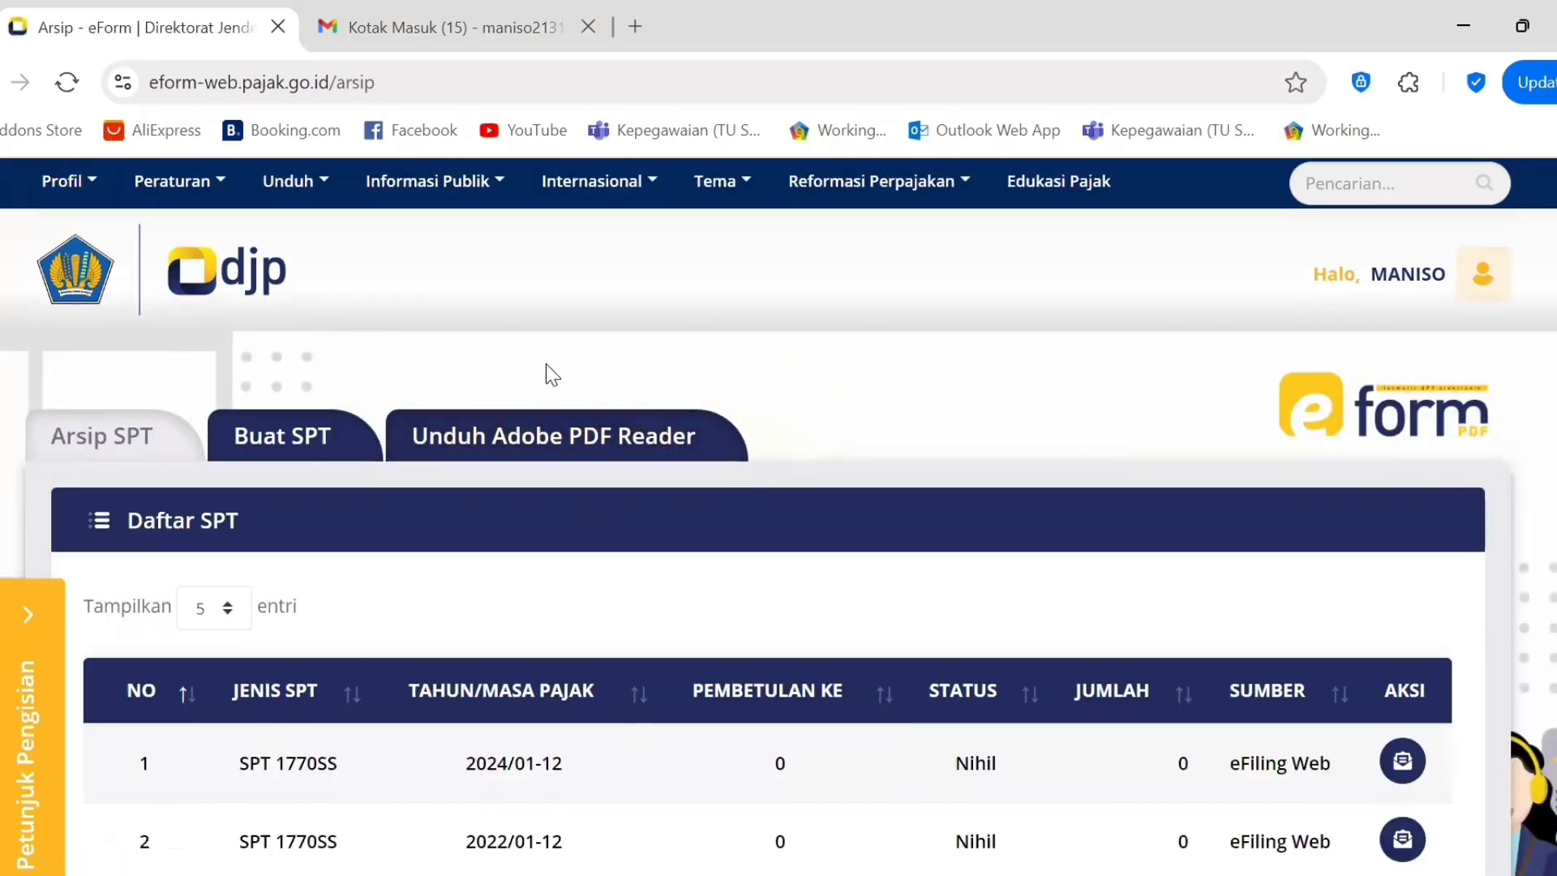
# - View the Adobe PDF Reader download page of the e-Form service
pyautogui.click(570, 442)
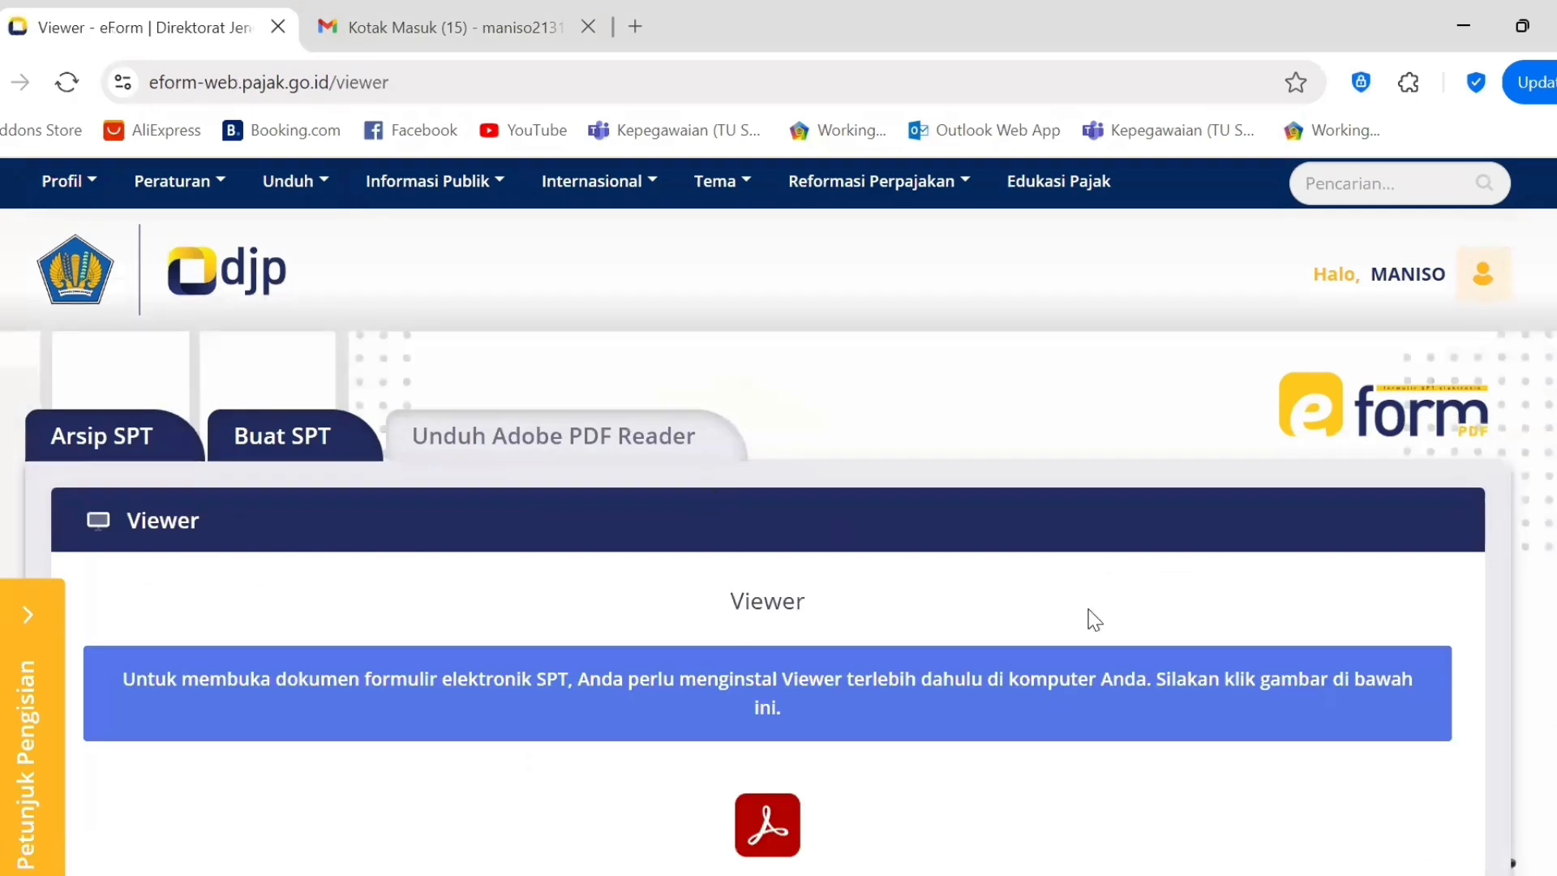
pyautogui.scroll(-2, 665, 805)
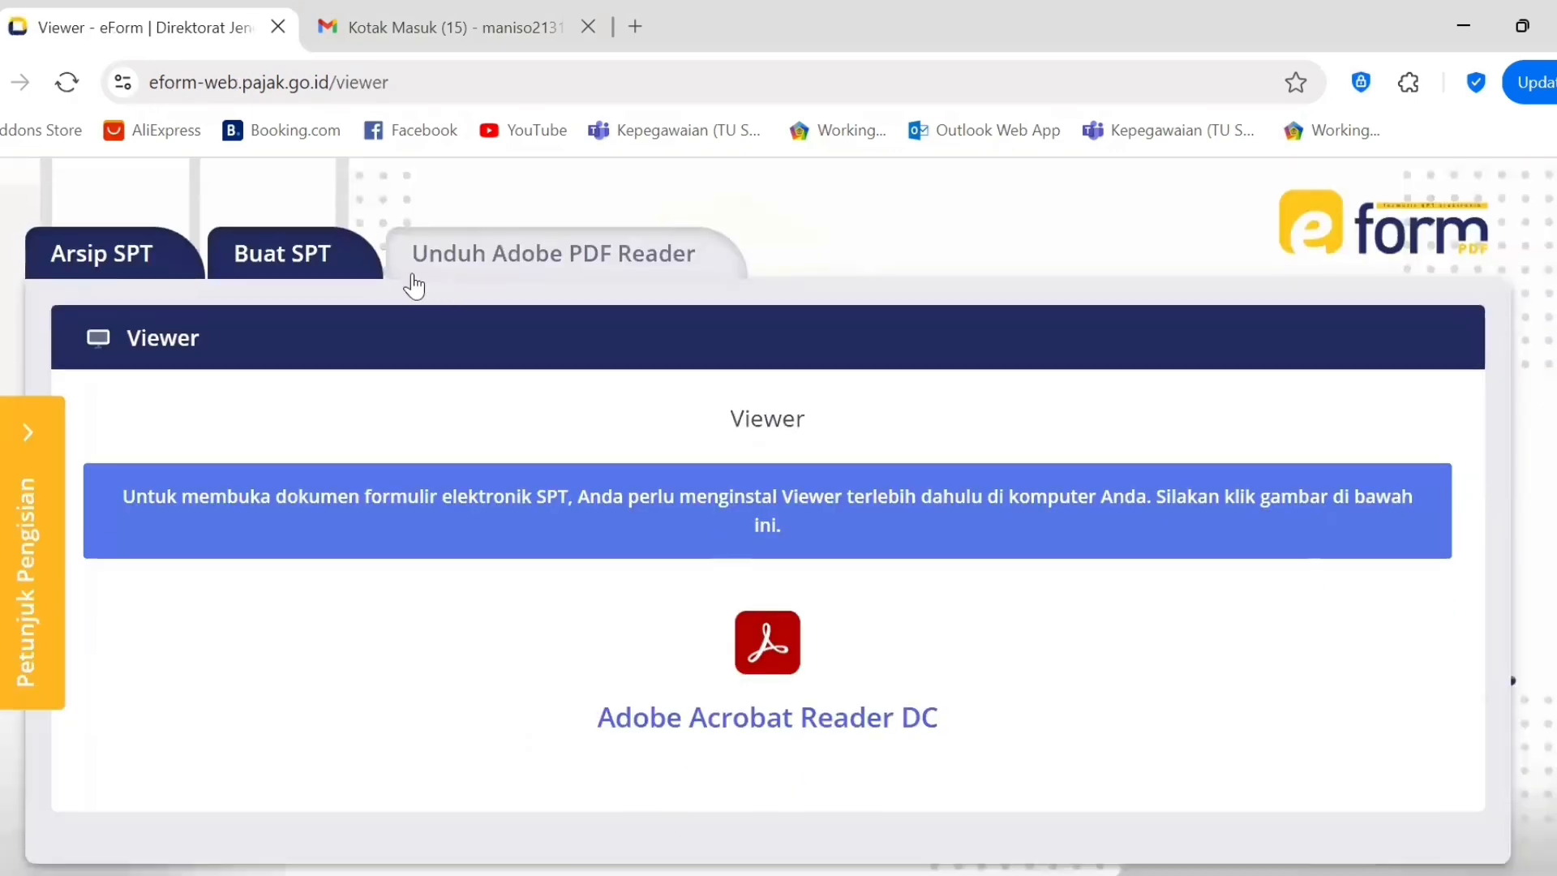
# - Create an SPT, answering Ya to running a business or freelance work, choose E-Form Formulir 1770, and acknowledge the correction notice
pyautogui.click(283, 264)
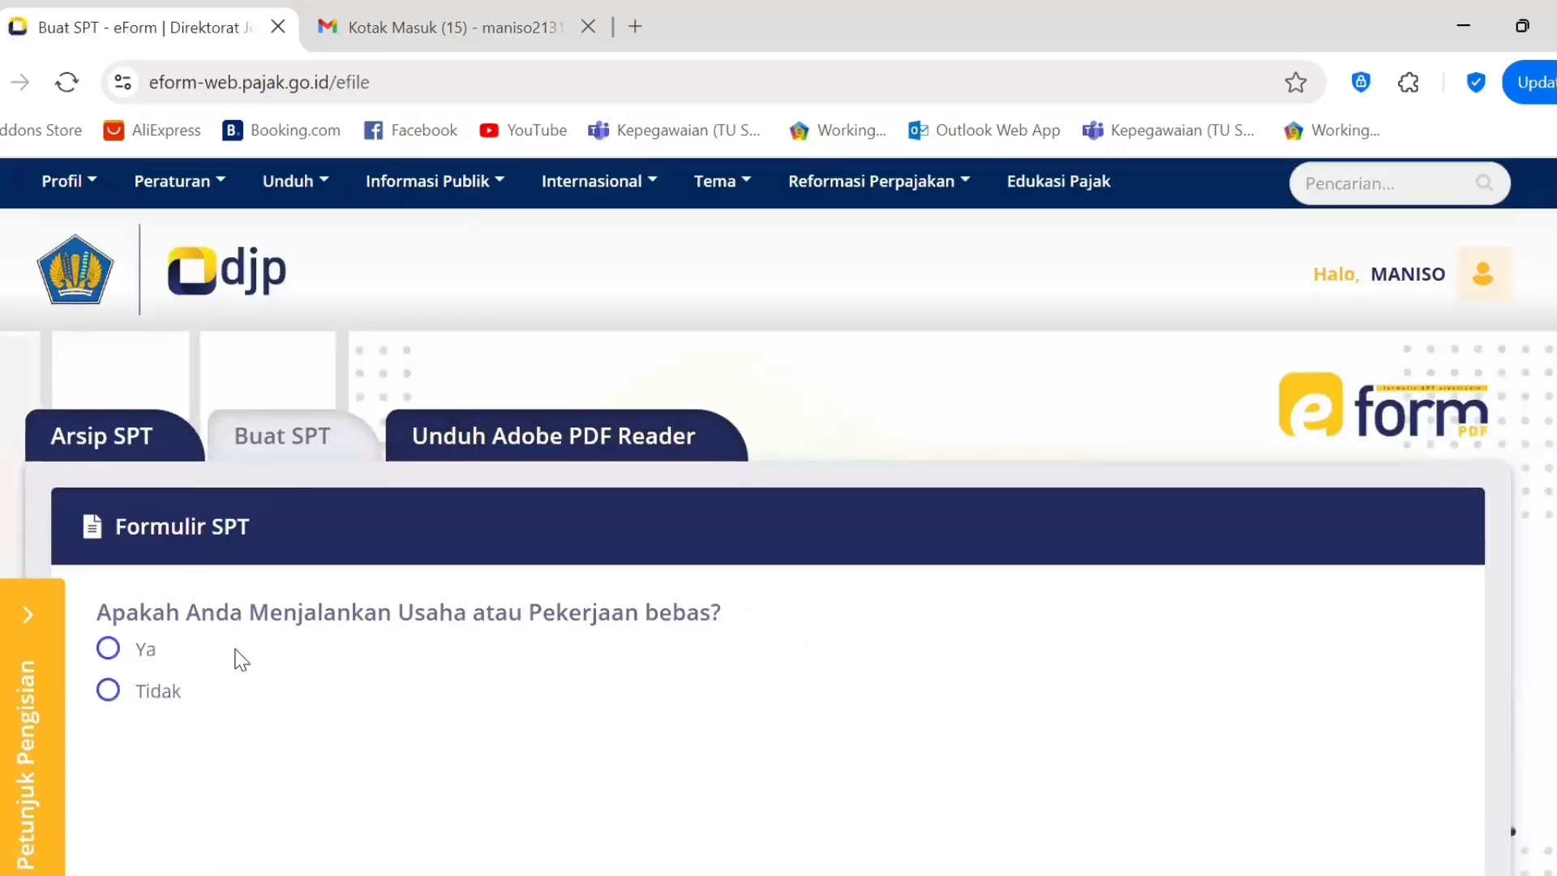
pyautogui.click(114, 649)
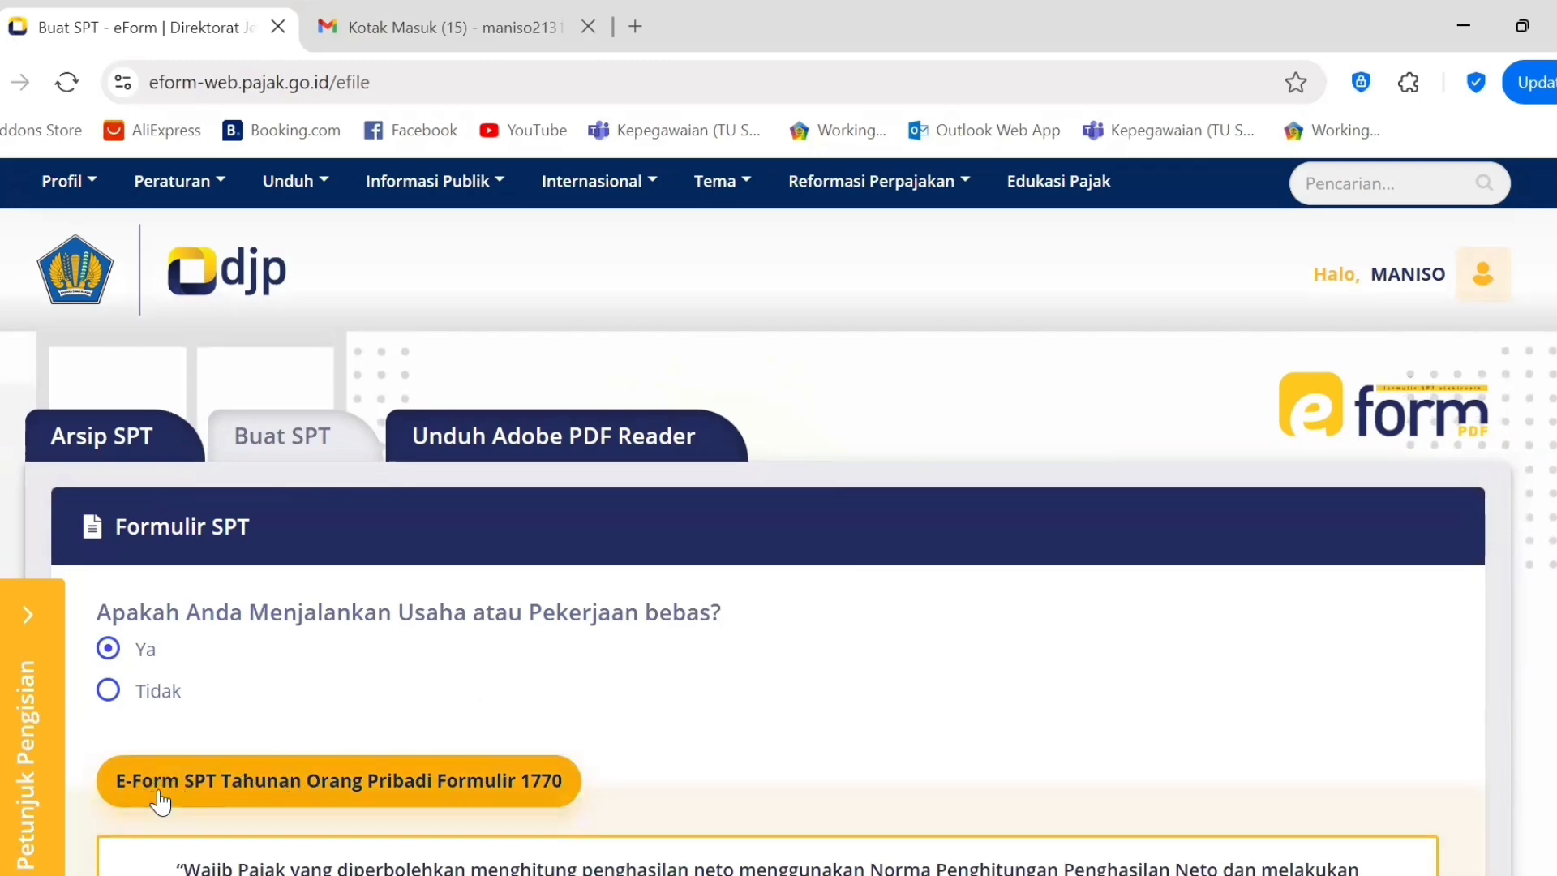
pyautogui.click(226, 799)
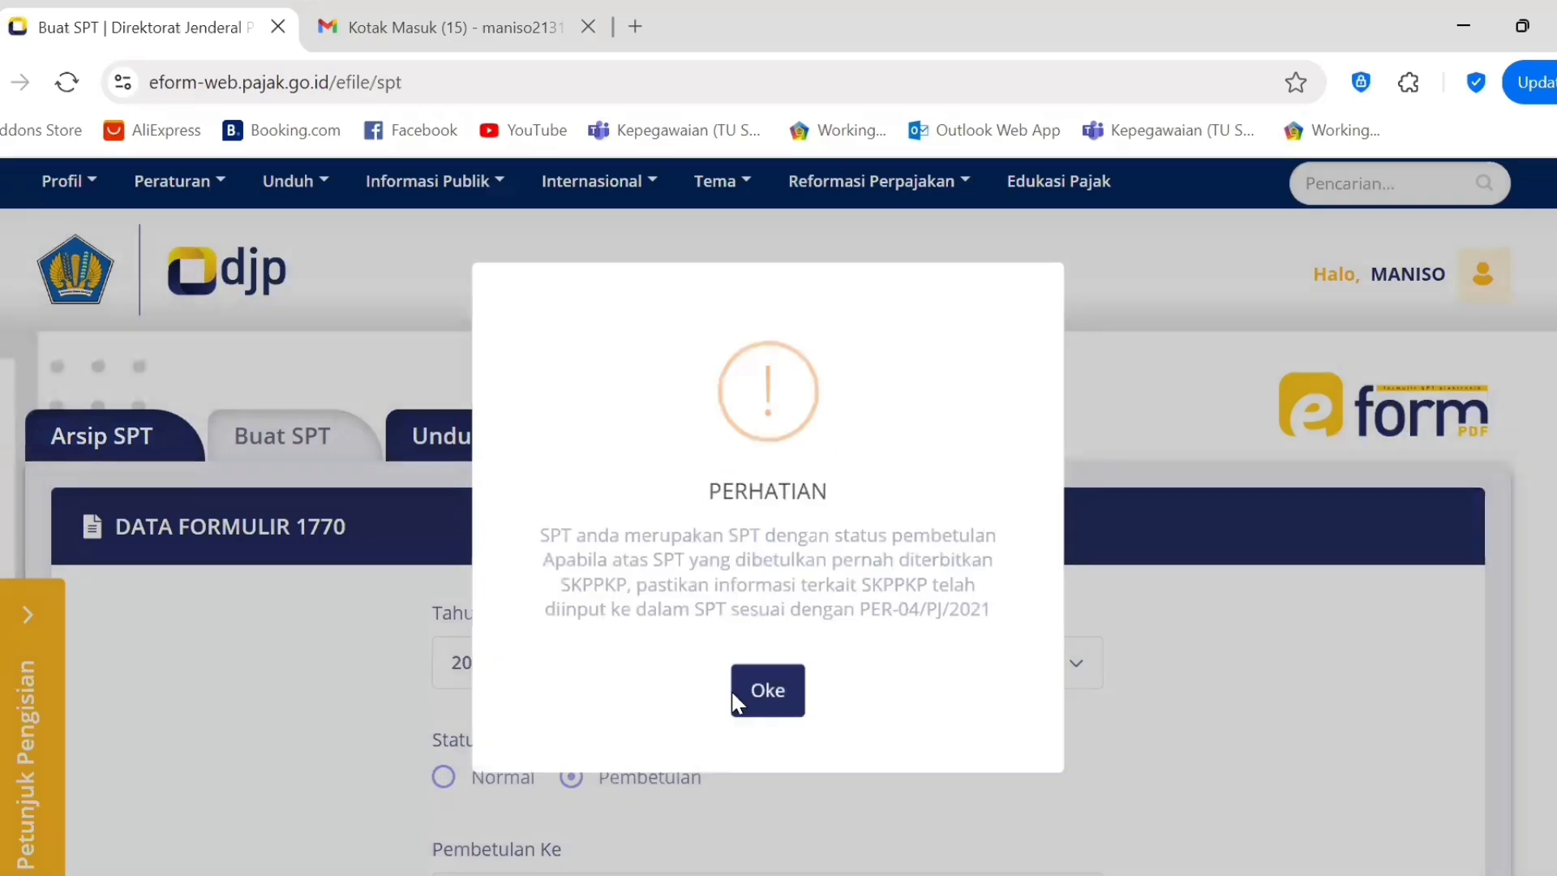
pyautogui.click(783, 691)
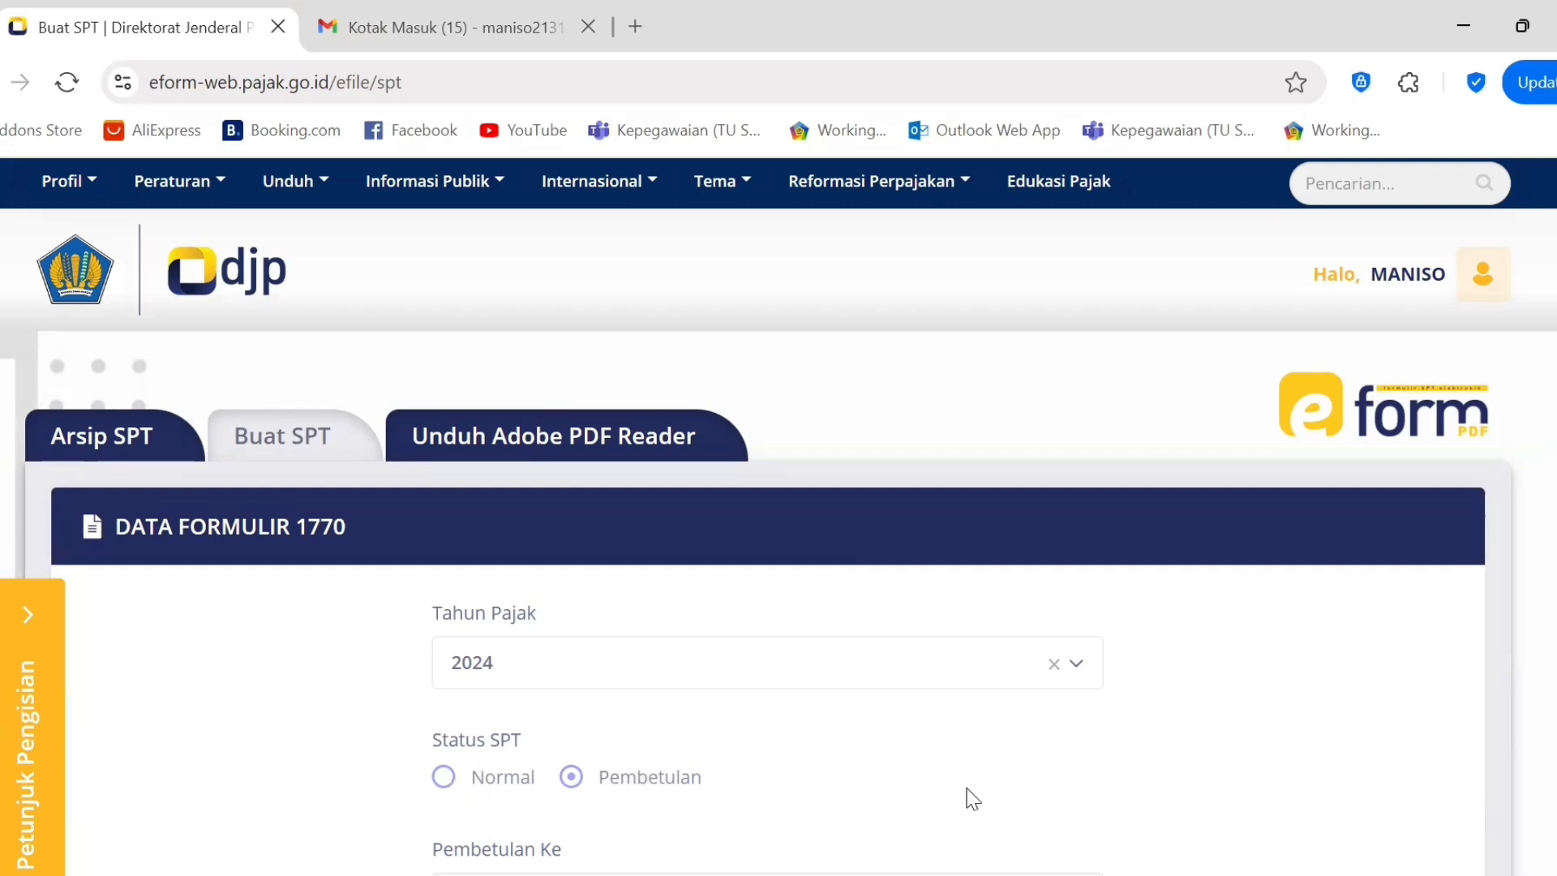
# - Download the Formulir 1770 PDF for tax year 2024 with the token delivered by email, and dismiss the completion message
pyautogui.scroll(-1, 778, 487)
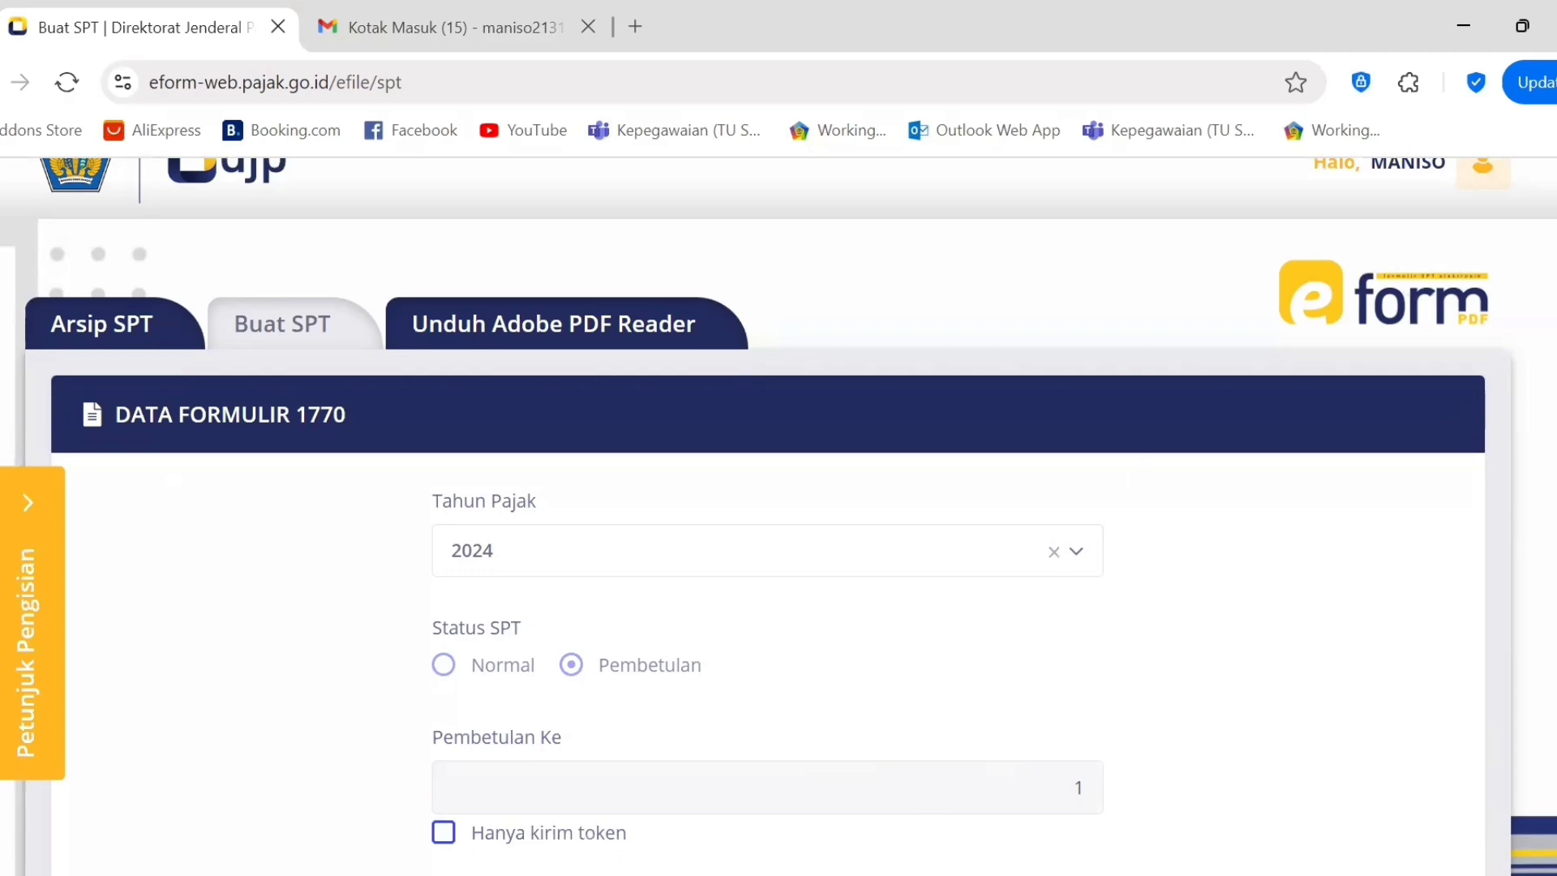
pyautogui.scroll(-1, 1130, 463)
pyautogui.scroll(-7, 779, 519)
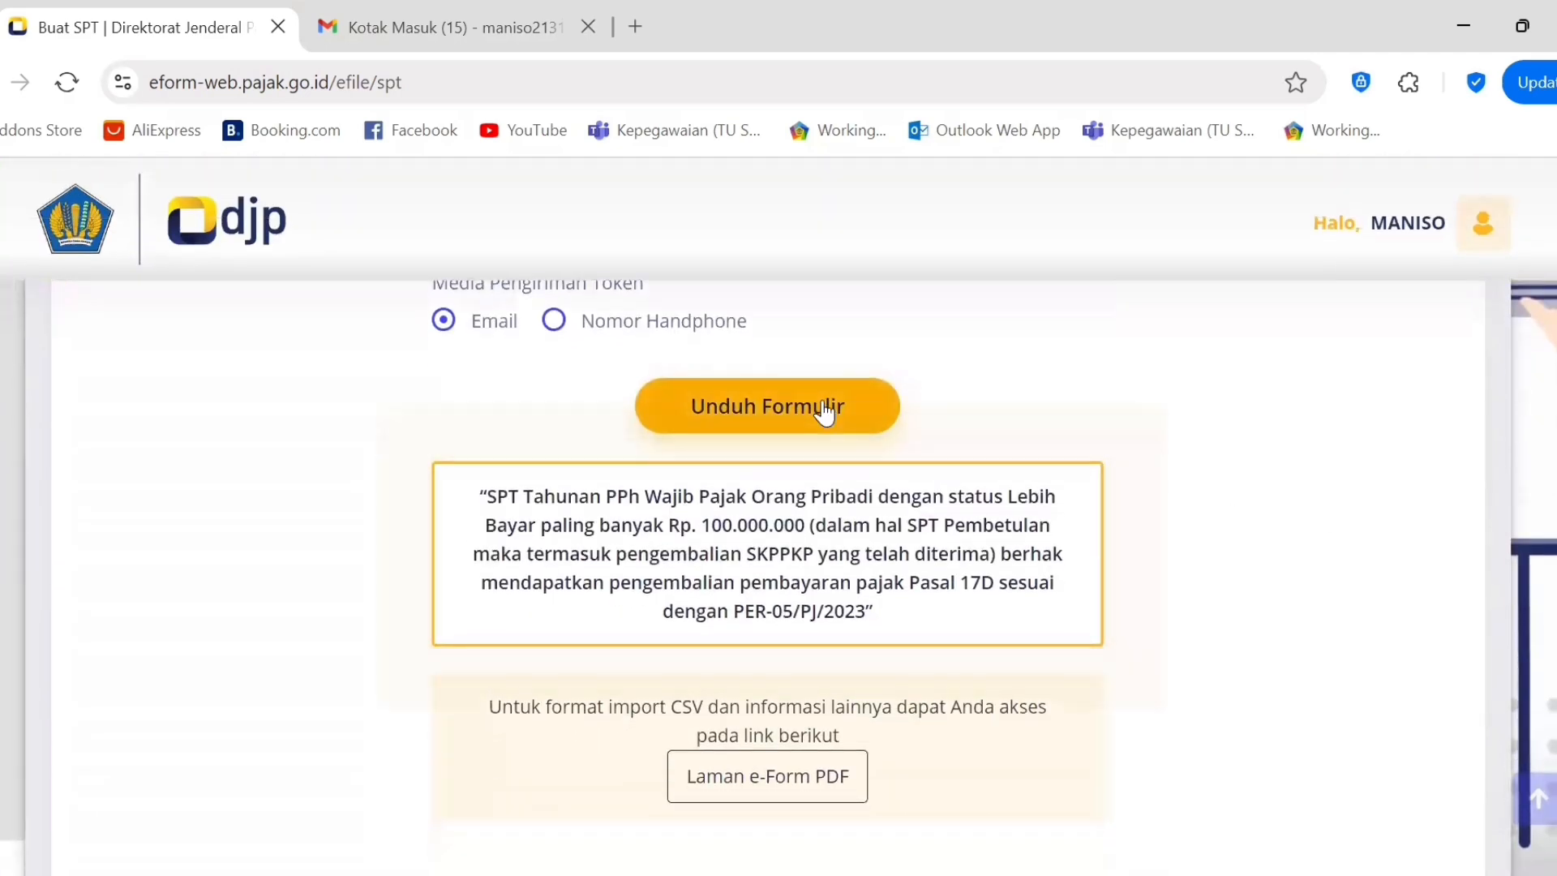
pyautogui.click(740, 393)
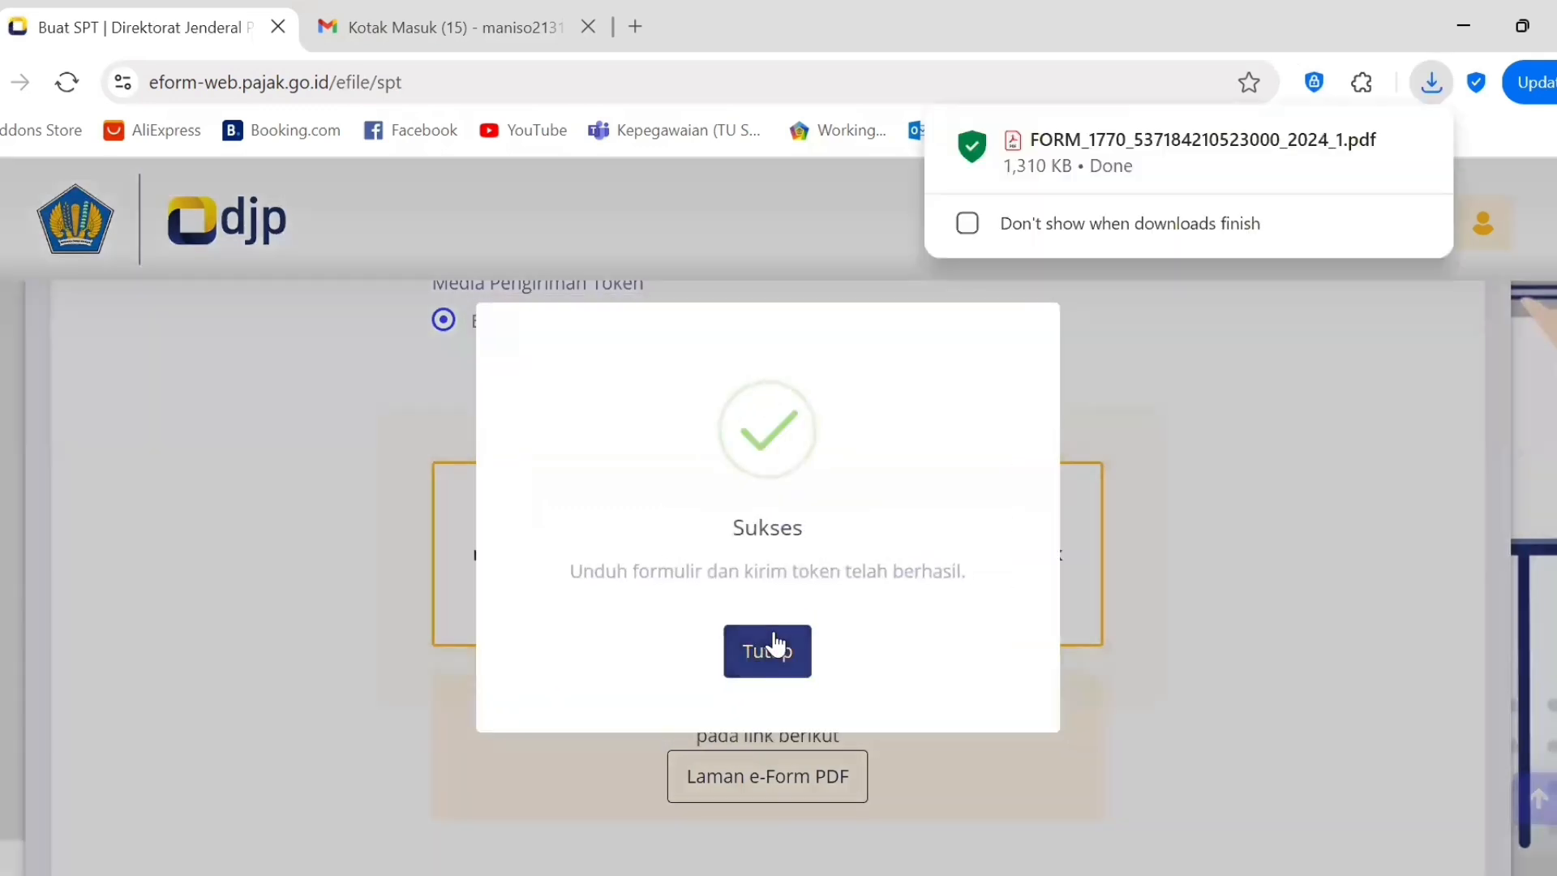
pyautogui.moveTo(1139, 179)
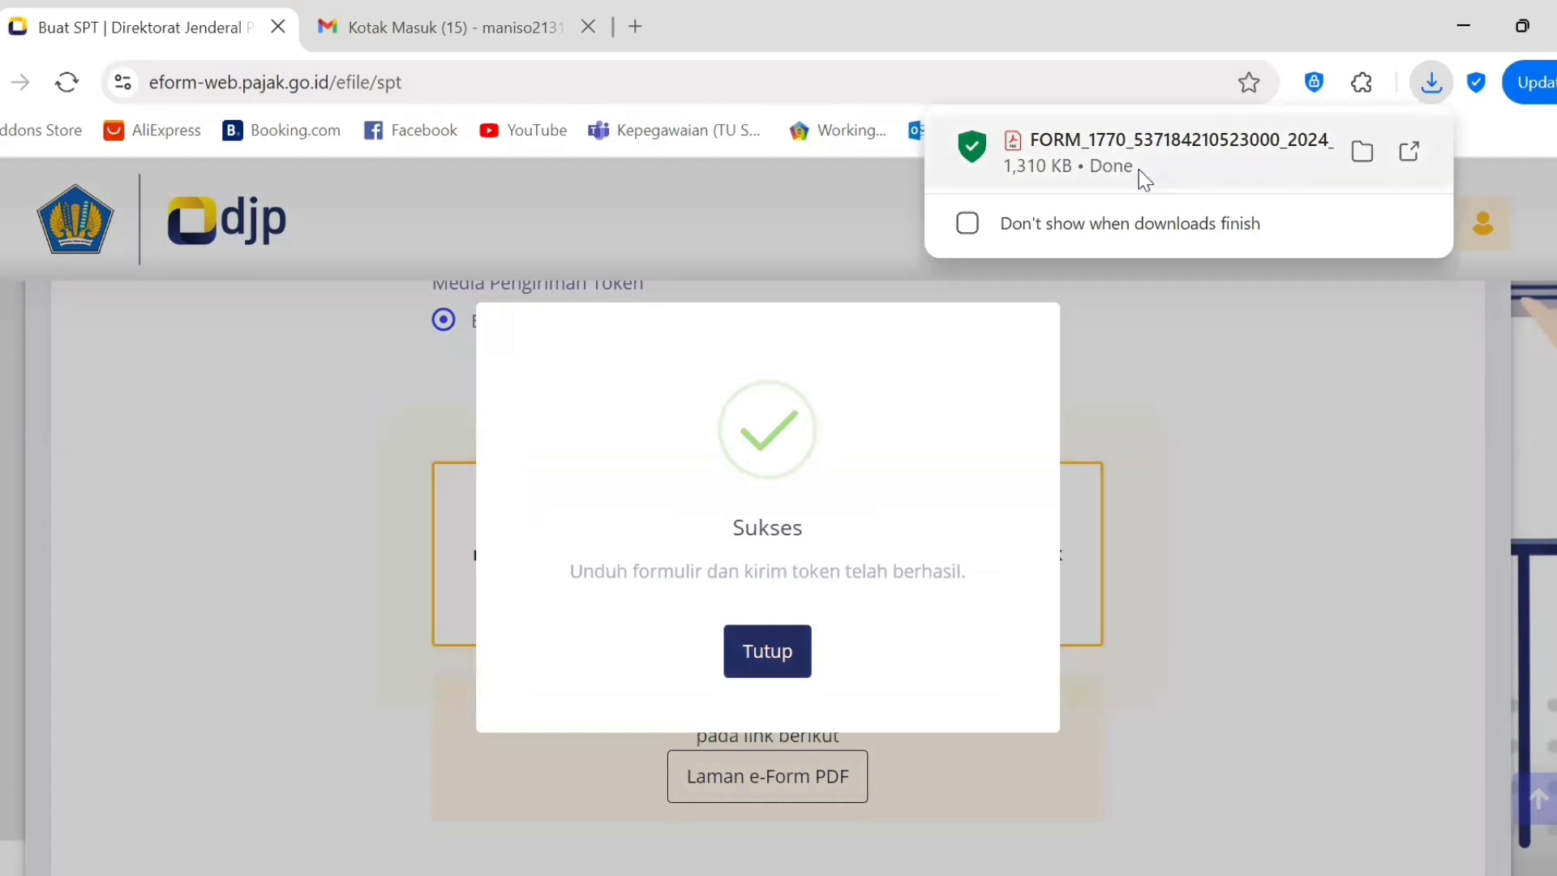
pyautogui.click(775, 650)
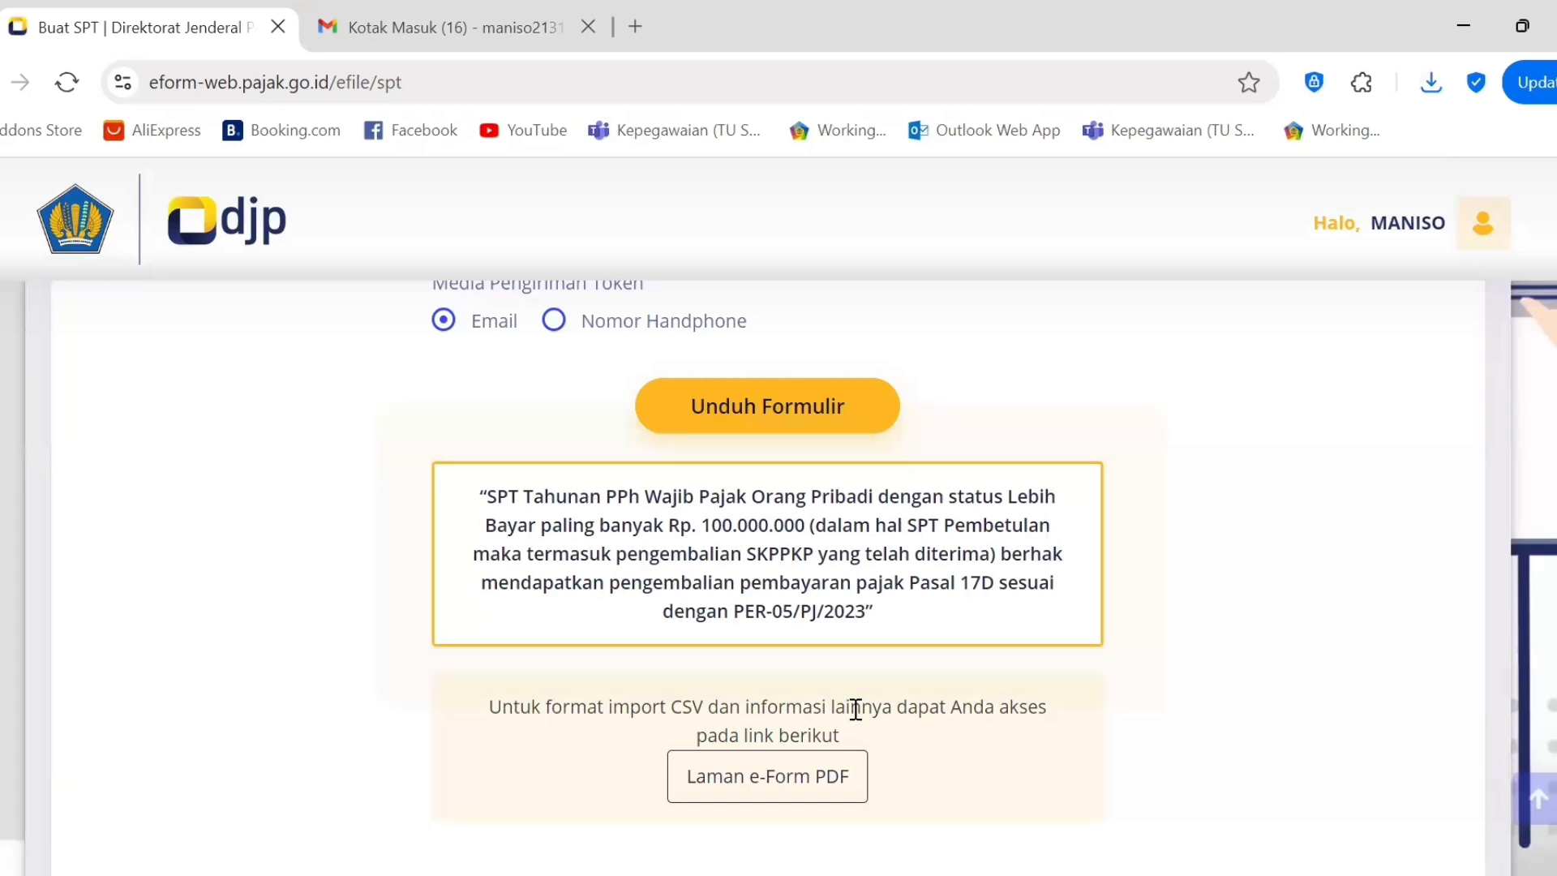
# - Open the Laman e-Form PDF page and download the SPT 1770S format and filling example (CONTOH CSV 1770S.zip)
pyautogui.click(754, 795)
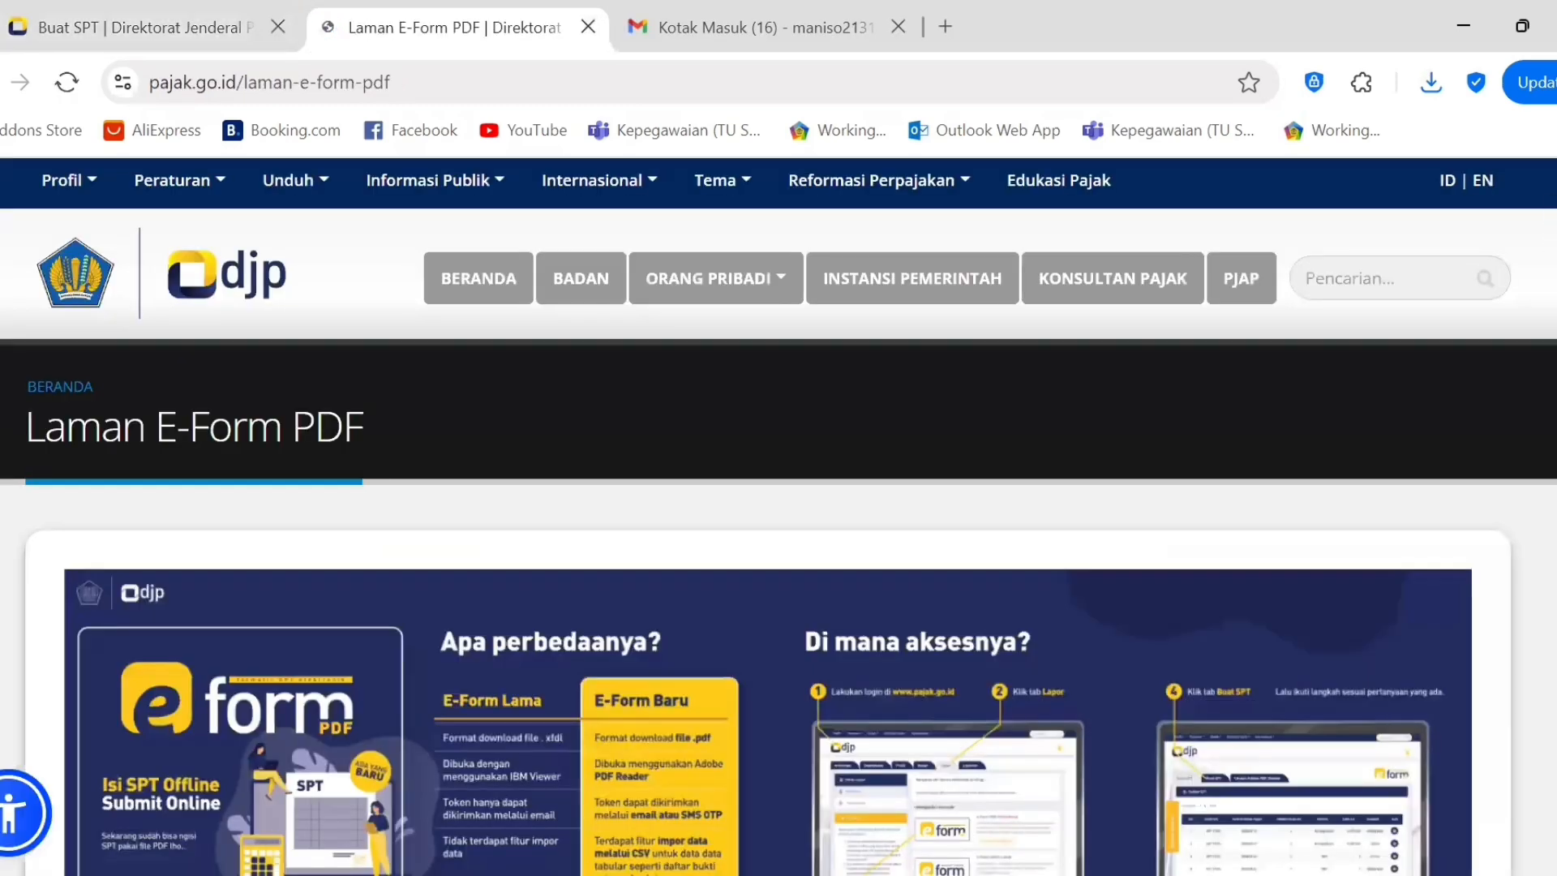
pyautogui.scroll(-10, 779, 567)
pyautogui.scroll(1, 779, 568)
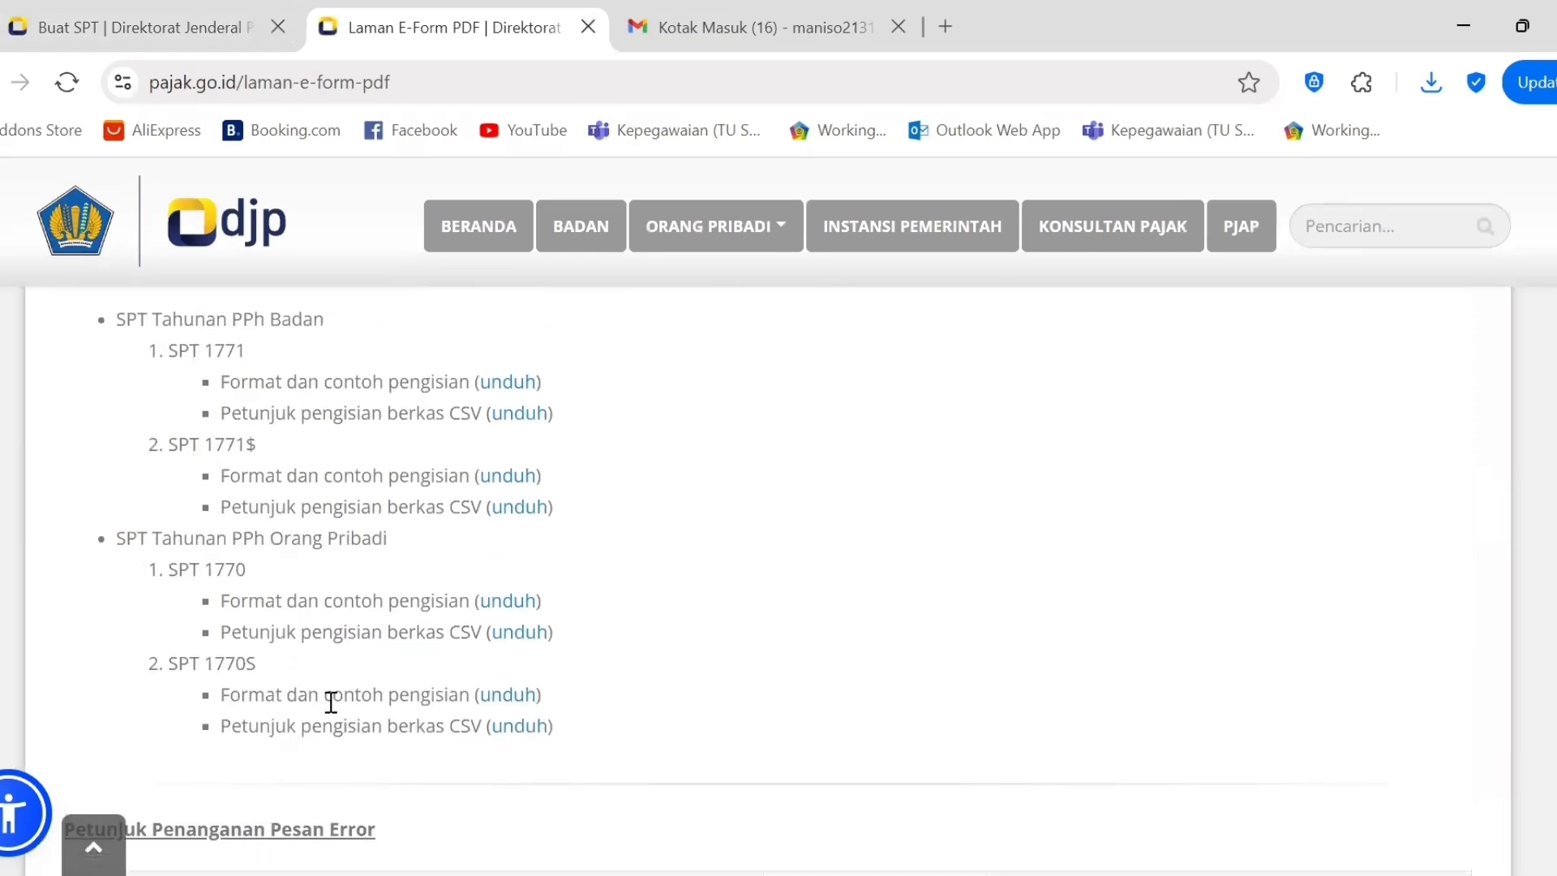
pyautogui.click(486, 699)
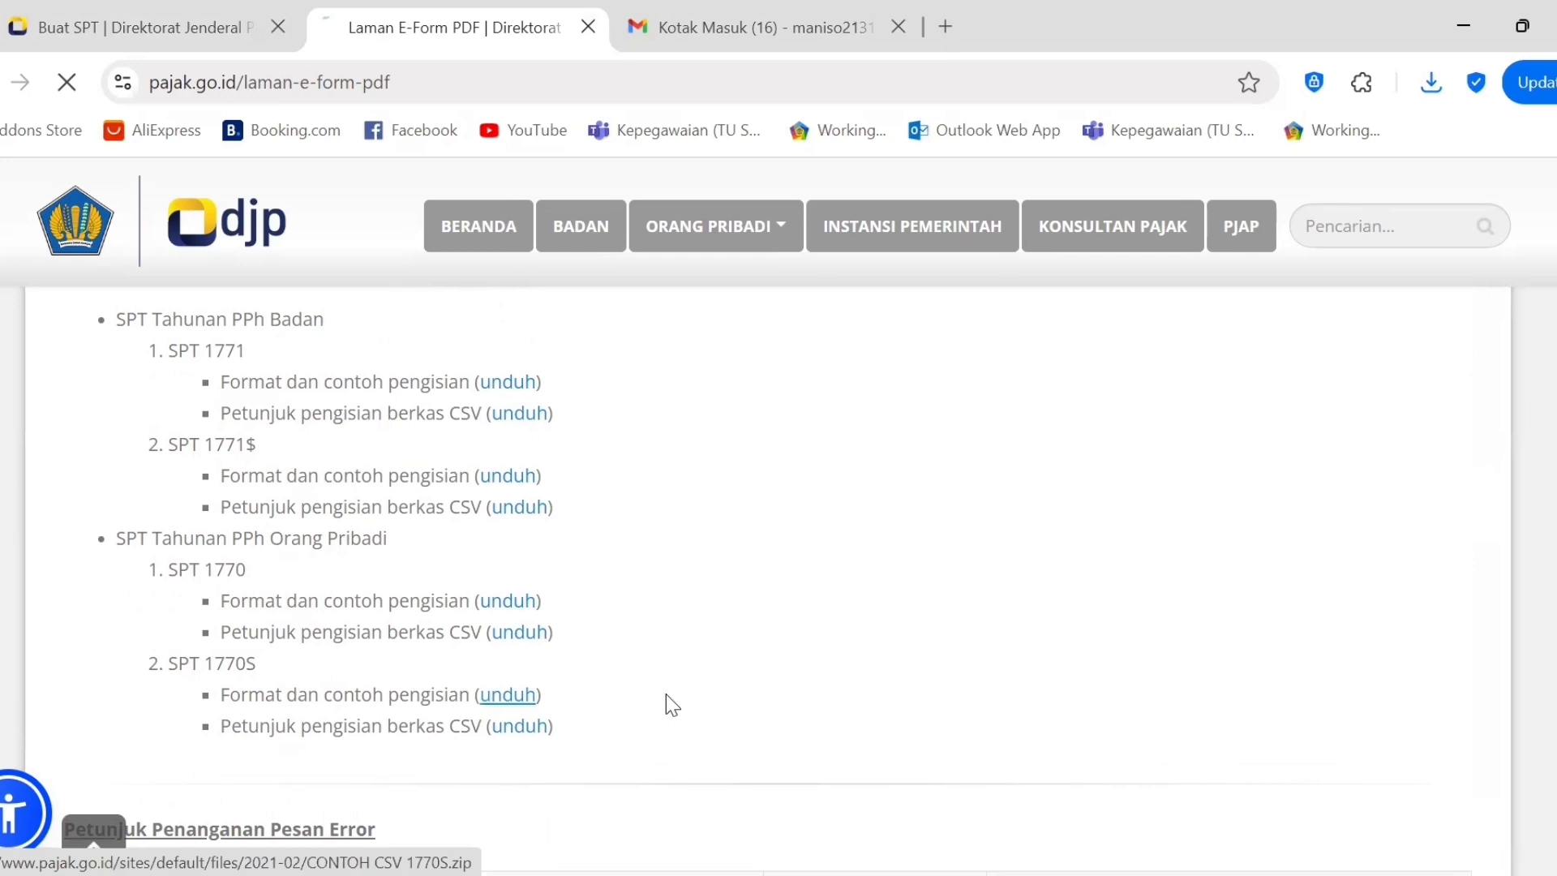
pyautogui.moveTo(1054, 166)
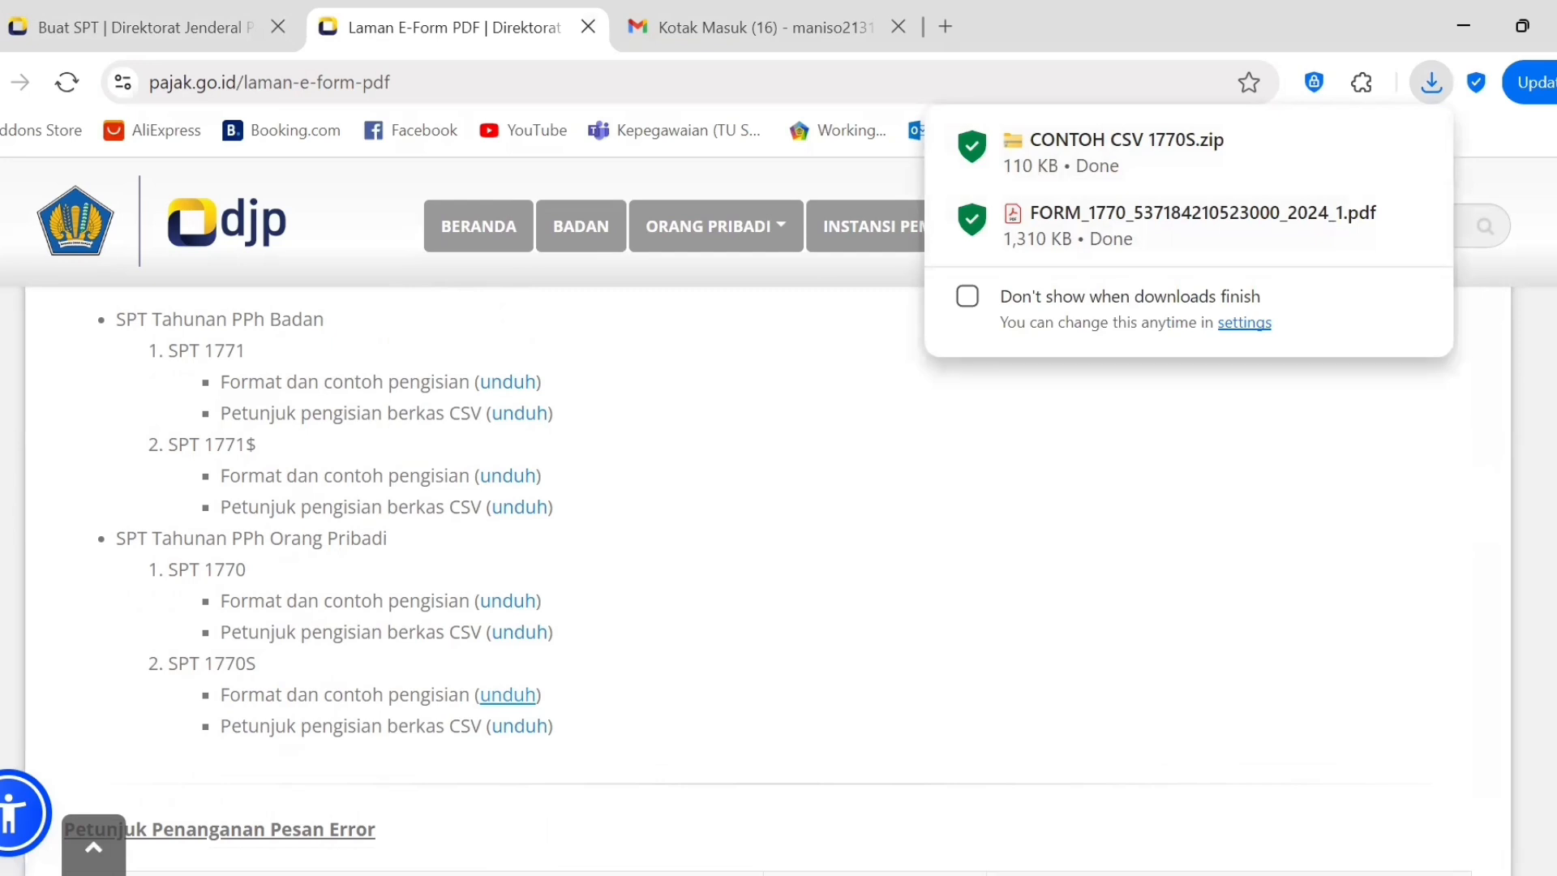
# - Switch to File Explorer and open the downloaded 1770 form PDF from the EForm UMKM folder with Adobe Acrobat
pyautogui.hotkey('alt', 'Tab')
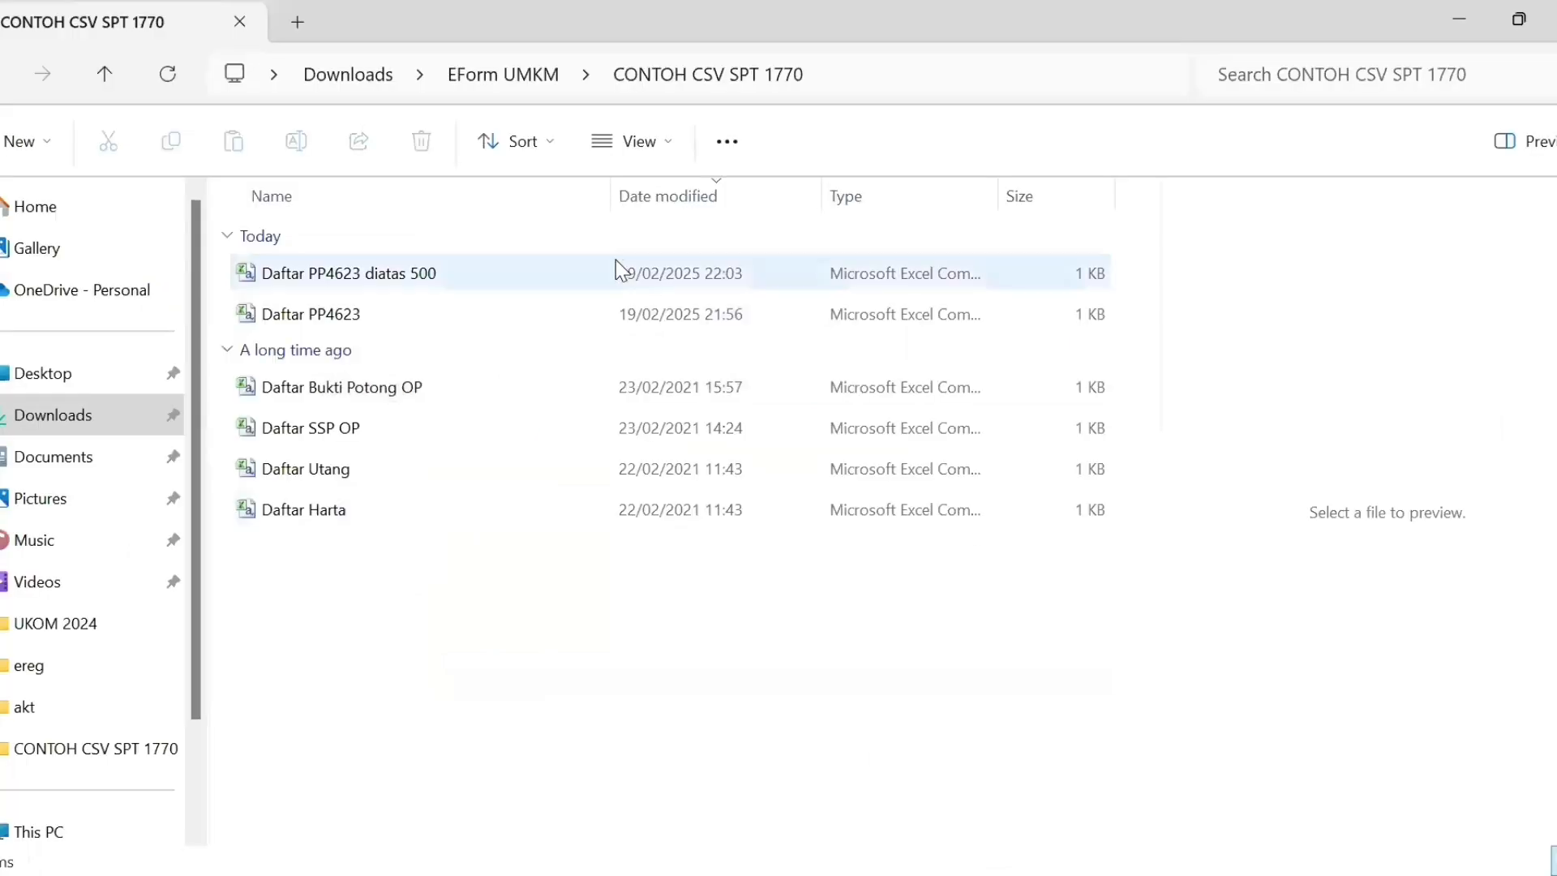
pyautogui.click(543, 90)
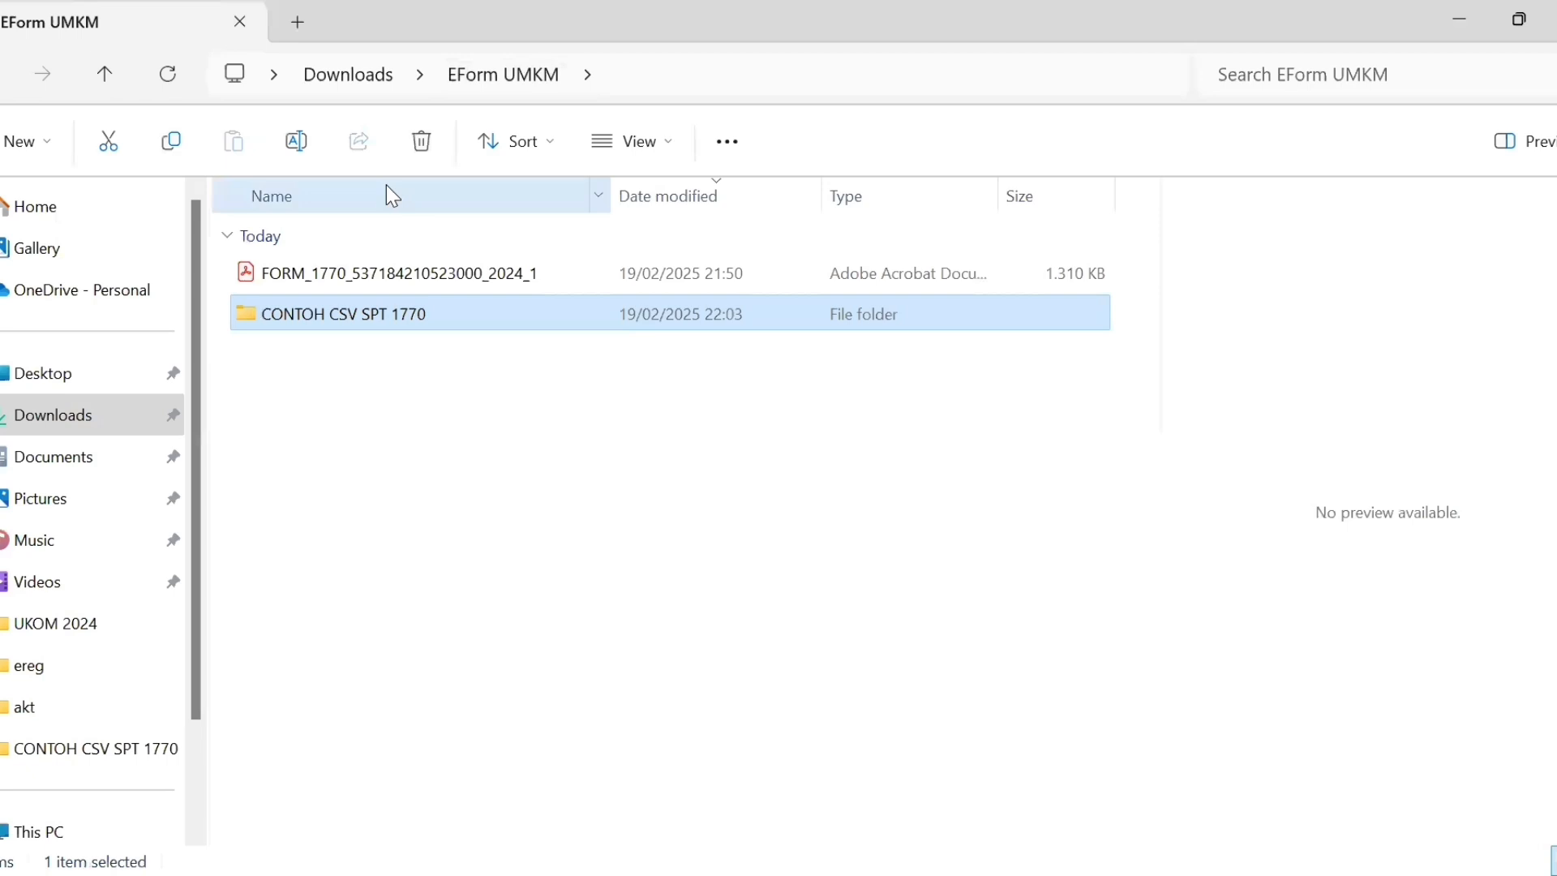
pyautogui.rightClick(336, 274)
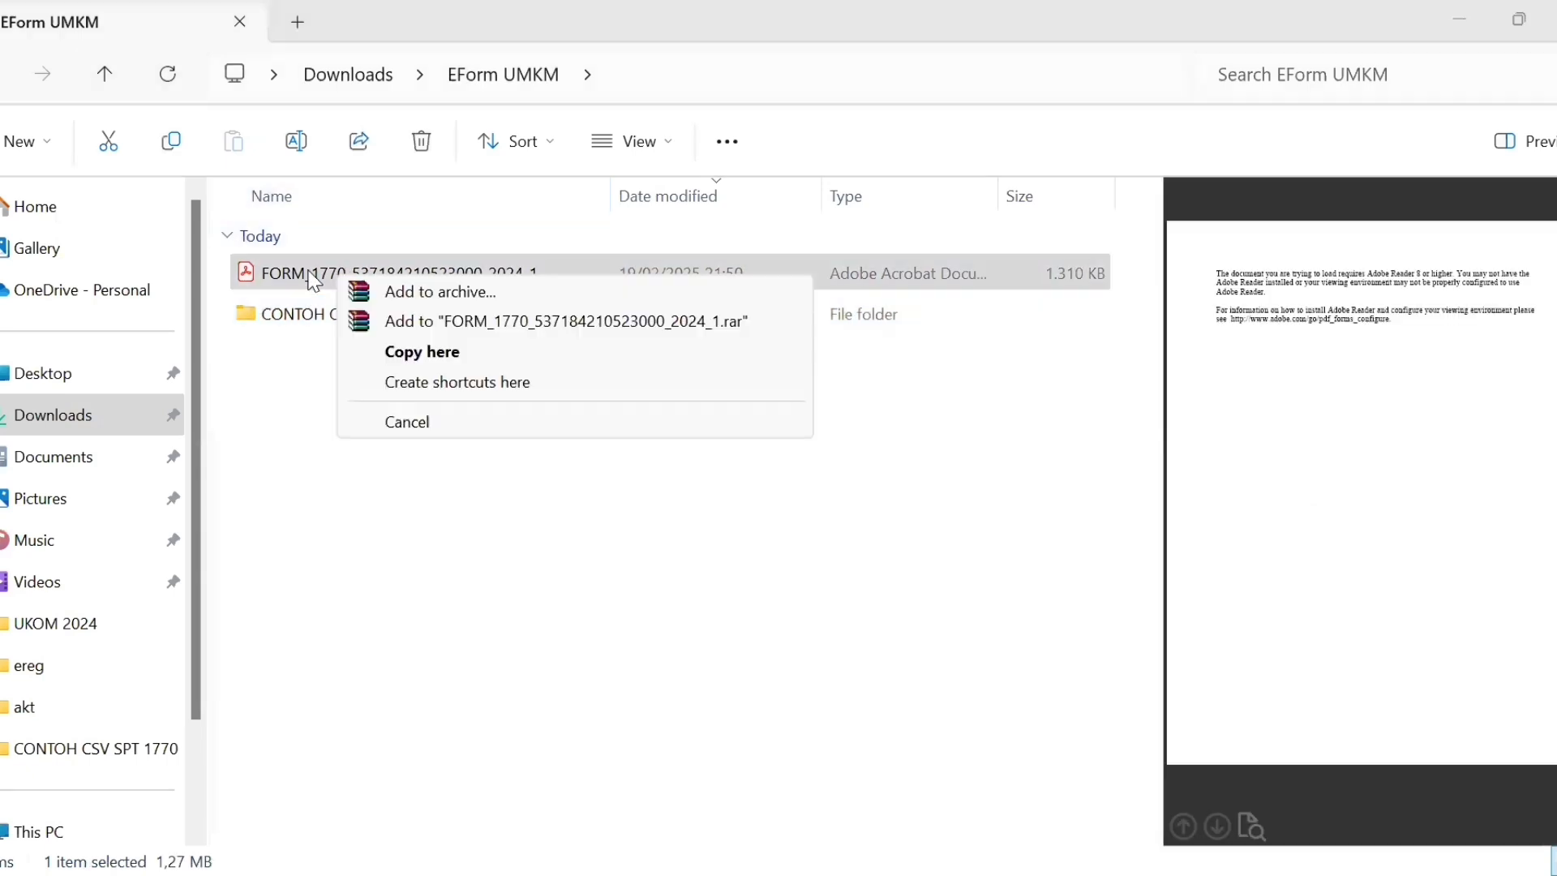
pyautogui.rightClick(313, 282)
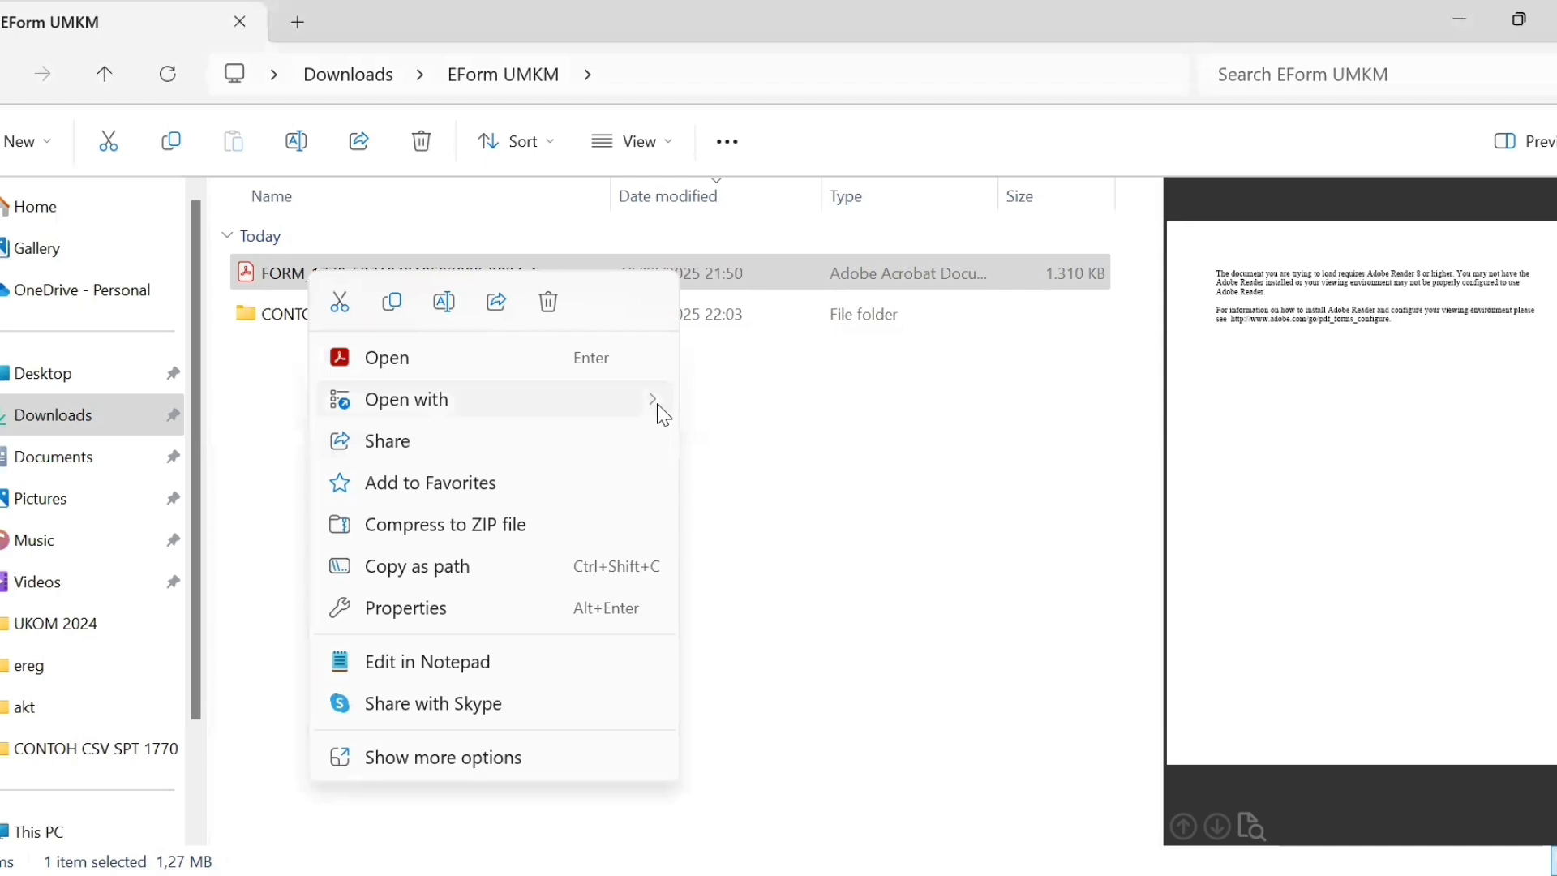
pyautogui.moveTo(664, 416)
pyautogui.click(754, 410)
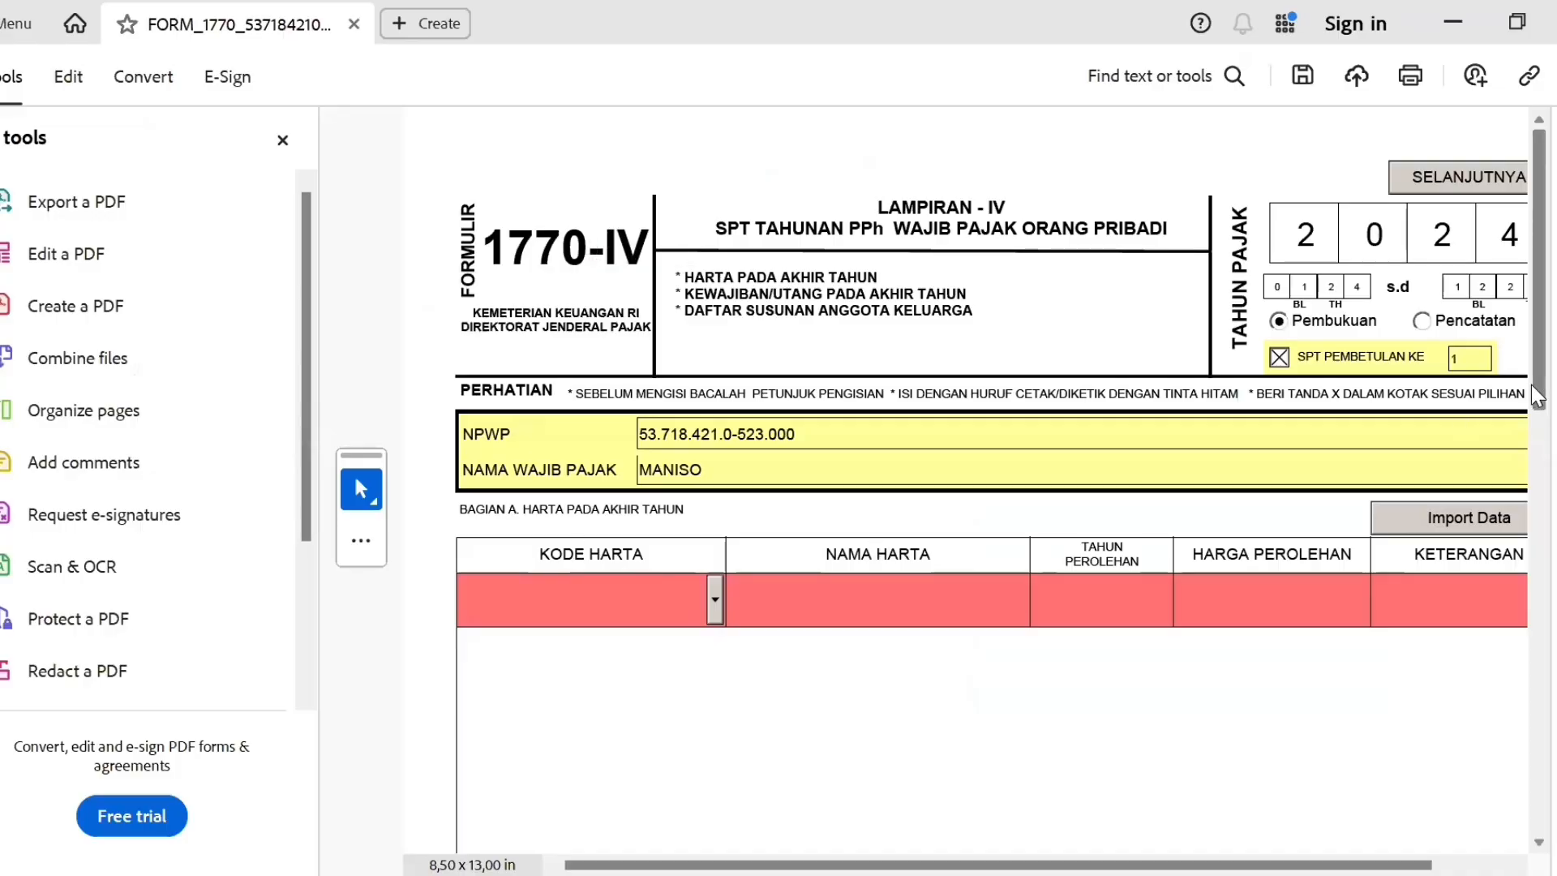
# - Set the asset code of the first row in Bagian A of form 1770-IV to 012 - Tabungan
pyautogui.scroll(-10, 1507, 729)
pyautogui.scroll(8, 1495, 573)
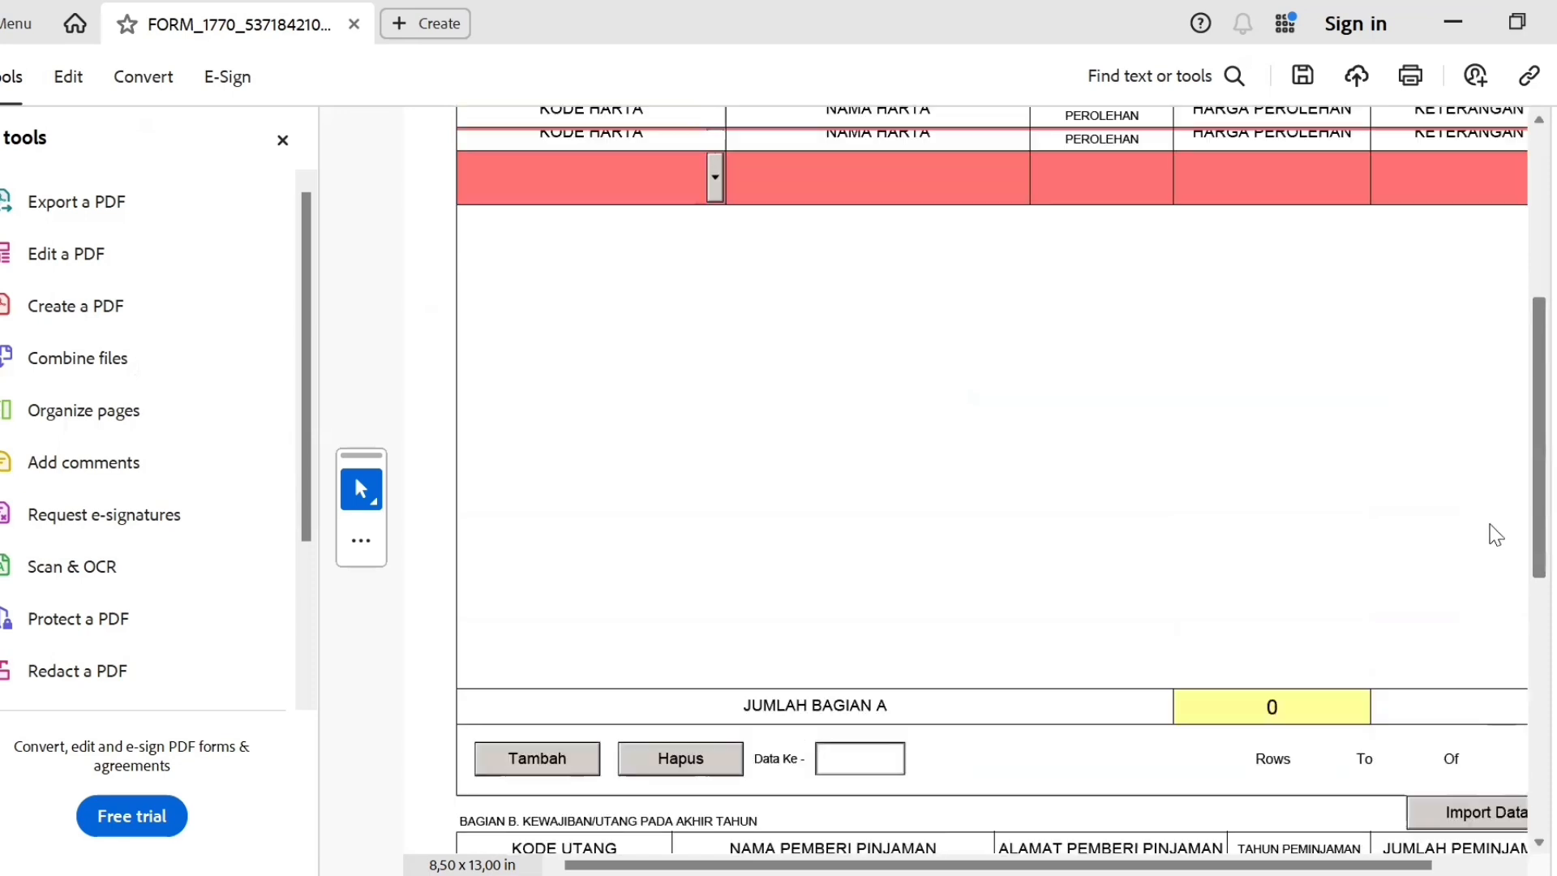
pyautogui.scroll(-2, 1475, 657)
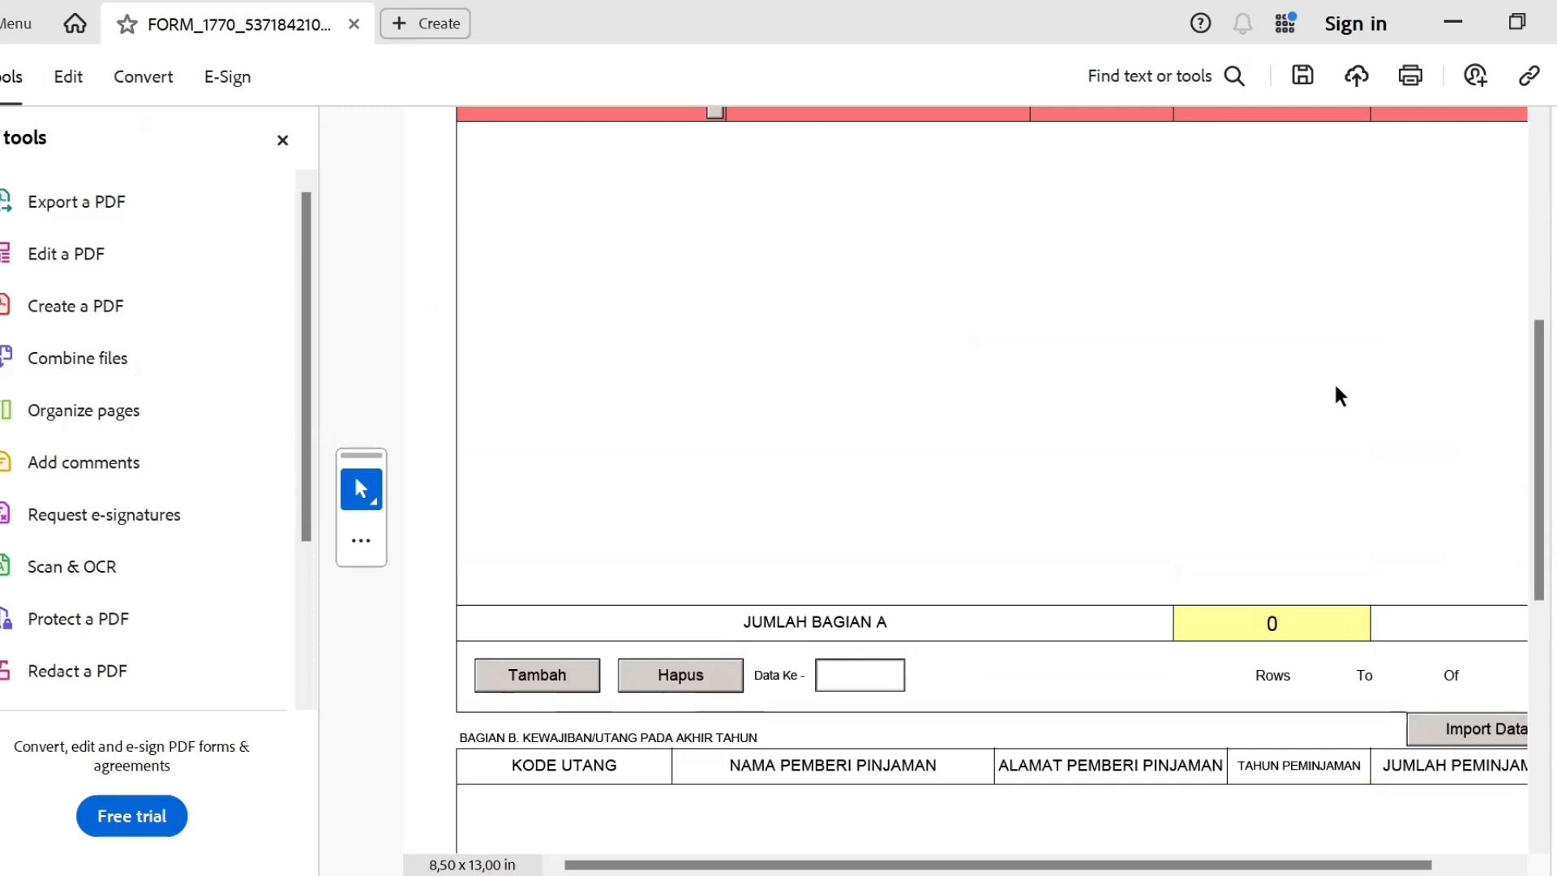
pyautogui.scroll(4, 1522, 406)
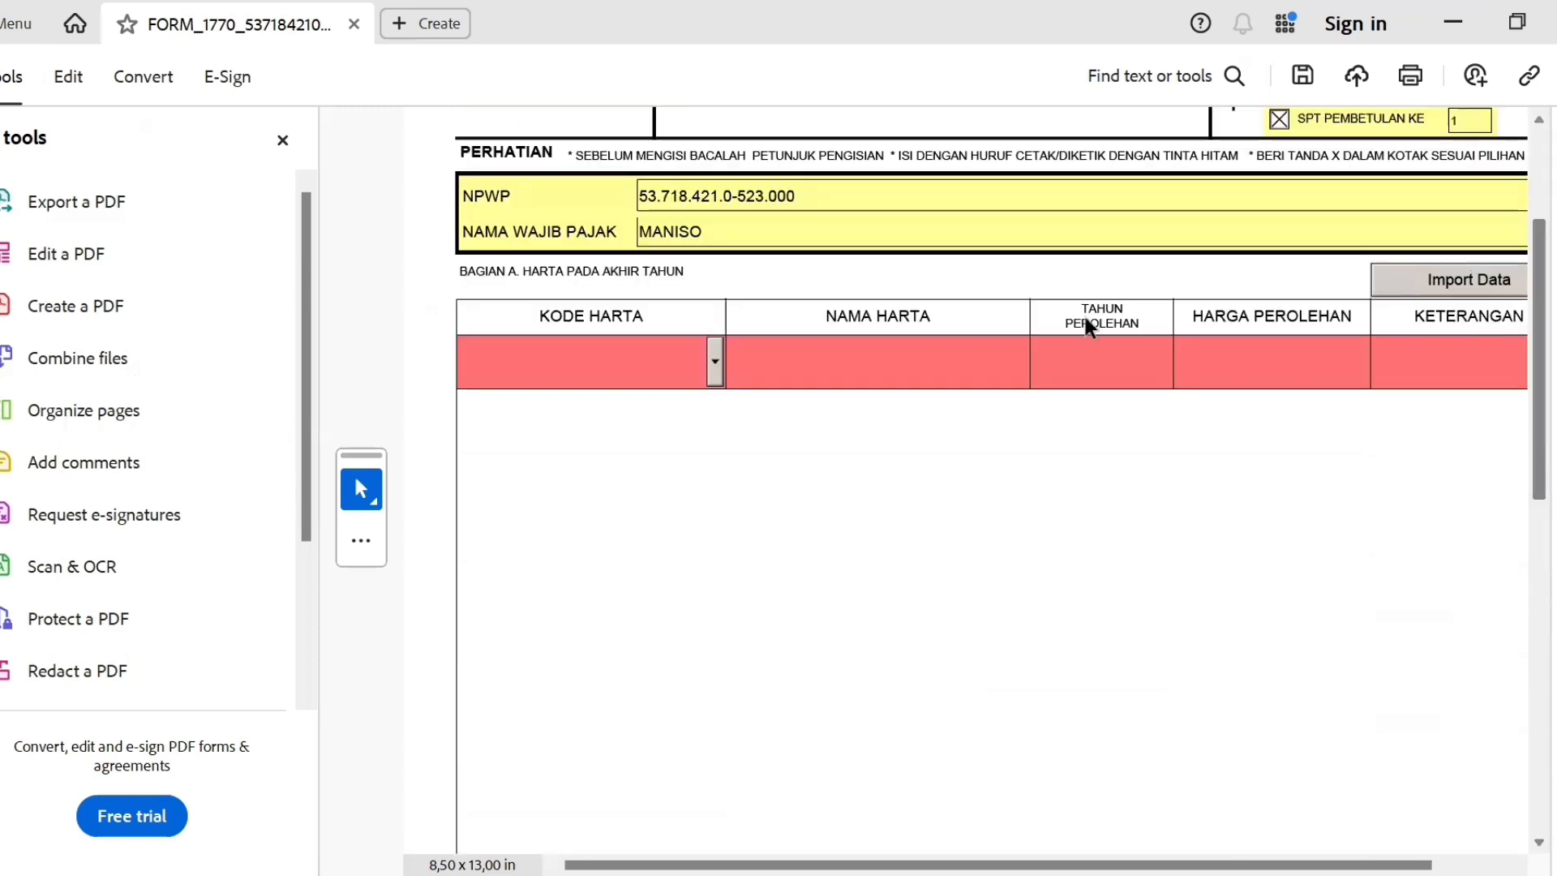
pyautogui.click(721, 365)
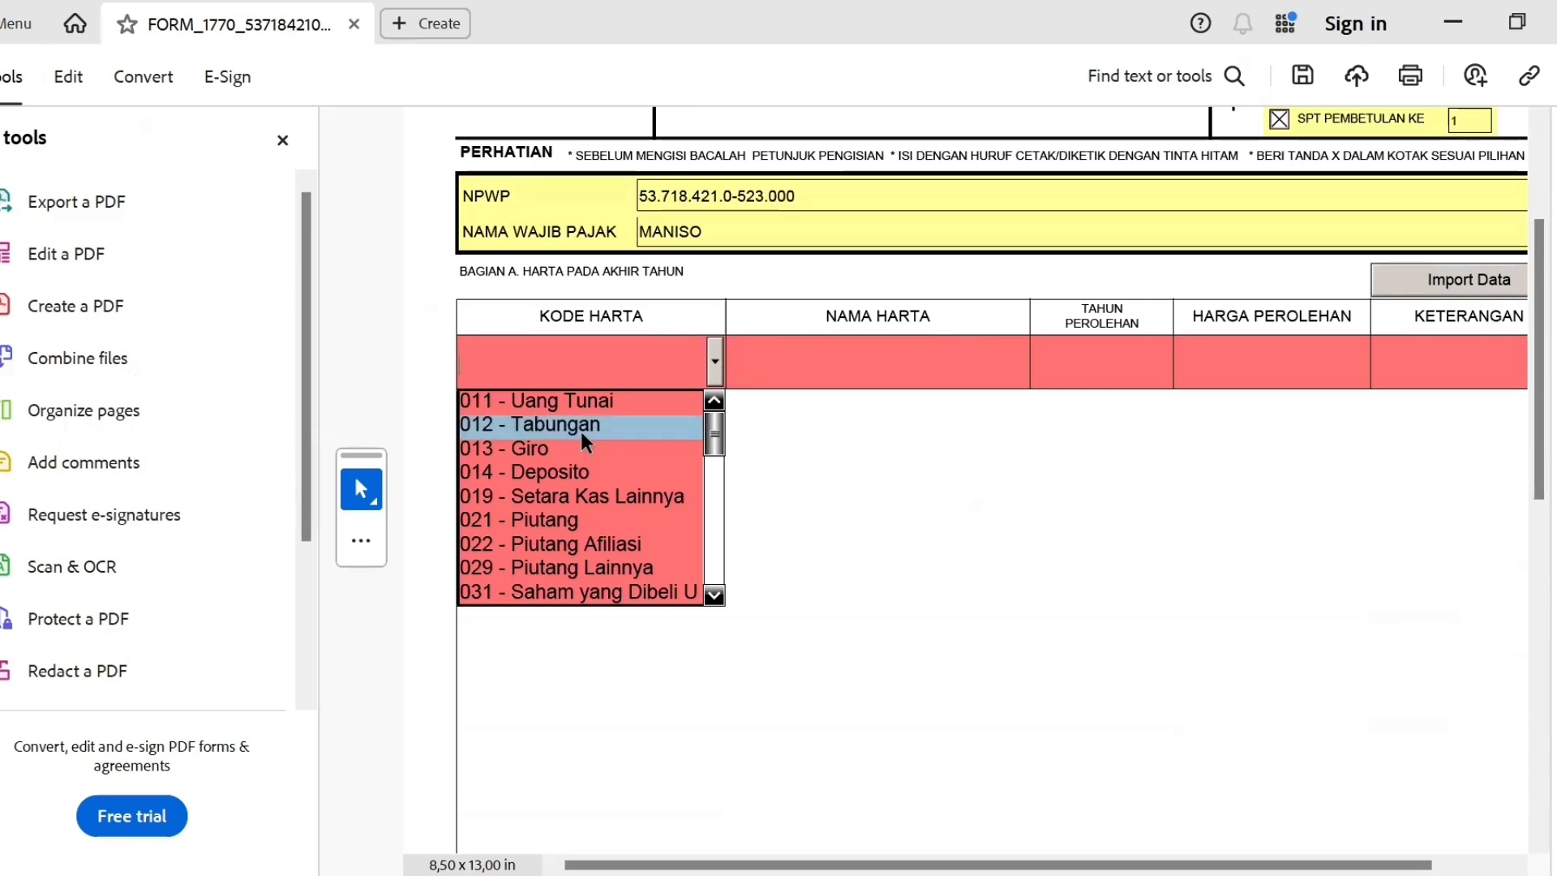
pyautogui.moveTo(714, 434)
pyautogui.mouseDown()
pyautogui.moveTo(720, 577)
pyautogui.moveTo(715, 430)
pyautogui.mouseUp()
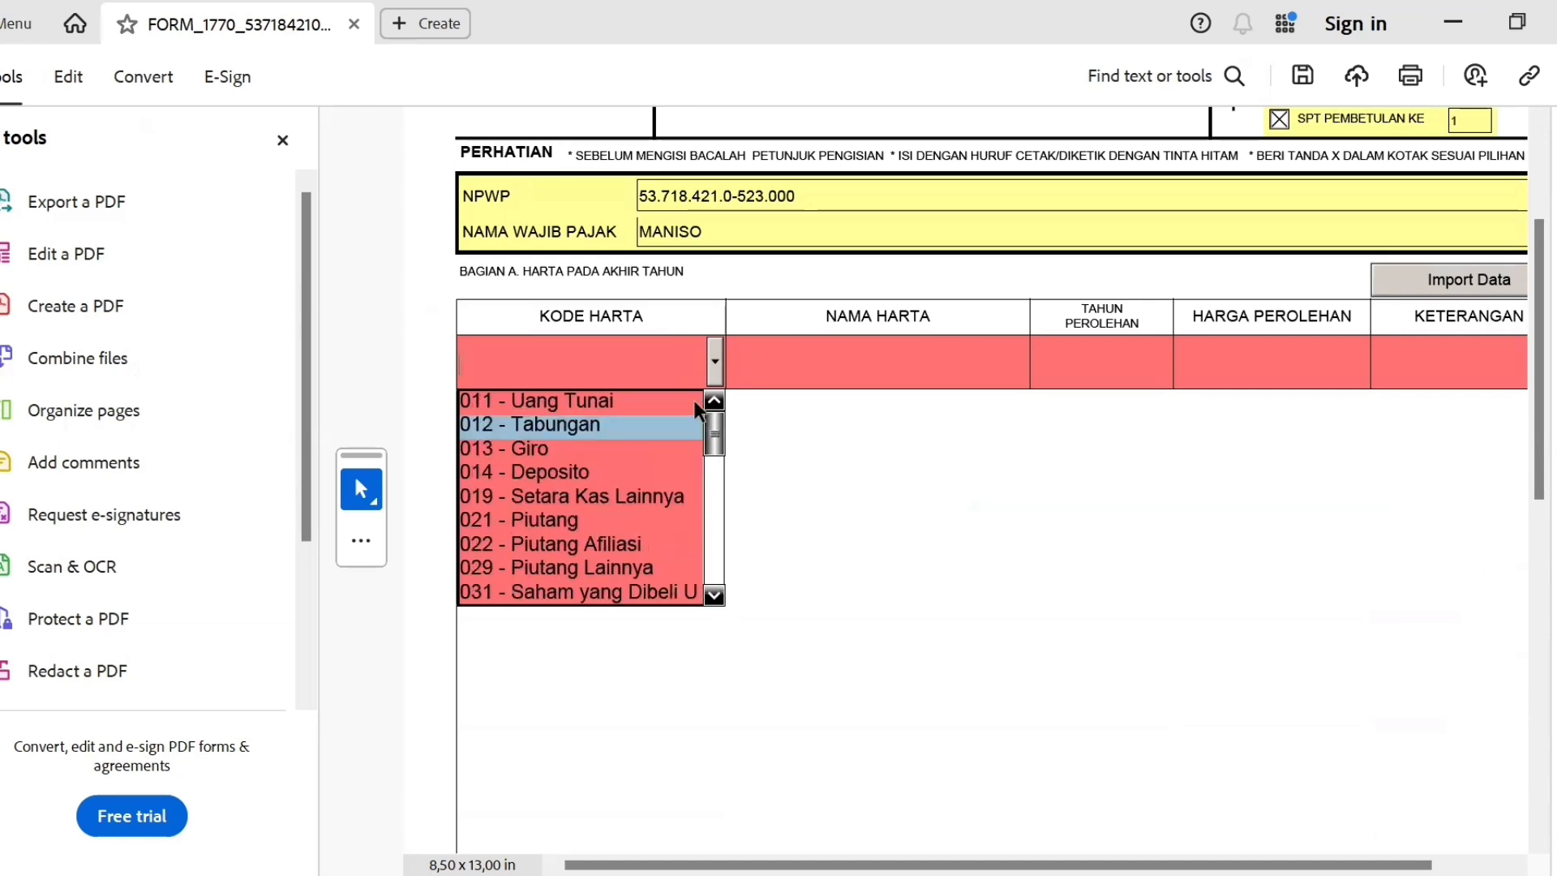
pyautogui.click(577, 440)
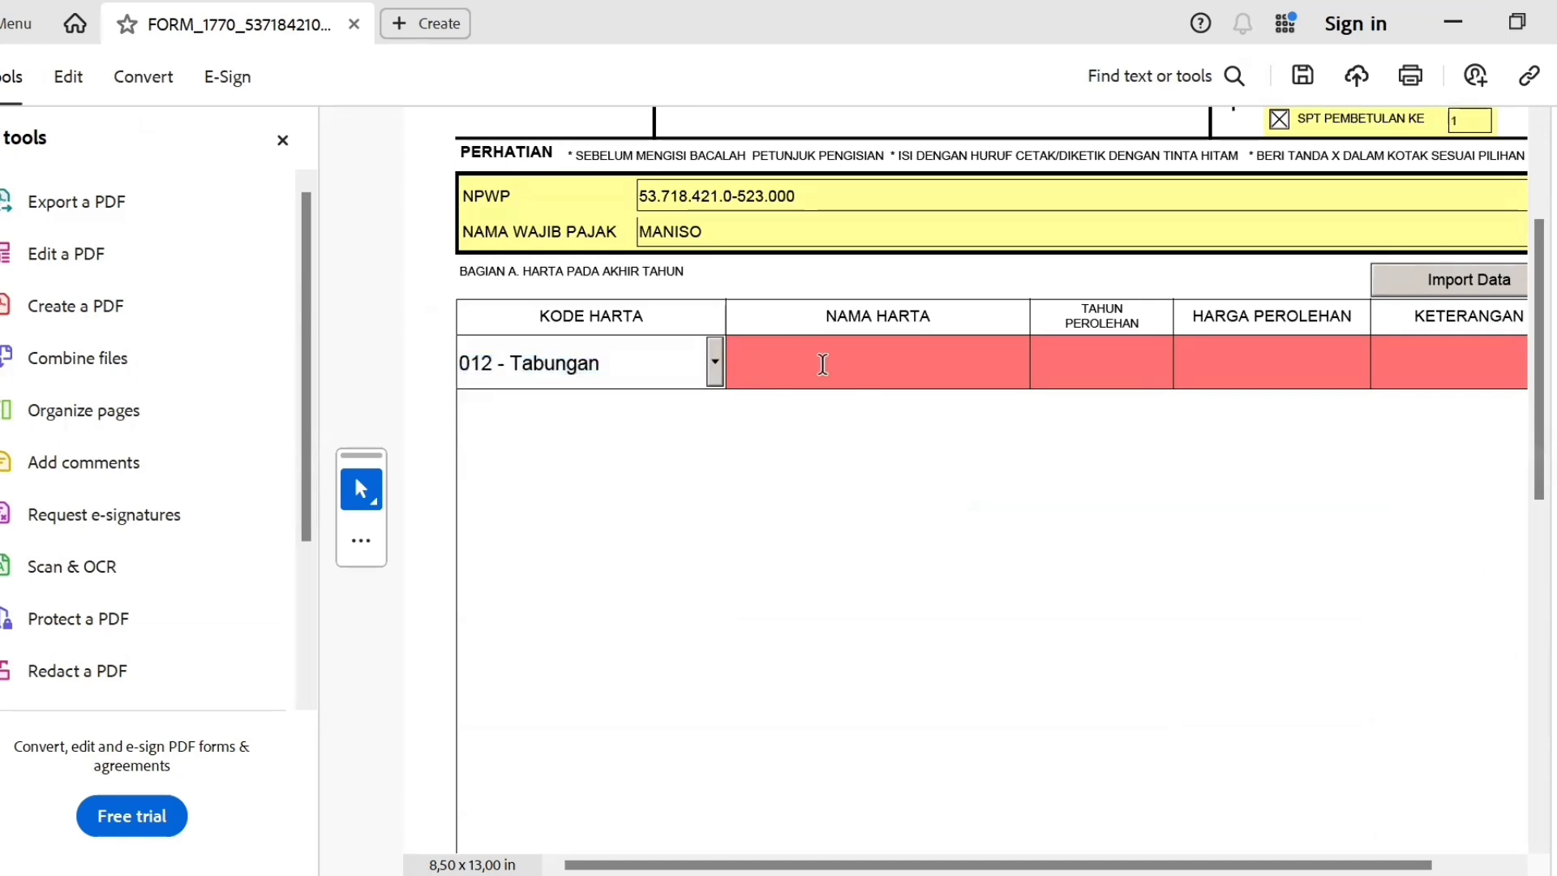
# - Complete the Tabungan row with asset name BANK ABC, acquisition year 2024, acquisition price 20.000.000 and "-" as the remark
pyautogui.click(824, 364)
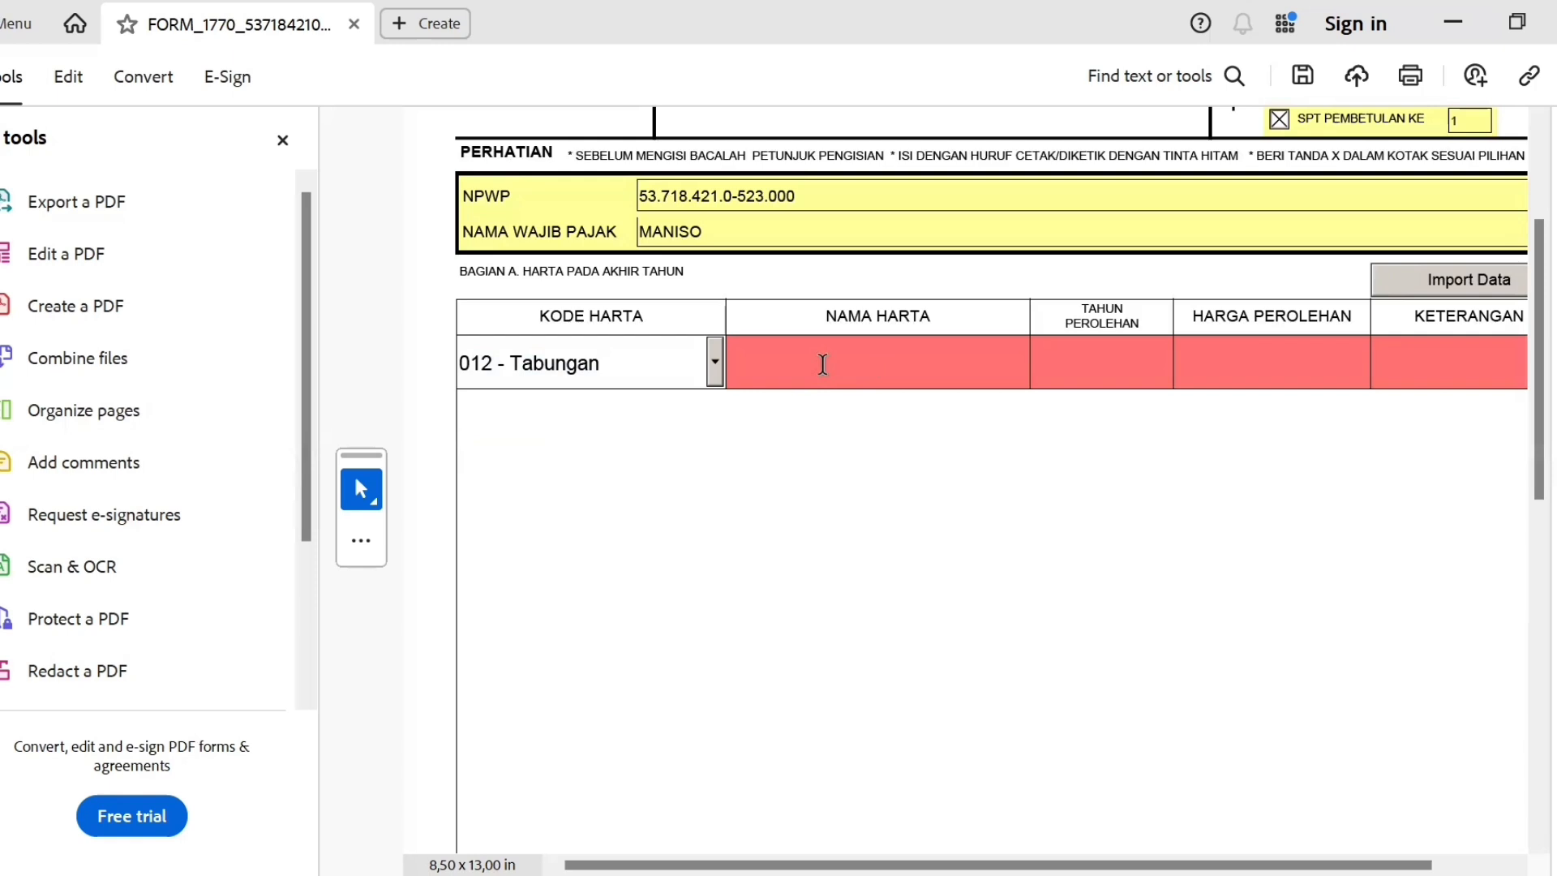
pyautogui.write('BANK ABC')
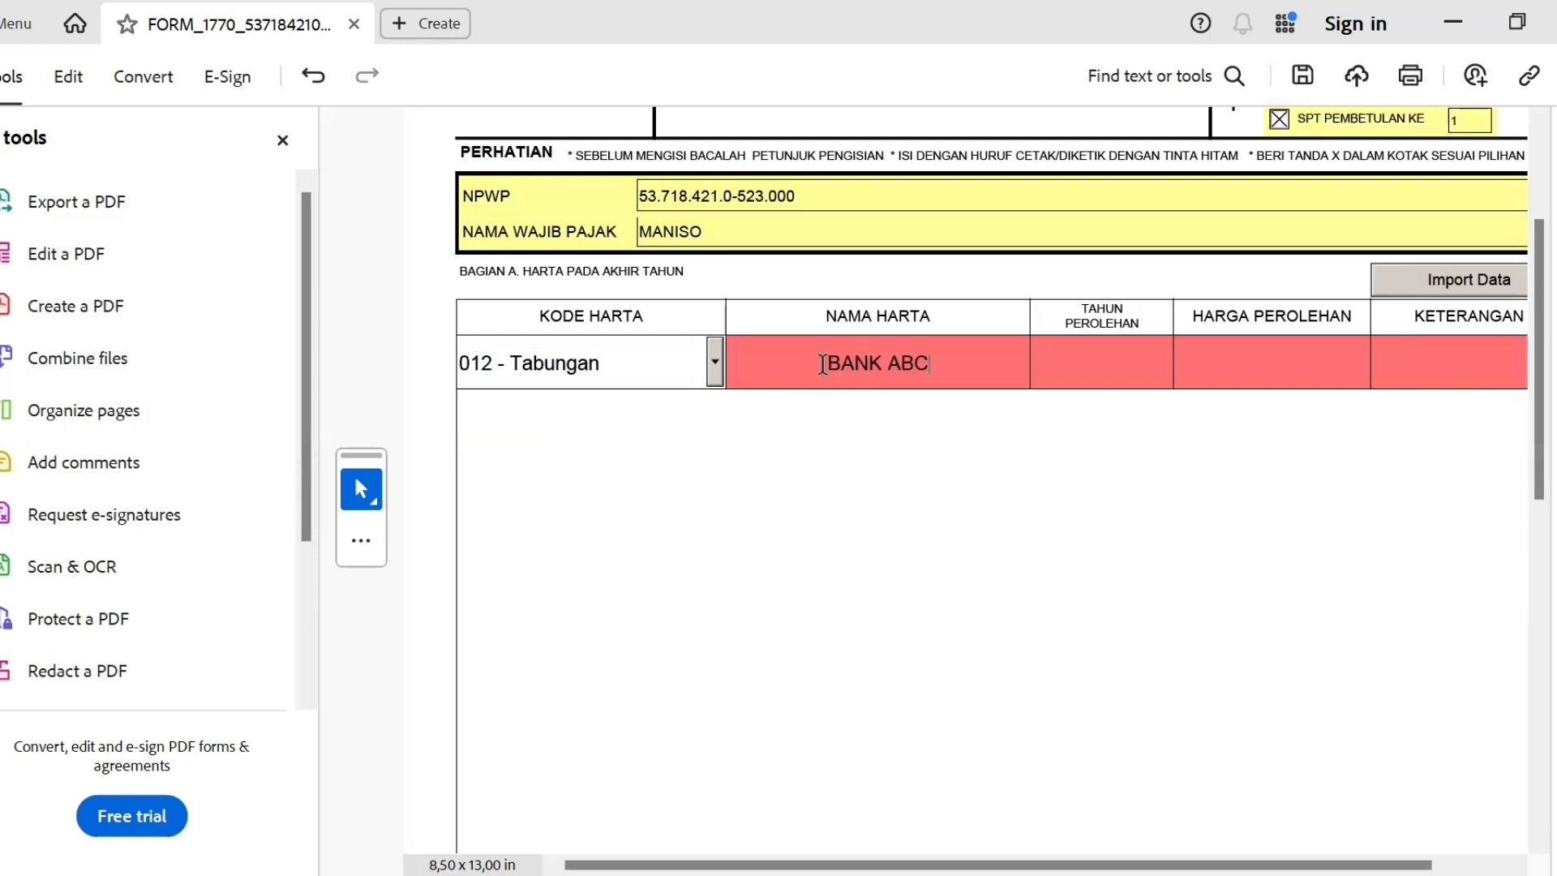
pyautogui.press('Tab')
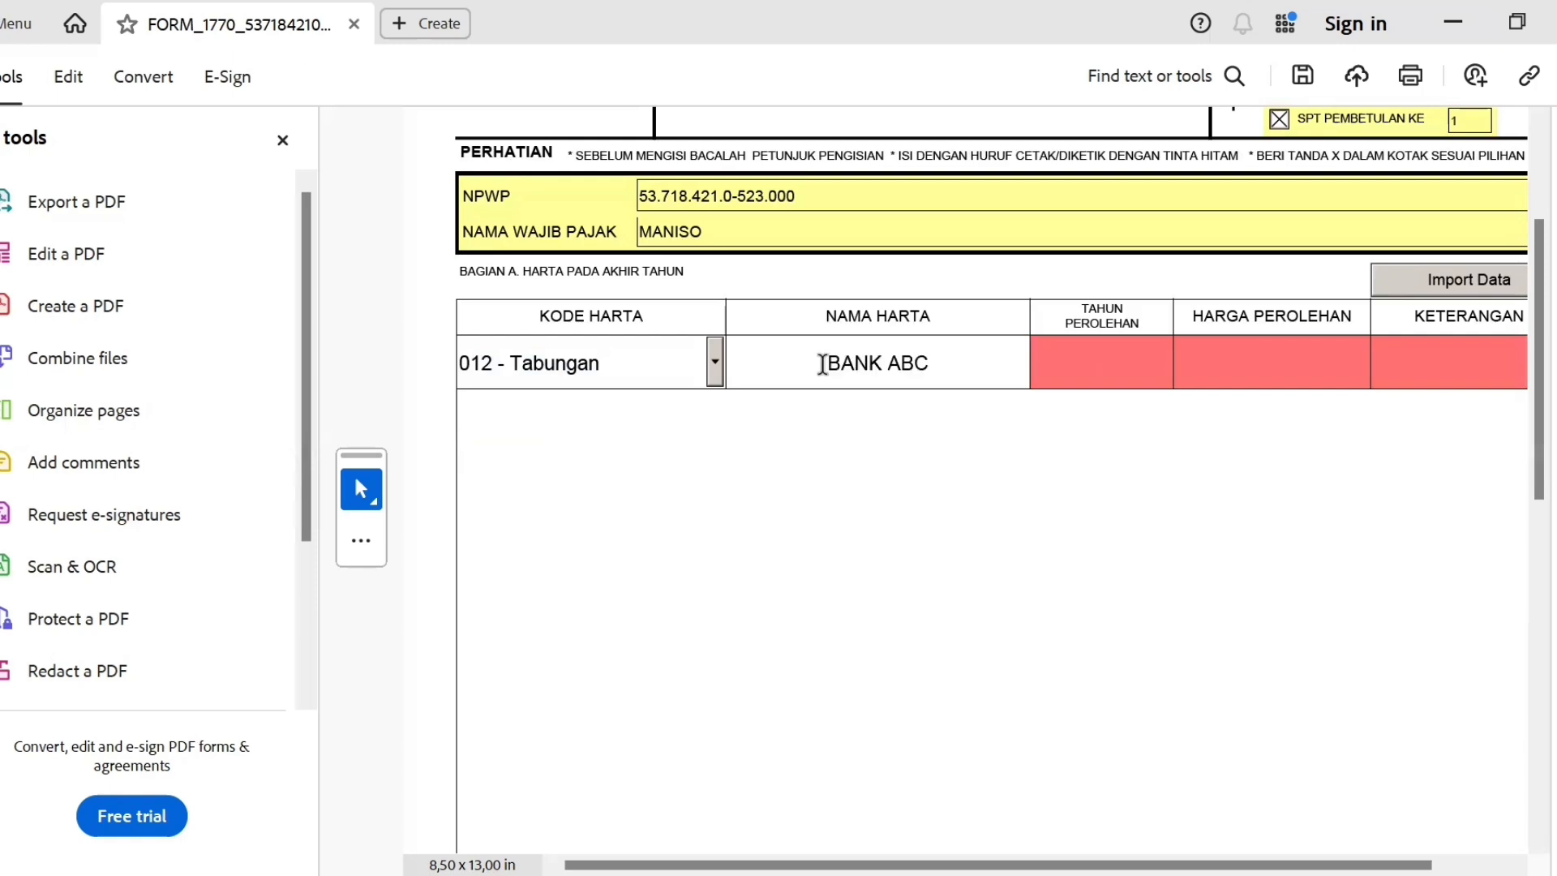
pyautogui.write('2024')
pyautogui.press('Tab')
pyautogui.write('2')
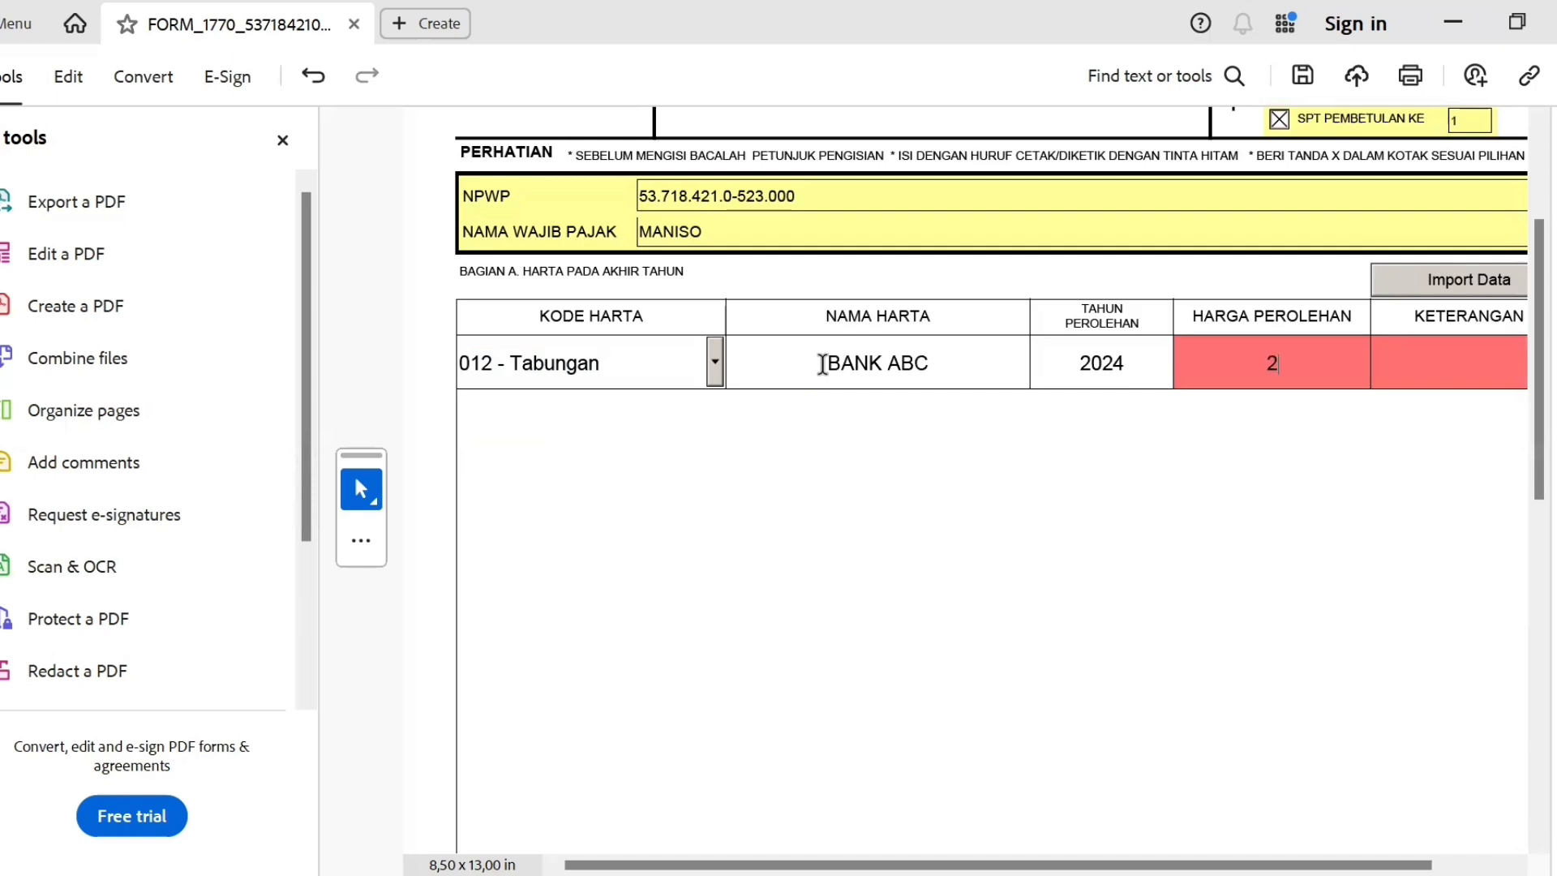
pyautogui.write('0.000.000')
pyautogui.press('Tab')
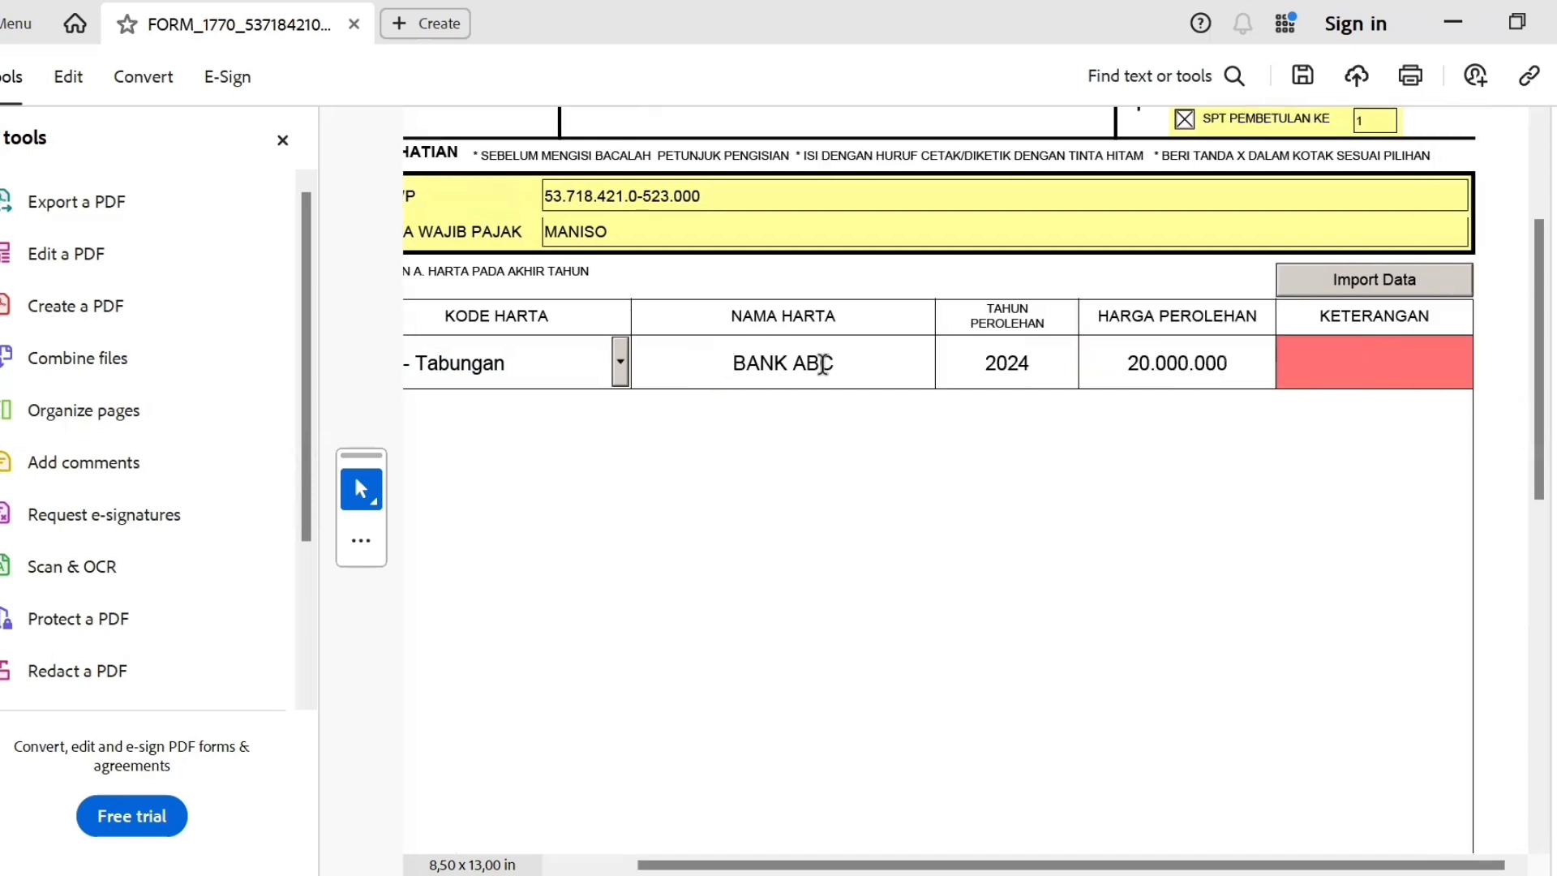
pyautogui.write('-')
pyautogui.click(696, 516)
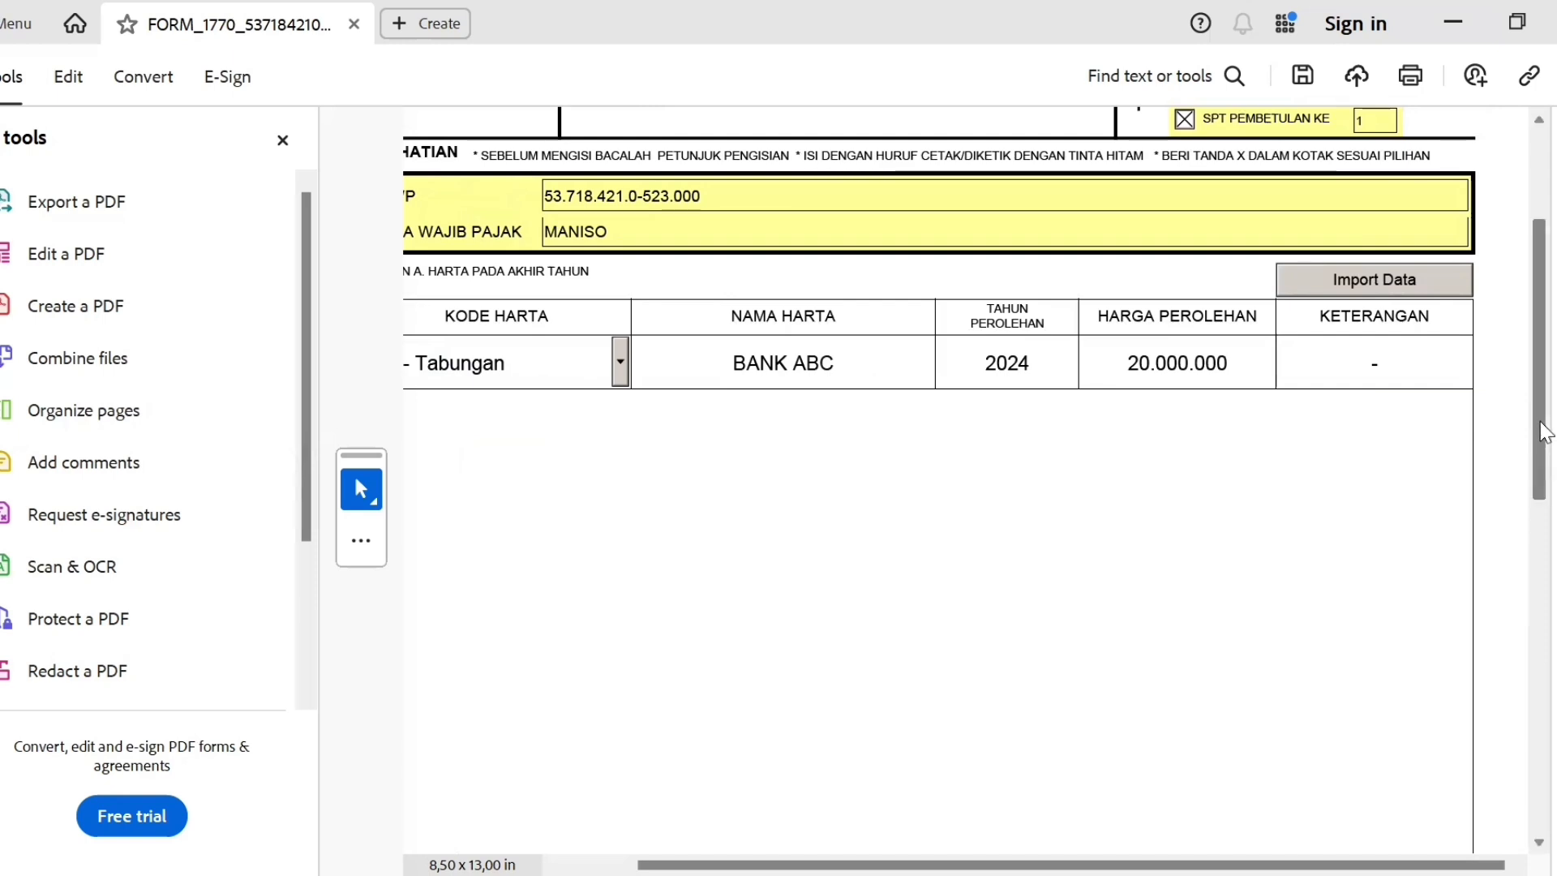
# - Add a second asset row to Bagian A and set its asset code to 042 - Sepeda Motor
pyautogui.scroll(-3, 1543, 434)
pyautogui.click(461, 738)
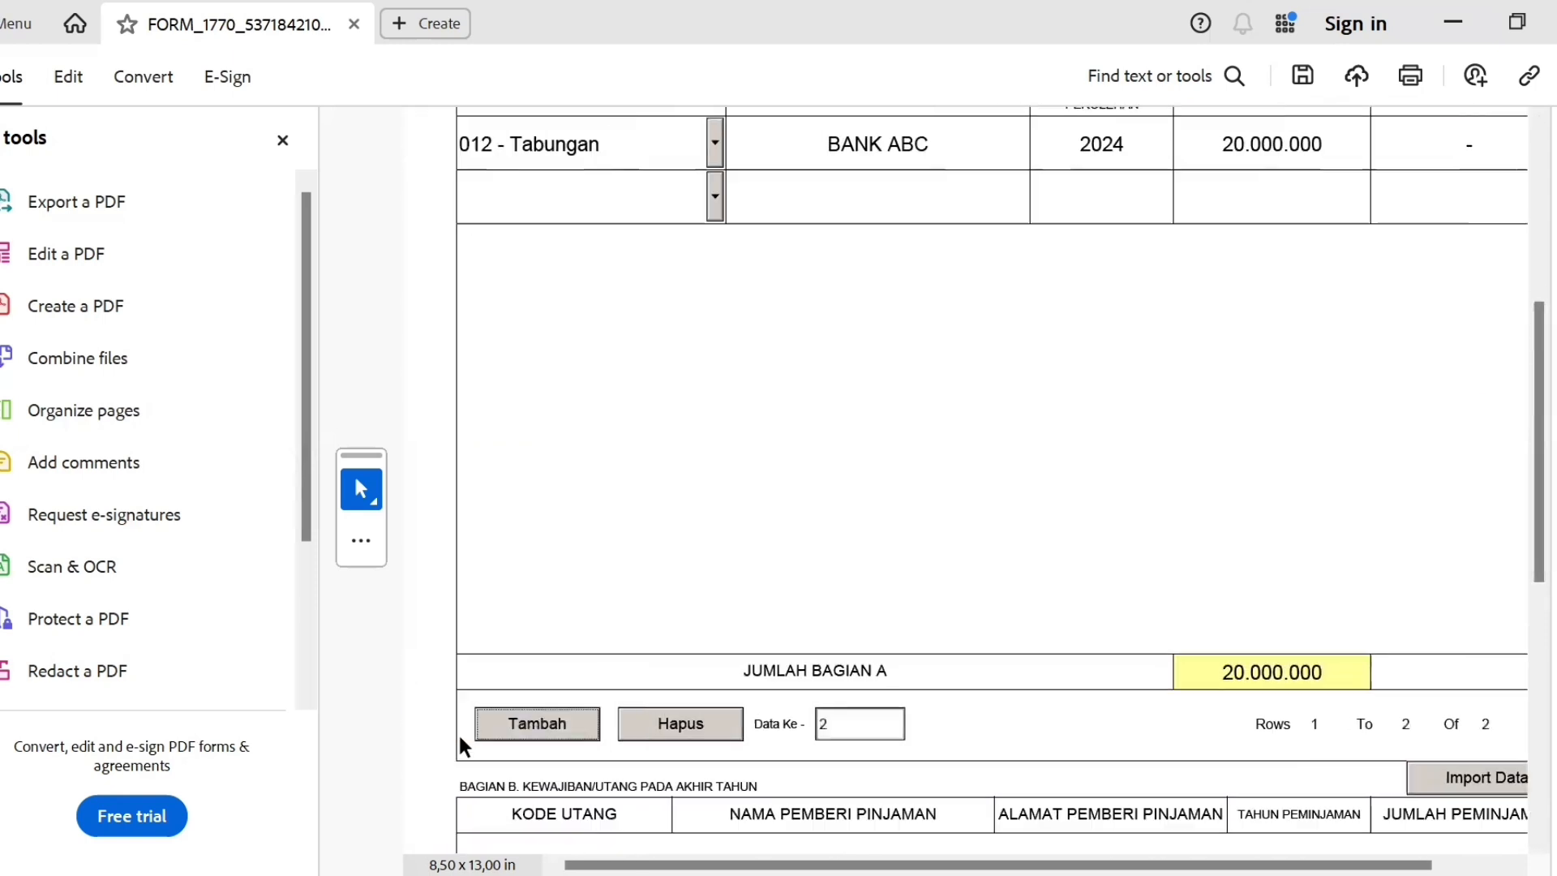
pyautogui.click(714, 199)
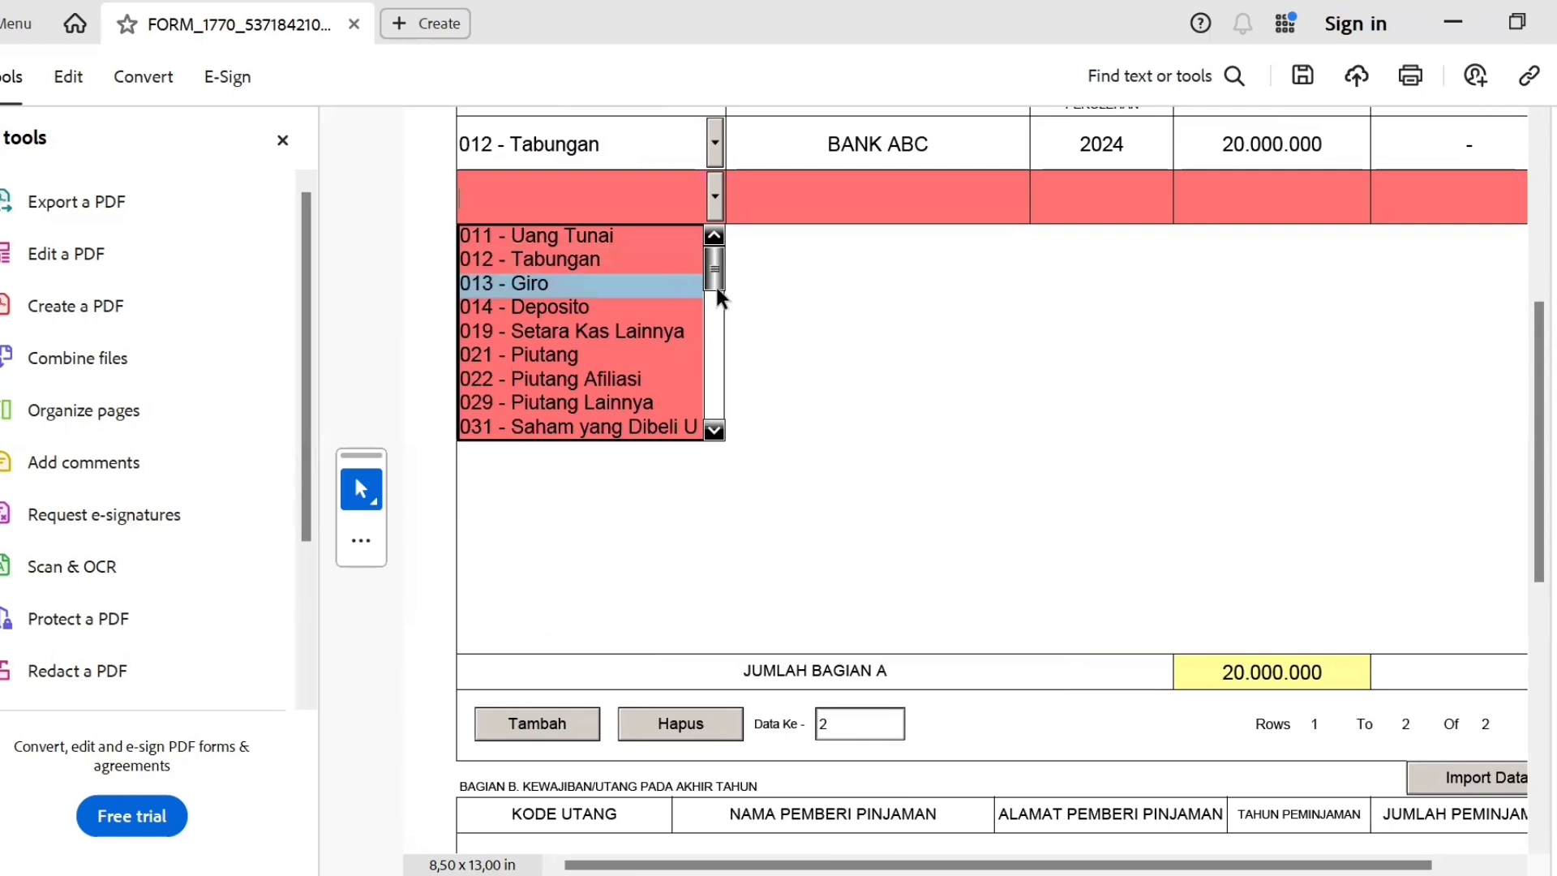
pyautogui.moveTo(717, 287); pyautogui.dragTo(720, 339)
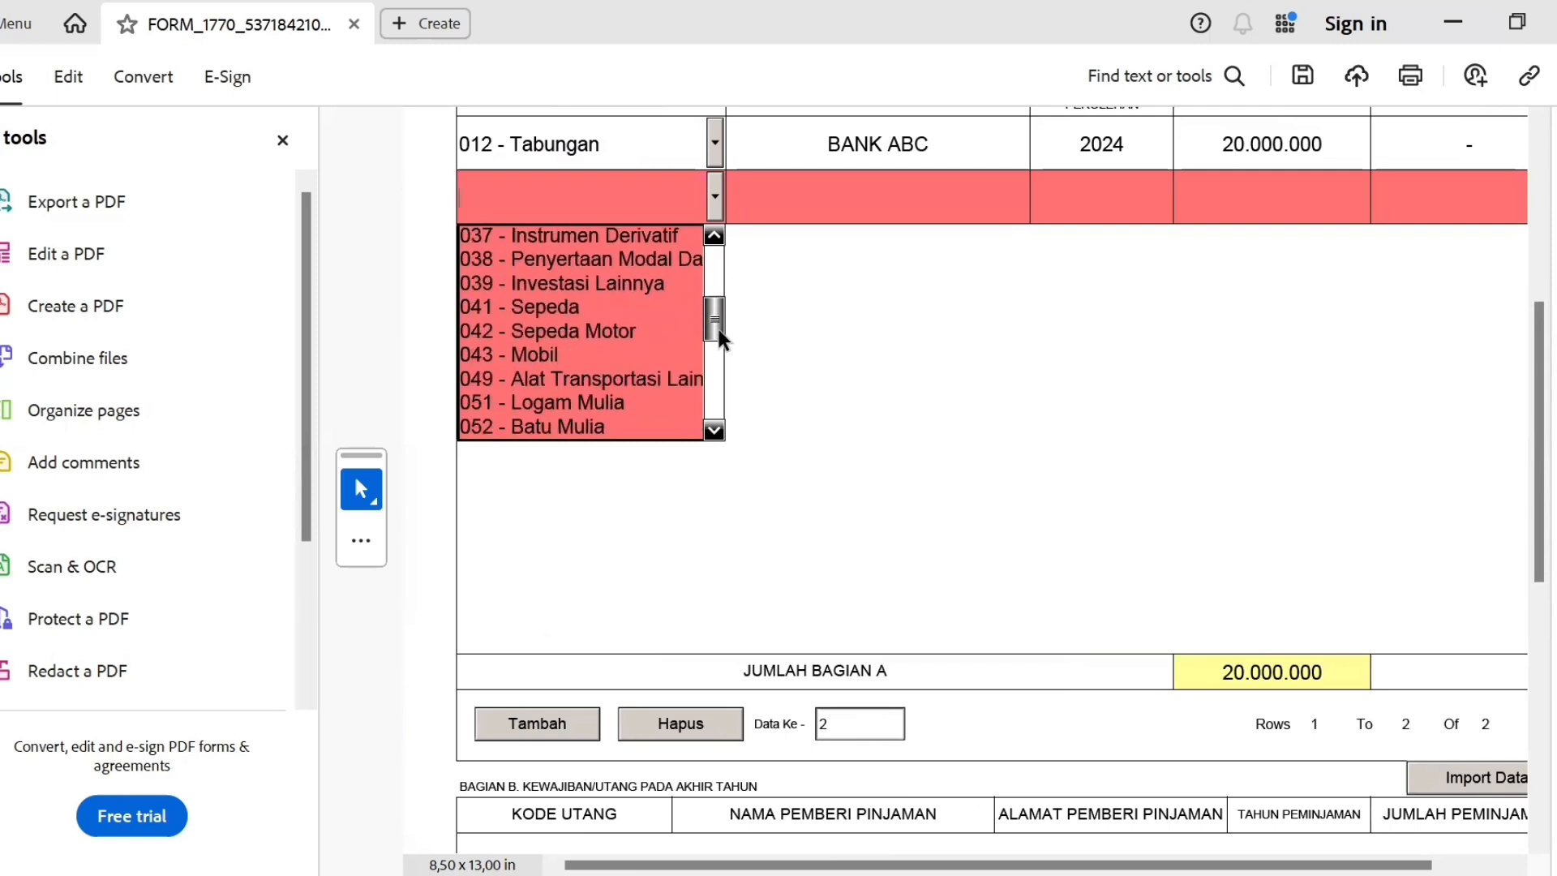
pyautogui.click(641, 333)
# - Complete the Sepeda Motor row with asset name MOTOR MIO, acquisition year 2019, acquisition price 15.000.000 and "-" as the remark
pyautogui.write('MOO')
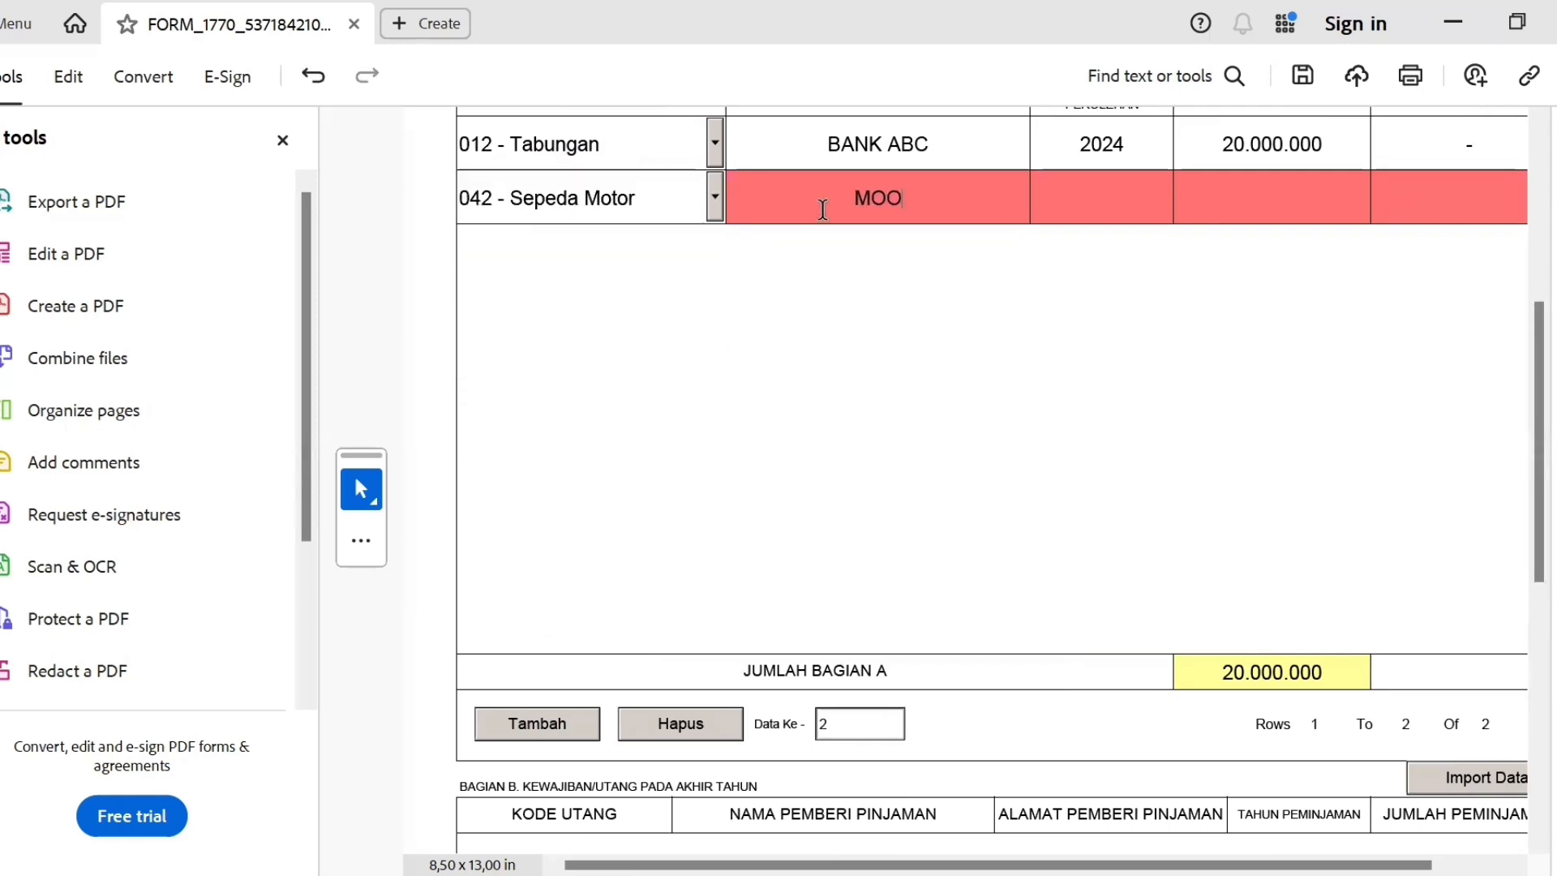
pyautogui.press('BackSpace')
pyautogui.write('TOR MIO')
pyautogui.press('Tab')
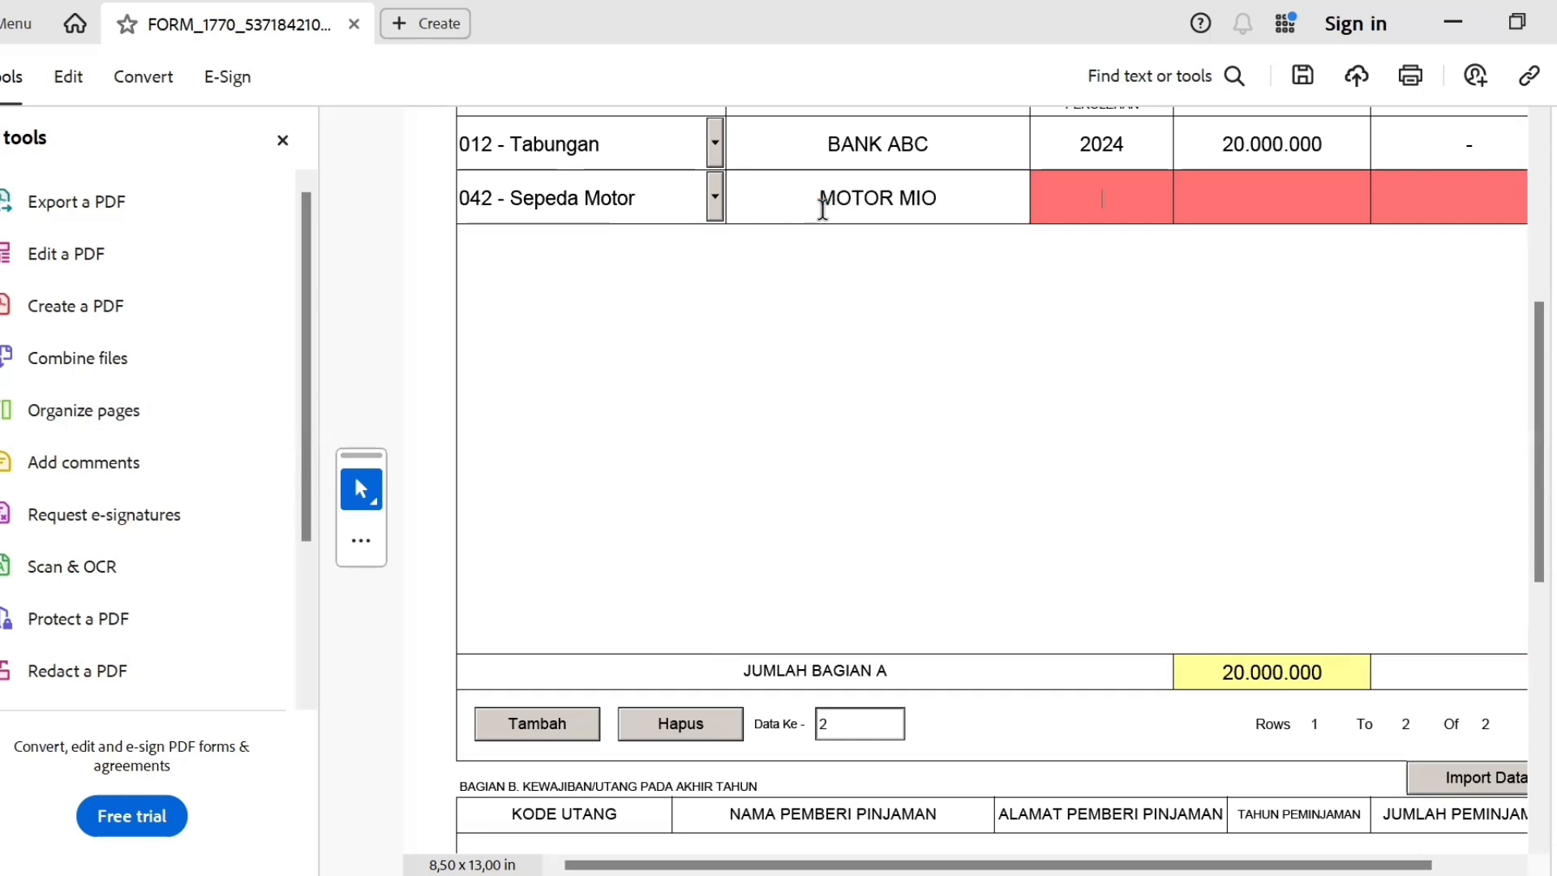
pyautogui.write('2019')
pyautogui.press('Tab')
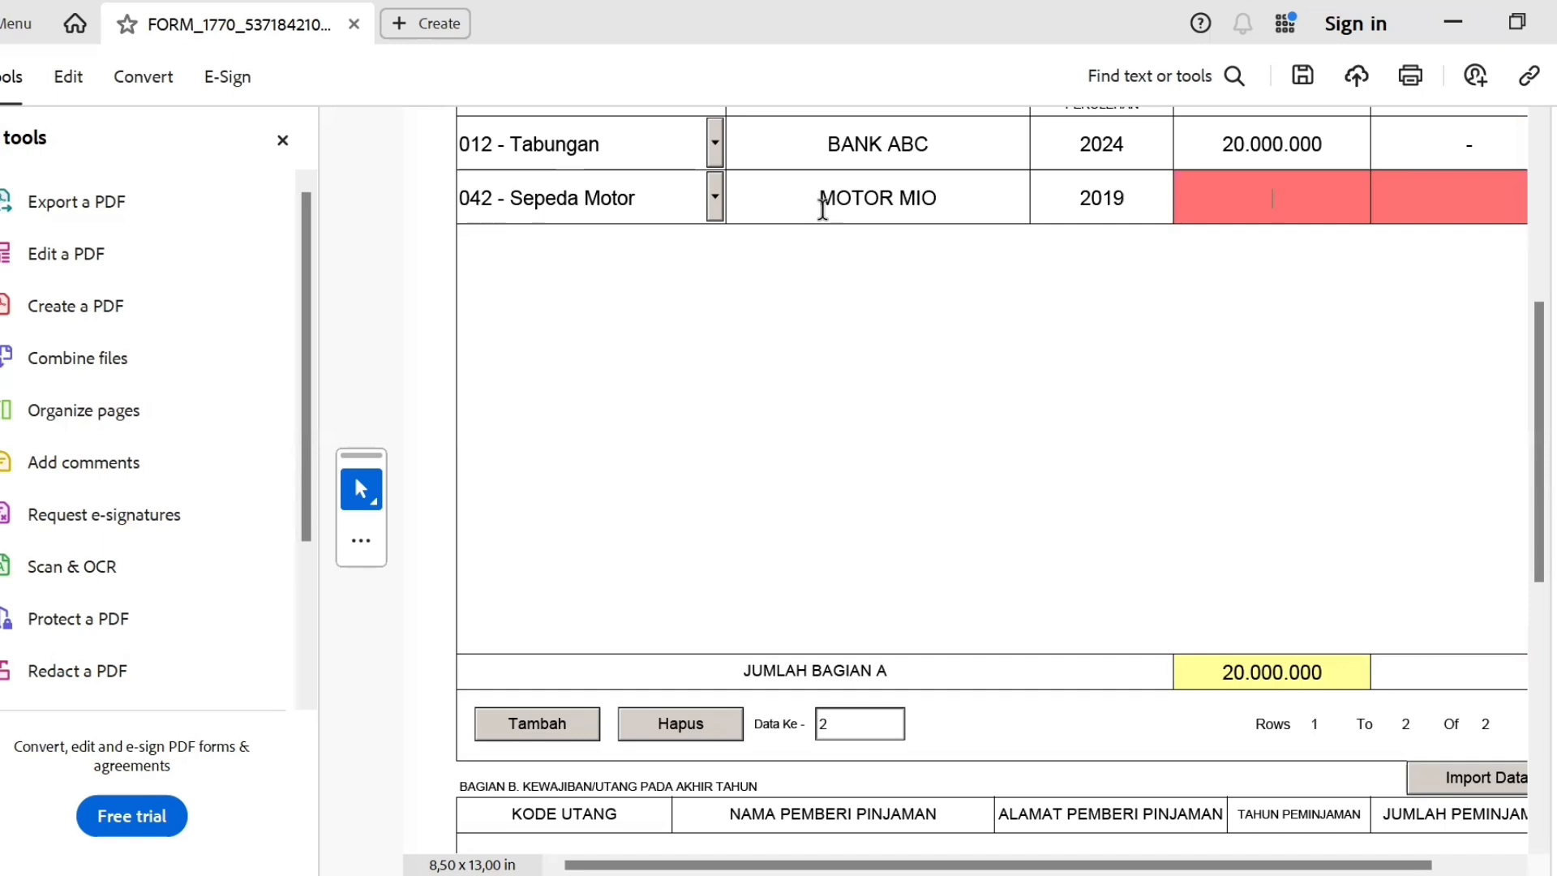
pyautogui.write('15.00')
pyautogui.write('0.000')
pyautogui.press('Tab')
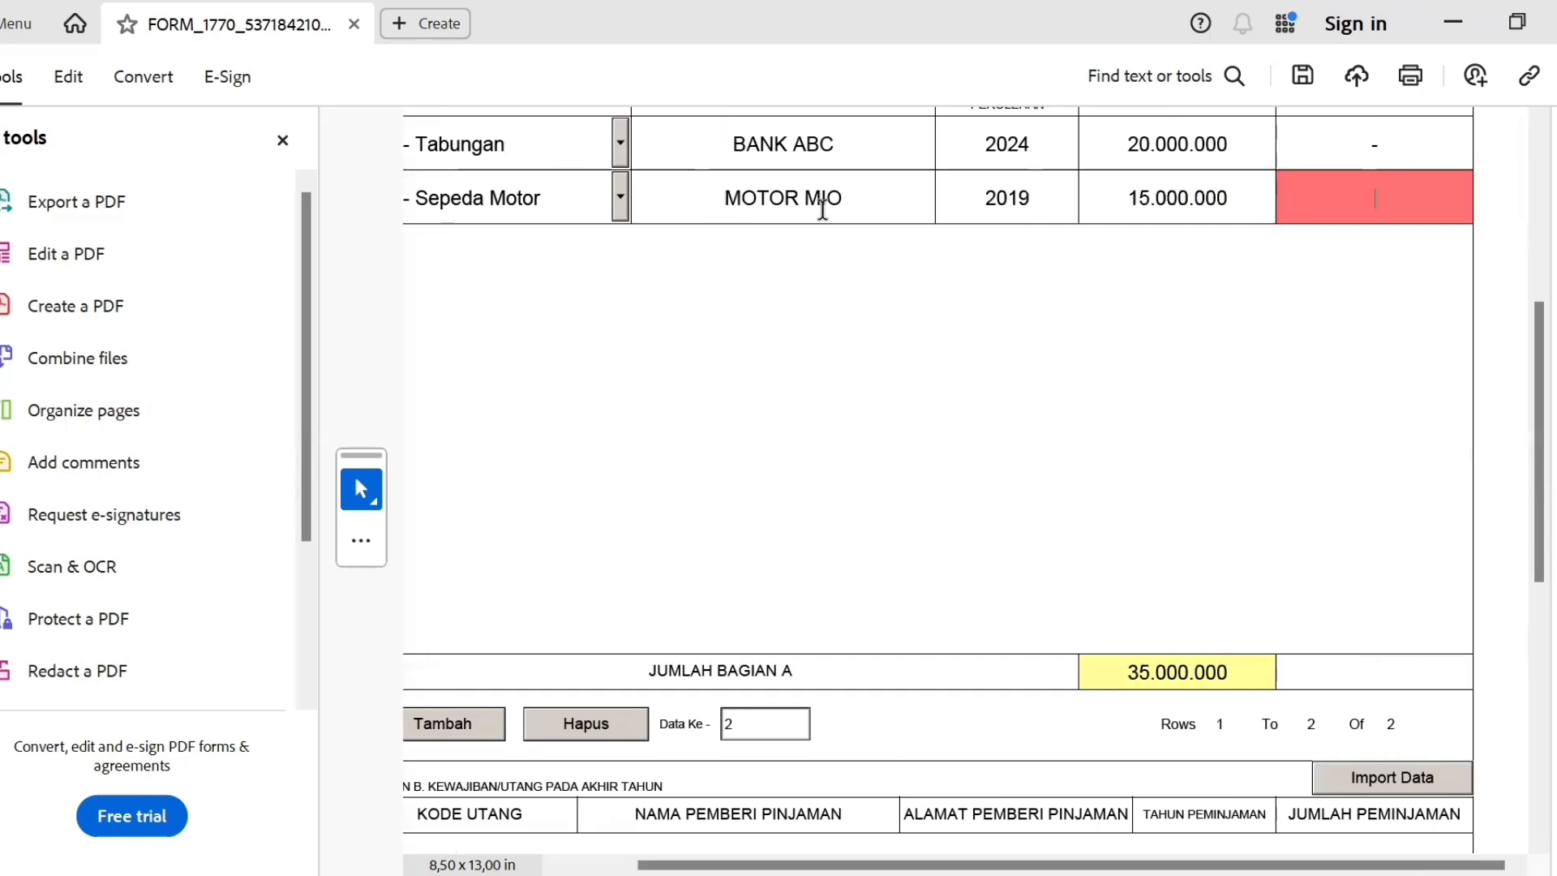
pyautogui.press('Tab')
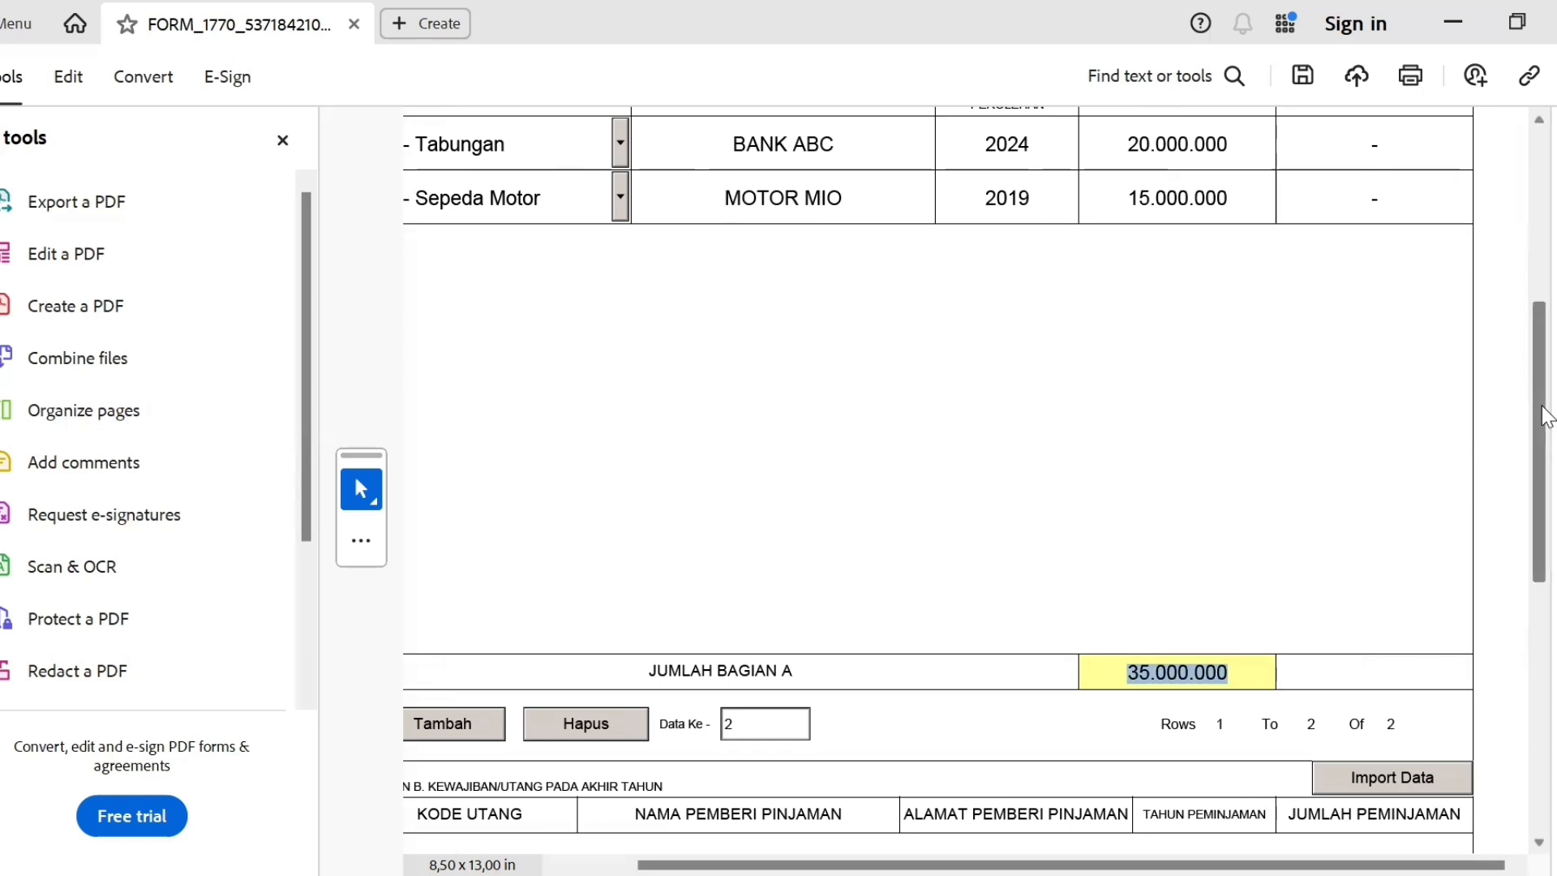
# - Add a blank debt row to Bagian B (Kewajiban/Utang) and delete it again
pyautogui.scroll(-5, 1547, 418)
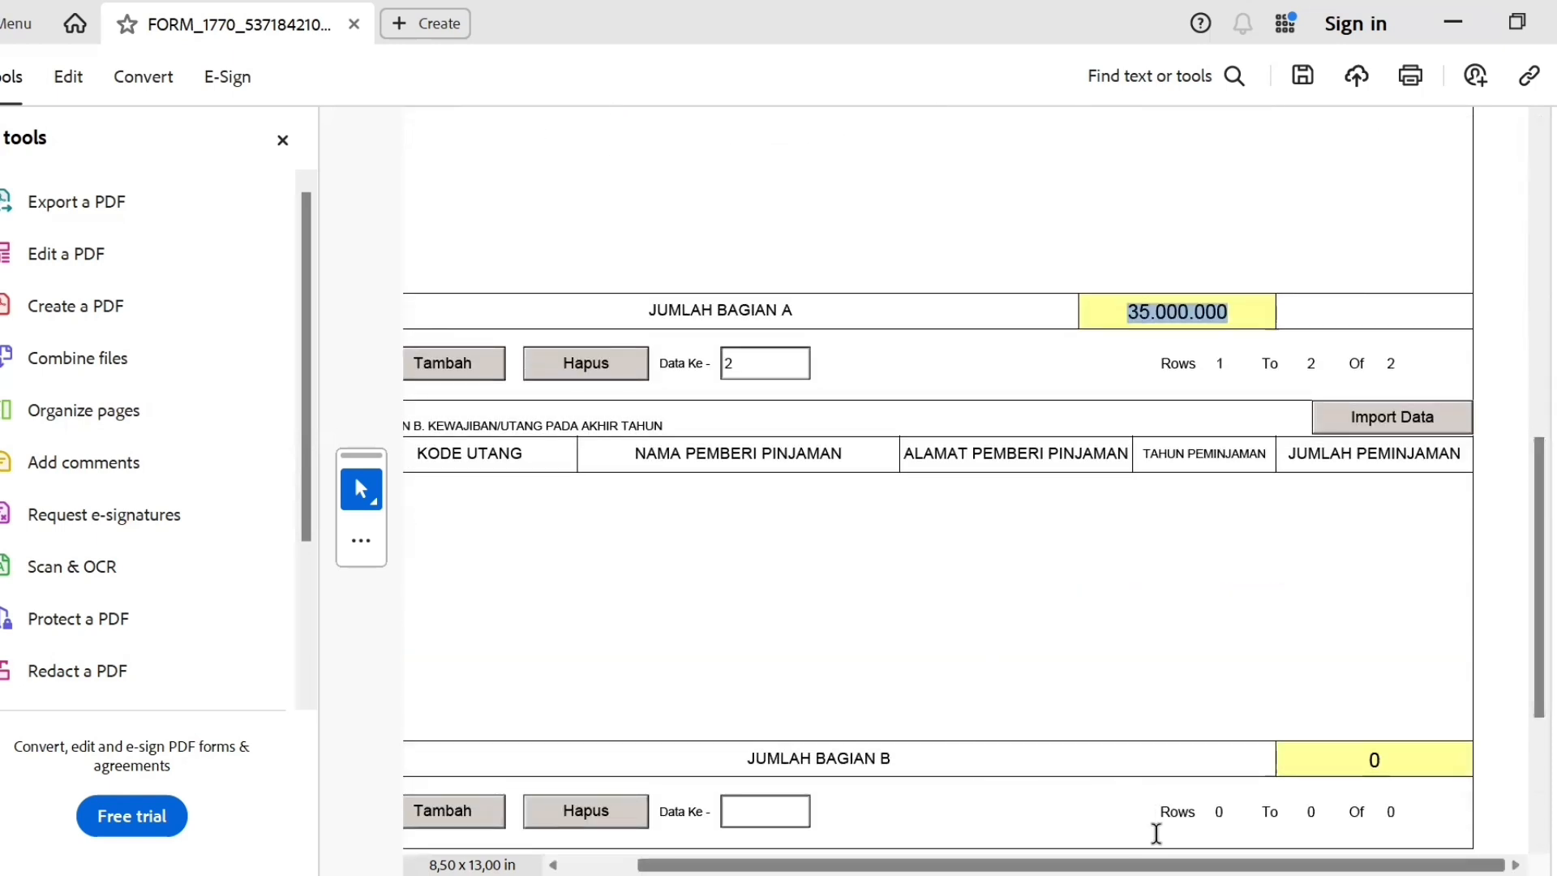
pyautogui.click(458, 820)
pyautogui.click(455, 811)
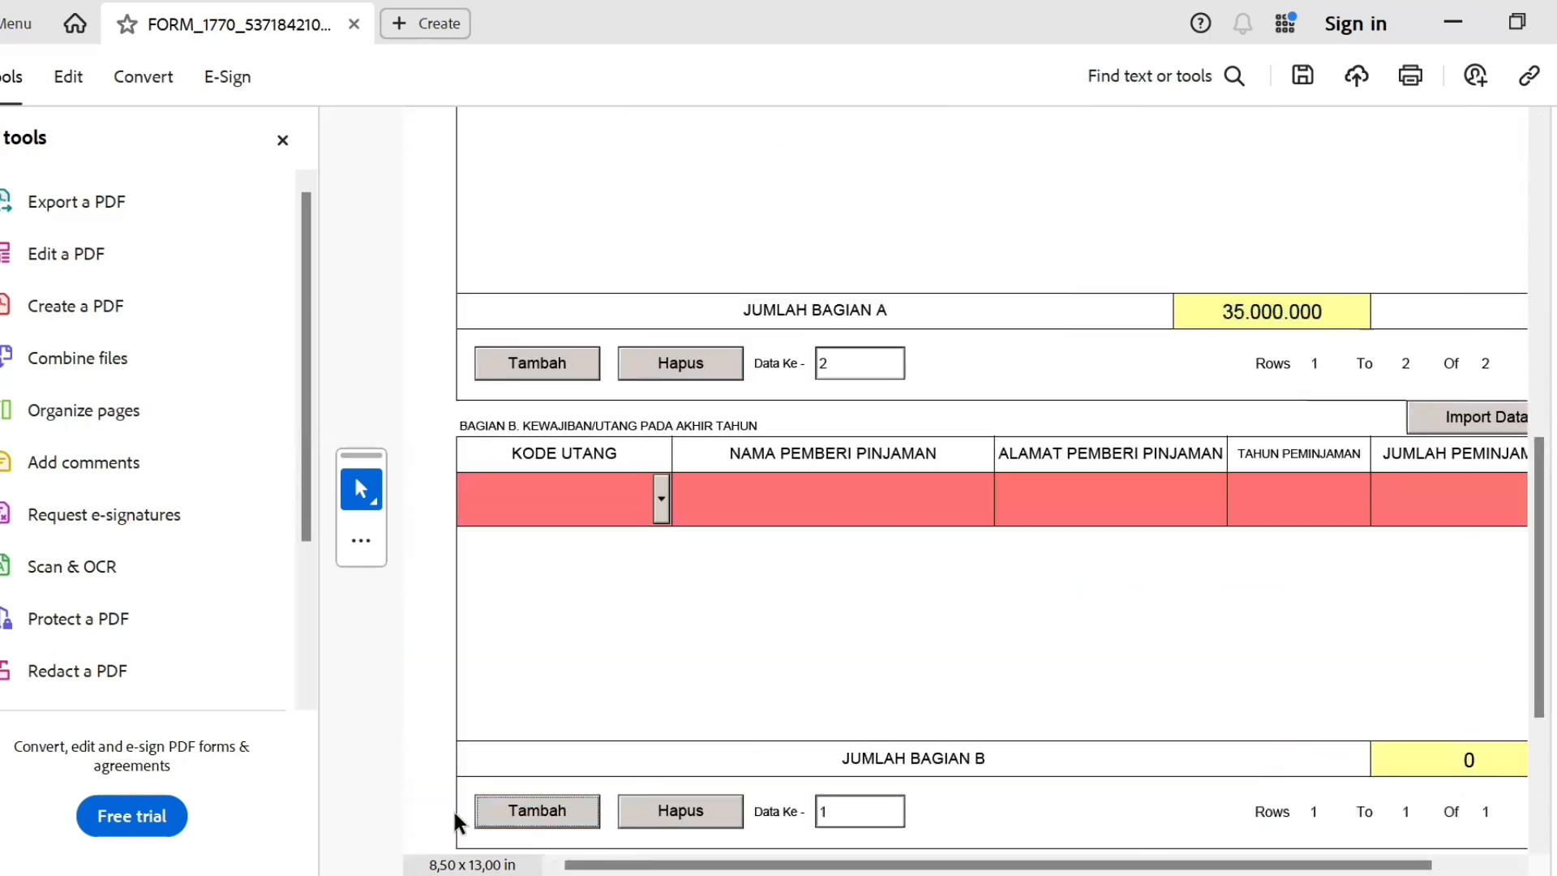
pyautogui.click(719, 813)
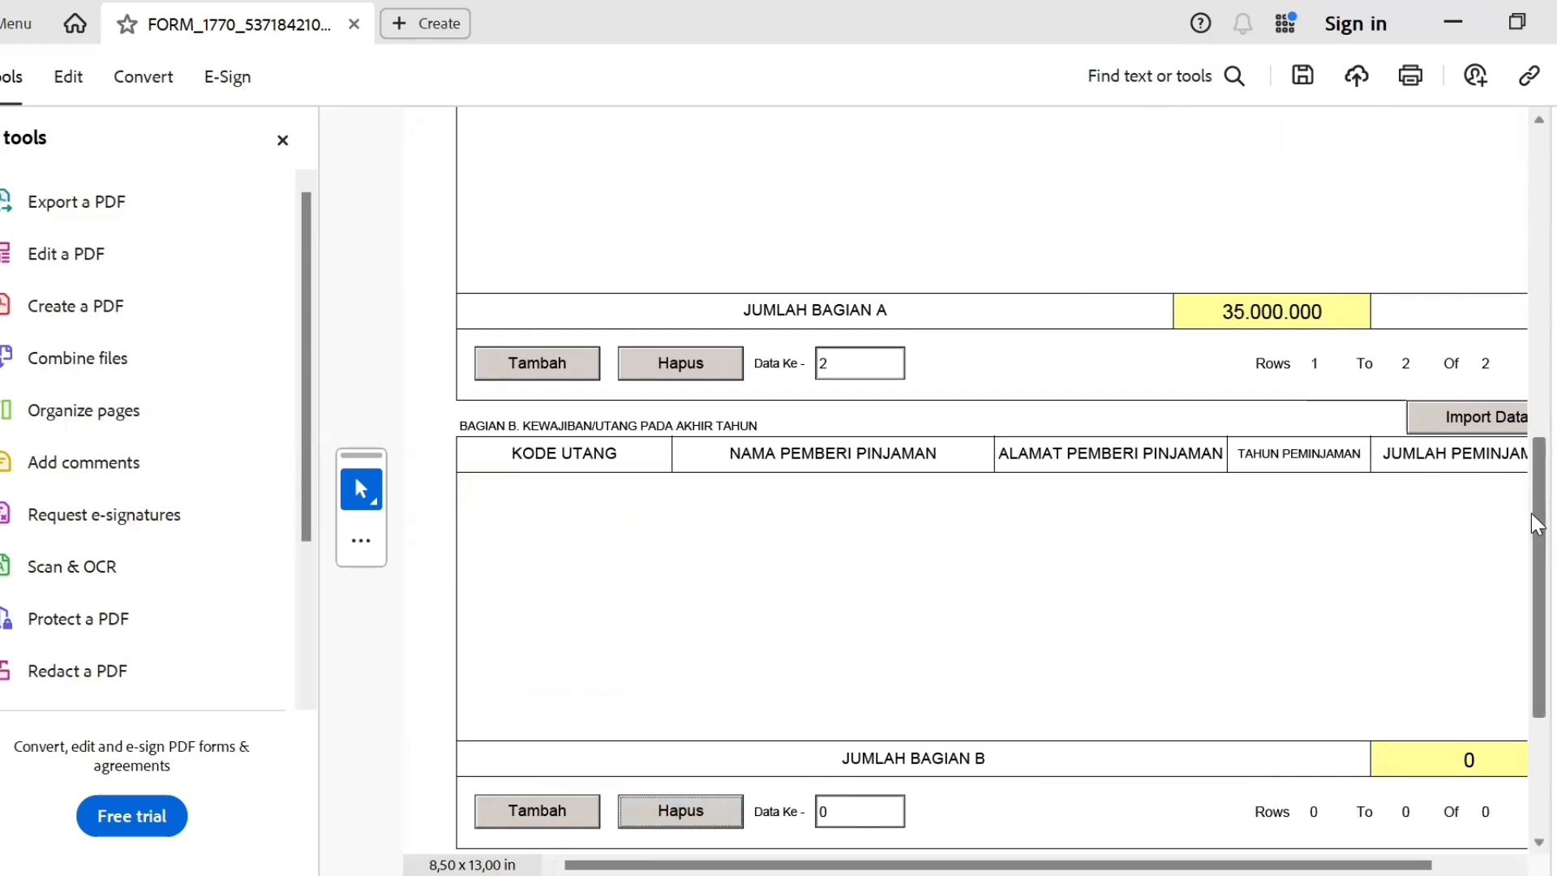
# - Add a blank family member row to Bagian C and delete it again
pyautogui.moveTo(1531, 513); pyautogui.dragTo(1542, 677)
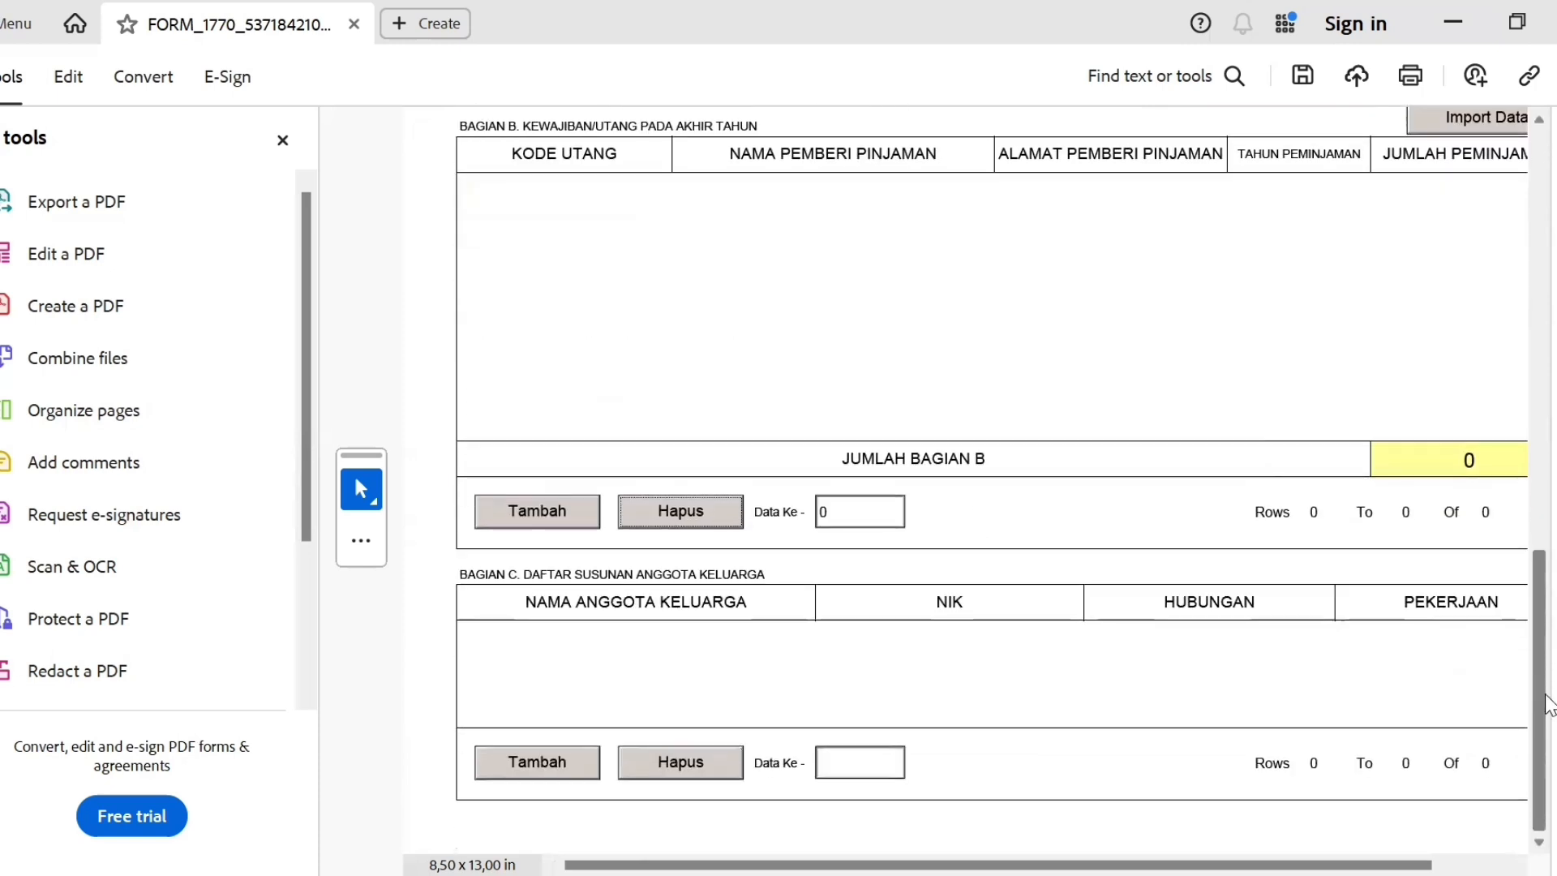
pyautogui.click(564, 766)
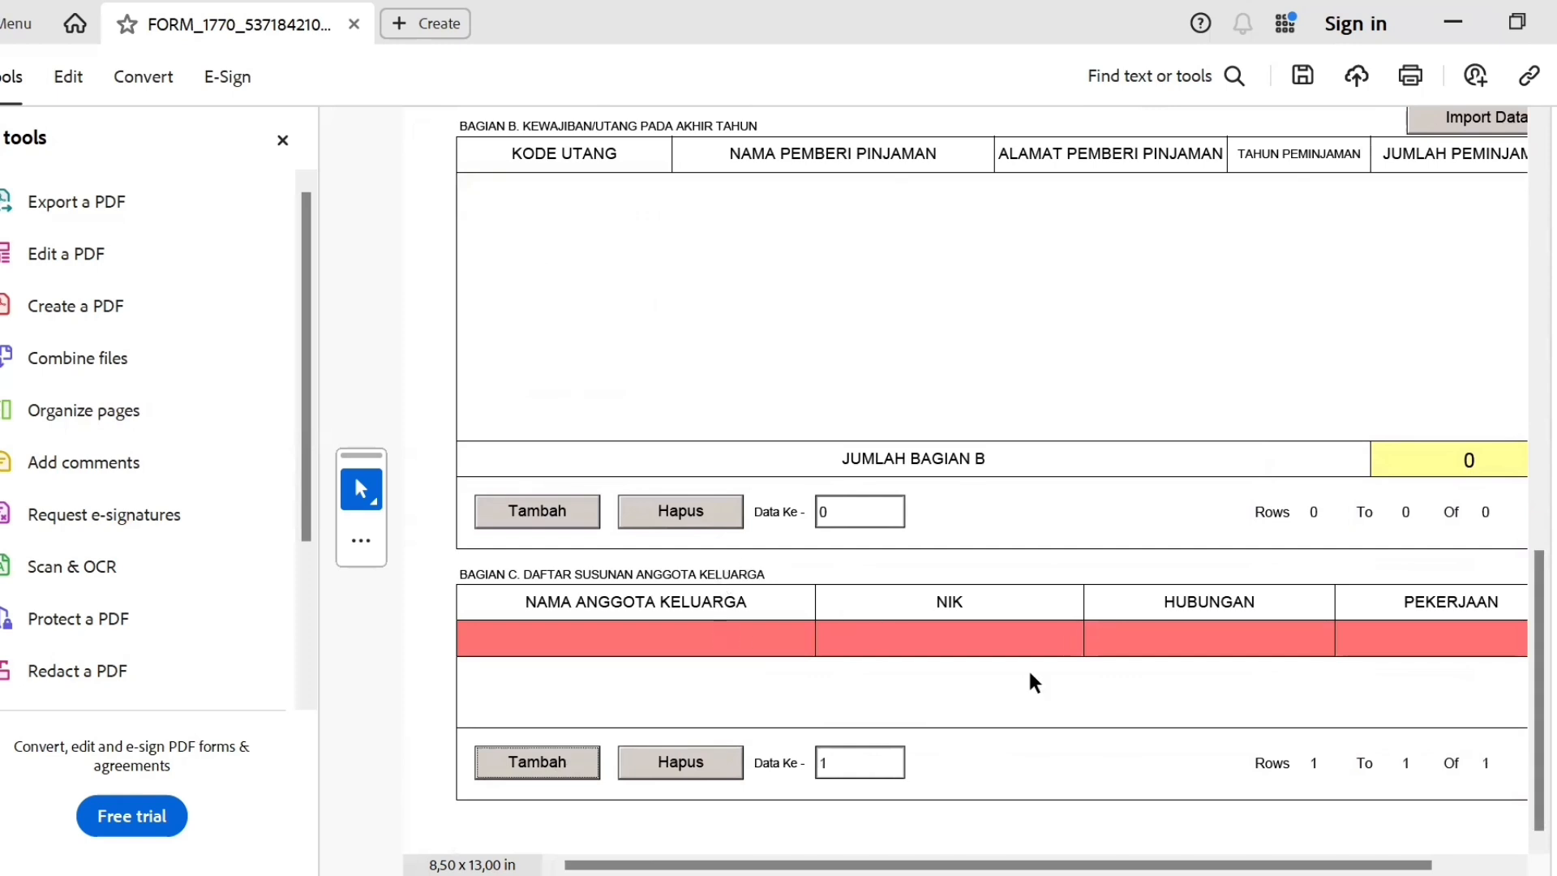
pyautogui.click(697, 777)
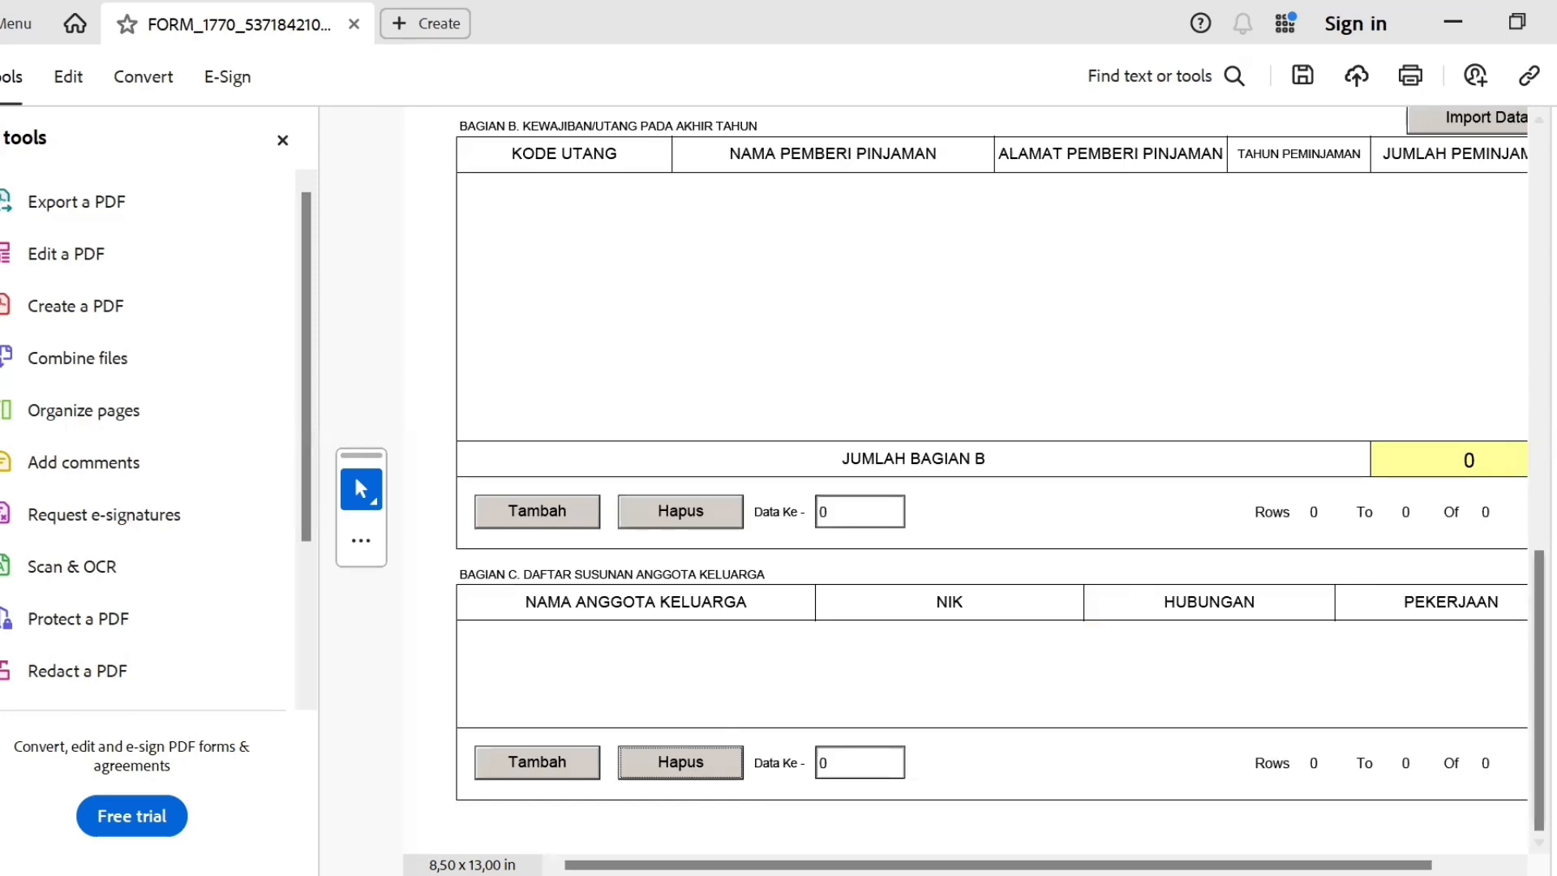
# - Proceed to attachment 1770-III and look through its income items in Bagian A, B and C
pyautogui.moveTo(1539, 594); pyautogui.dragTo(1518, 175)
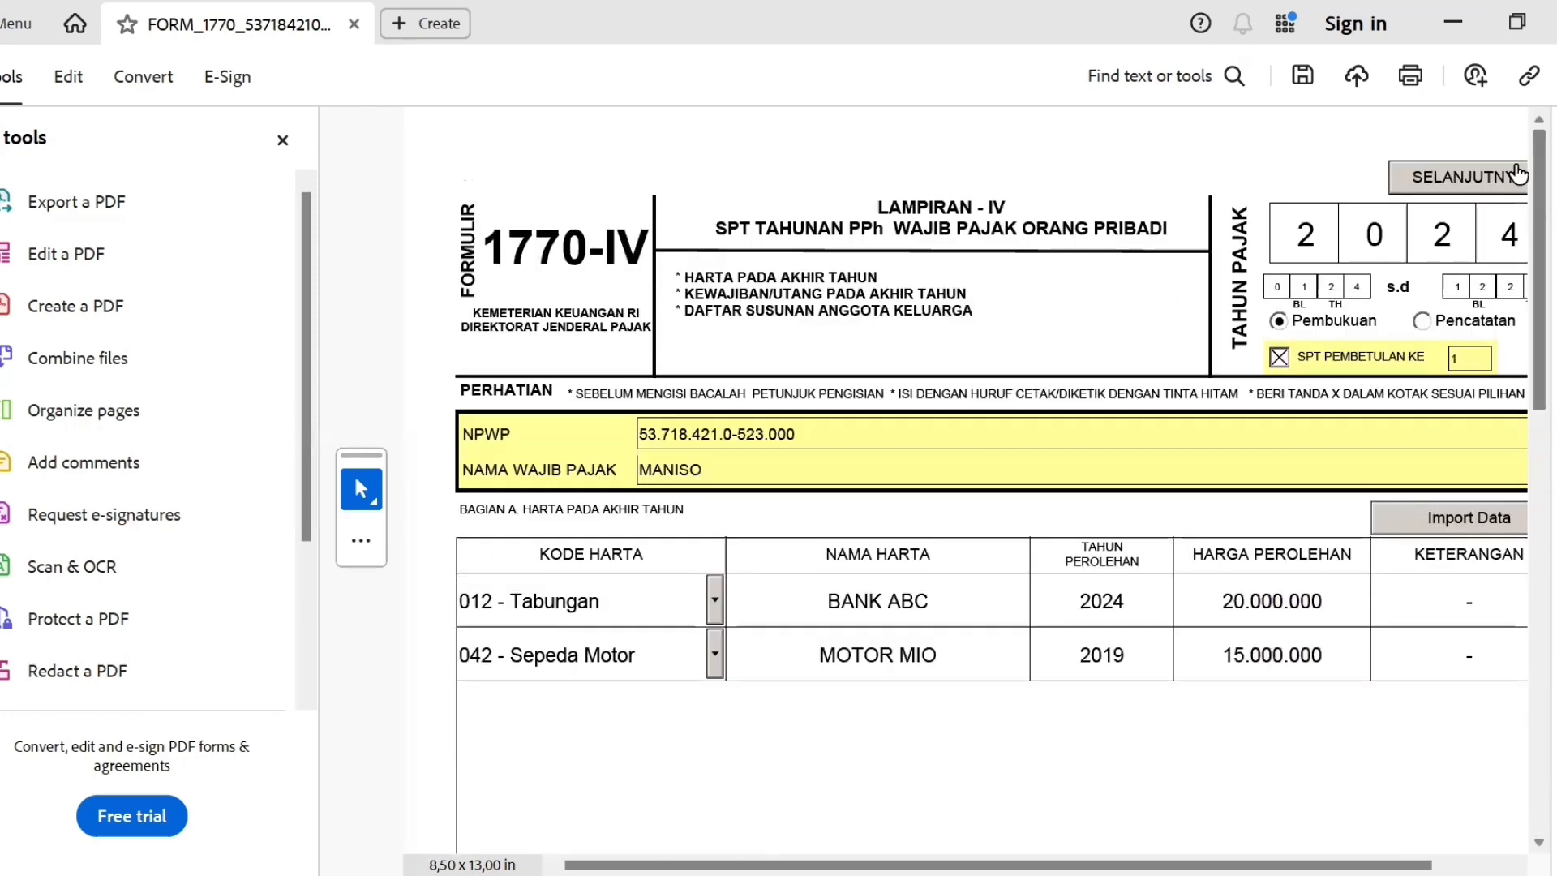
pyautogui.click(1435, 177)
pyautogui.scroll(-2, 1545, 275)
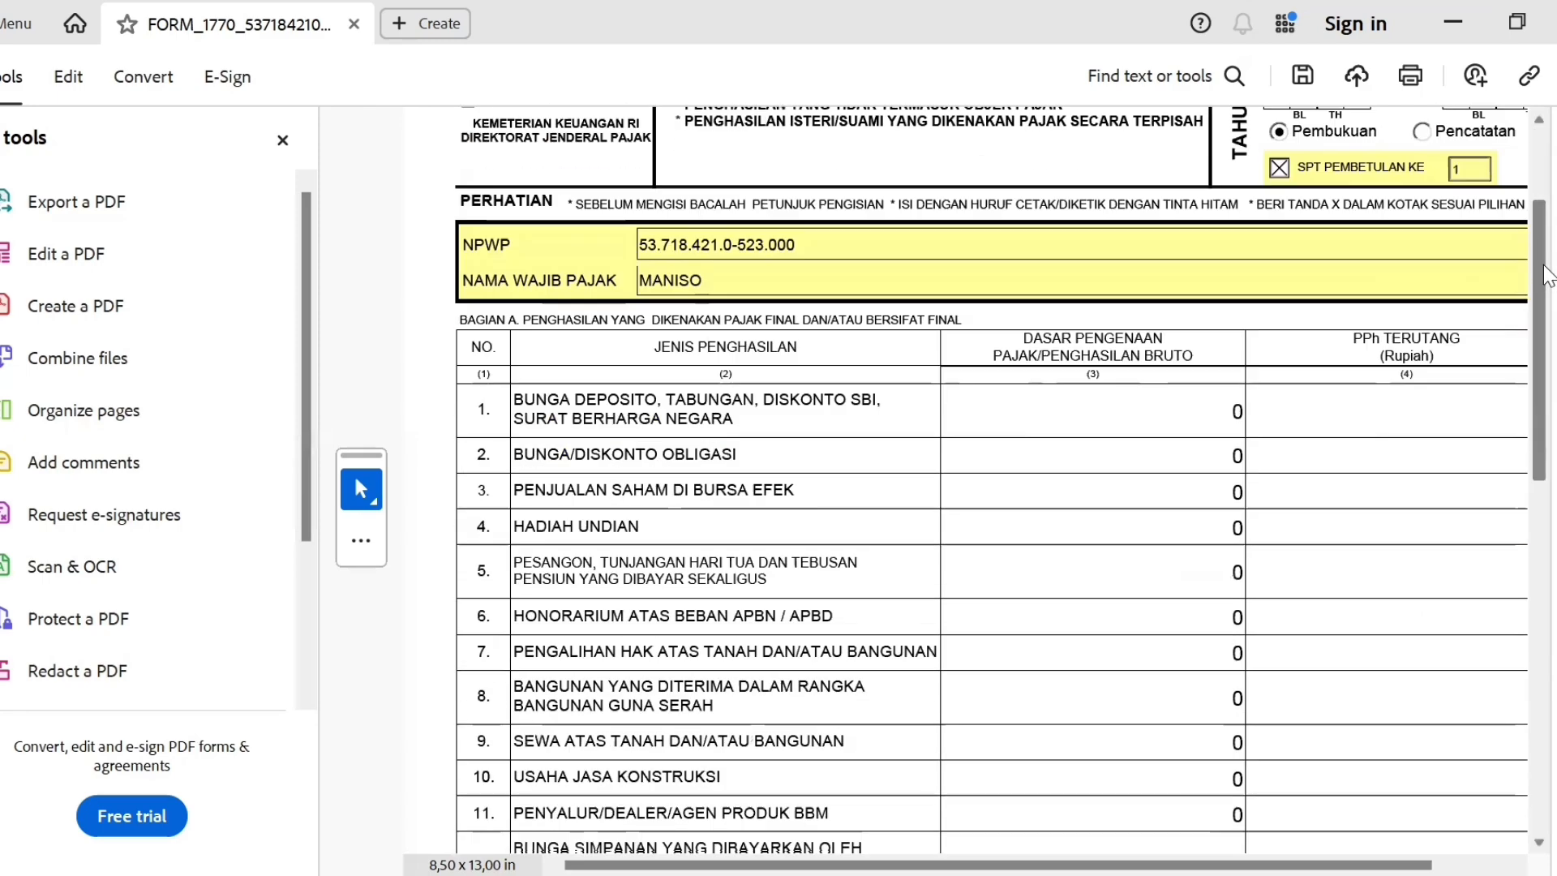
pyautogui.scroll(-2, 1545, 276)
pyautogui.scroll(2, 1545, 275)
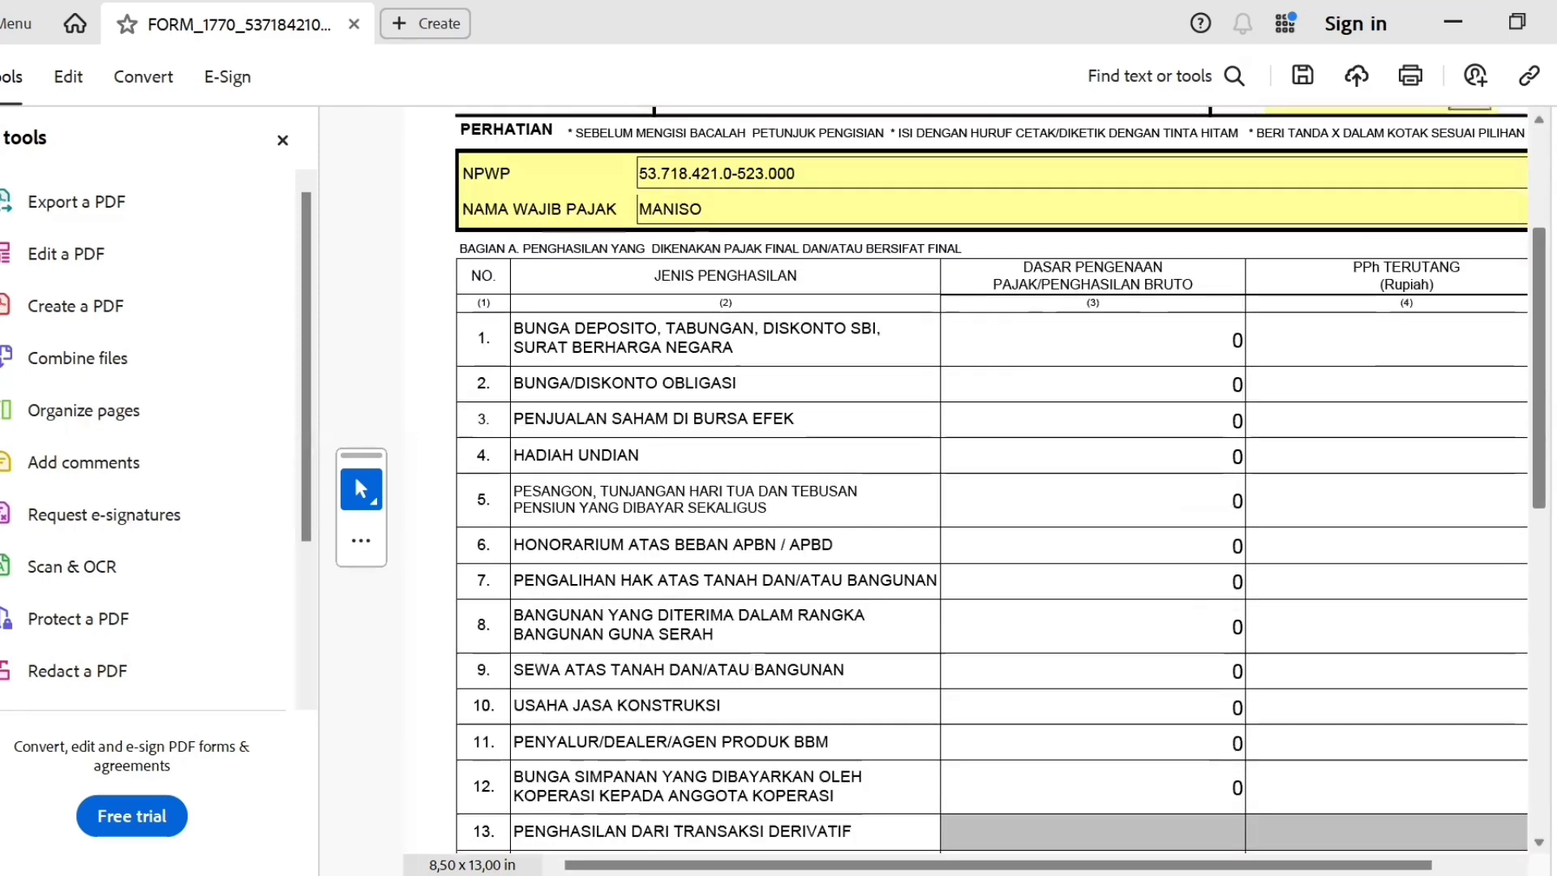
pyautogui.scroll(-6, 1545, 276)
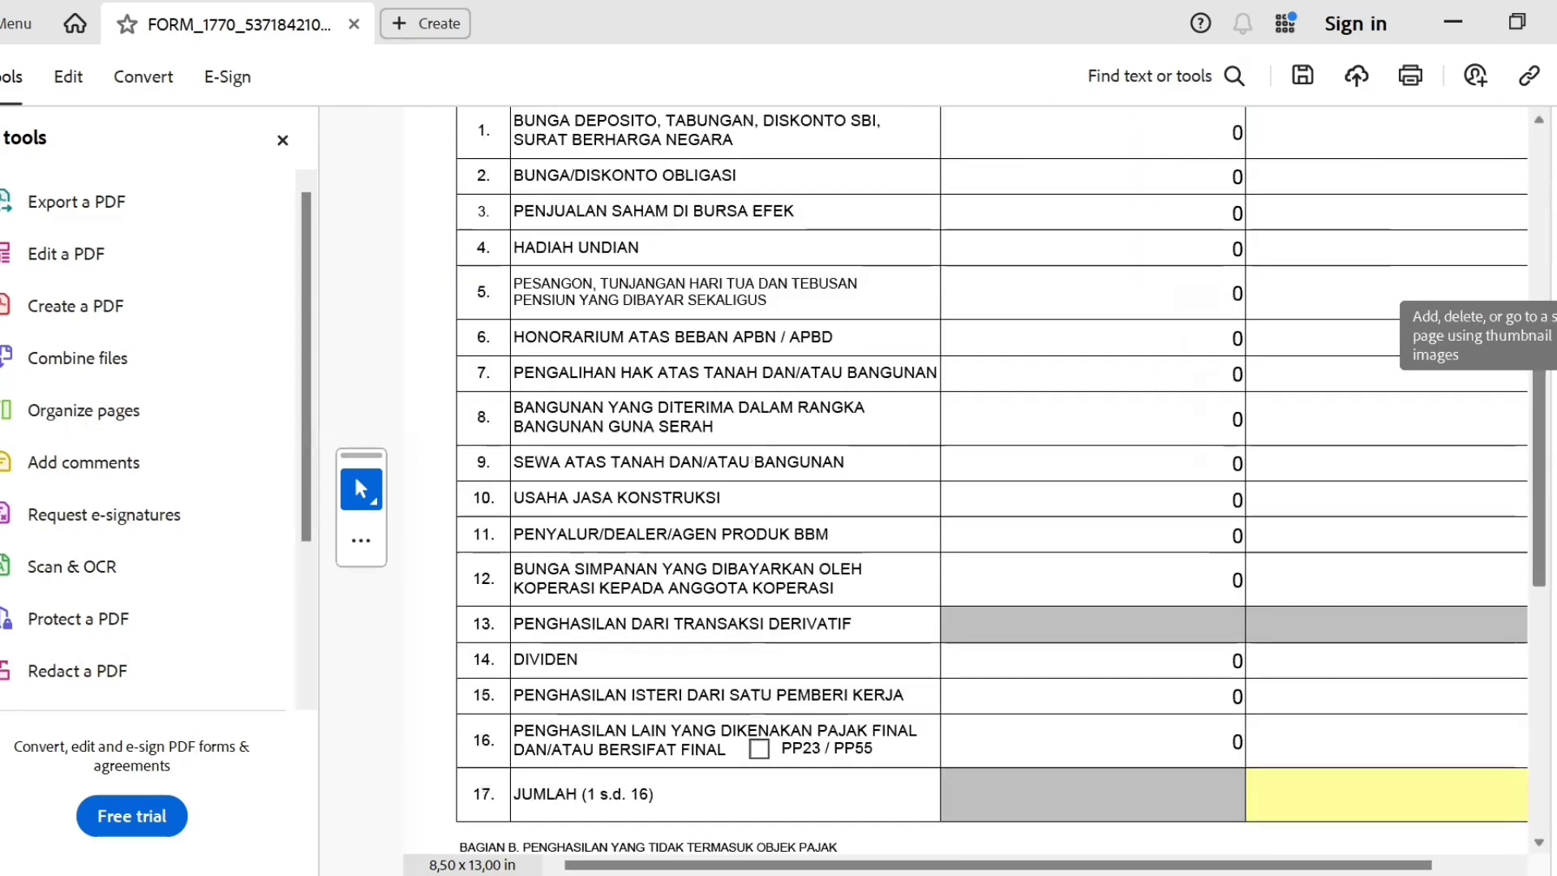
pyautogui.scroll(-4, 991, 479)
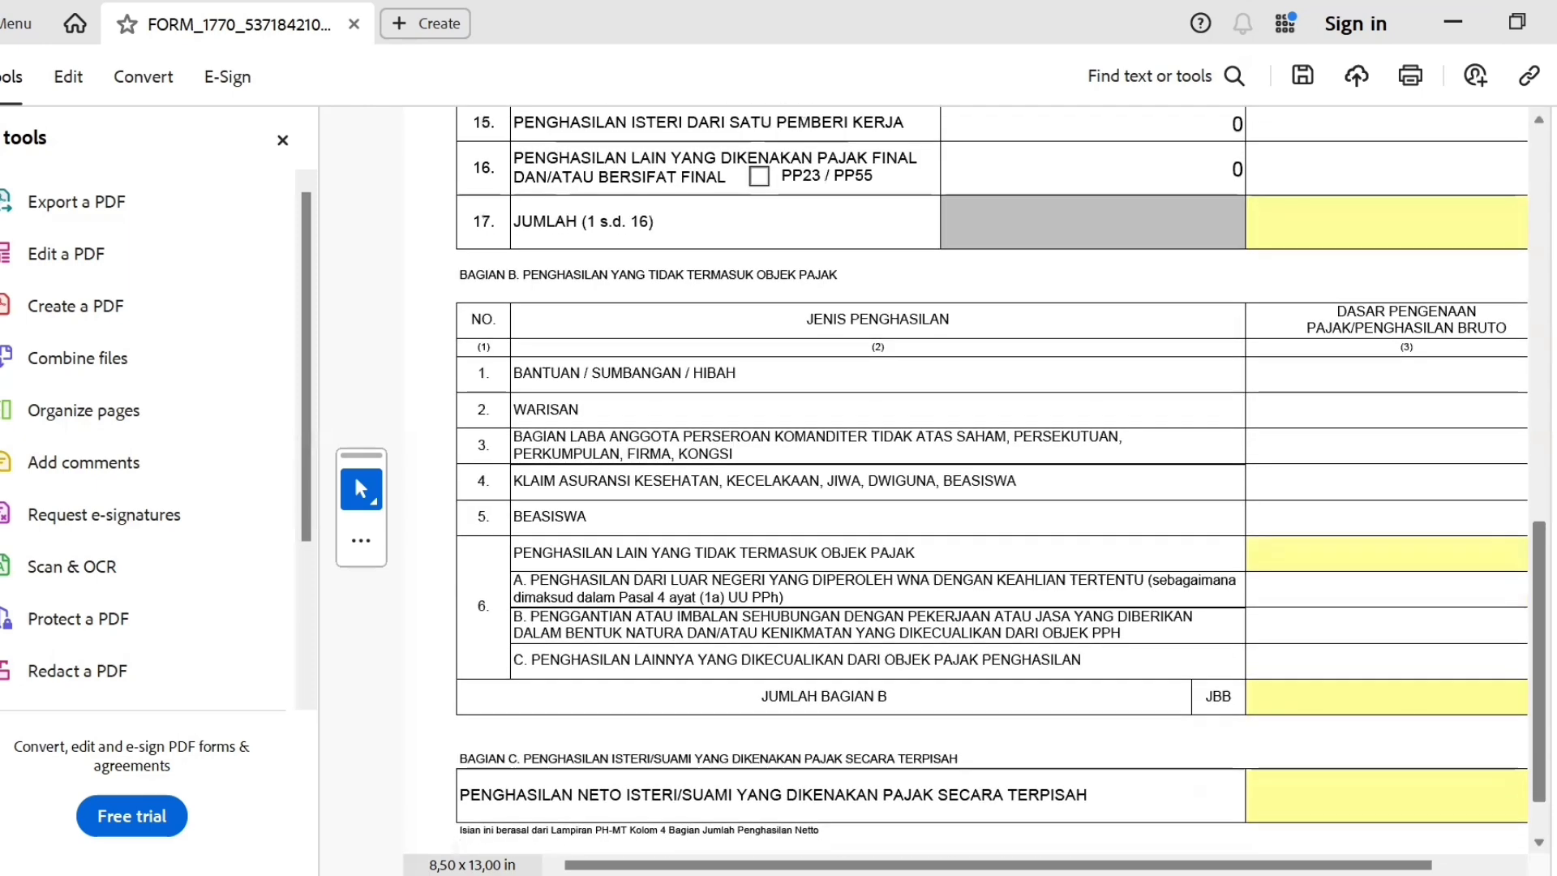
pyautogui.scroll(7, 1538, 624)
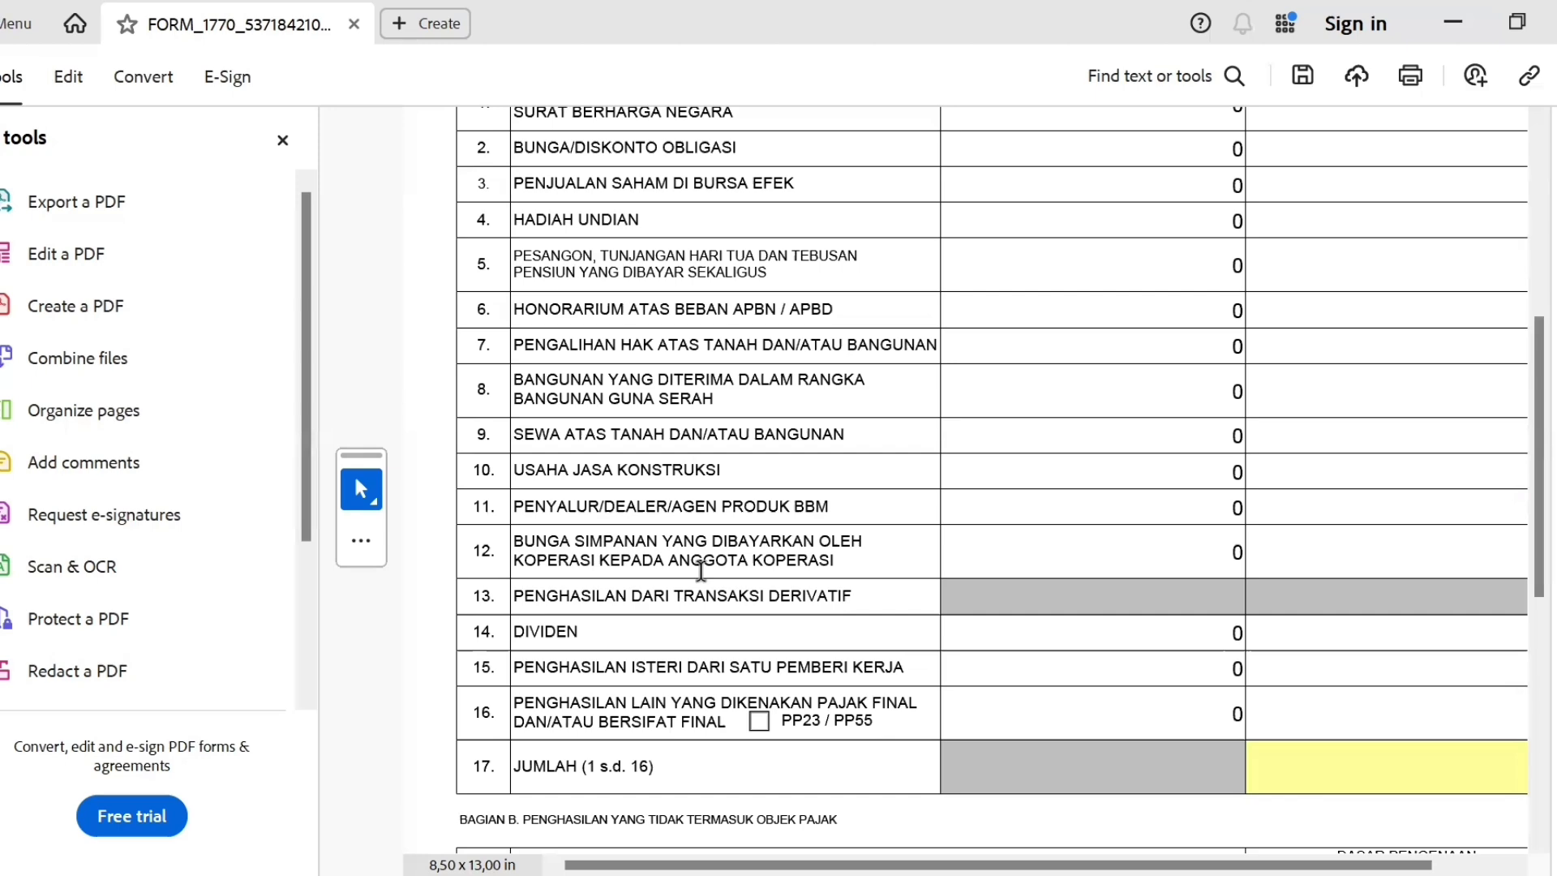
# - Mark item 16 of Bagian A as PP23 / PP55 income and open the PP23/PP55 gross income list
pyautogui.click(759, 721)
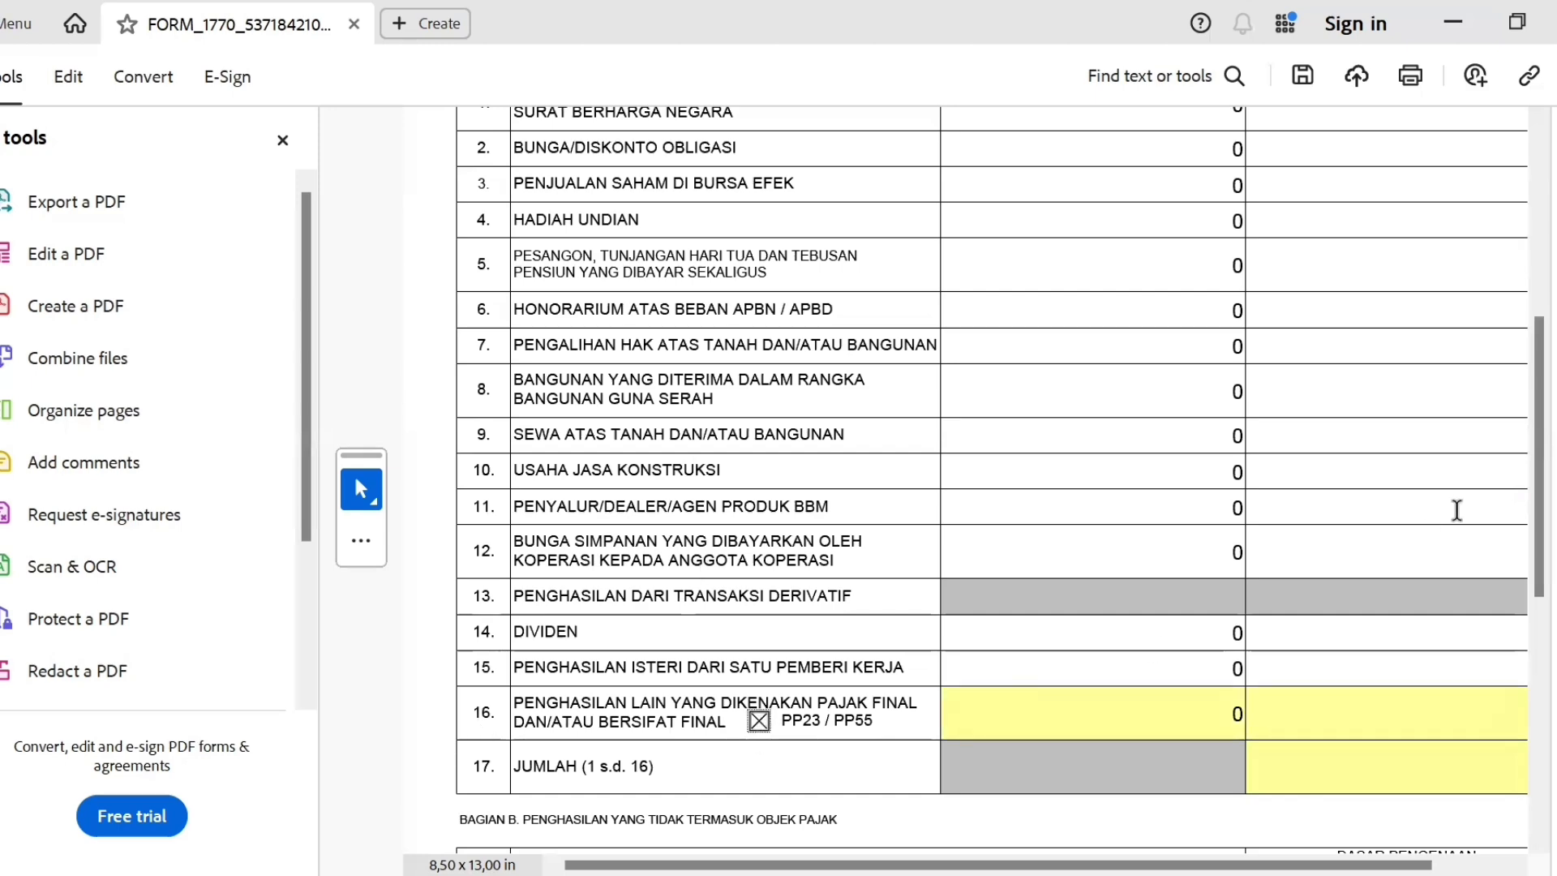
pyautogui.moveTo(1541, 514); pyautogui.dragTo(1525, 274)
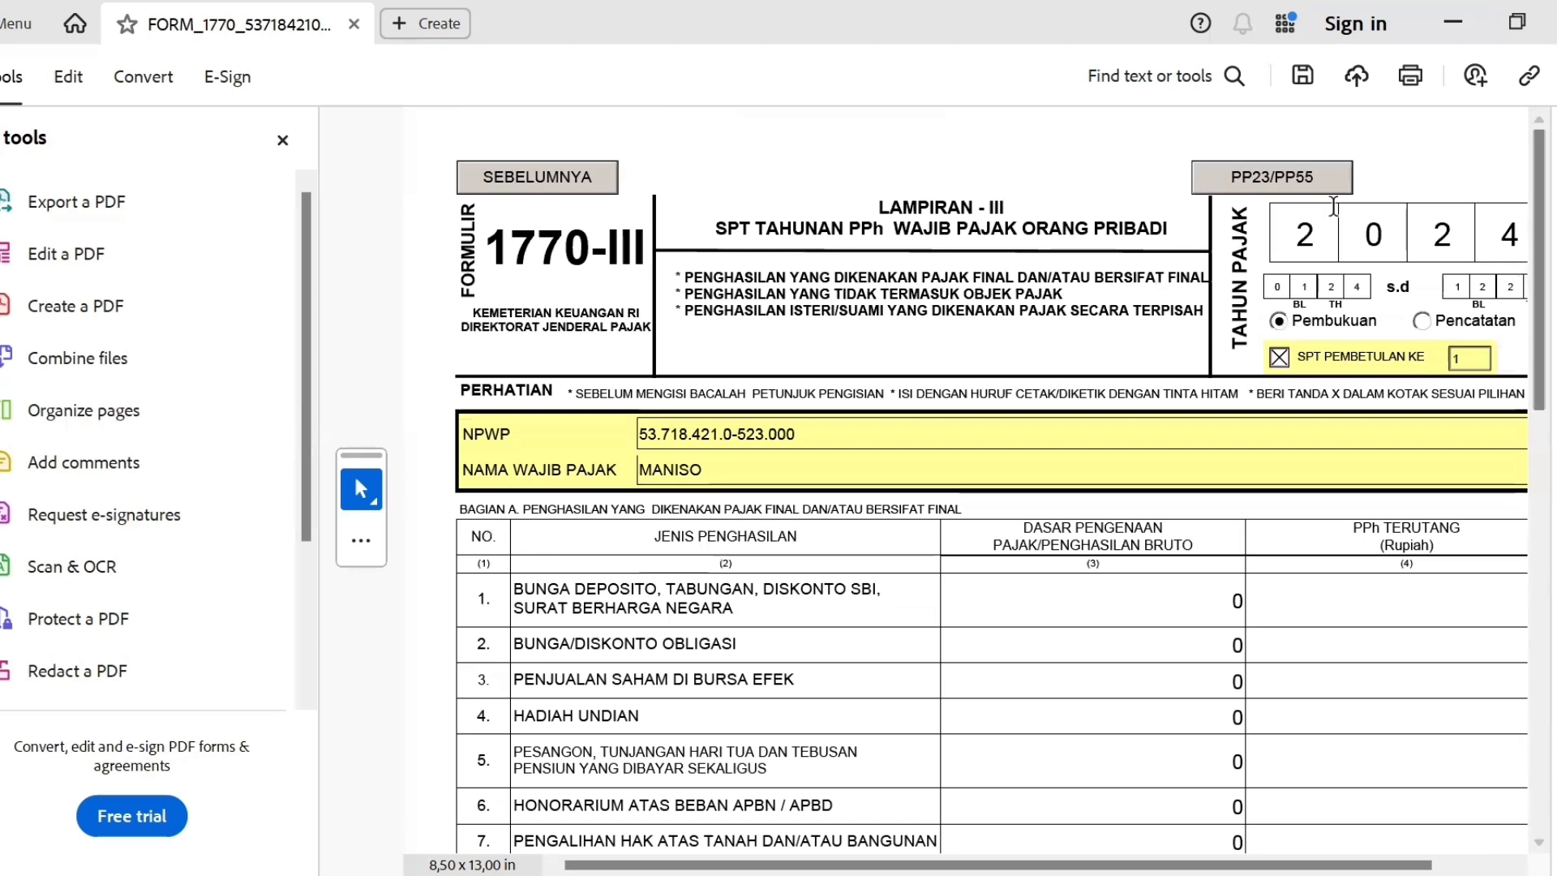
pyautogui.click(1262, 180)
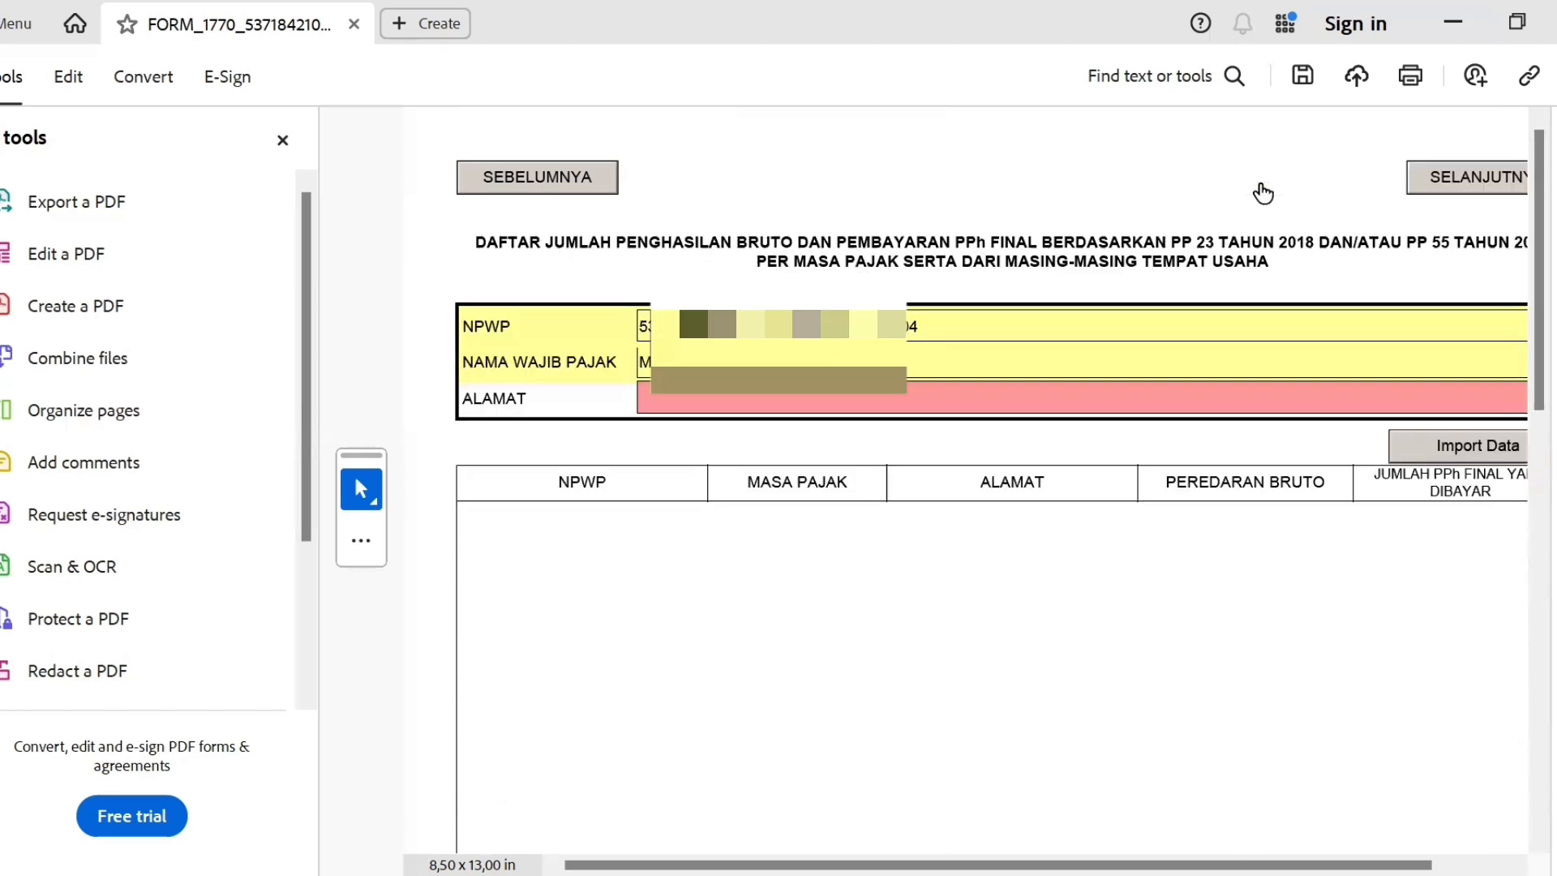
# - Fill in the taxpayer's address (ALAMAT) in the header of the PP23/PP55 list
pyautogui.click(819, 398)
pyautogui.write('BANDUNG')
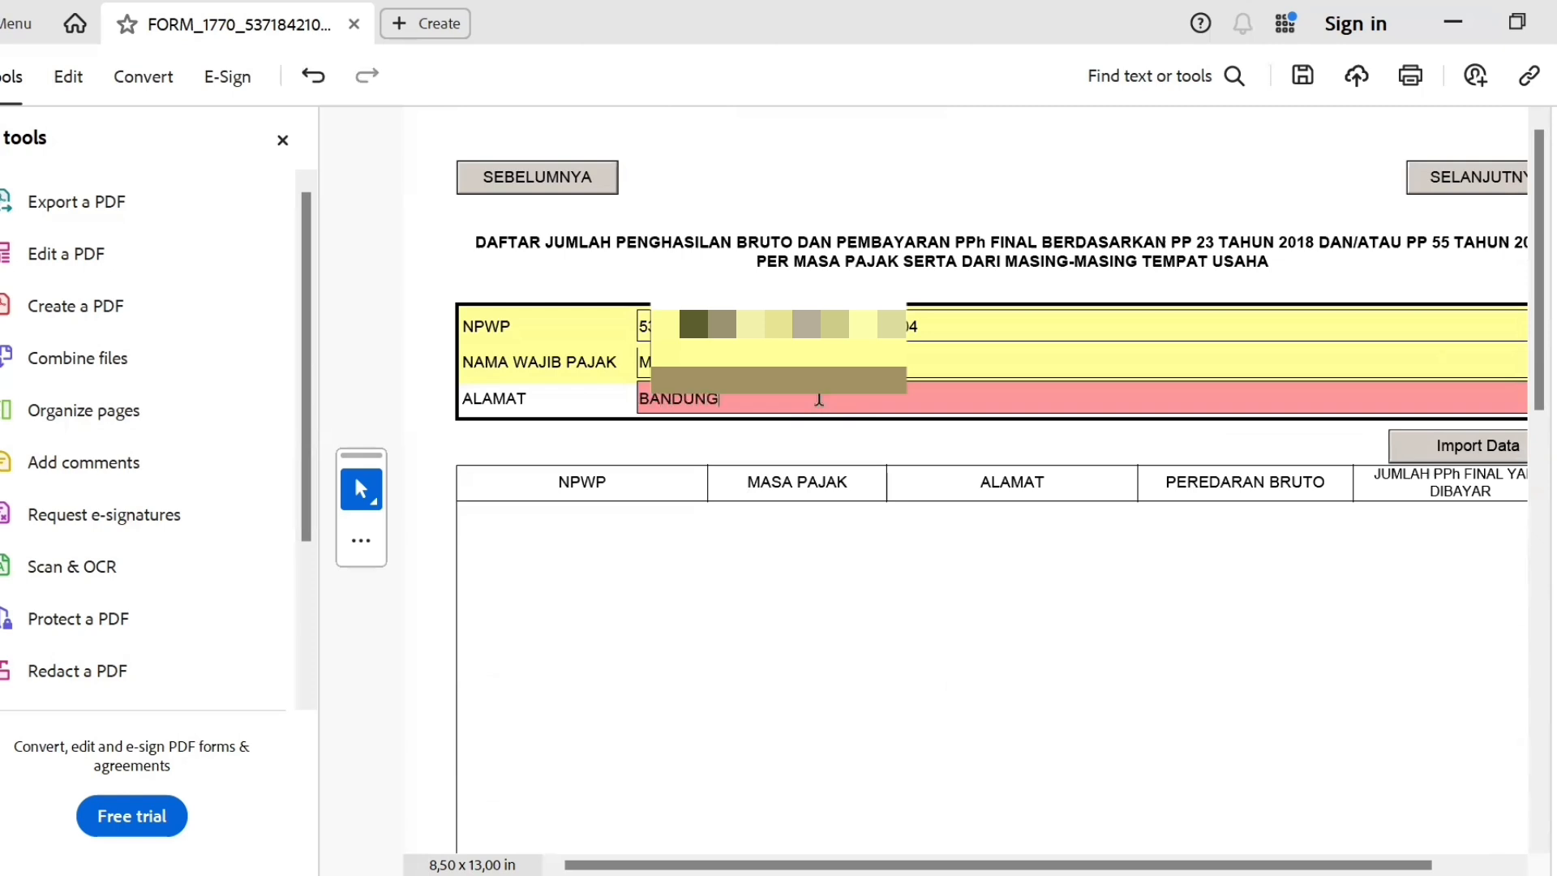
pyautogui.press('Tab')
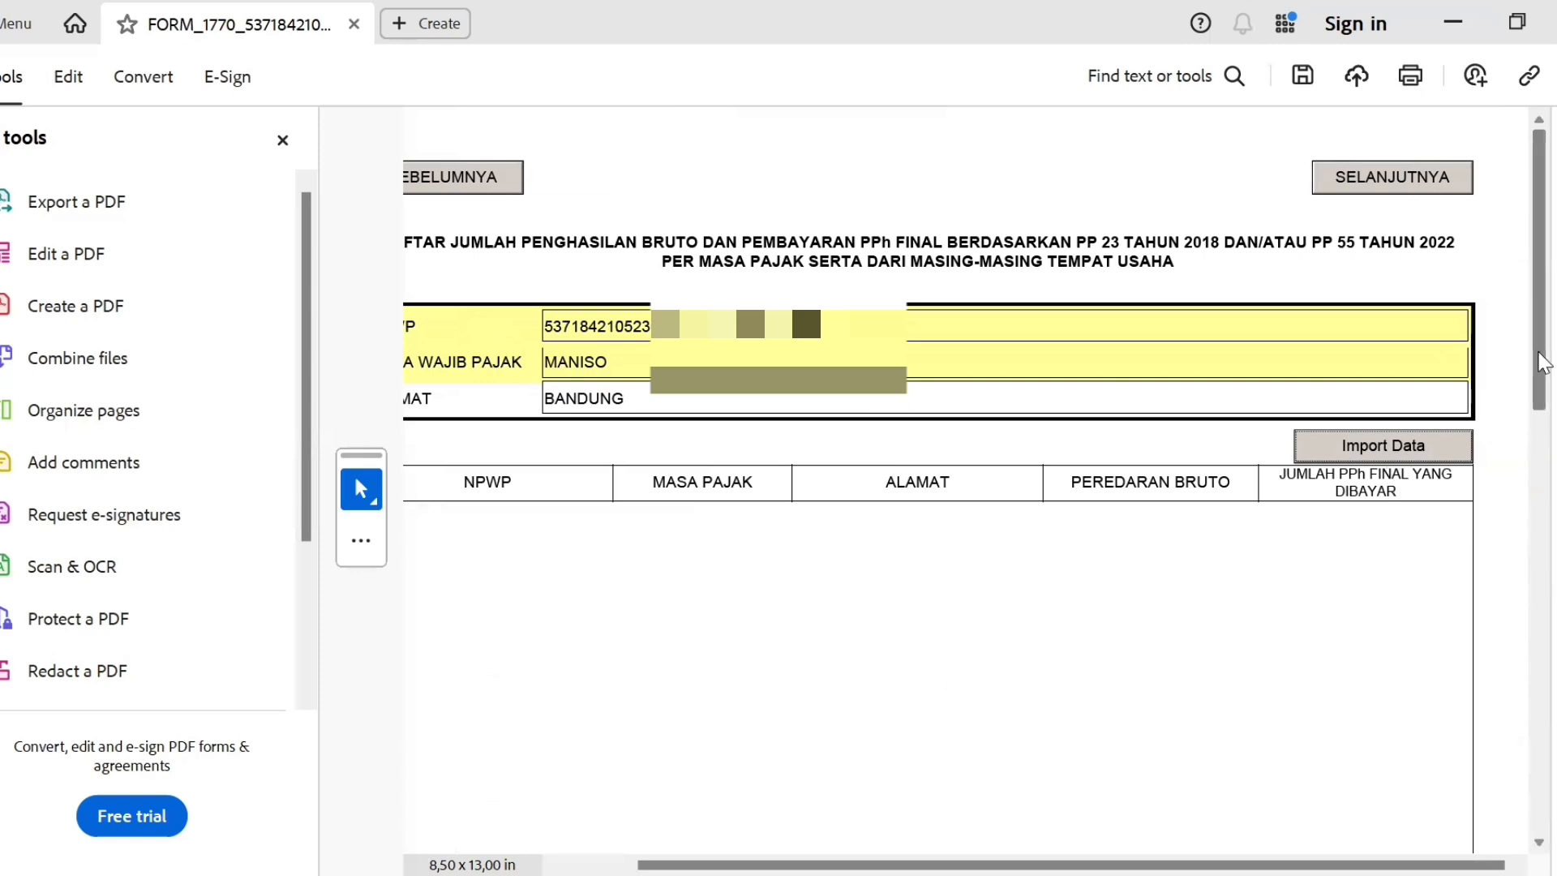
# - Add a row to the PP23/PP55 list and copy the taxpayer's NPWP from the header into it
pyautogui.moveTo(1539, 357); pyautogui.dragTo(1539, 559)
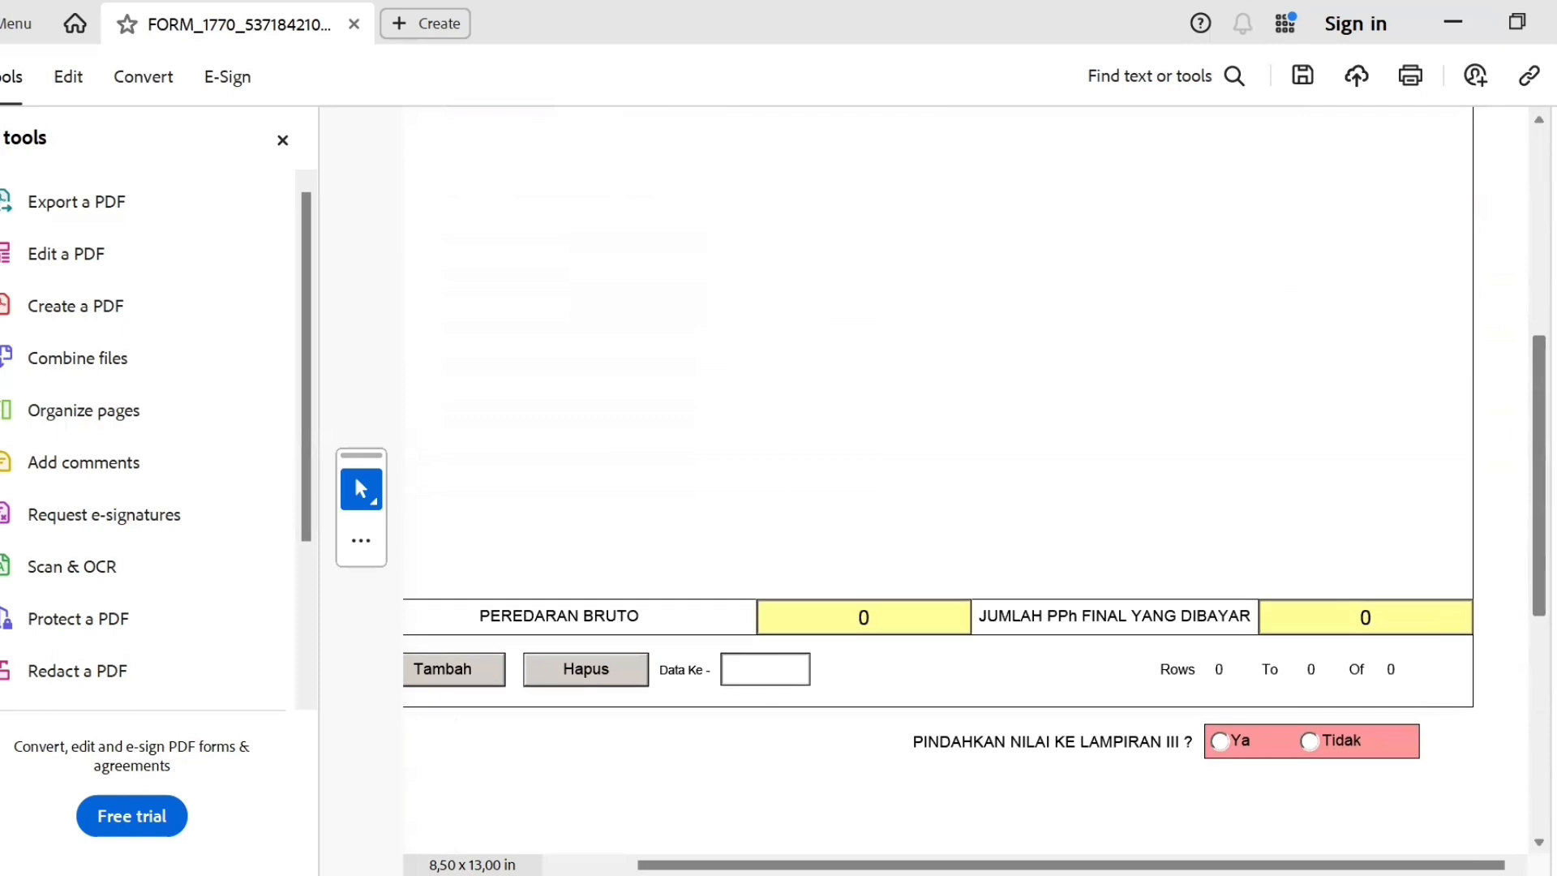
pyautogui.click(468, 674)
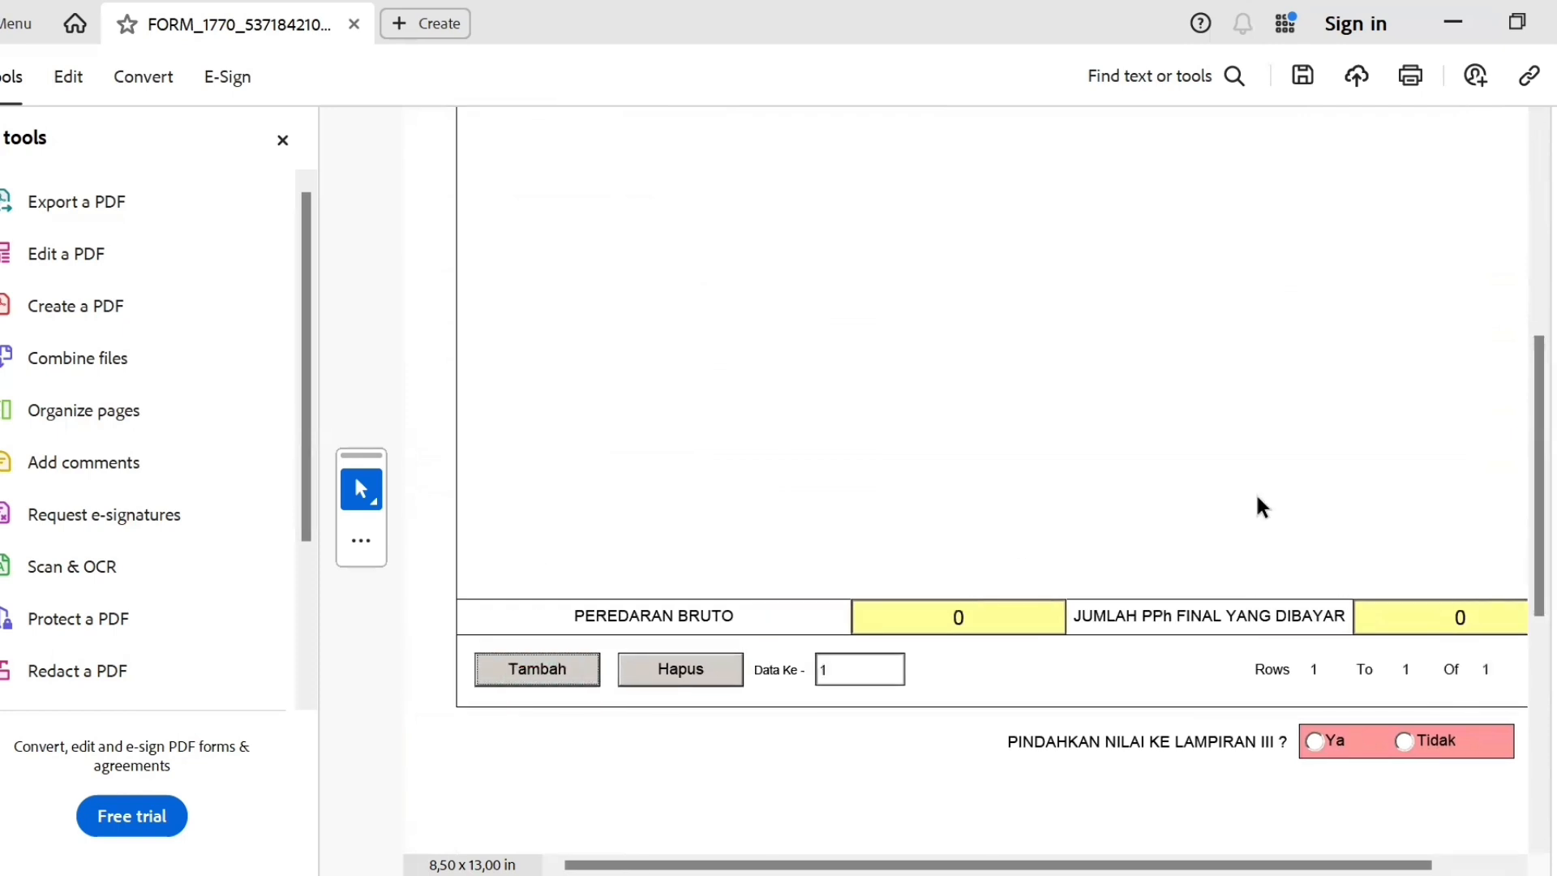
pyautogui.moveTo(1533, 511); pyautogui.dragTo(1524, 364)
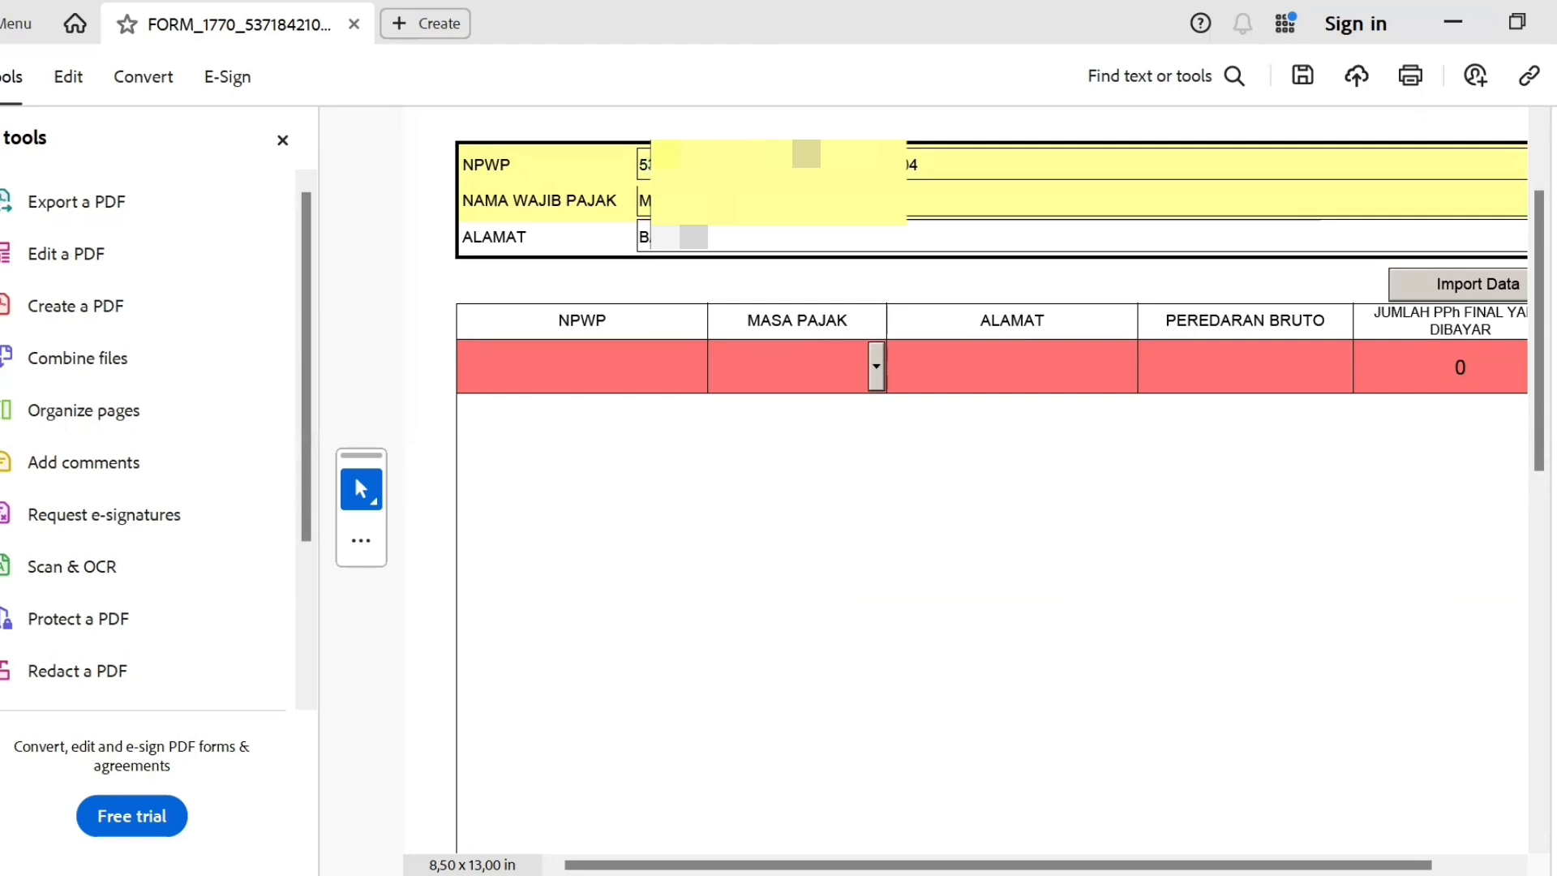
pyautogui.moveTo(909, 165); pyautogui.dragTo(927, 173)
pyautogui.click(647, 165)
pyautogui.moveTo(639, 166); pyautogui.dragTo(729, 165)
pyautogui.click(627, 354)
pyautogui.hotkey('ctrl', 'v')
pyautogui.press('Return')
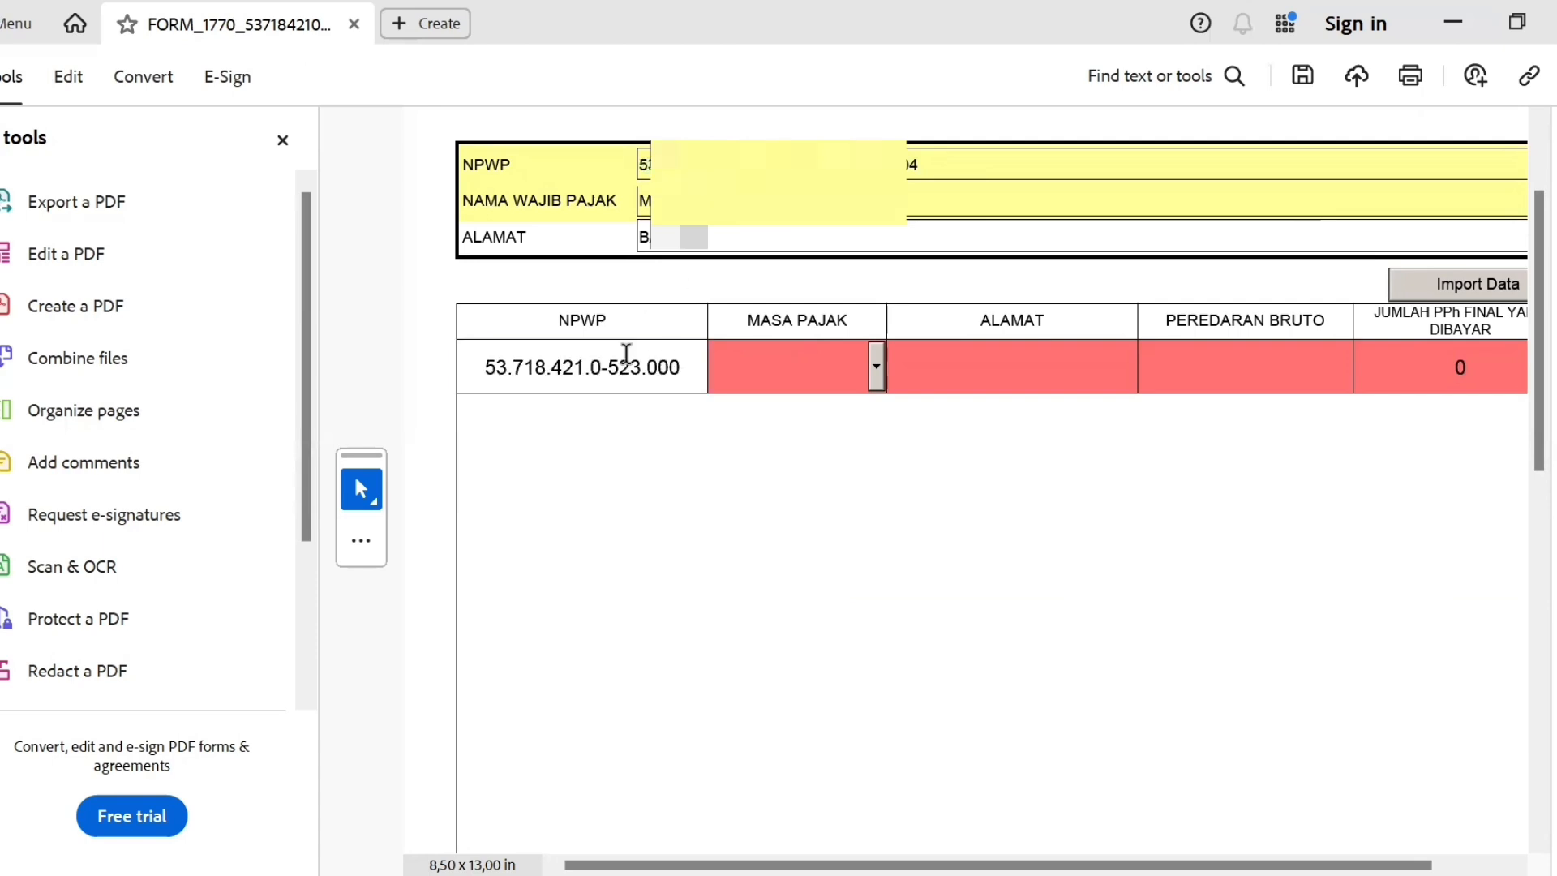
# - Set the new row's tax period (Masa Pajak) to Januari and fill in the business address
pyautogui.click(876, 369)
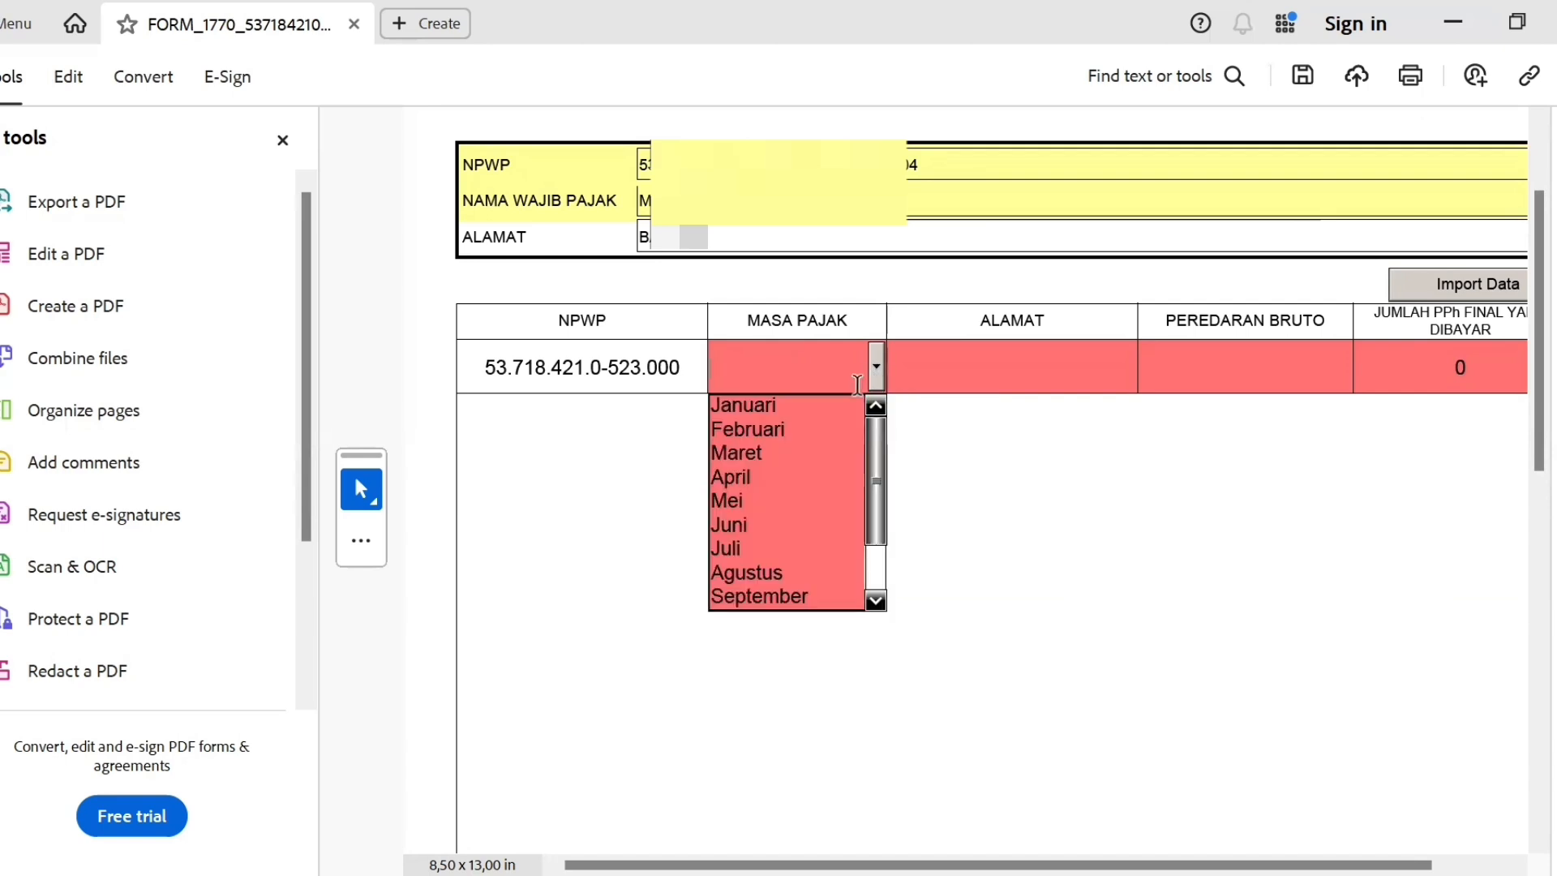
pyautogui.click(814, 412)
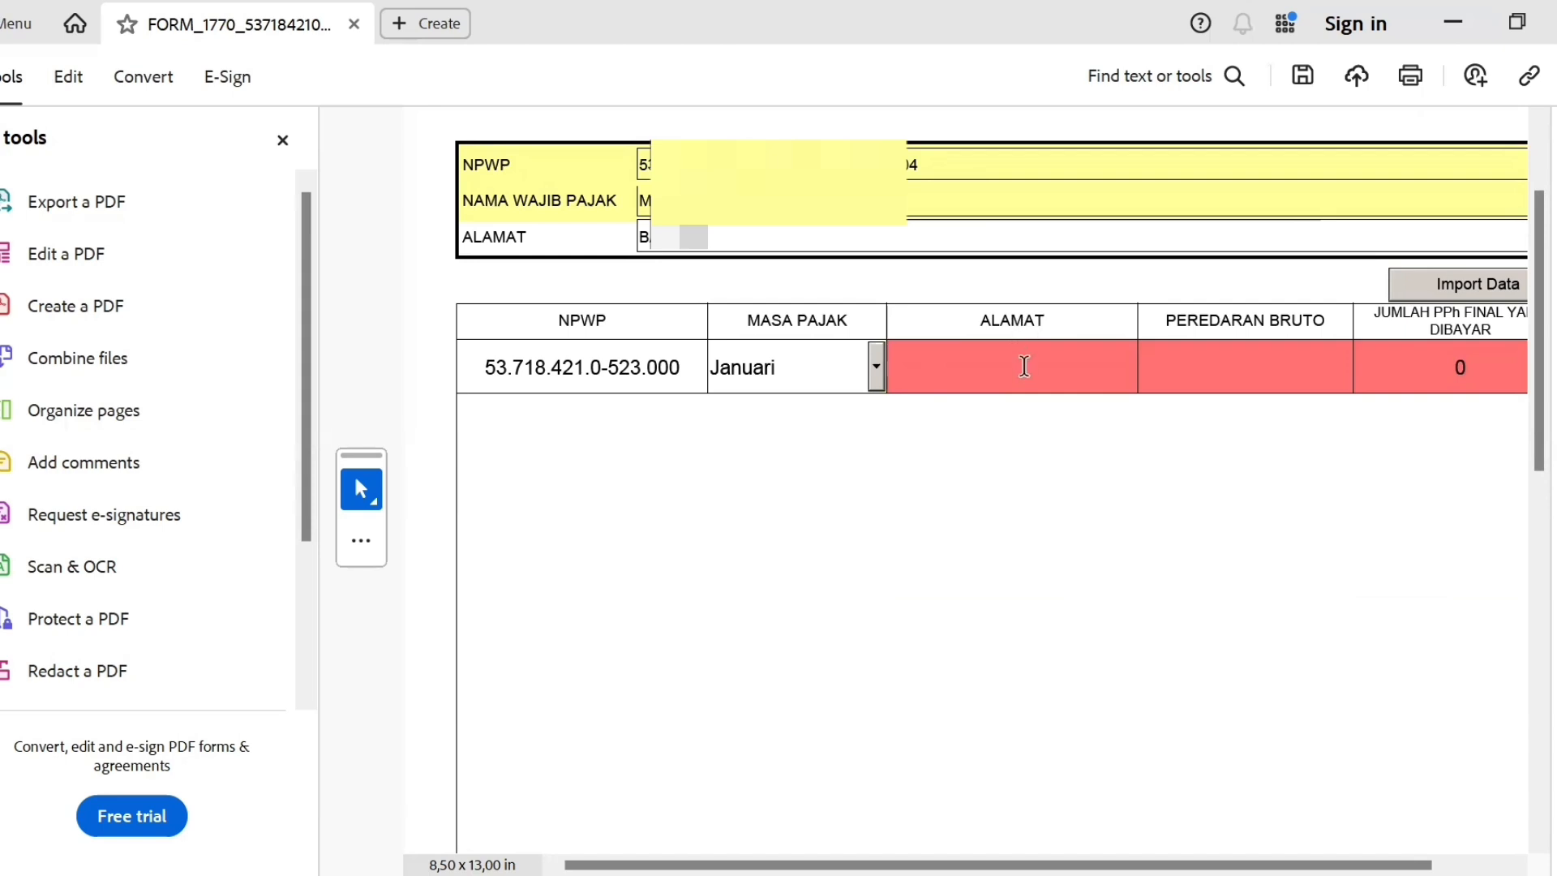
pyautogui.write('BANDUNG')
pyautogui.press('Tab')
# - Set the gross turnover (Peredaran Bruto) of the Januari row to 20.000.000
pyautogui.write('2')
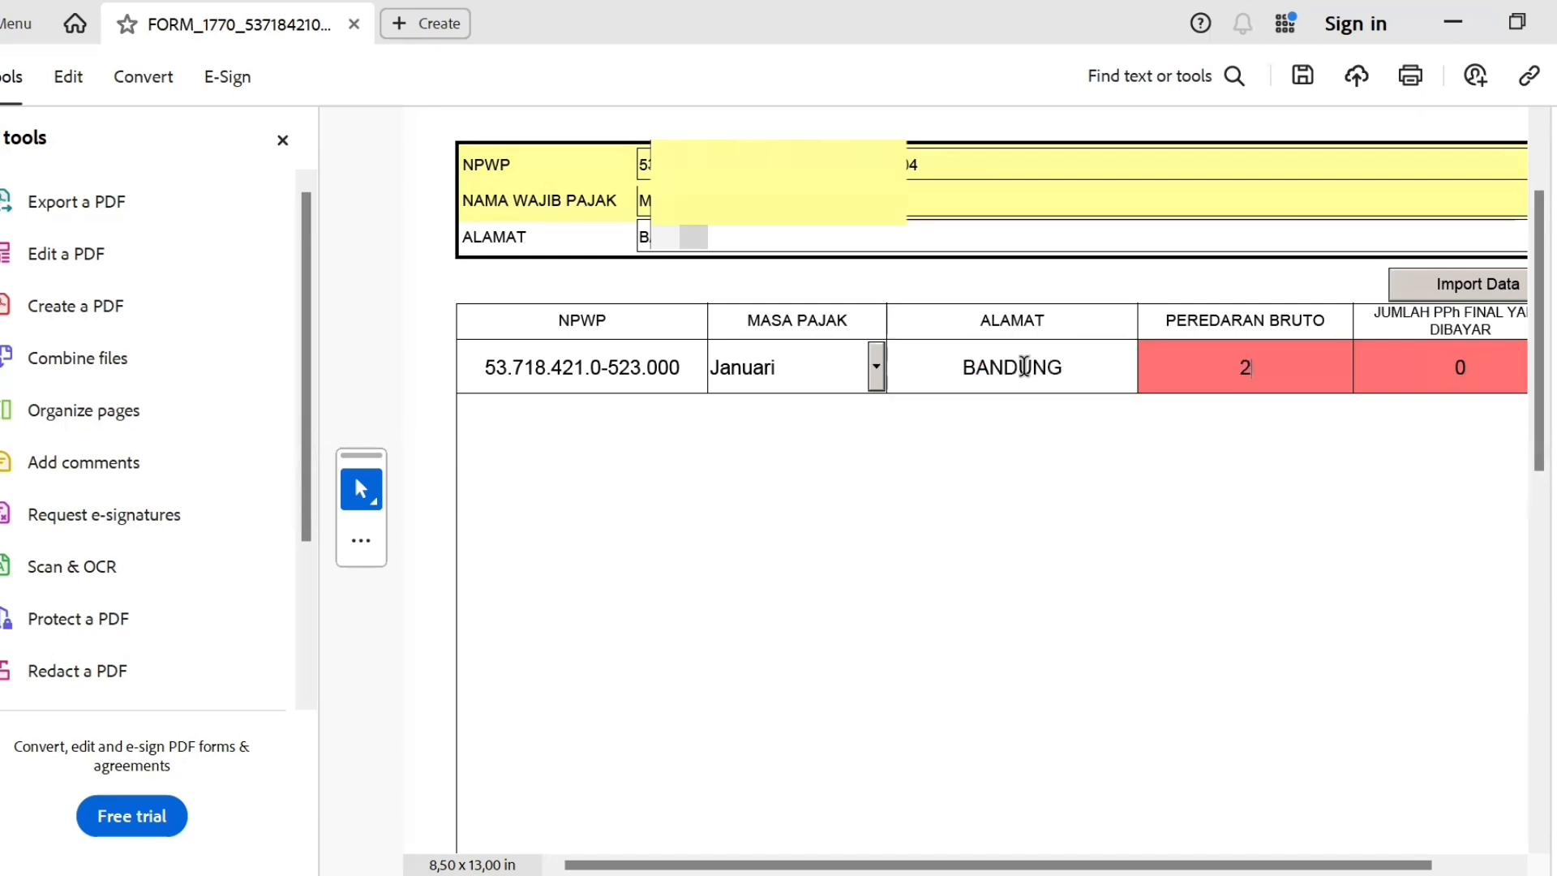
pyautogui.write('00.000.')
pyautogui.write('000')
pyautogui.press('Tab')
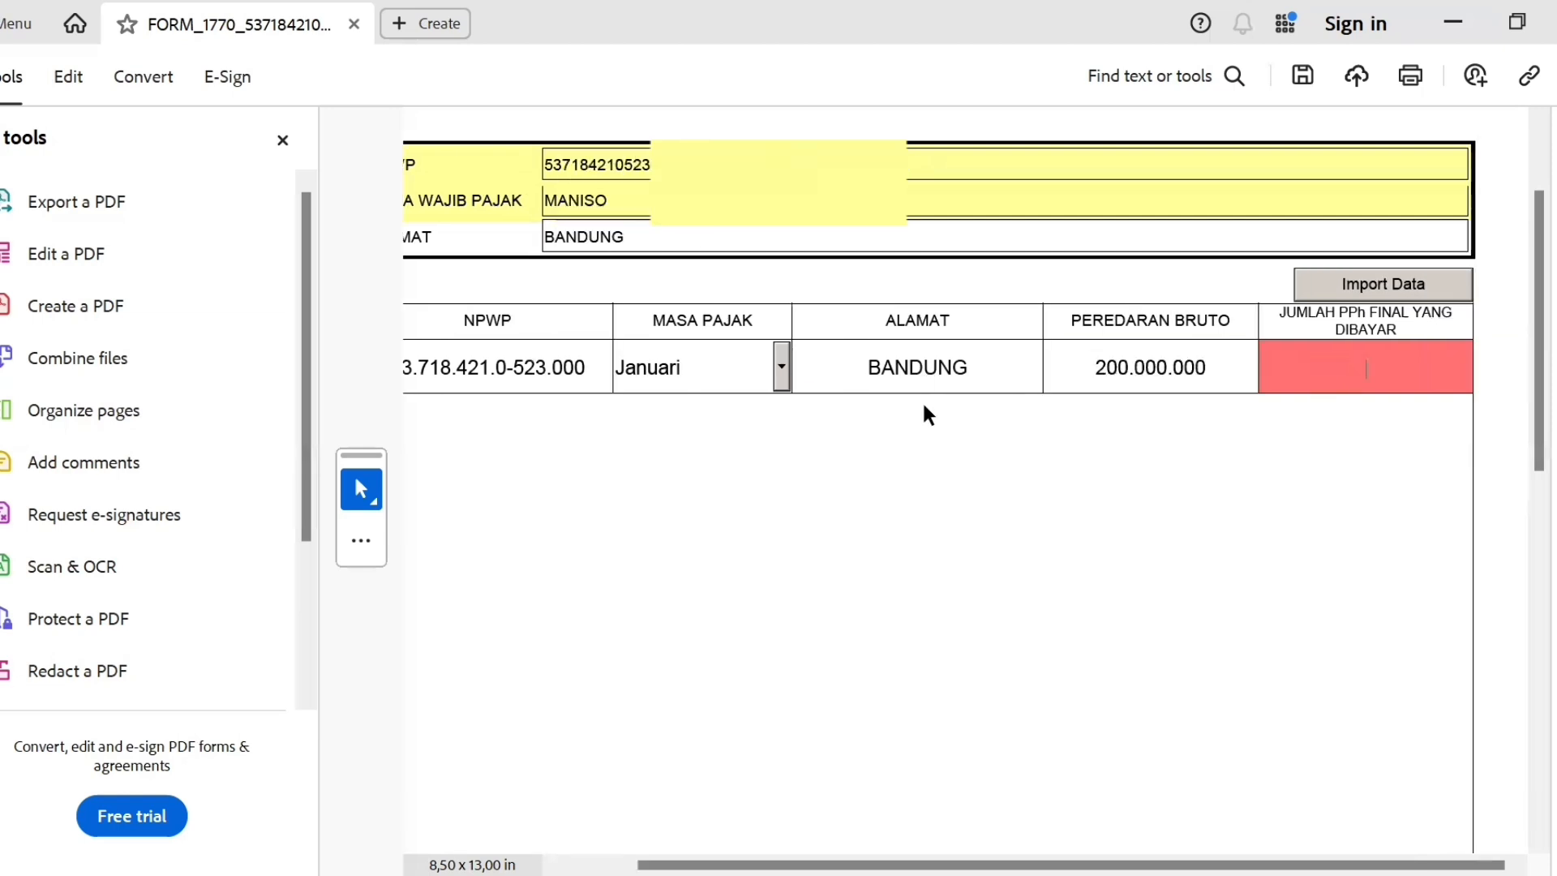
pyautogui.click(1188, 372)
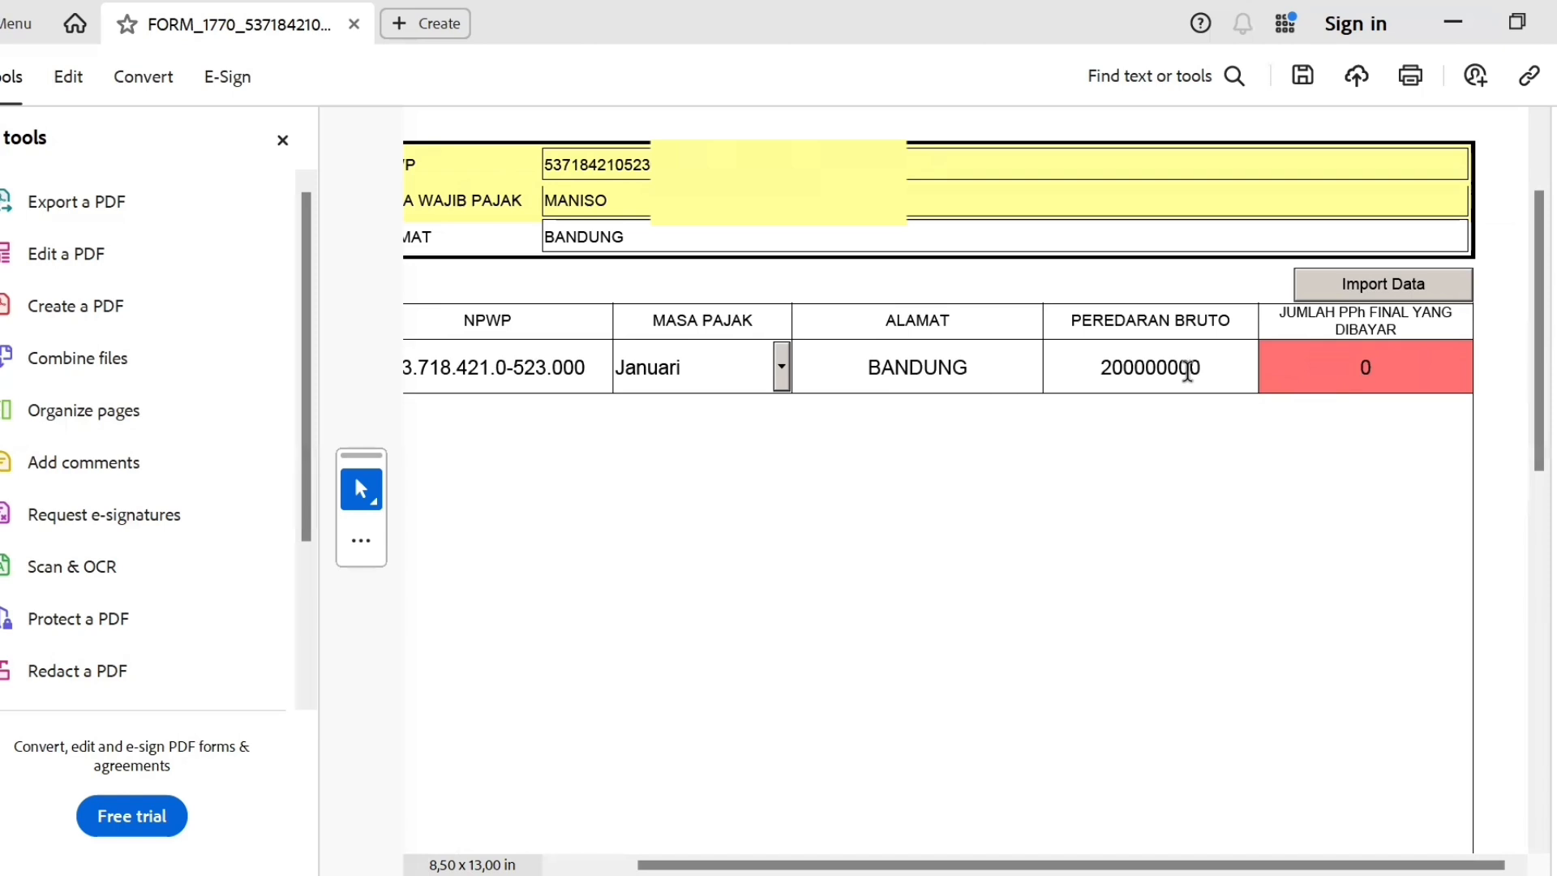
pyautogui.press('BackSpace')
pyautogui.press('Tab')
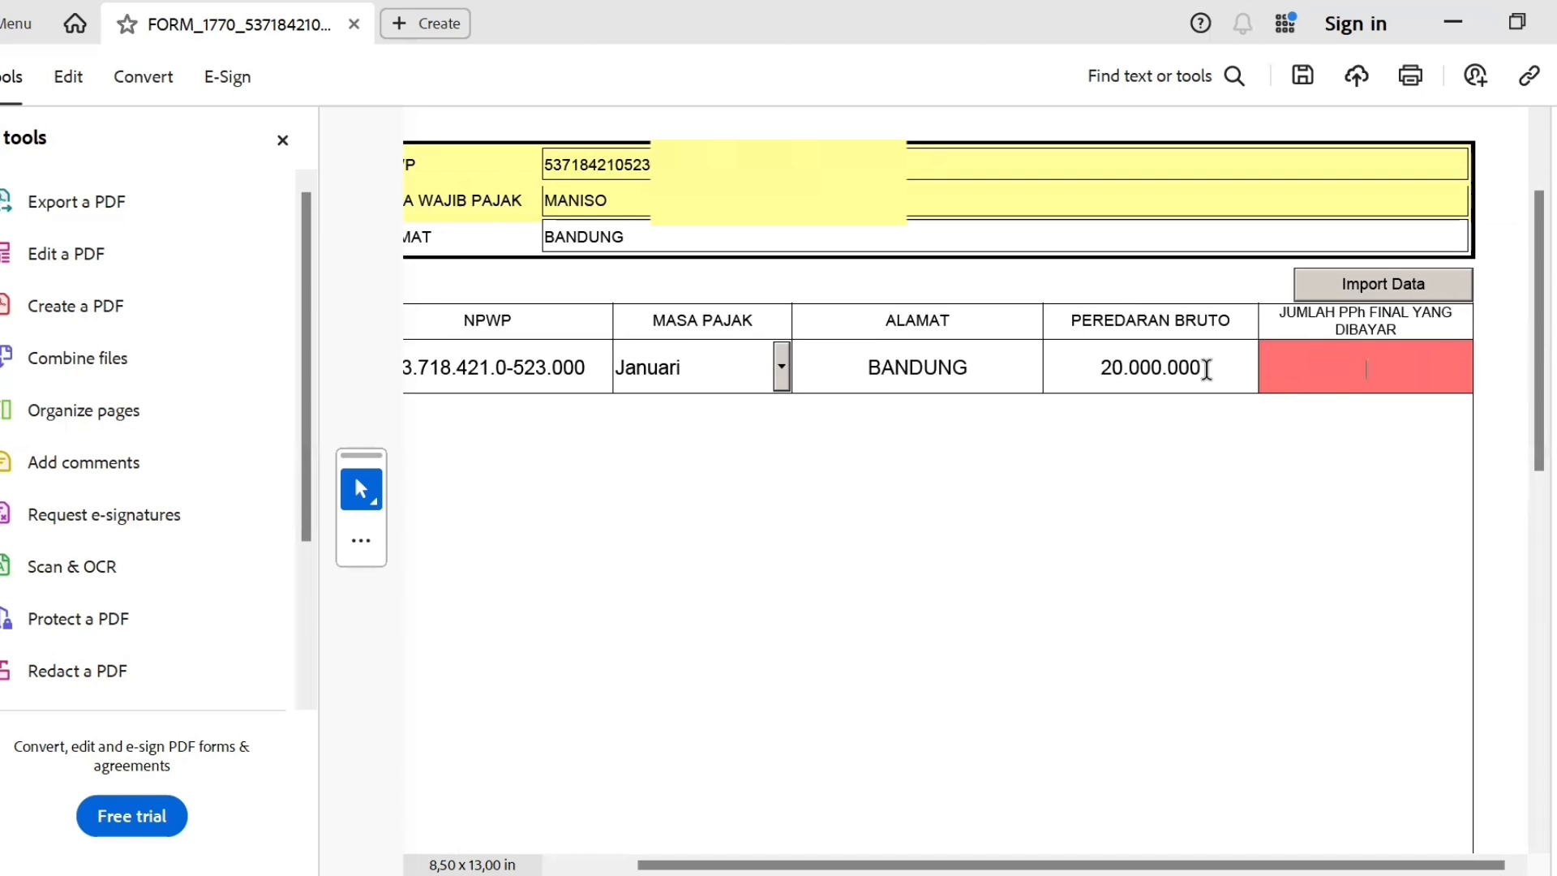
# - Enter 0 as the final income tax paid (Jumlah PPh Final yang Dibayar) in the Januari row
pyautogui.write('0')
pyautogui.press('Tab')
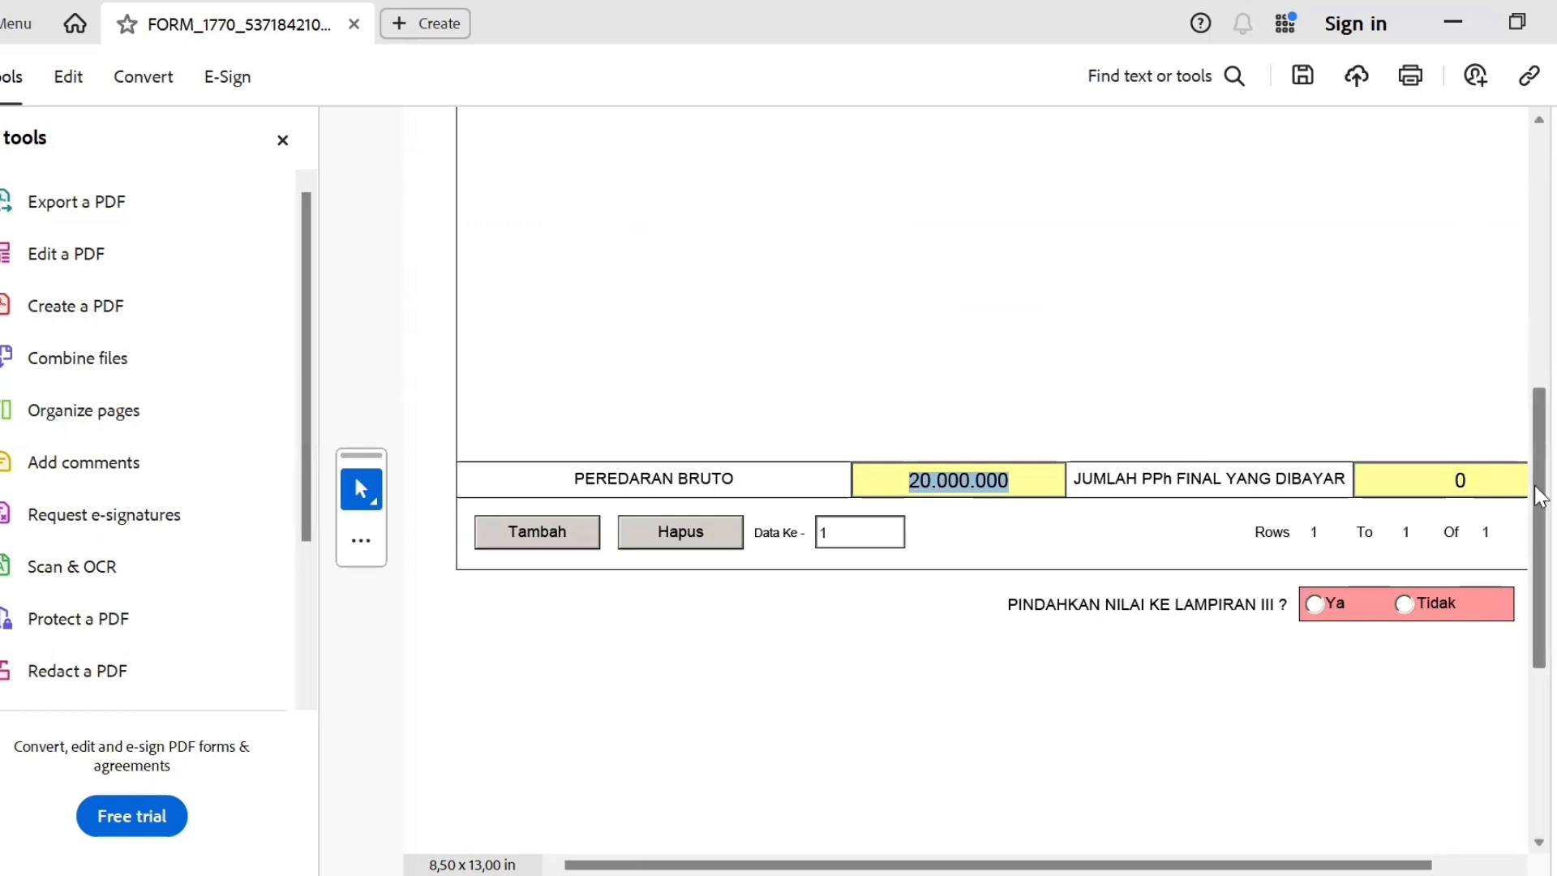
# - Add a second row to the PP23/PP55 list and copy the NPWP from the Januari row into it
pyautogui.moveTo(1539, 486); pyautogui.dragTo(1518, 373)
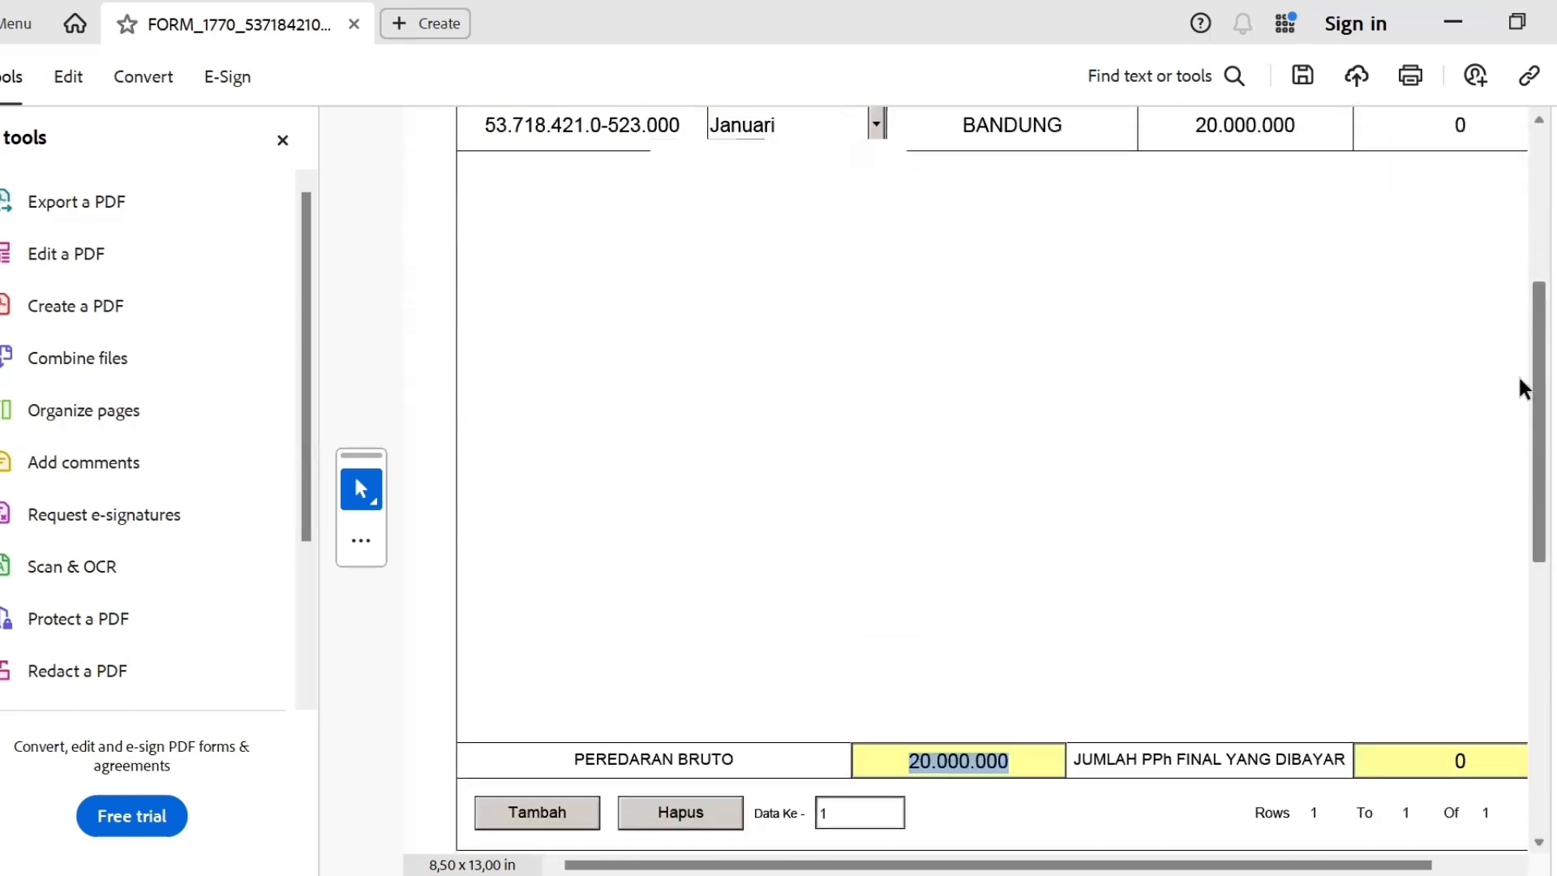
pyautogui.click(540, 823)
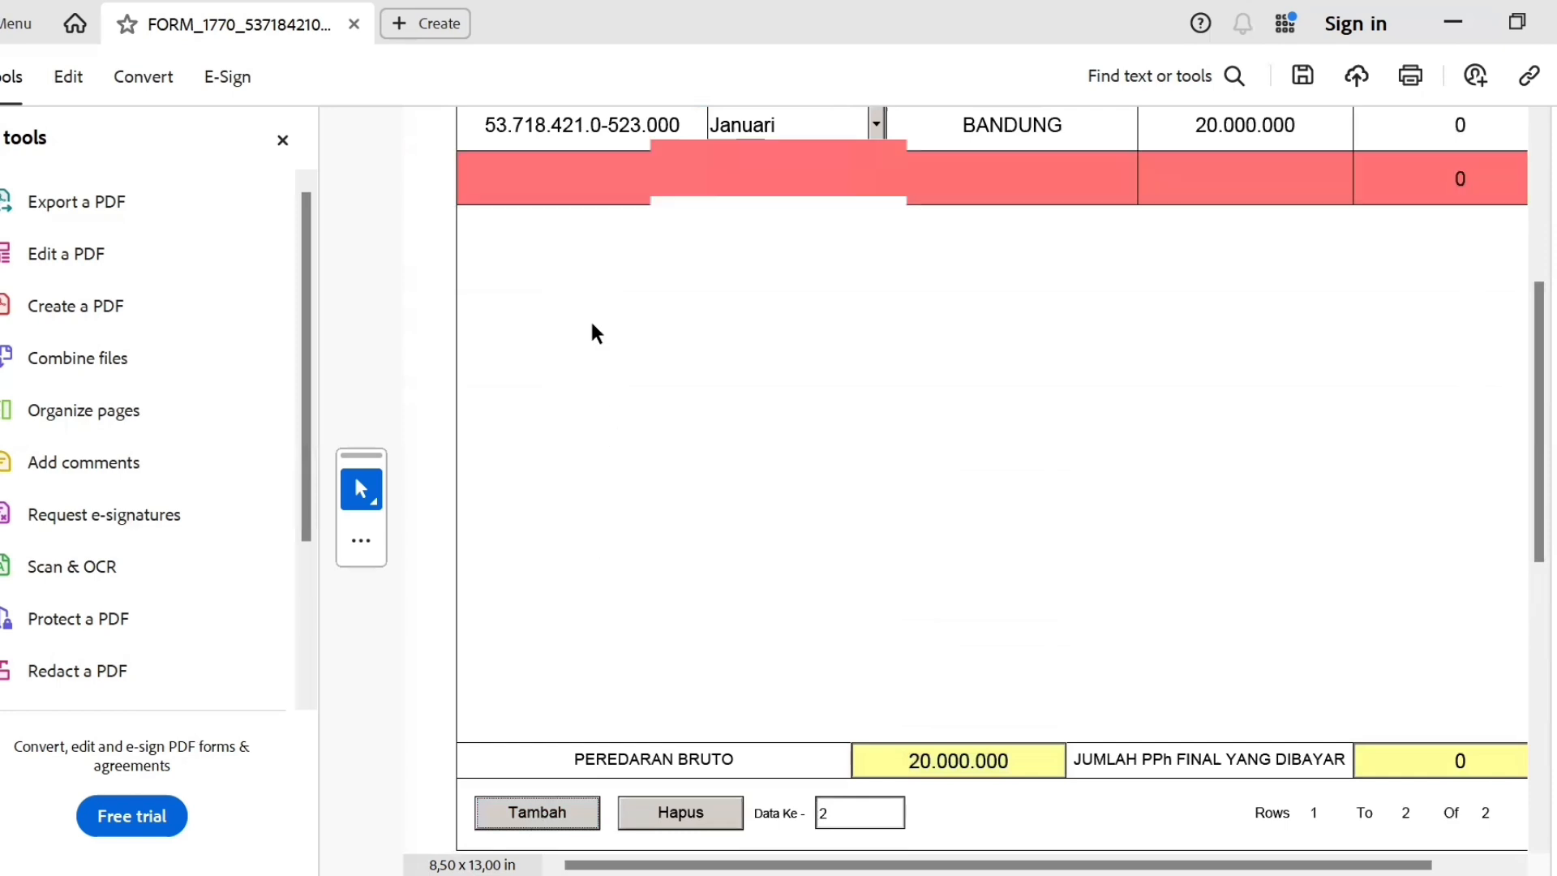
pyautogui.click(606, 129)
pyautogui.doubleClick(606, 129)
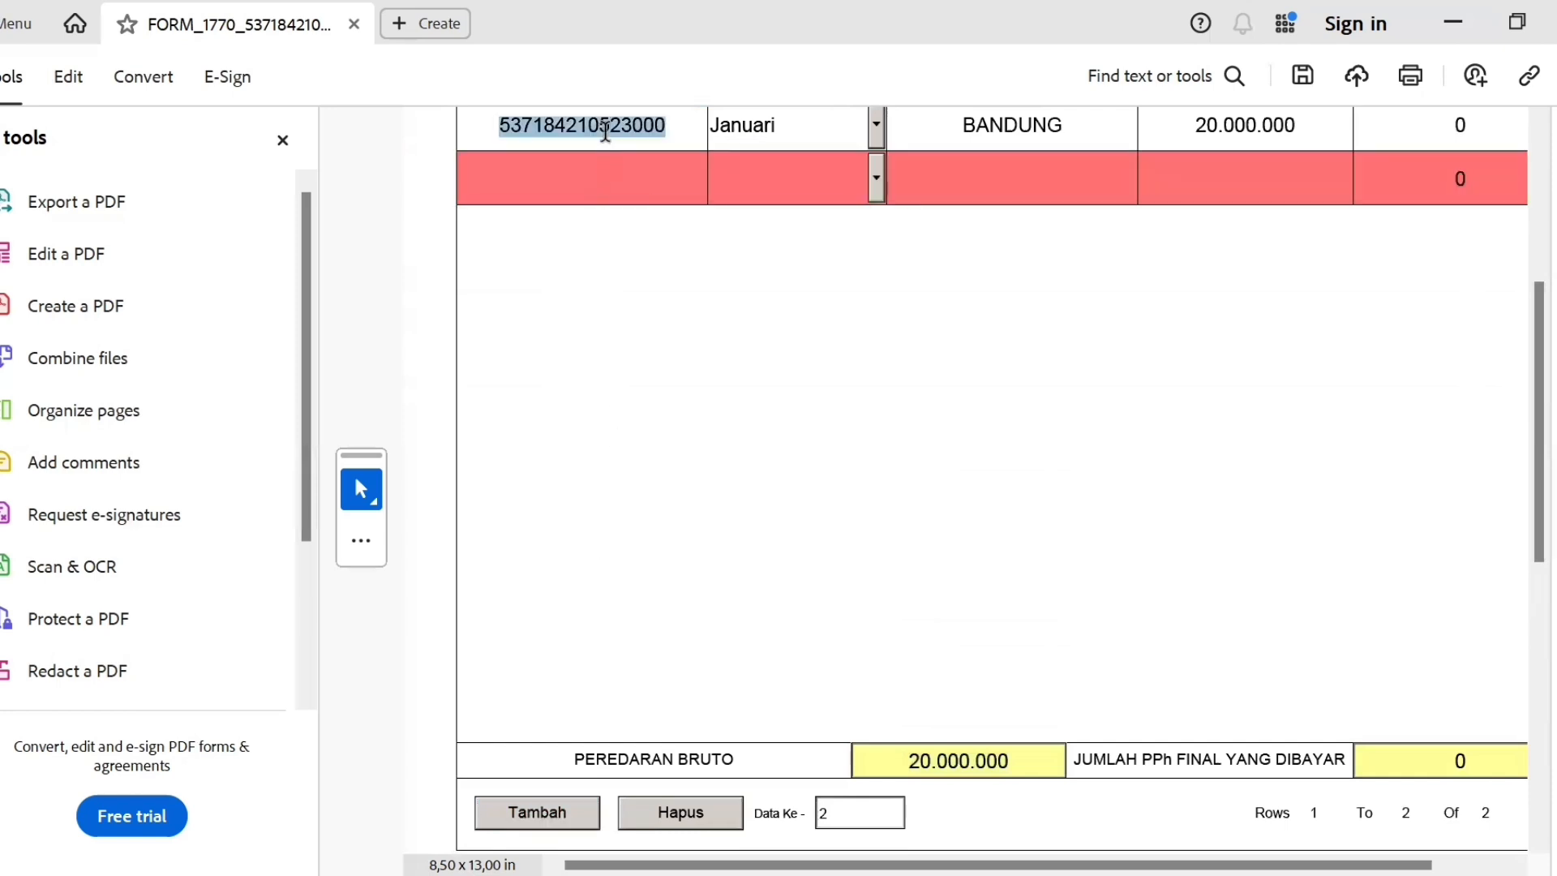
pyautogui.hotkey('ctrl', 'c')
pyautogui.click(591, 180)
pyautogui.hotkey('ctrl', 'v')
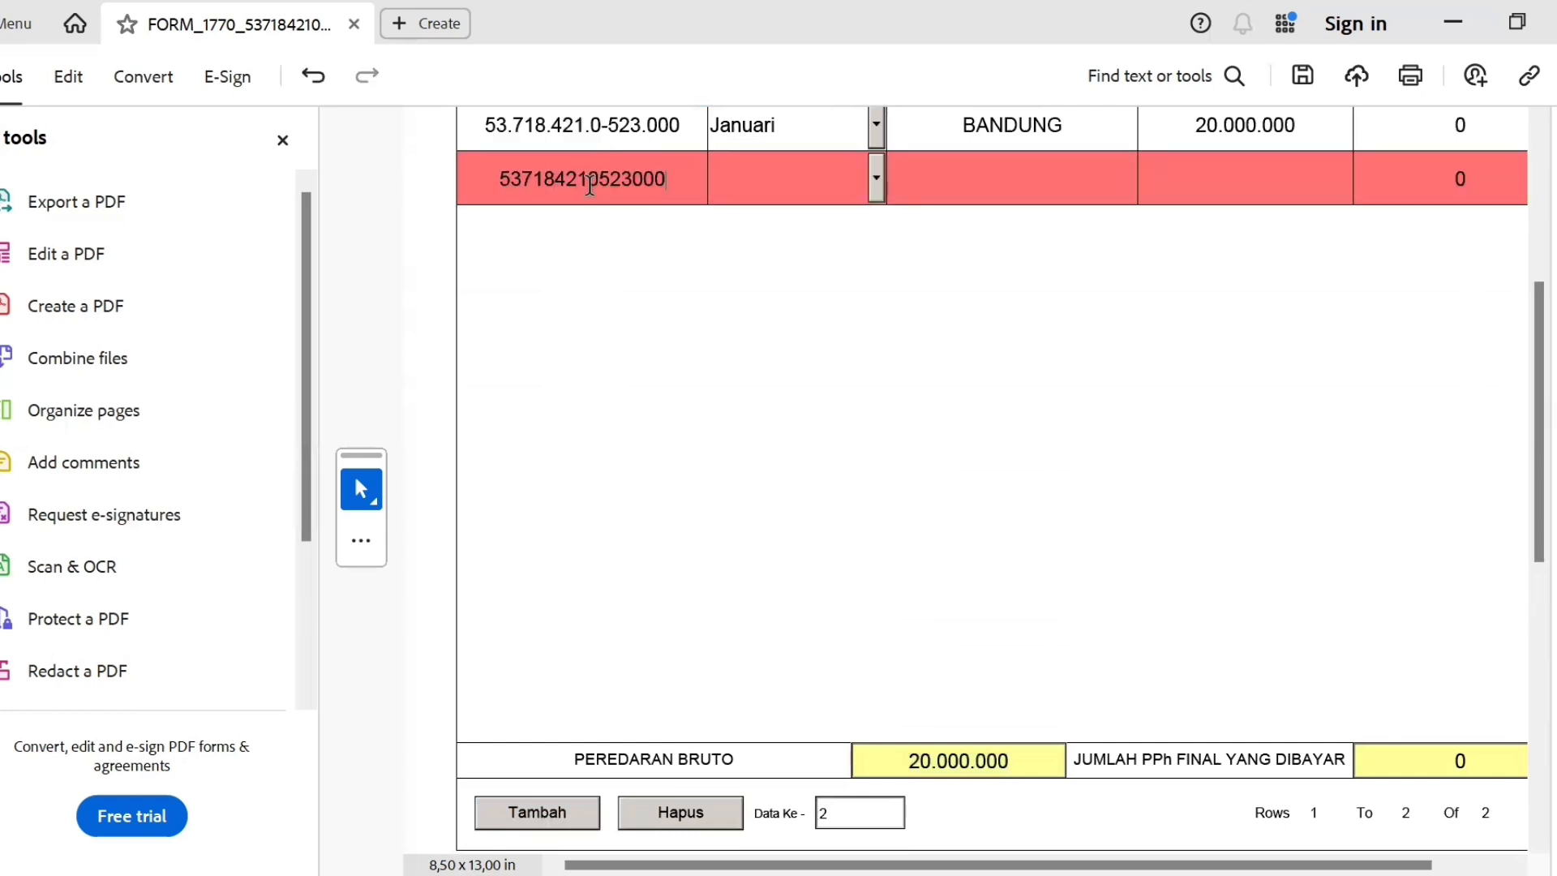
# - Set the second row's tax period to Februari and copy the business address from the Januari row into it
pyautogui.click(878, 176)
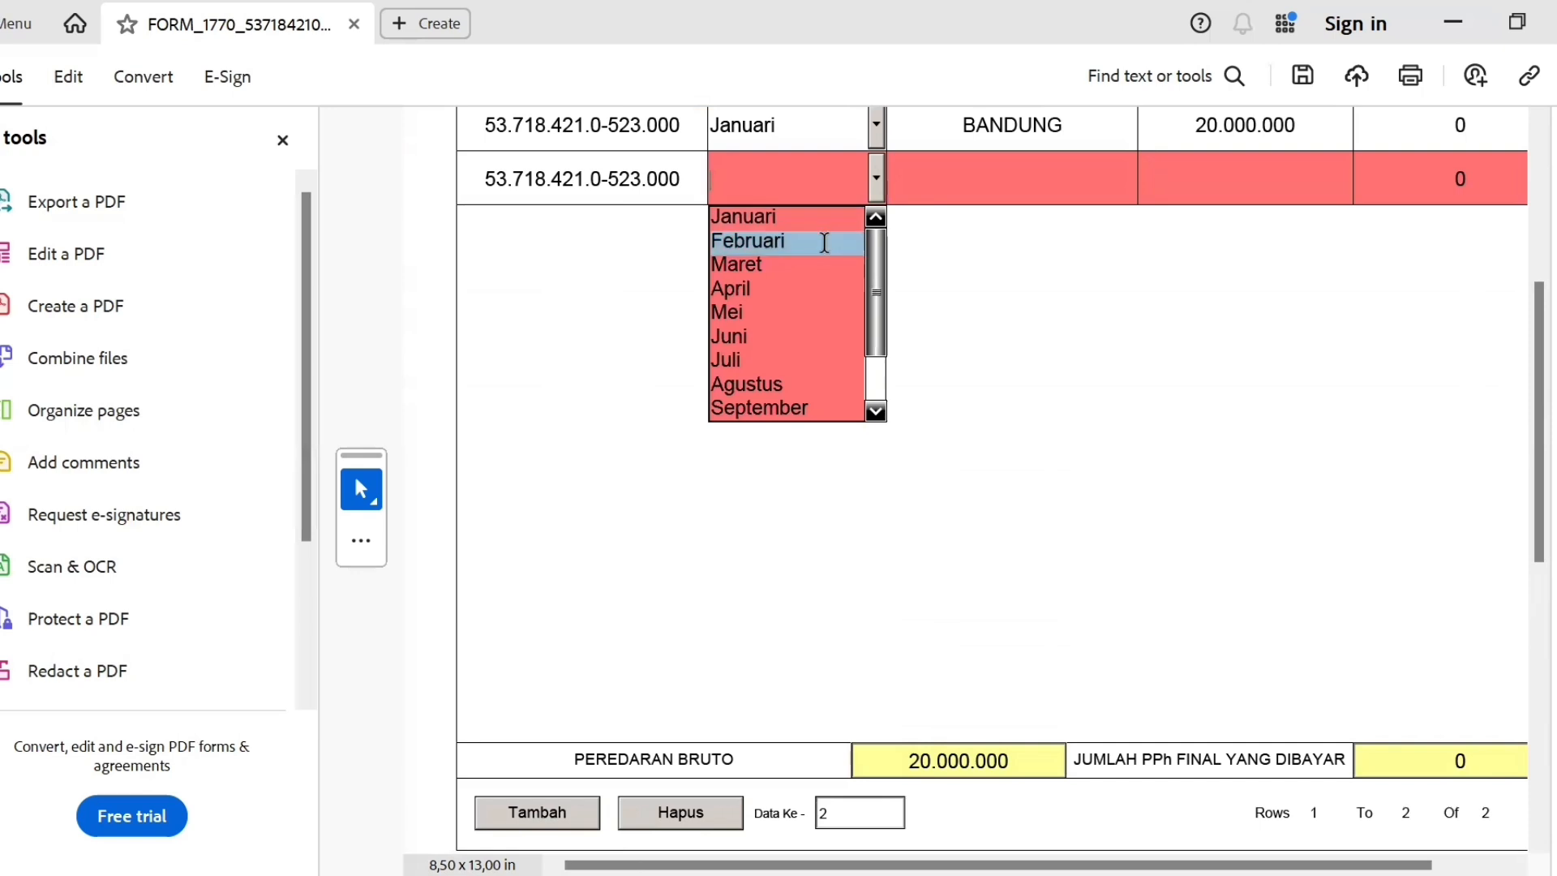
pyautogui.click(742, 240)
pyautogui.doubleClick(991, 143)
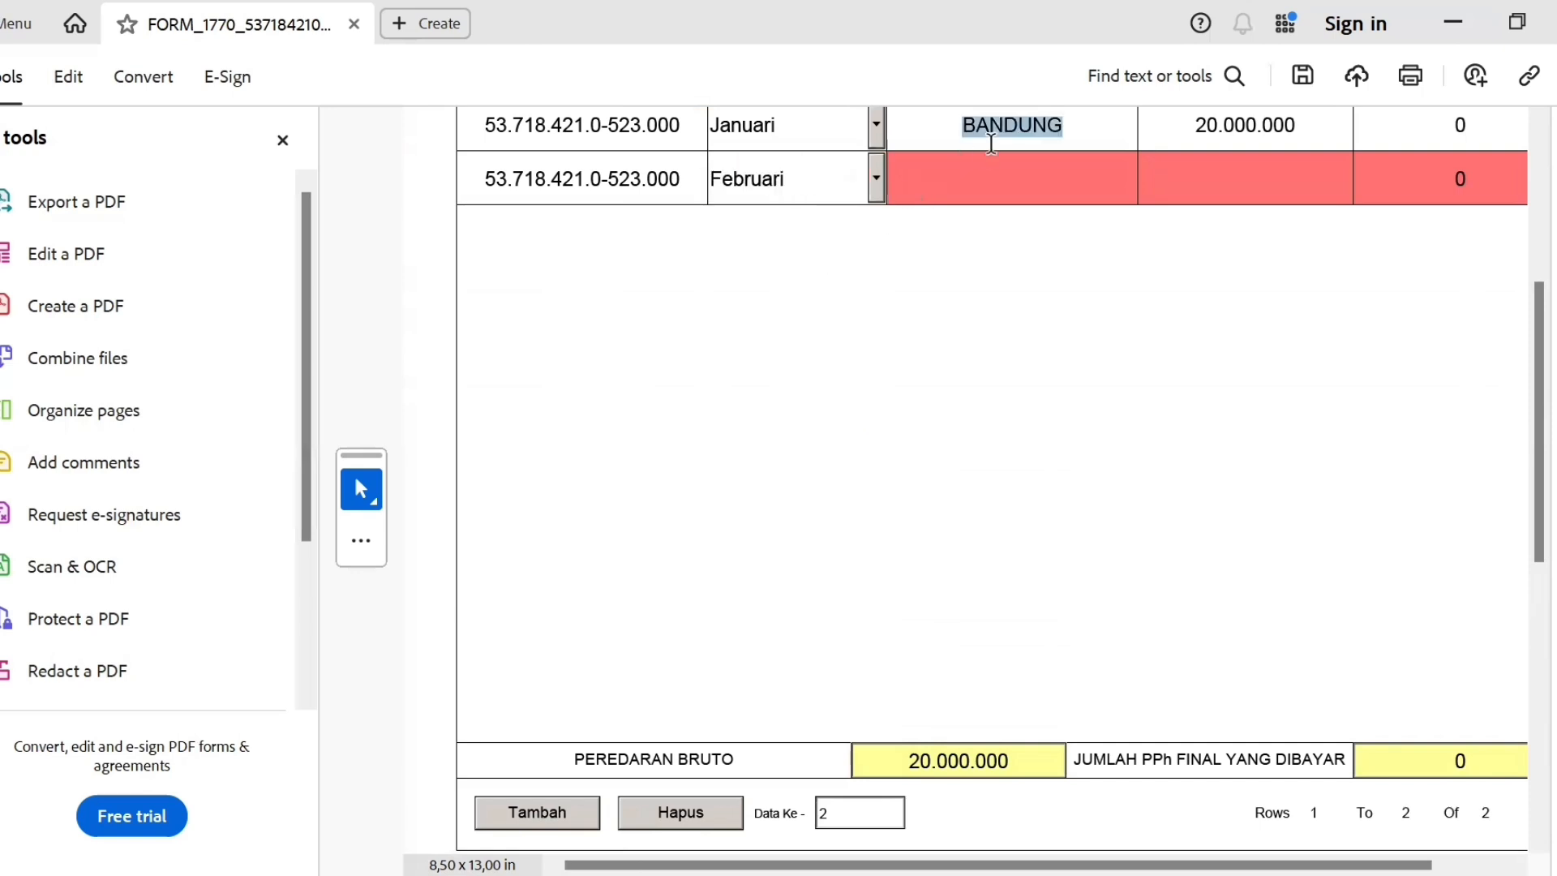
pyautogui.hotkey('ctrl', 'c')
pyautogui.click(980, 170)
pyautogui.hotkey('ctrl', 'v')
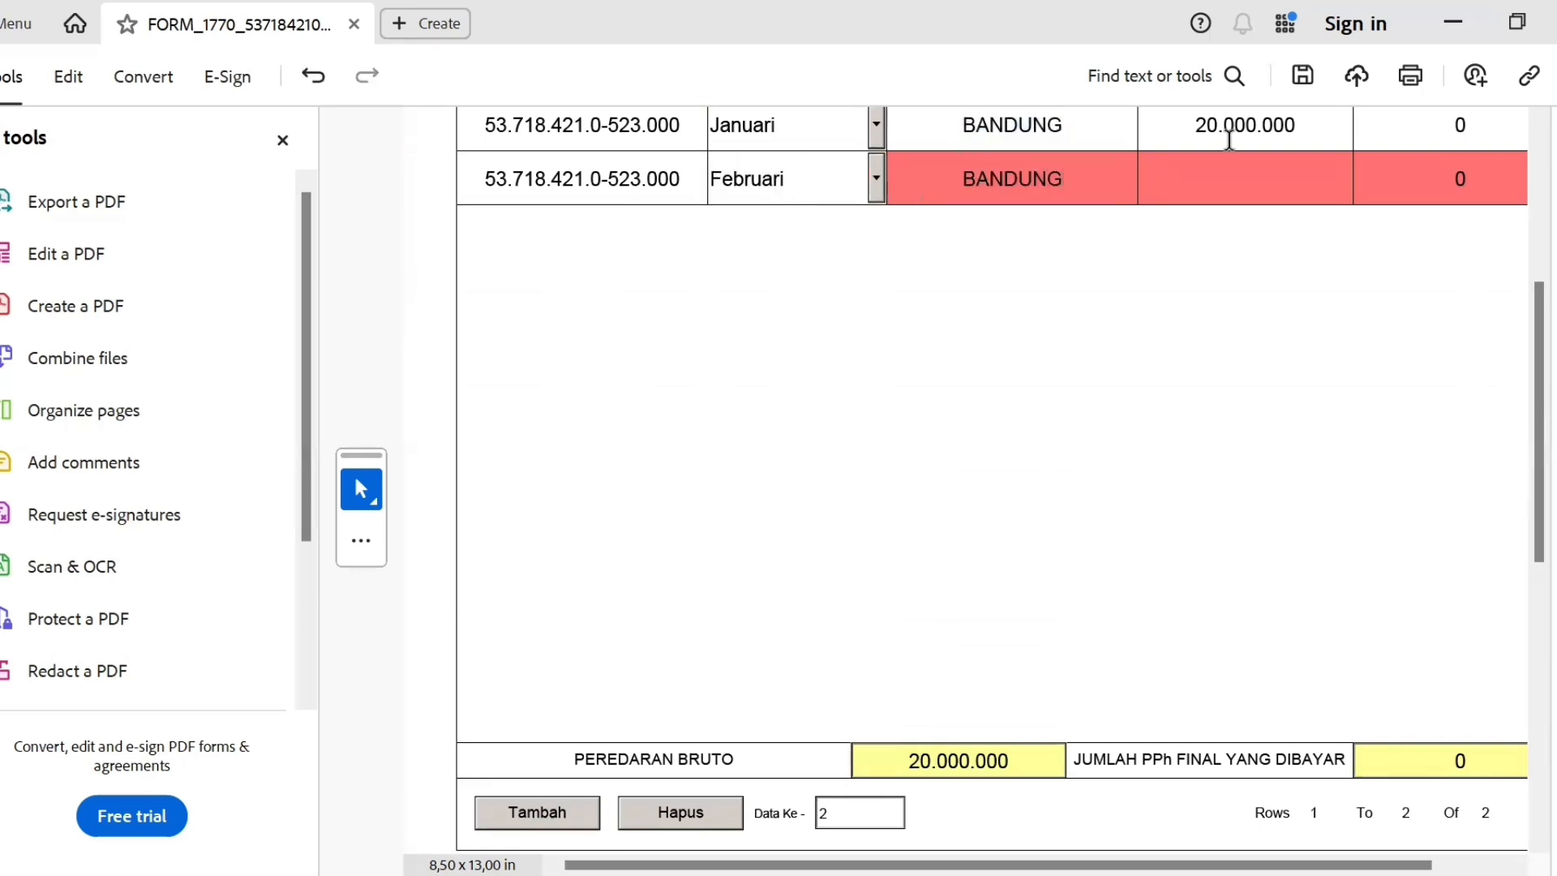
# - Set the Februari row's gross turnover to 30.000.000 and its final income tax paid to 0
pyautogui.click(1210, 168)
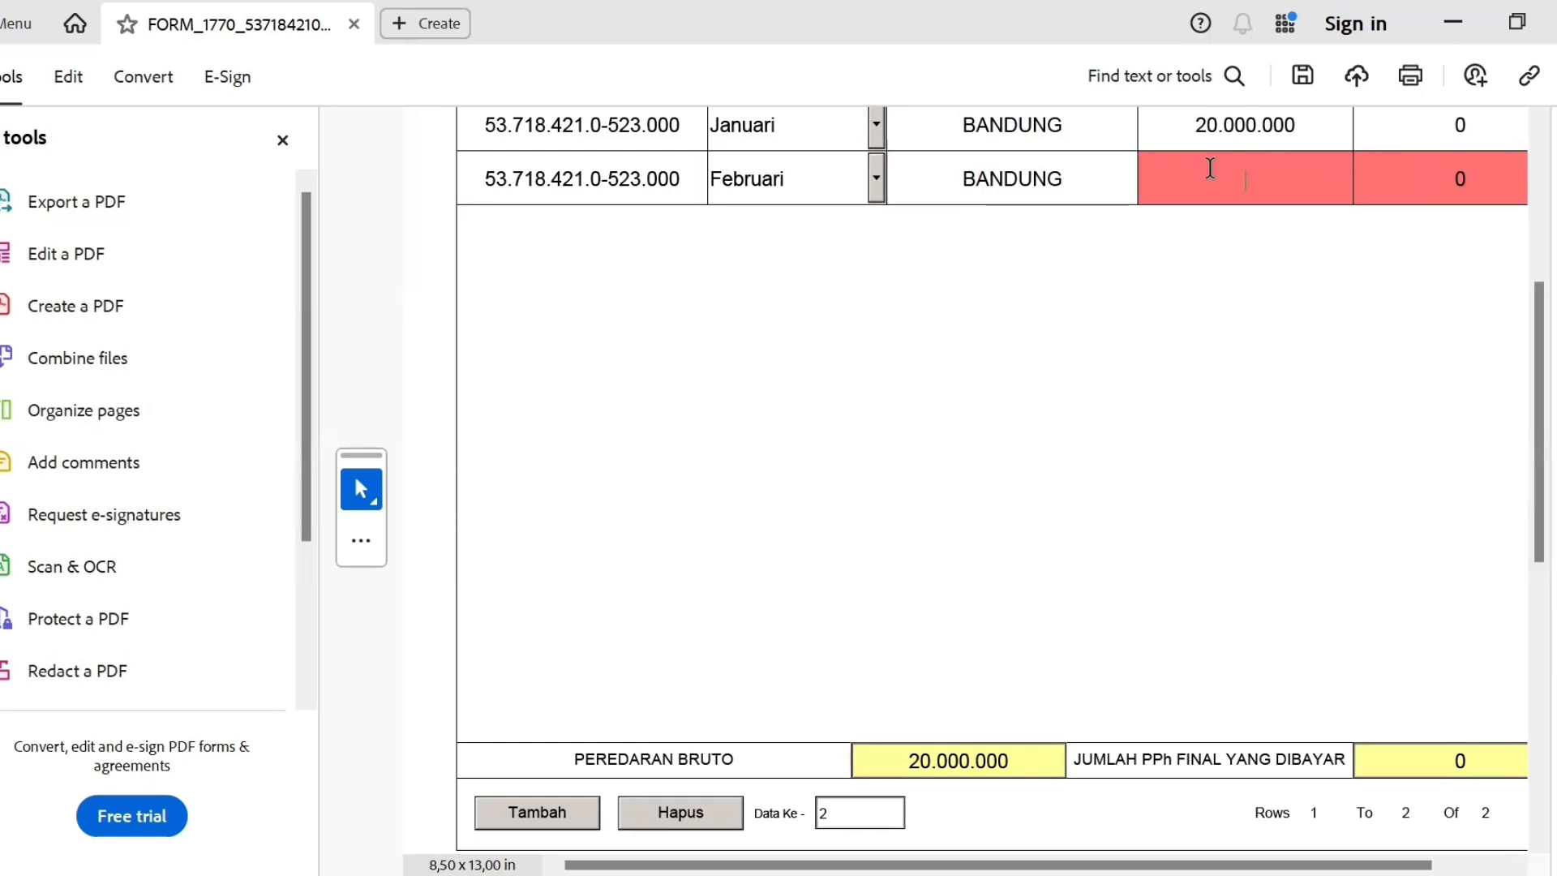
pyautogui.write('30000000')
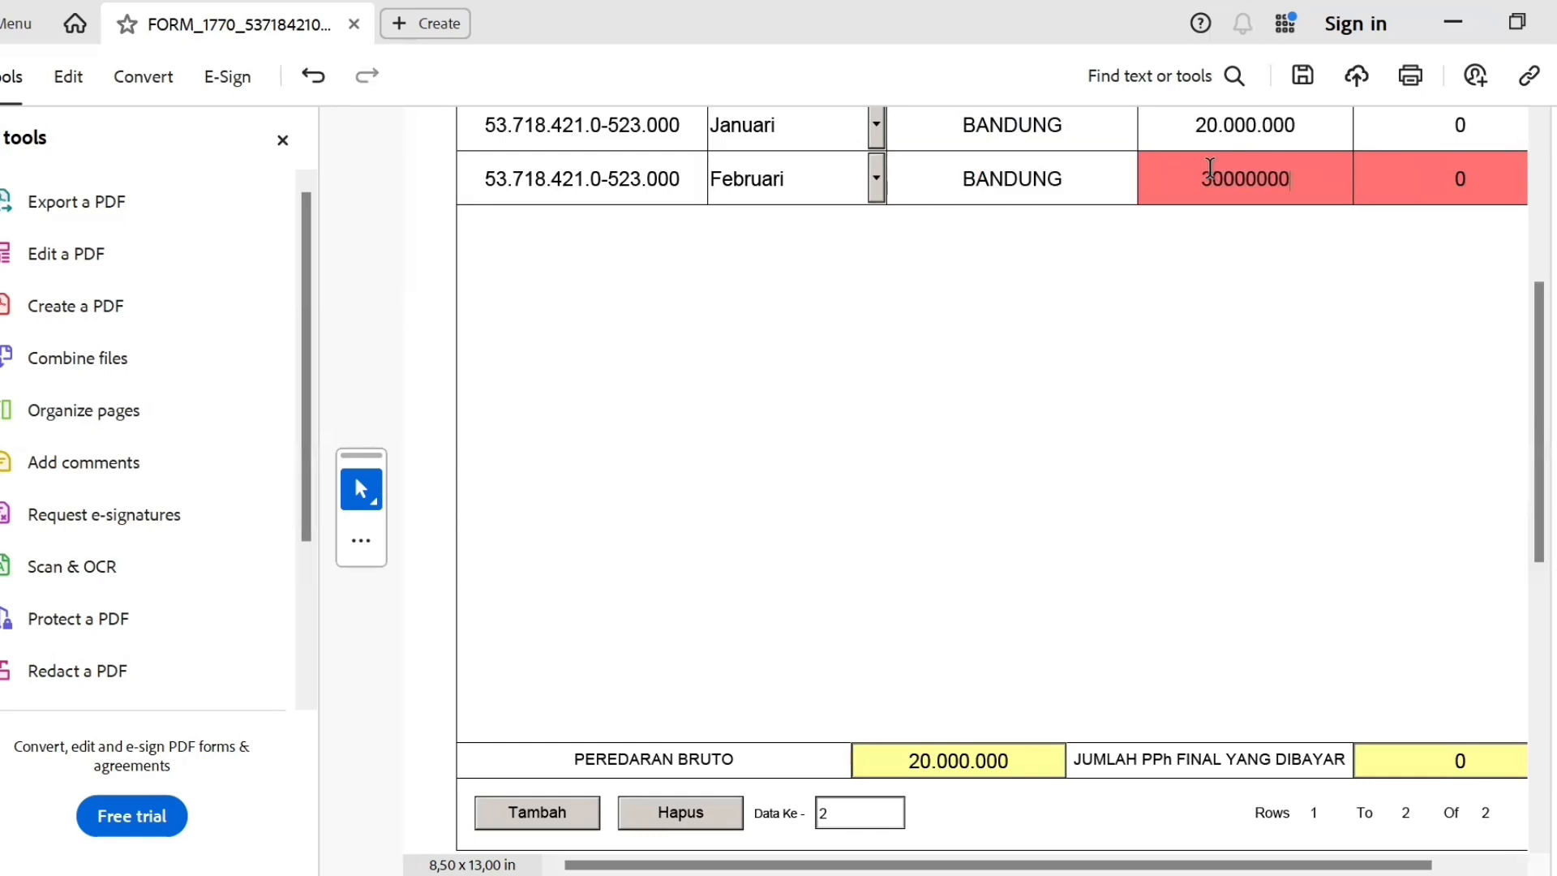
pyautogui.press('Tab')
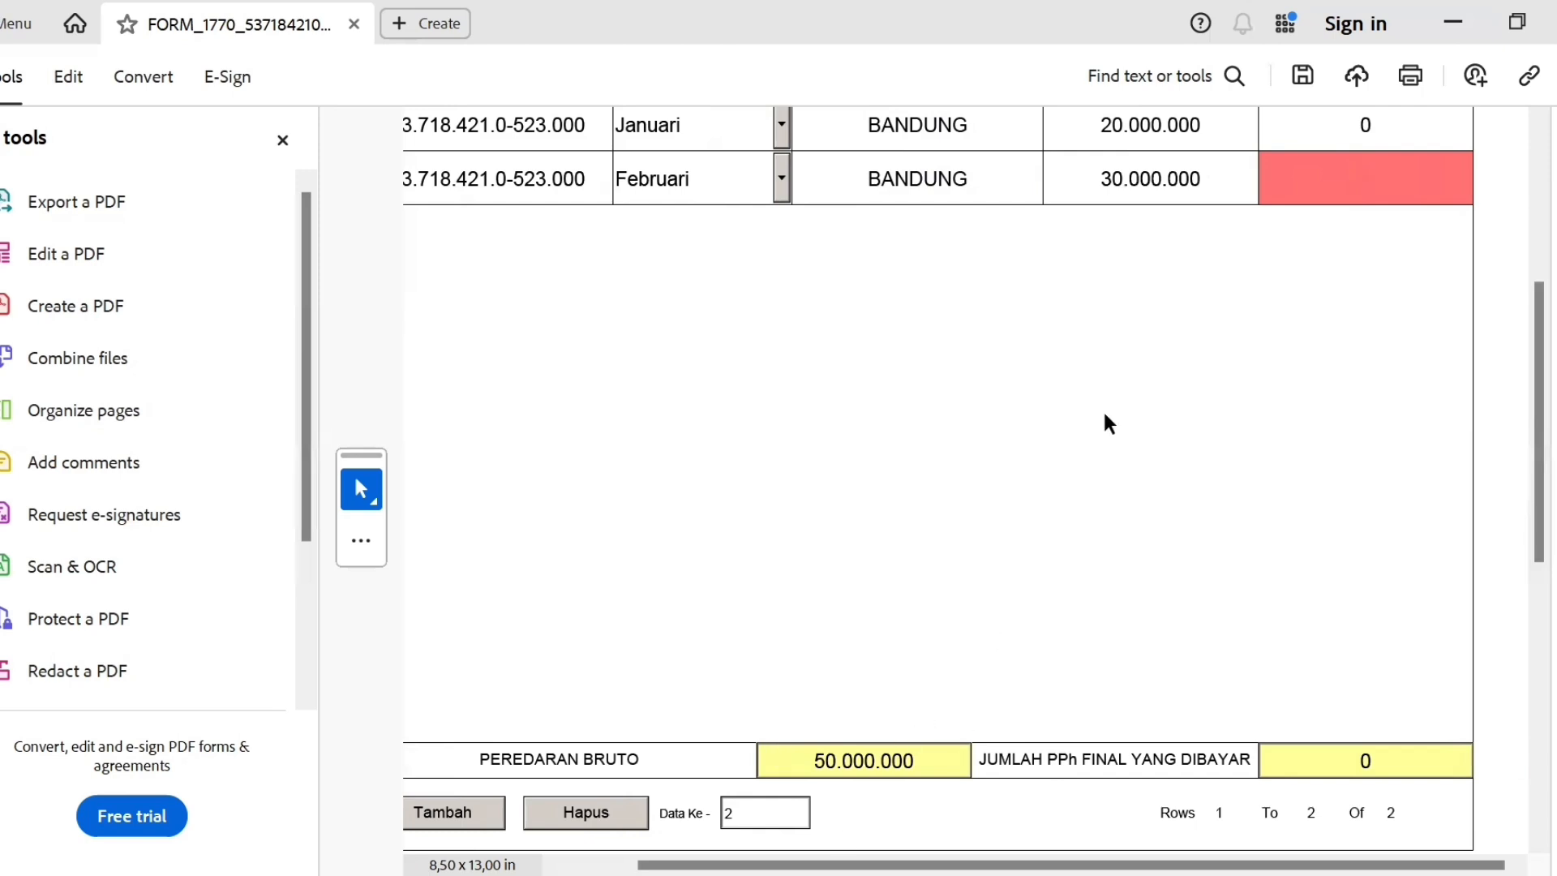
pyautogui.write('0')
pyautogui.click(1053, 310)
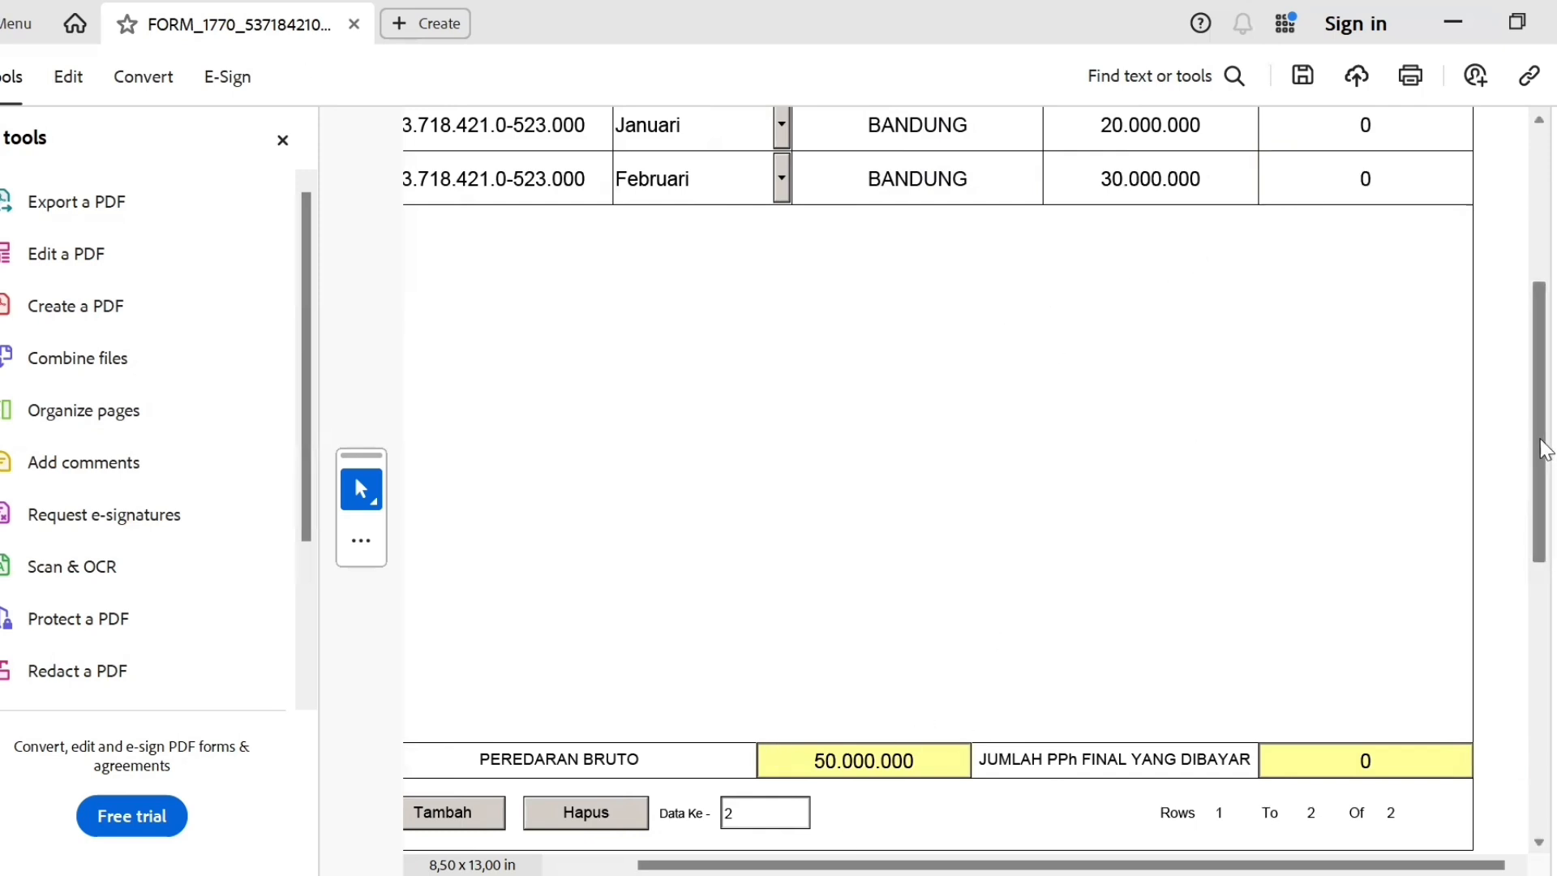
# - Add a third row to the PP23/PP55 list and copy the NPWP from the Februari row into it
pyautogui.scroll(-2, 1543, 441)
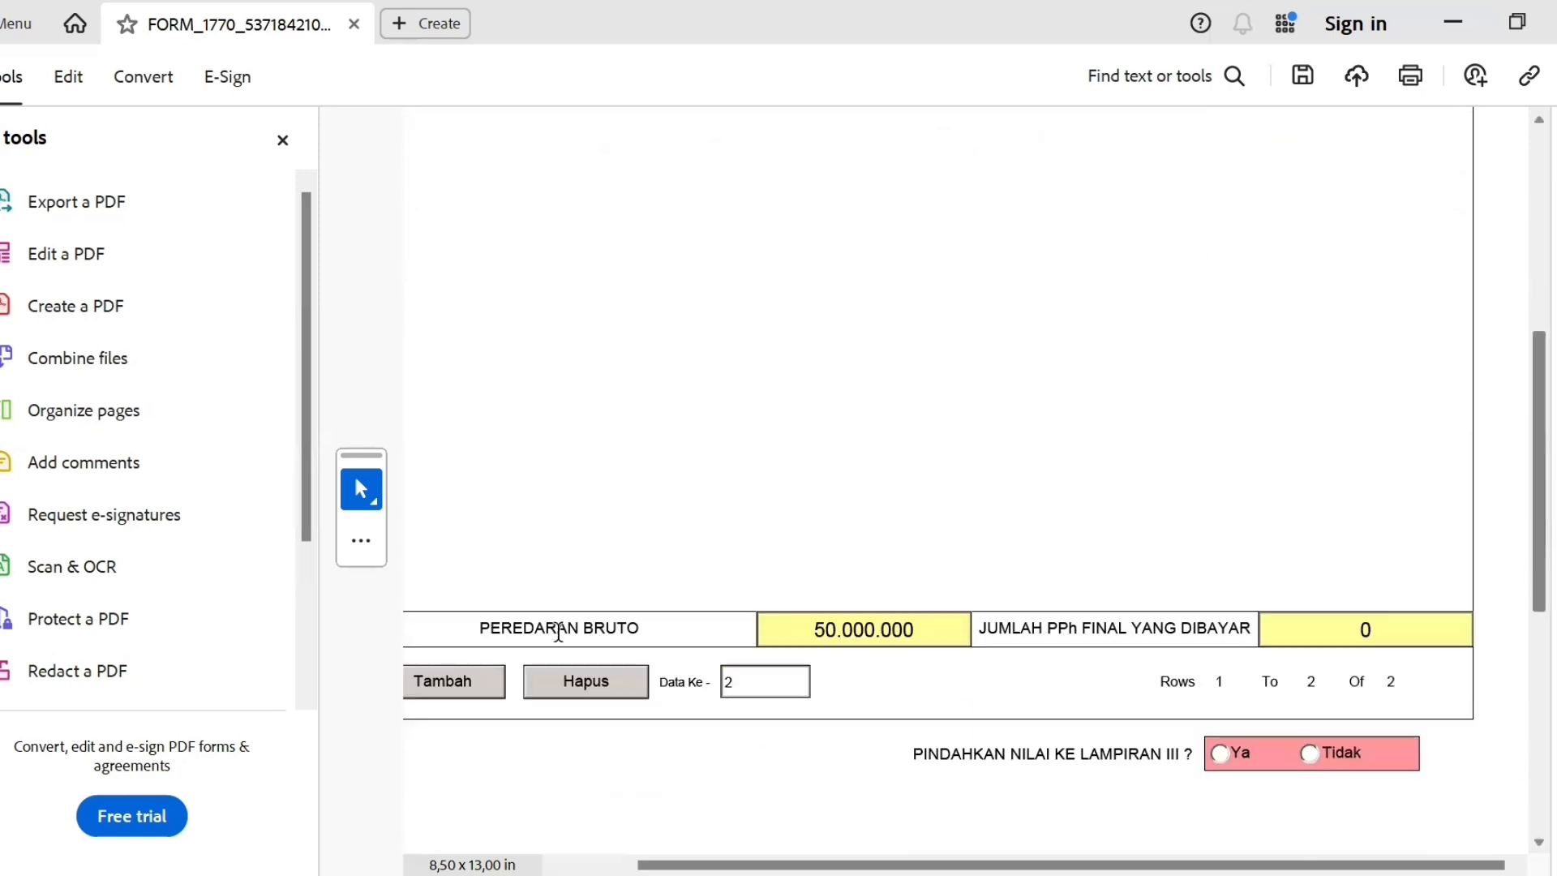
pyautogui.click(496, 677)
pyautogui.scroll(5, 1544, 485)
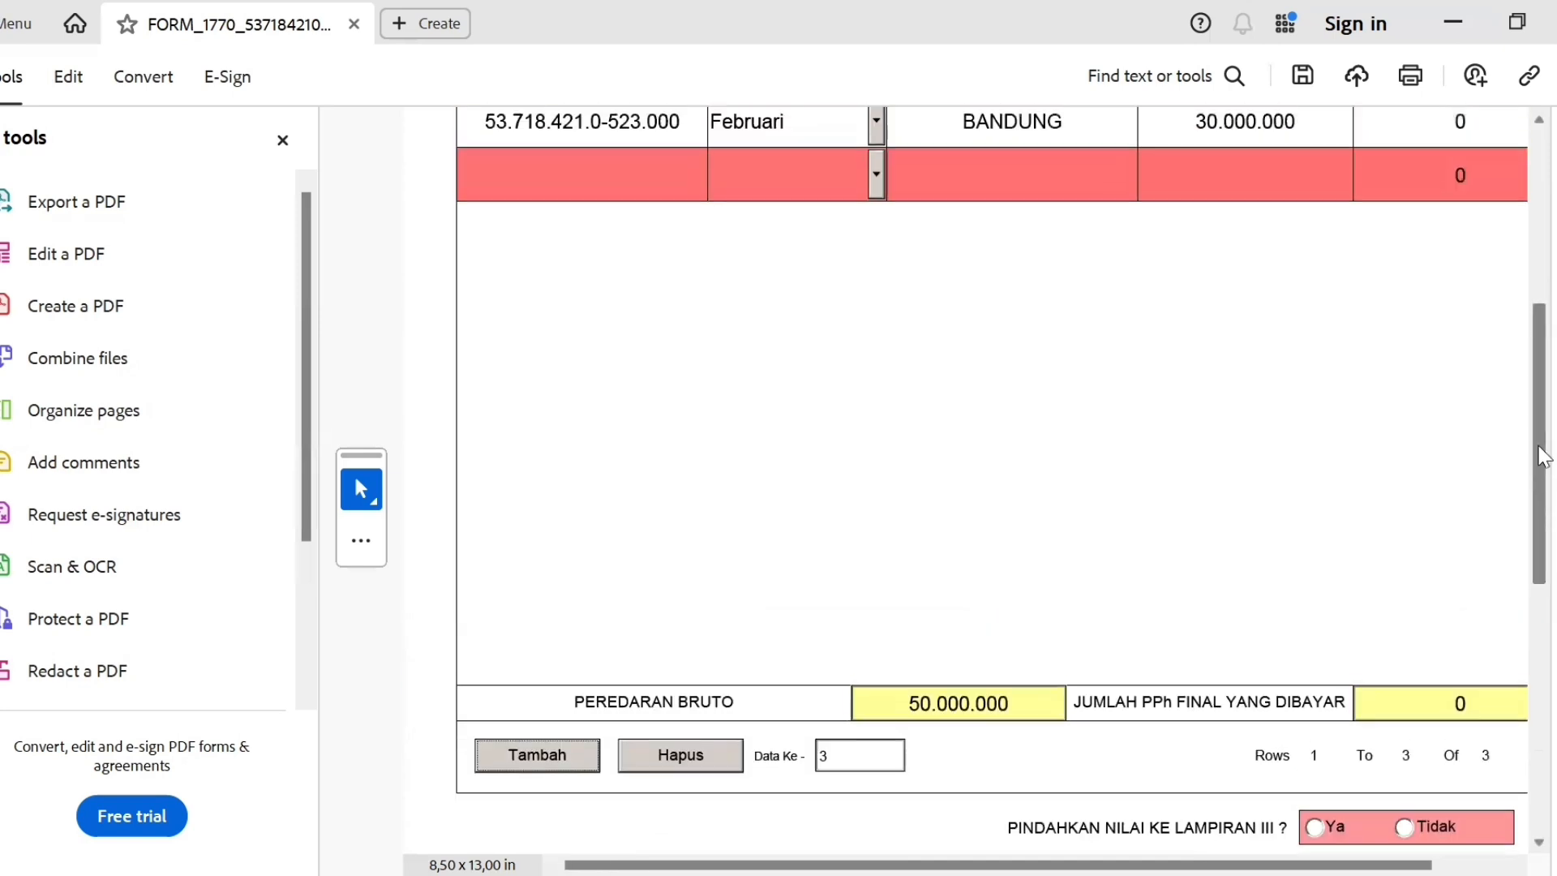
pyautogui.click(588, 423)
pyautogui.doubleClick(588, 423)
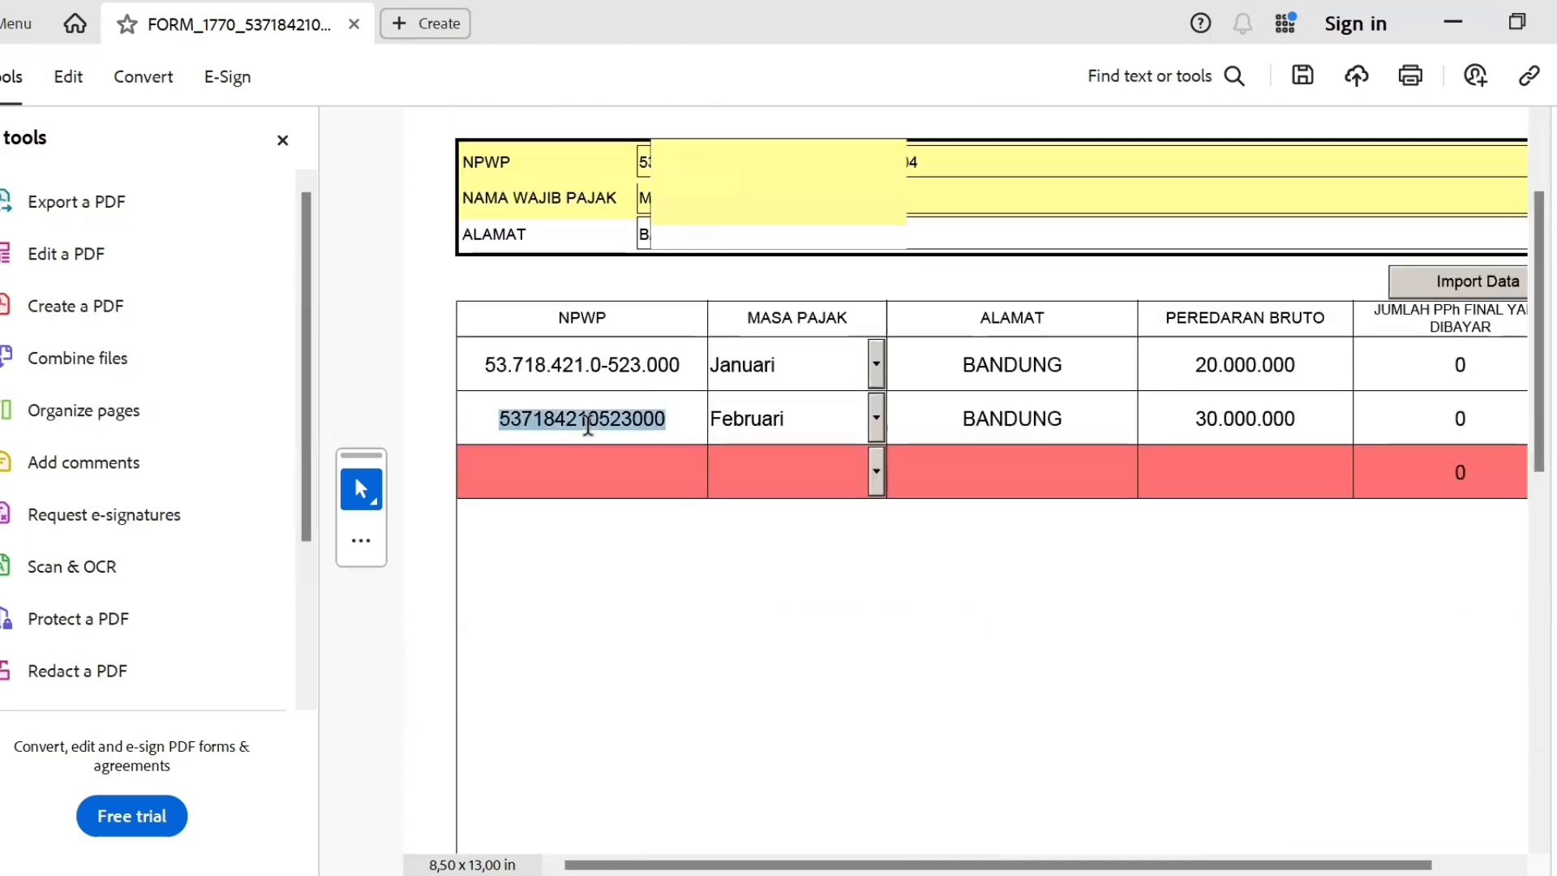
pyautogui.hotkey('ctrl', 'c')
pyautogui.click(587, 470)
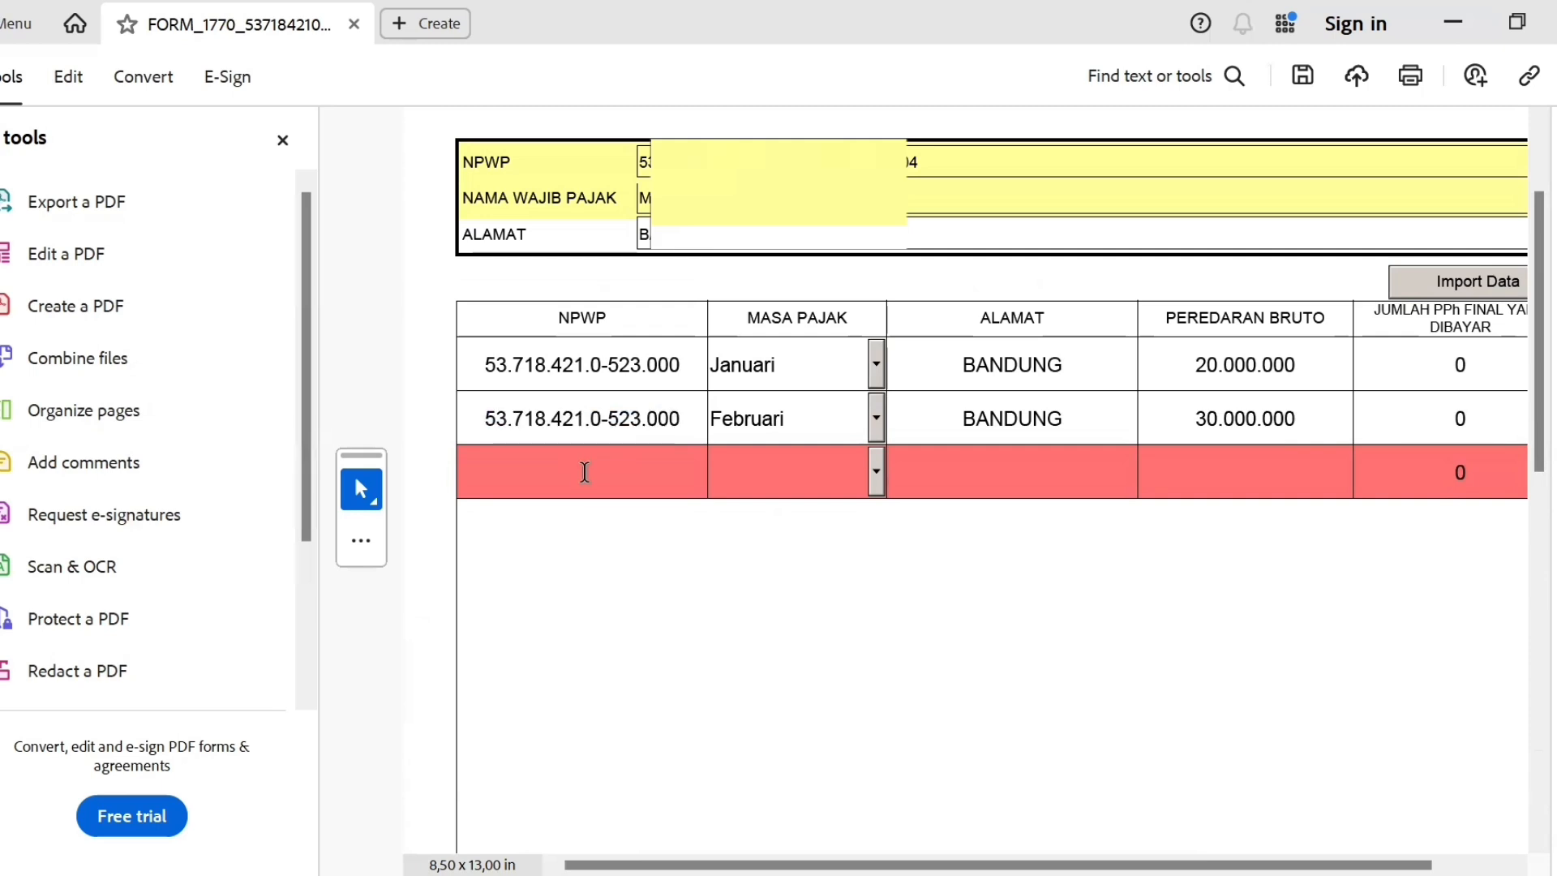
pyautogui.hotkey('ctrl', 'v')
# - Set the third row's tax period to Maret and copy the business address from the Februari row into it
pyautogui.click(876, 470)
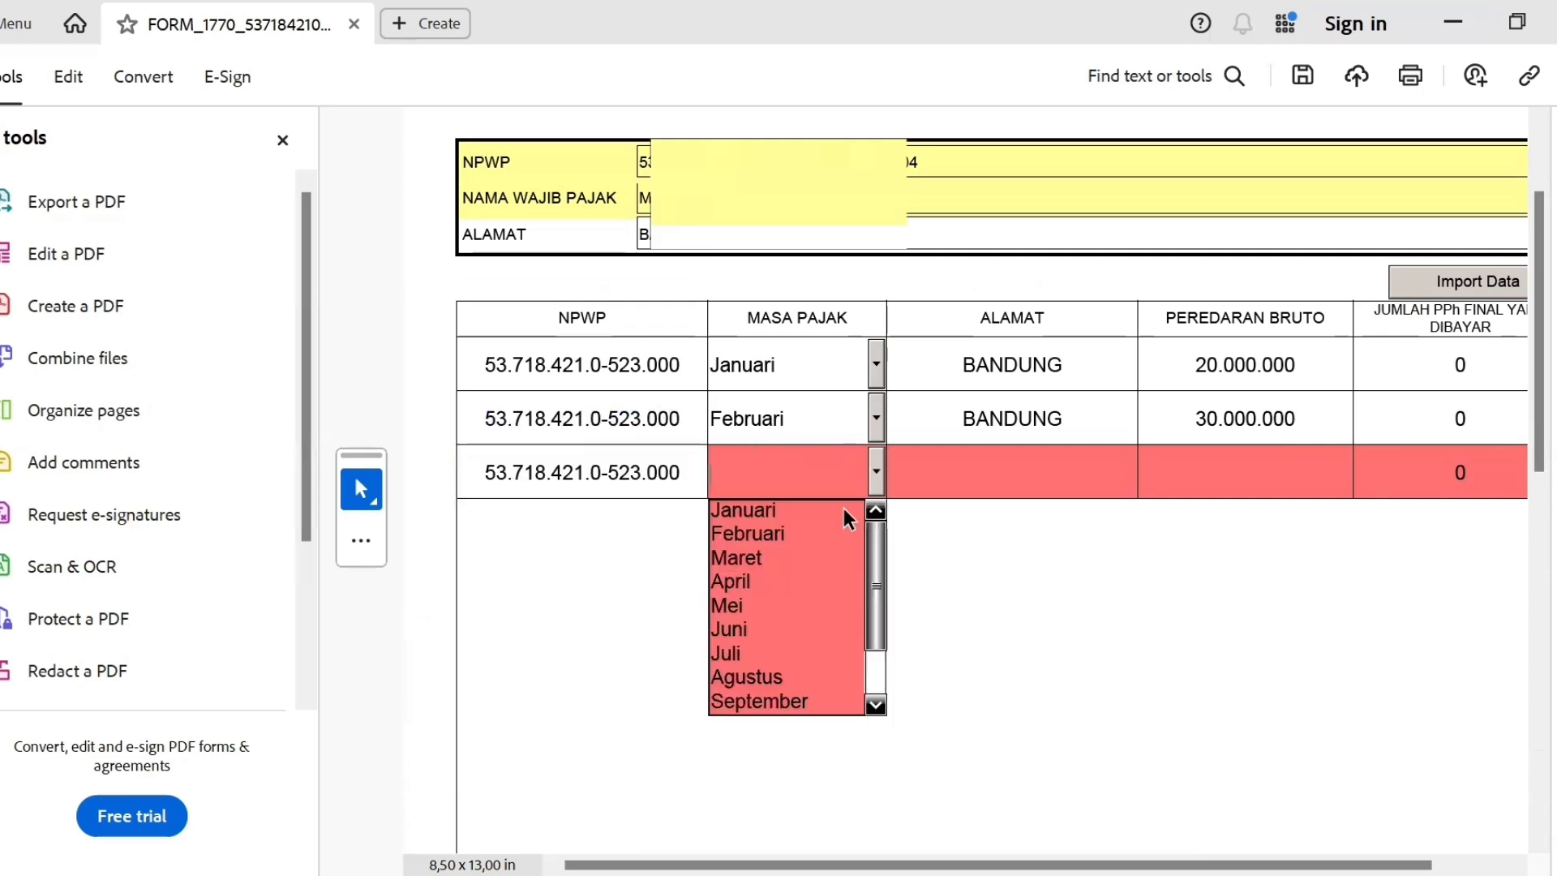
pyautogui.click(807, 568)
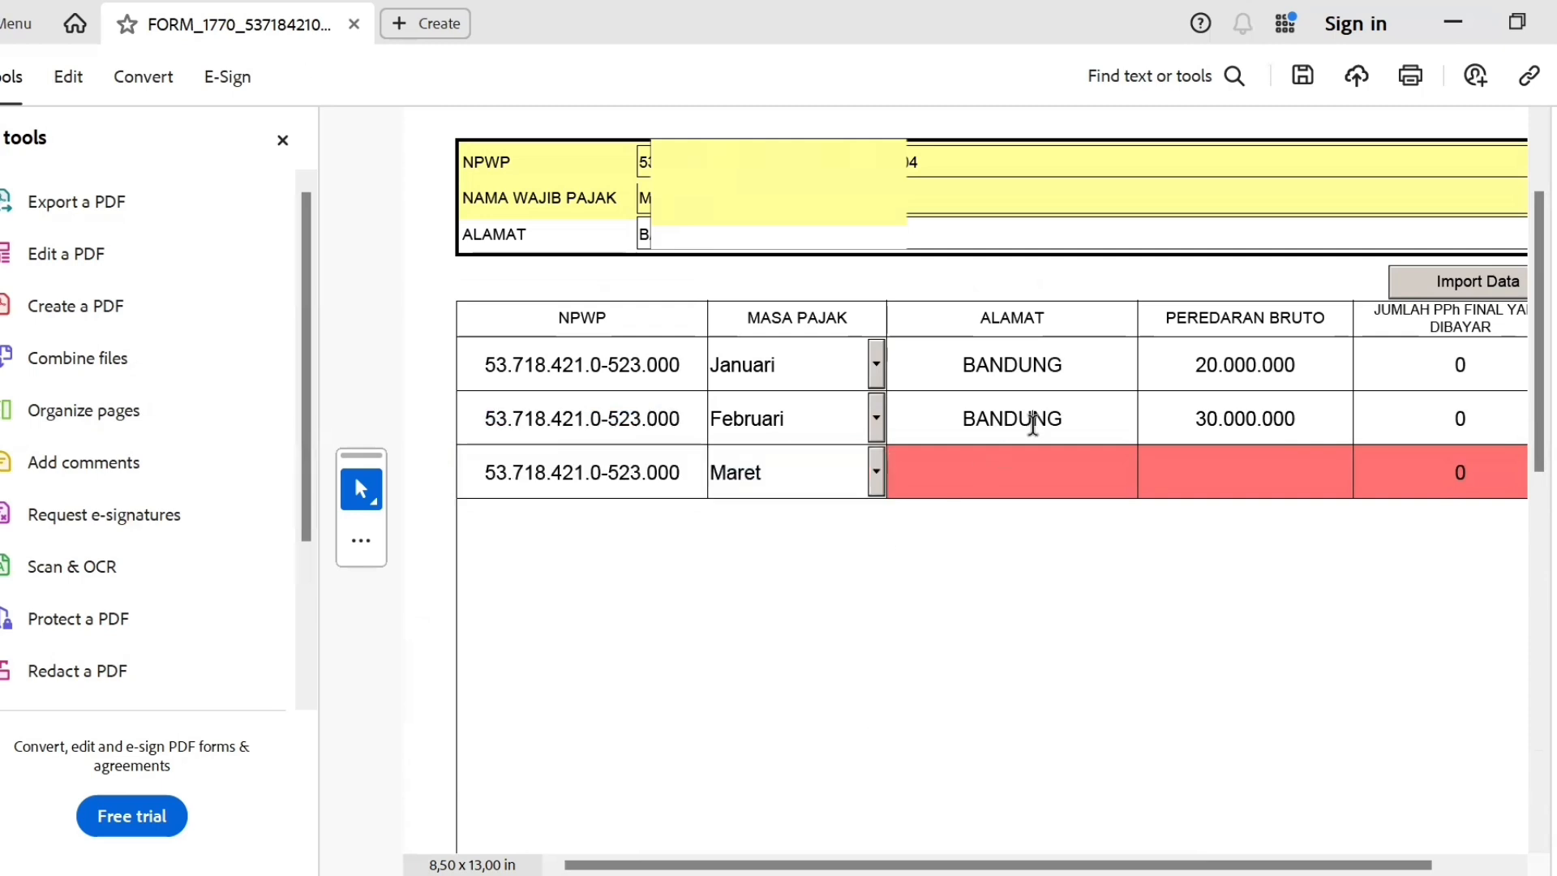
pyautogui.doubleClick(1033, 423)
pyautogui.click(1033, 423)
pyautogui.doubleClick(1033, 423)
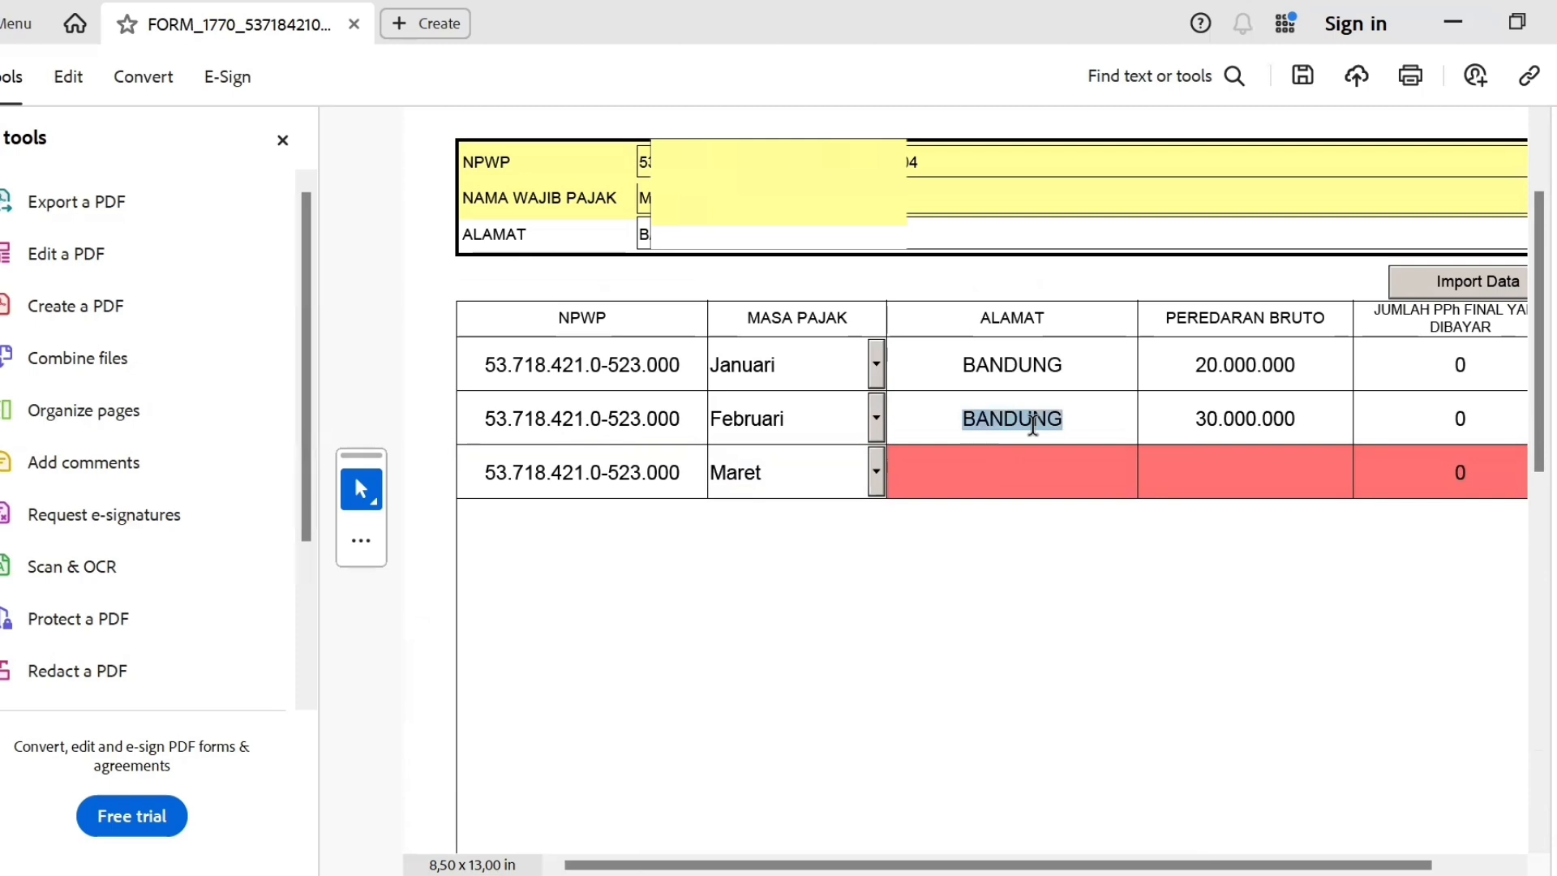
pyautogui.hotkey('ctrl', 'v')
# - Set the Maret row's gross turnover to 40.000.000 and its final income tax paid to 0
pyautogui.click(1177, 467)
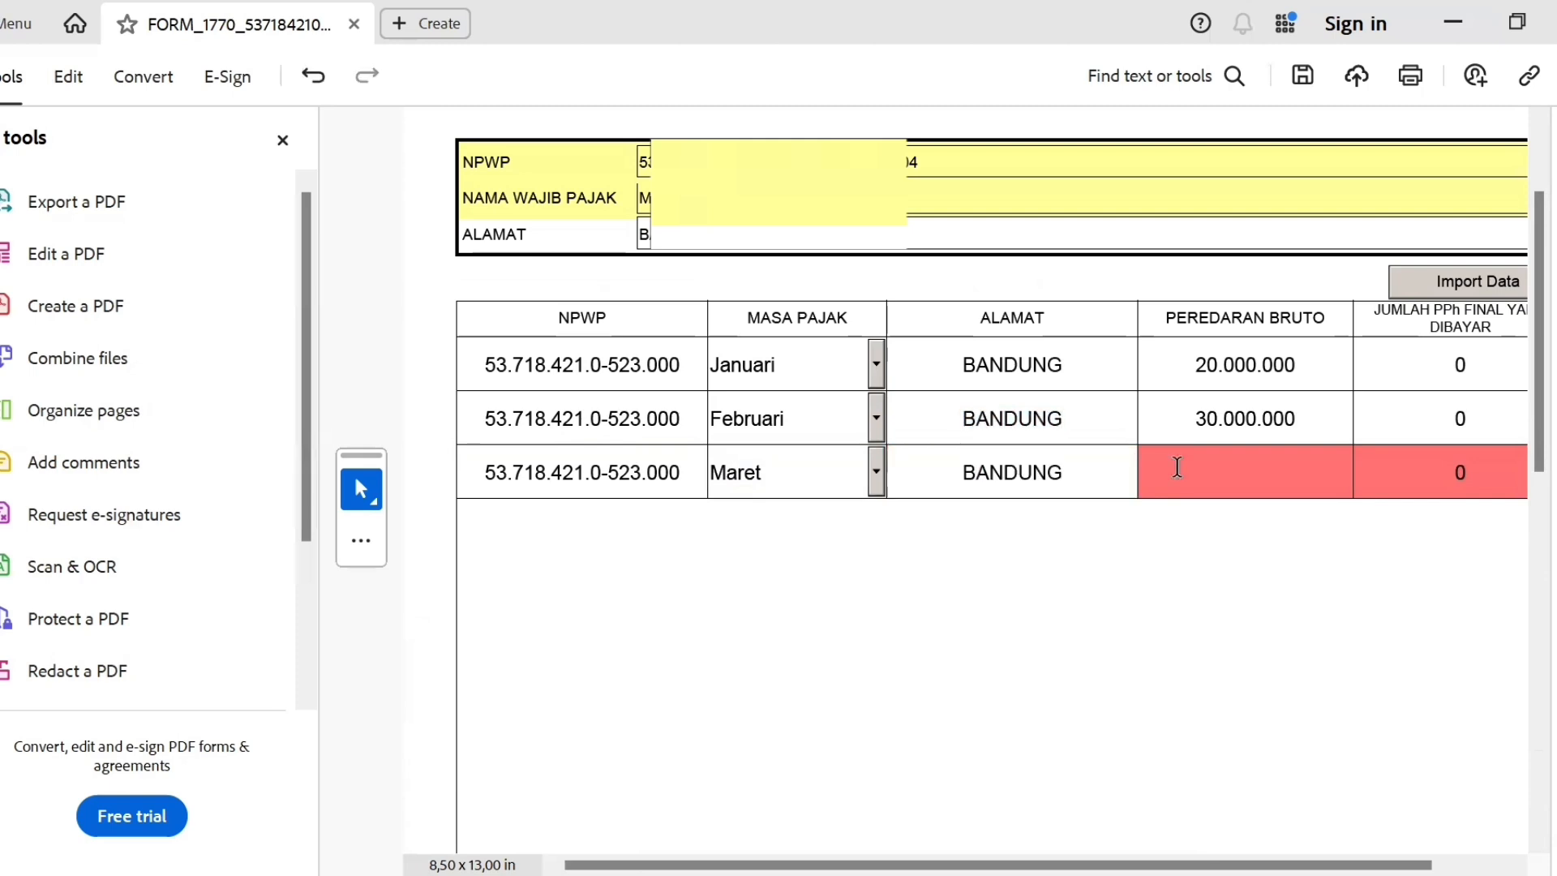
pyautogui.write('40.000.000')
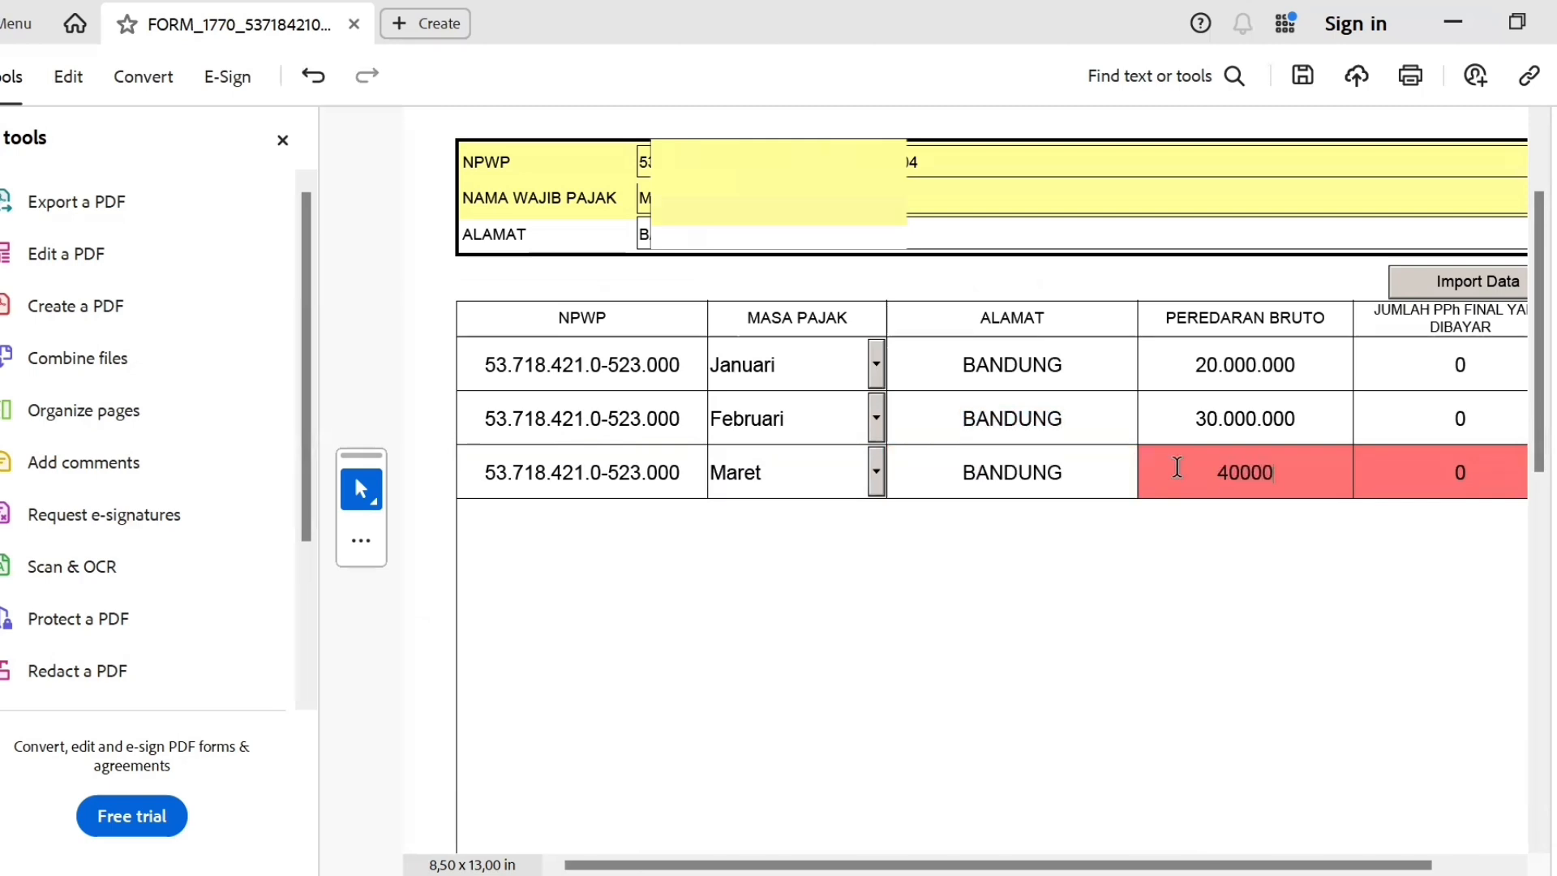
pyautogui.press('Tab')
pyautogui.press('Tab')
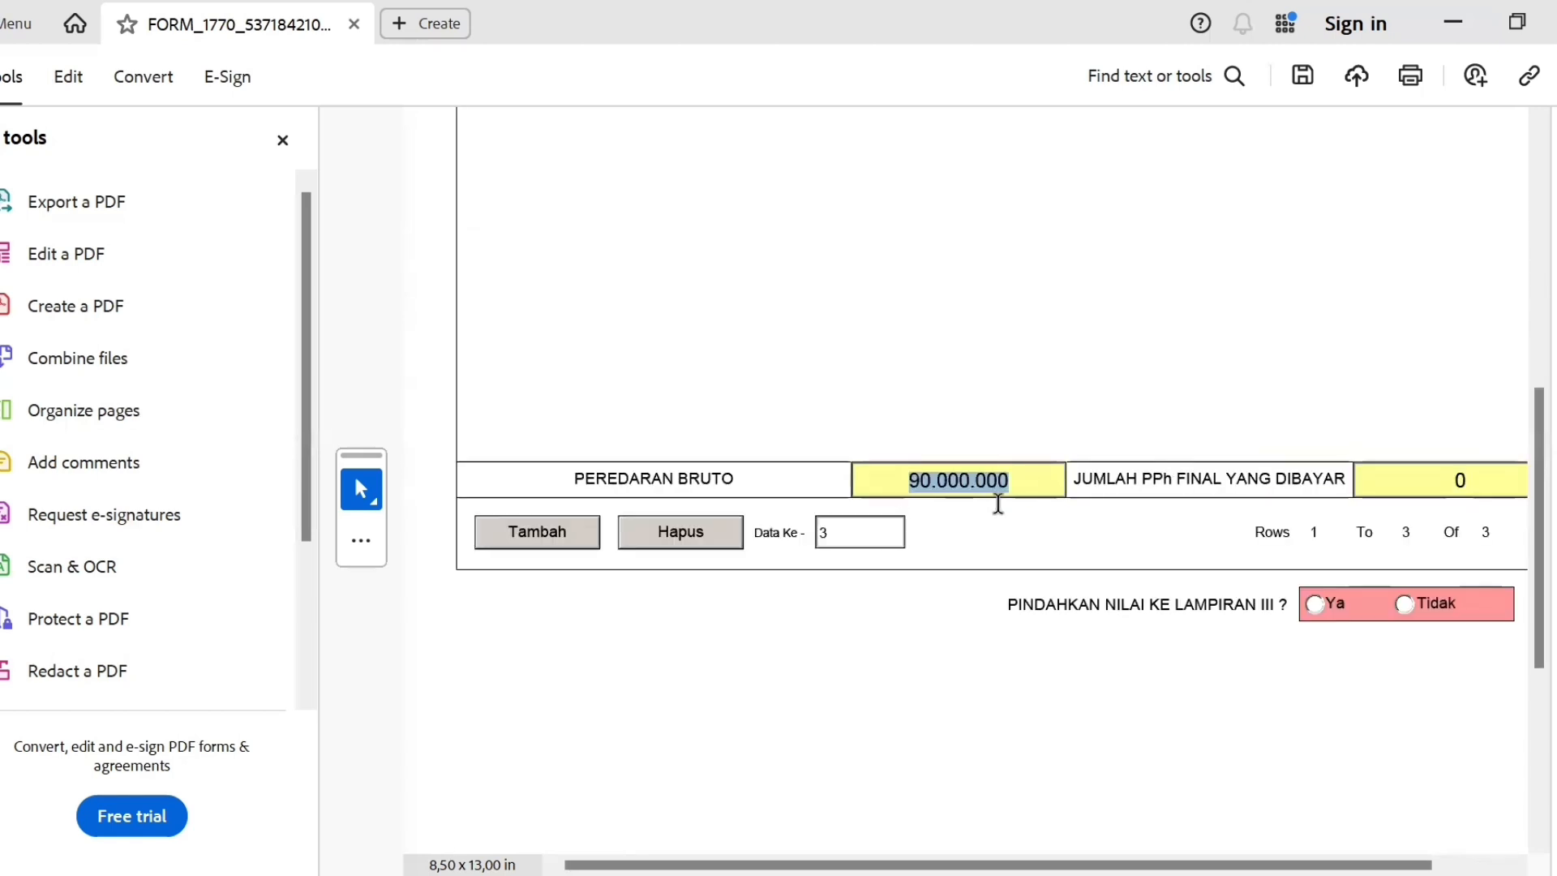
# - Add a fourth row to the PP23/PP55 list and copy the NPWP from the Maret row into it
pyautogui.click(546, 548)
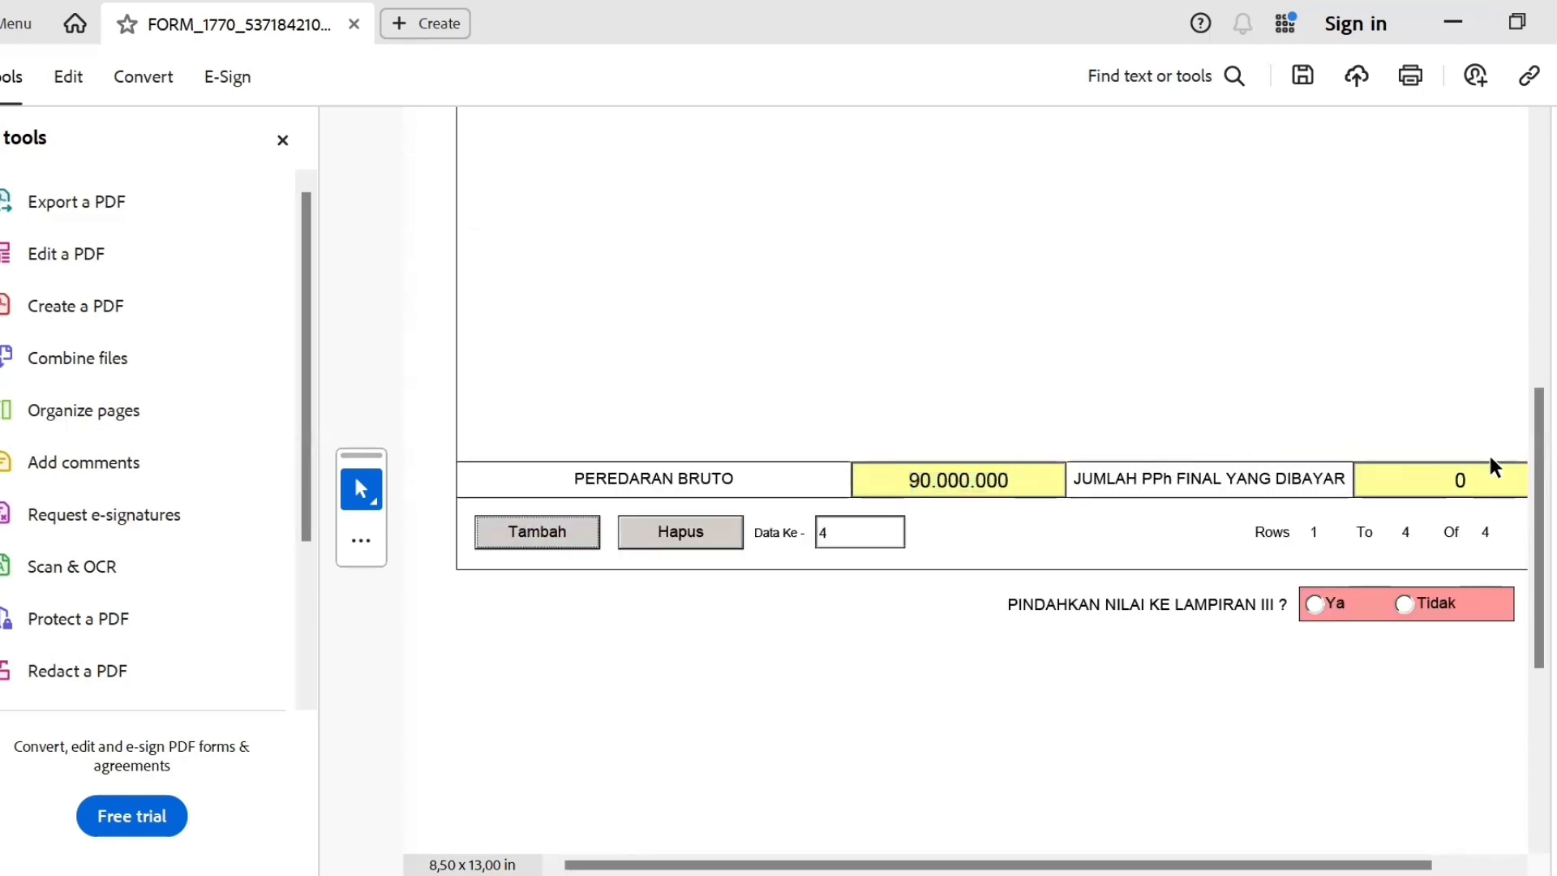
pyautogui.scroll(4, 1516, 343)
pyautogui.scroll(1, 1517, 343)
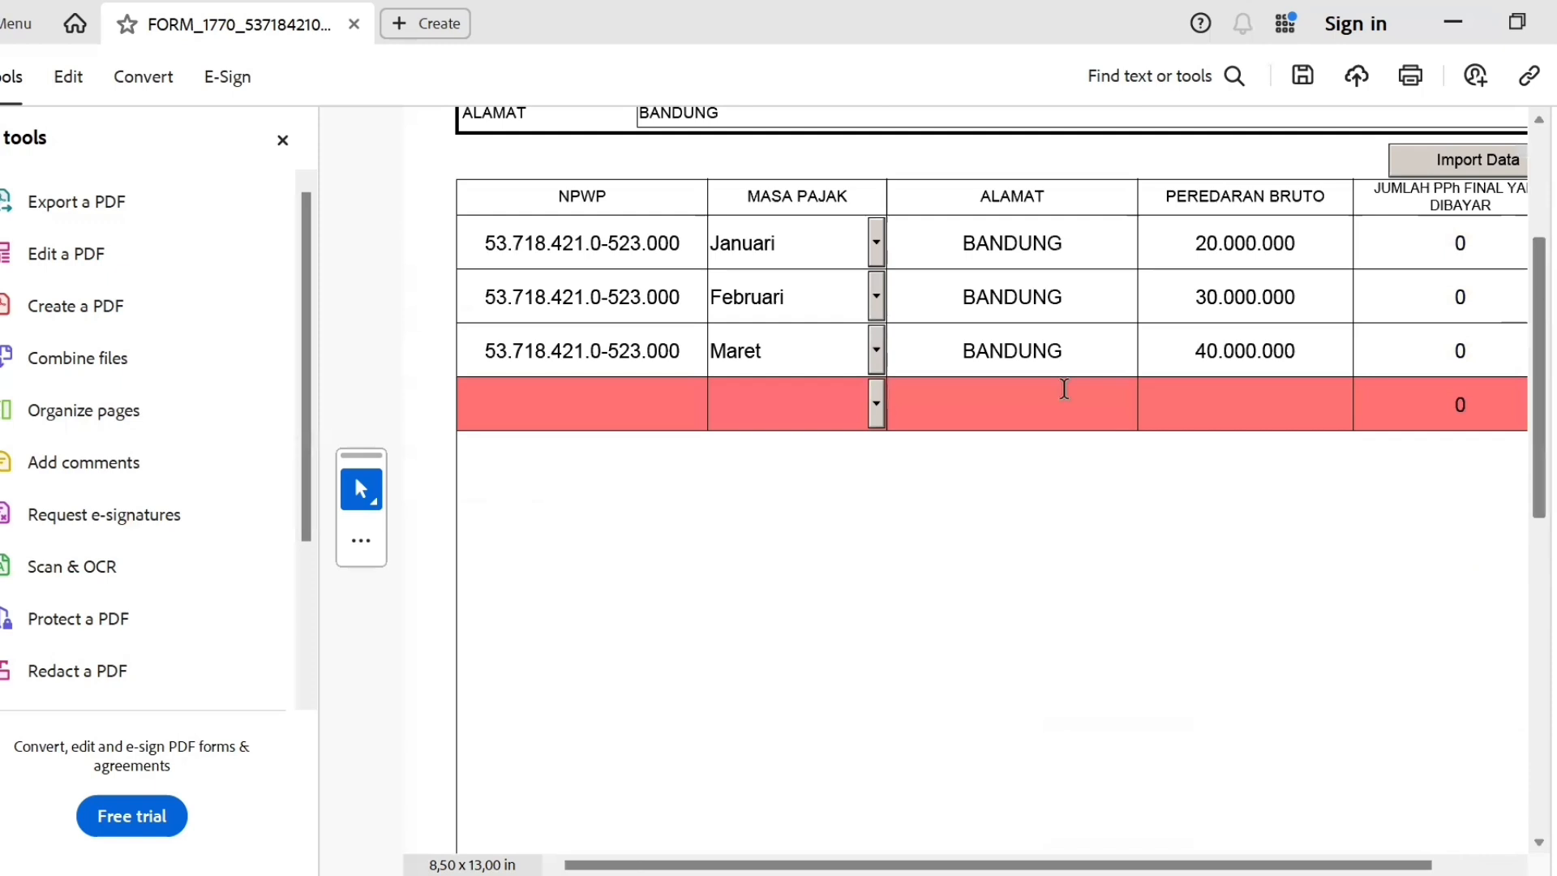
pyautogui.doubleClick(664, 353)
pyautogui.hotkey('ctrl', 'c')
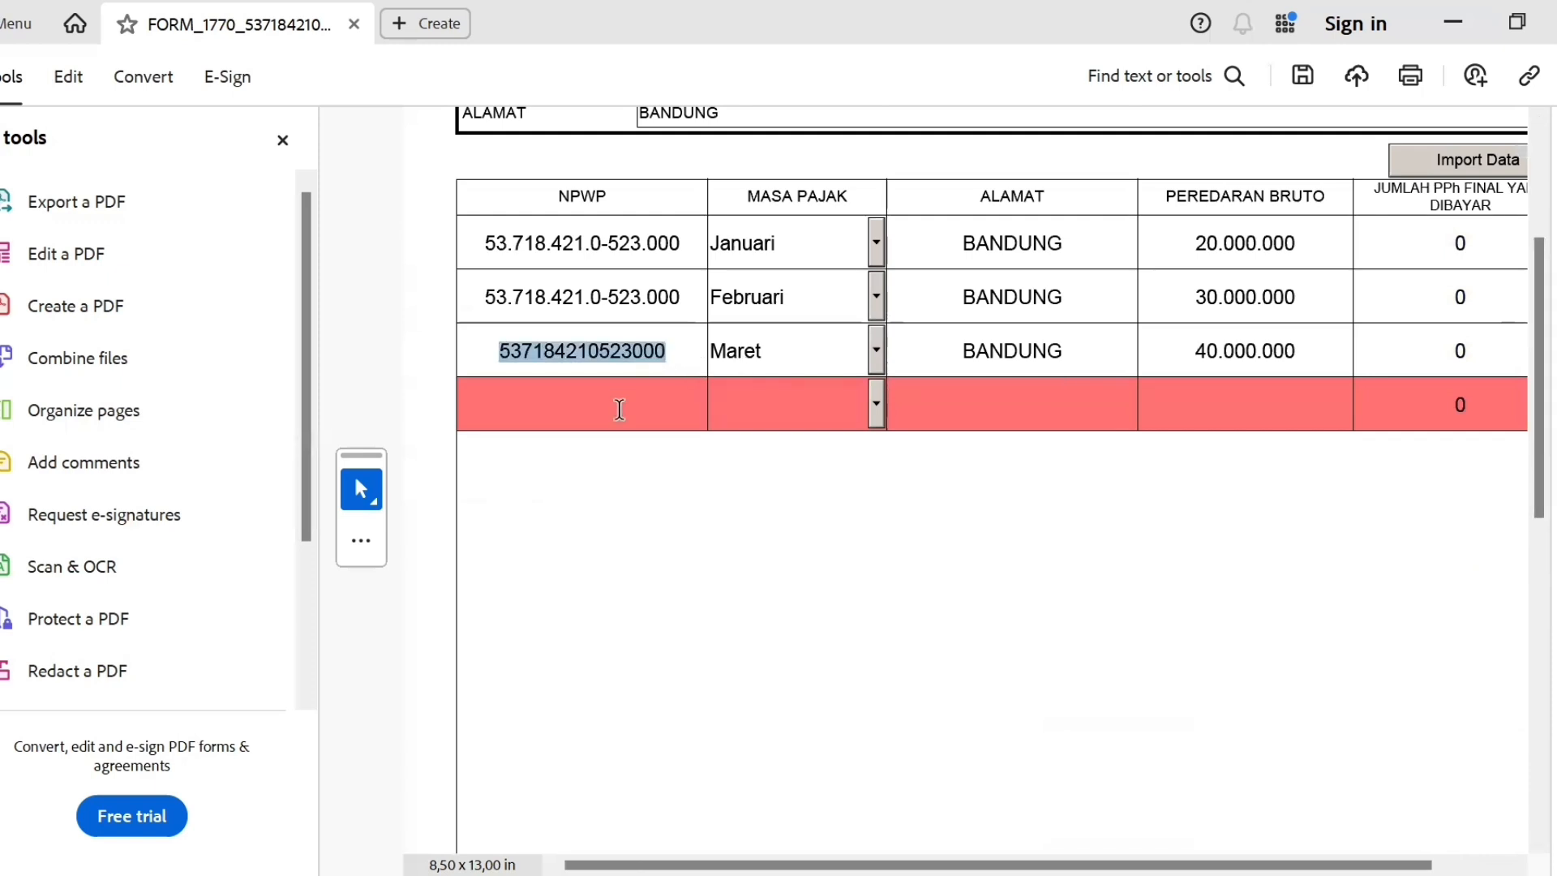
pyautogui.click(619, 405)
pyautogui.hotkey('ctrl', 'v')
# - Set the fourth row's tax period to April and copy the business address from the Maret row into it
pyautogui.click(876, 405)
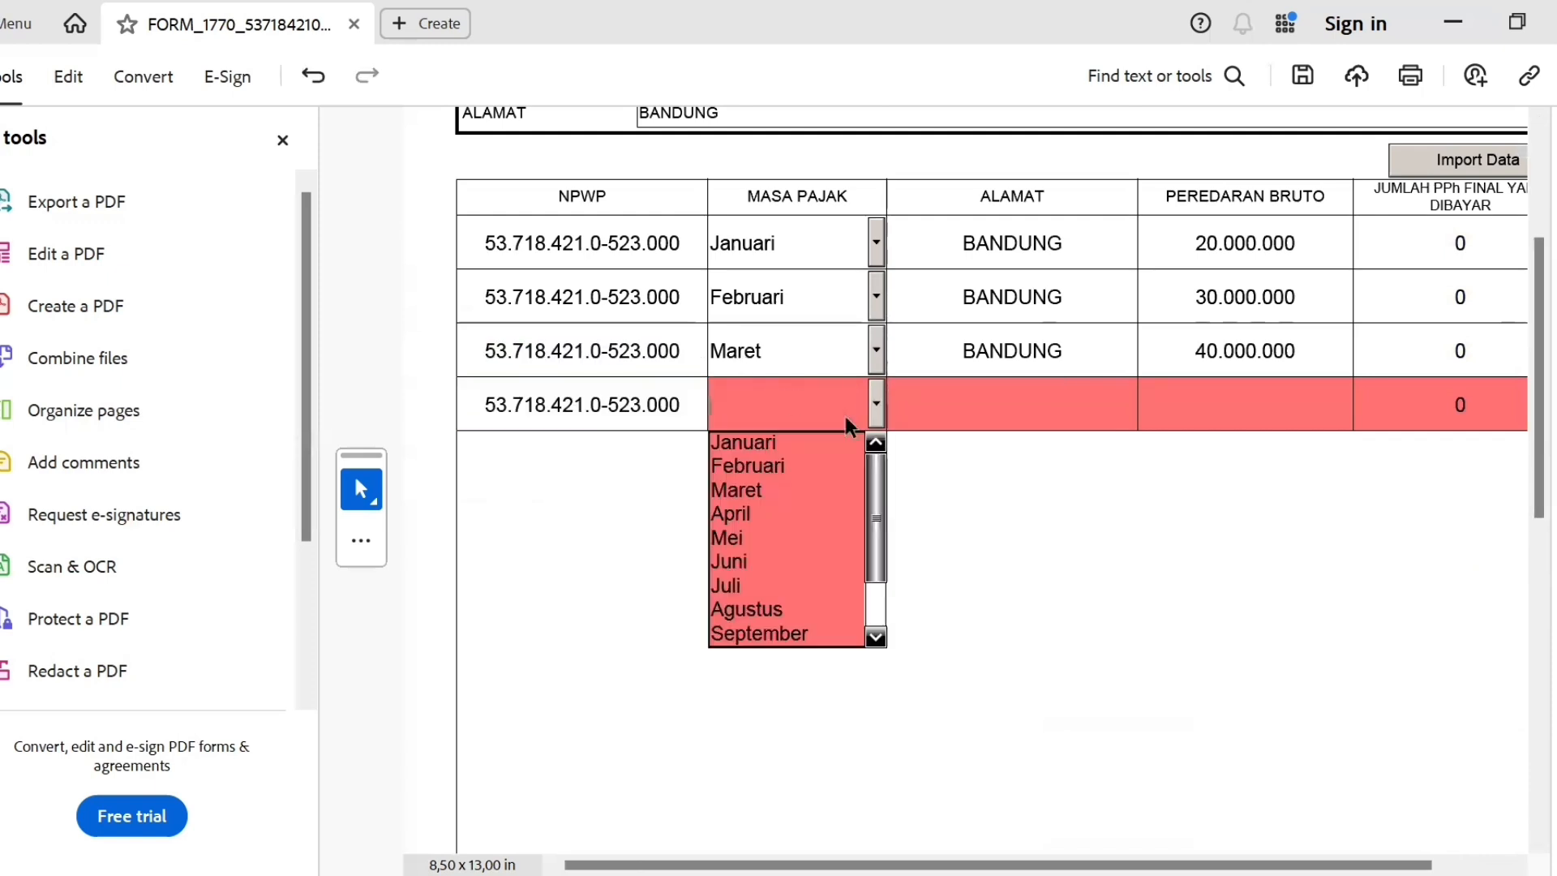
pyautogui.click(753, 517)
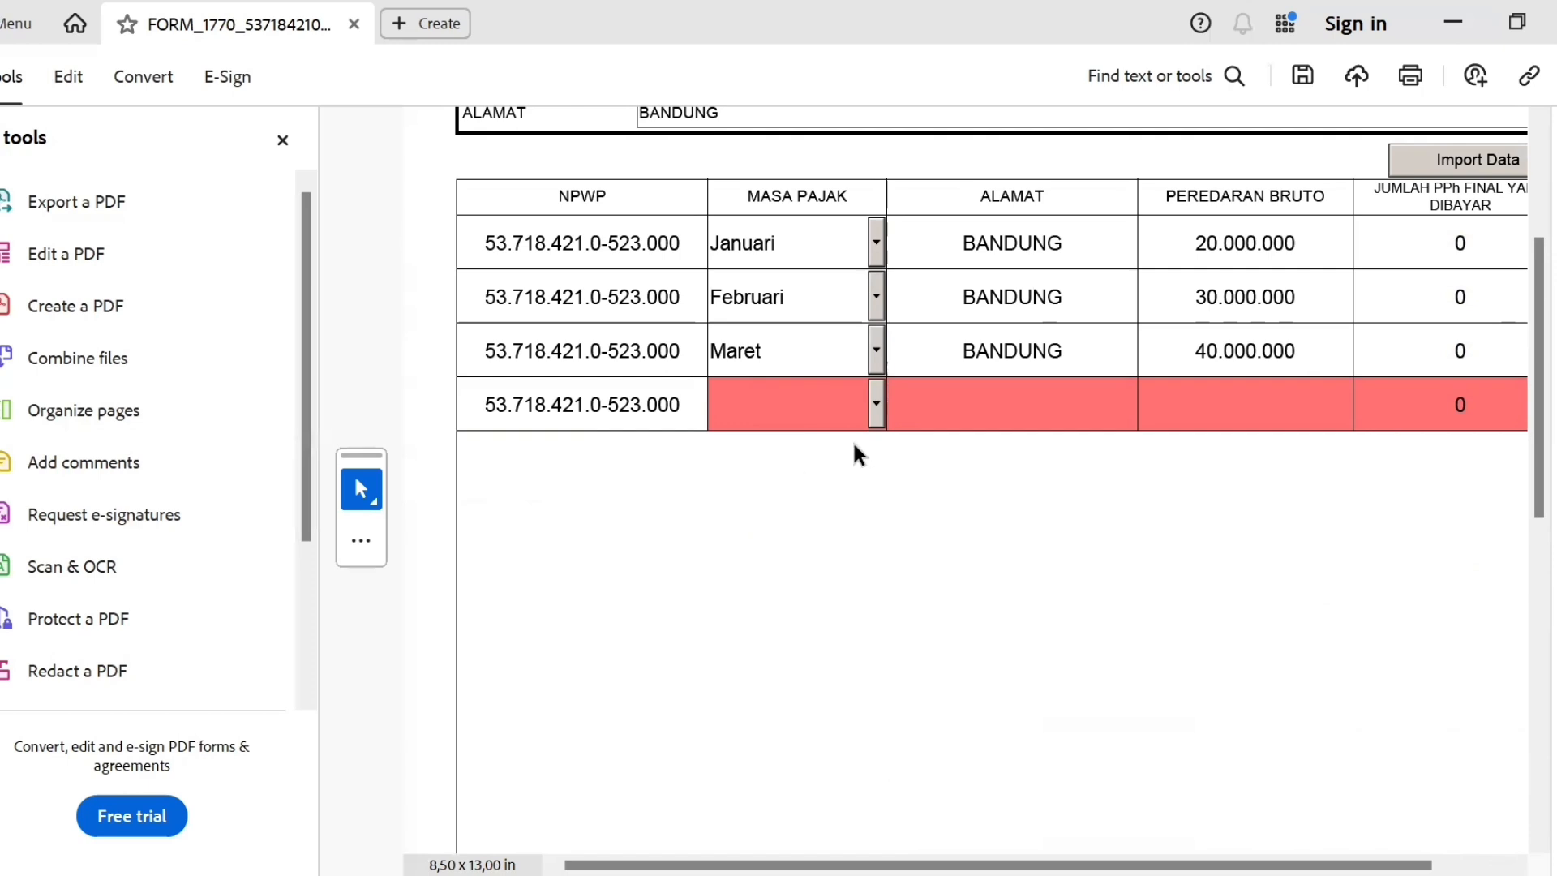
pyautogui.click(875, 415)
pyautogui.click(813, 513)
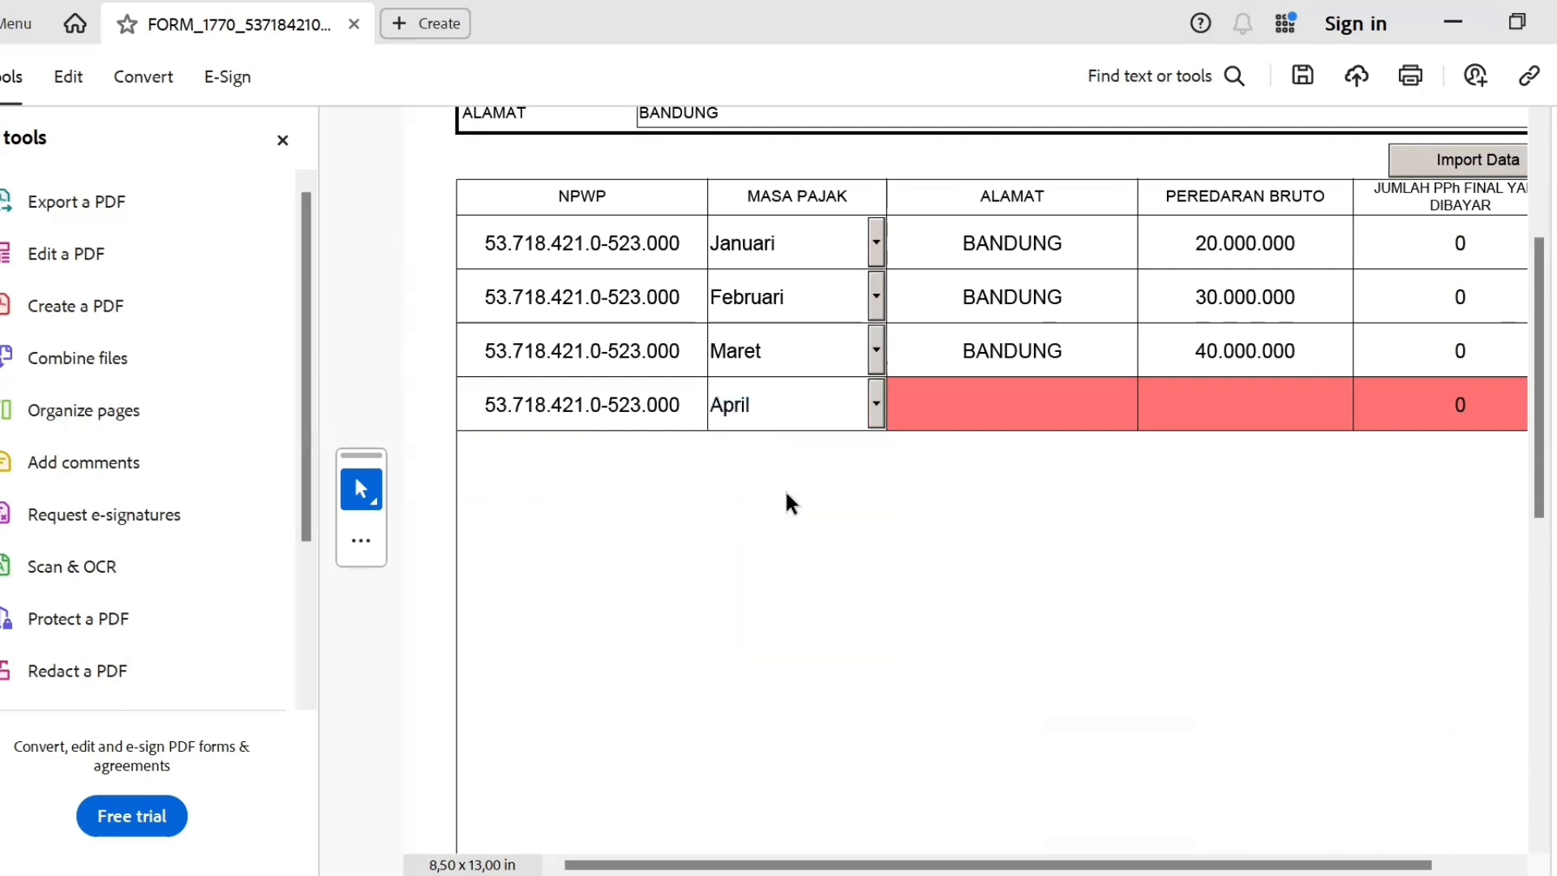
pyautogui.doubleClick(984, 357)
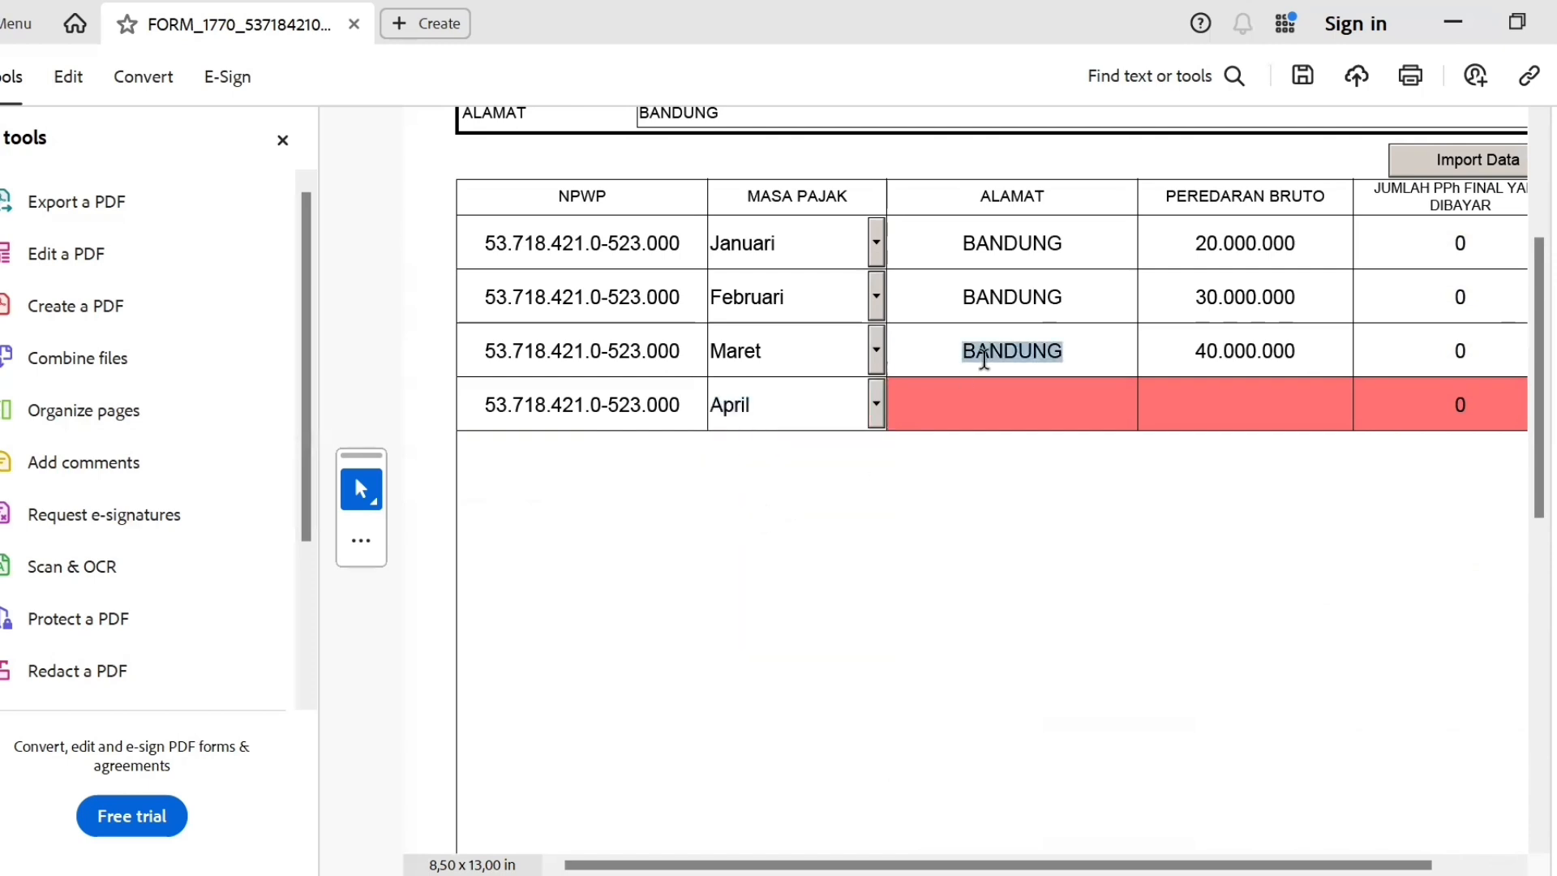
pyautogui.hotkey('ctrl', 'v')
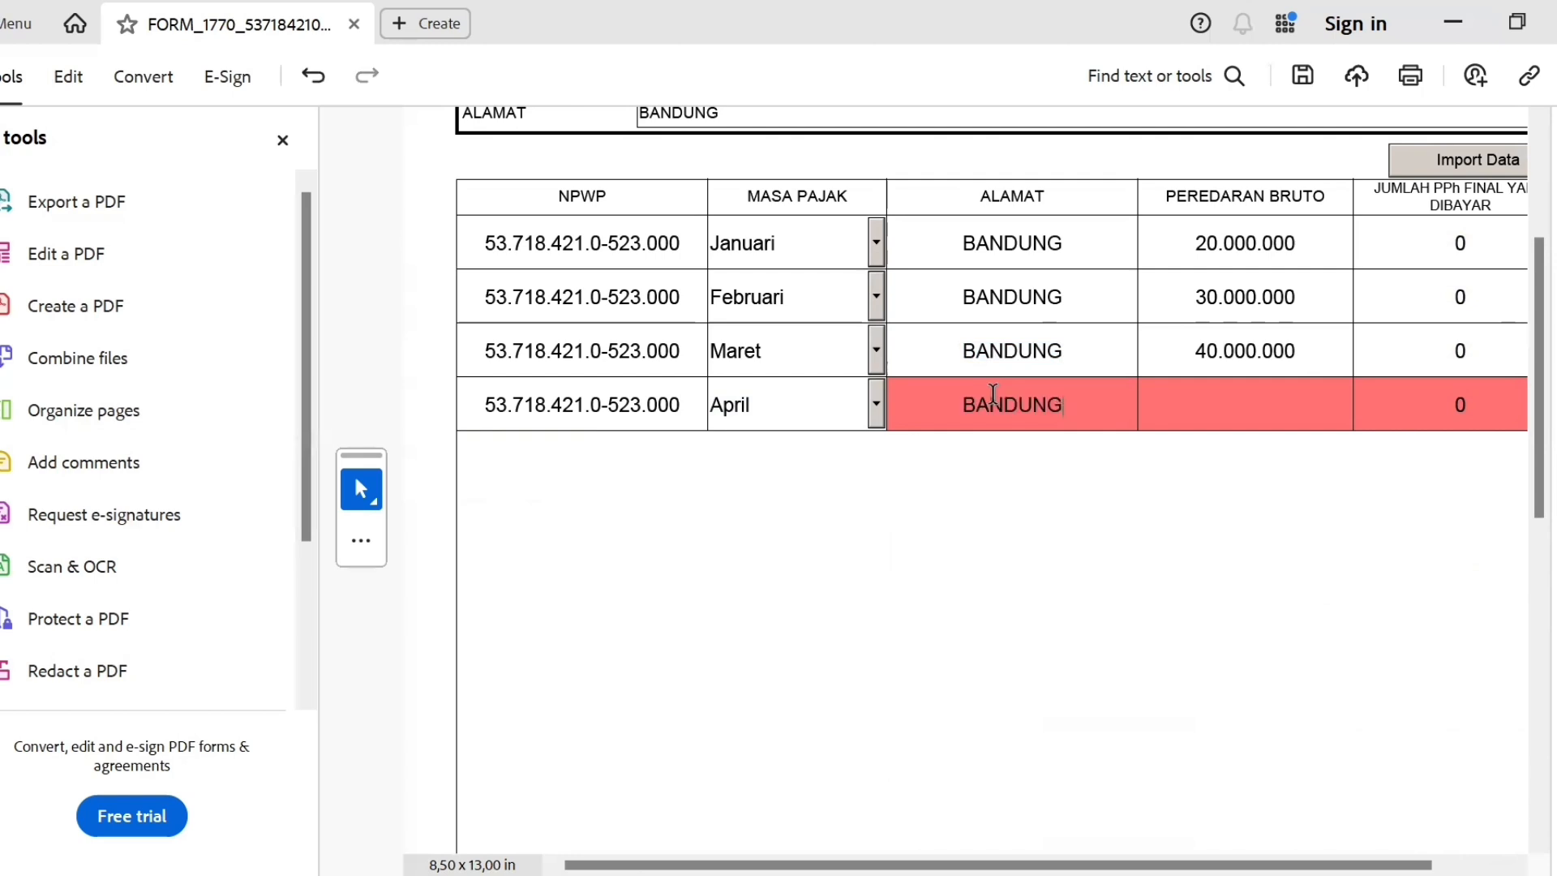
# - Set the April row's gross turnover to 50.000.000 and its final income tax paid to 0
pyautogui.click(1276, 412)
pyautogui.write('50000000')
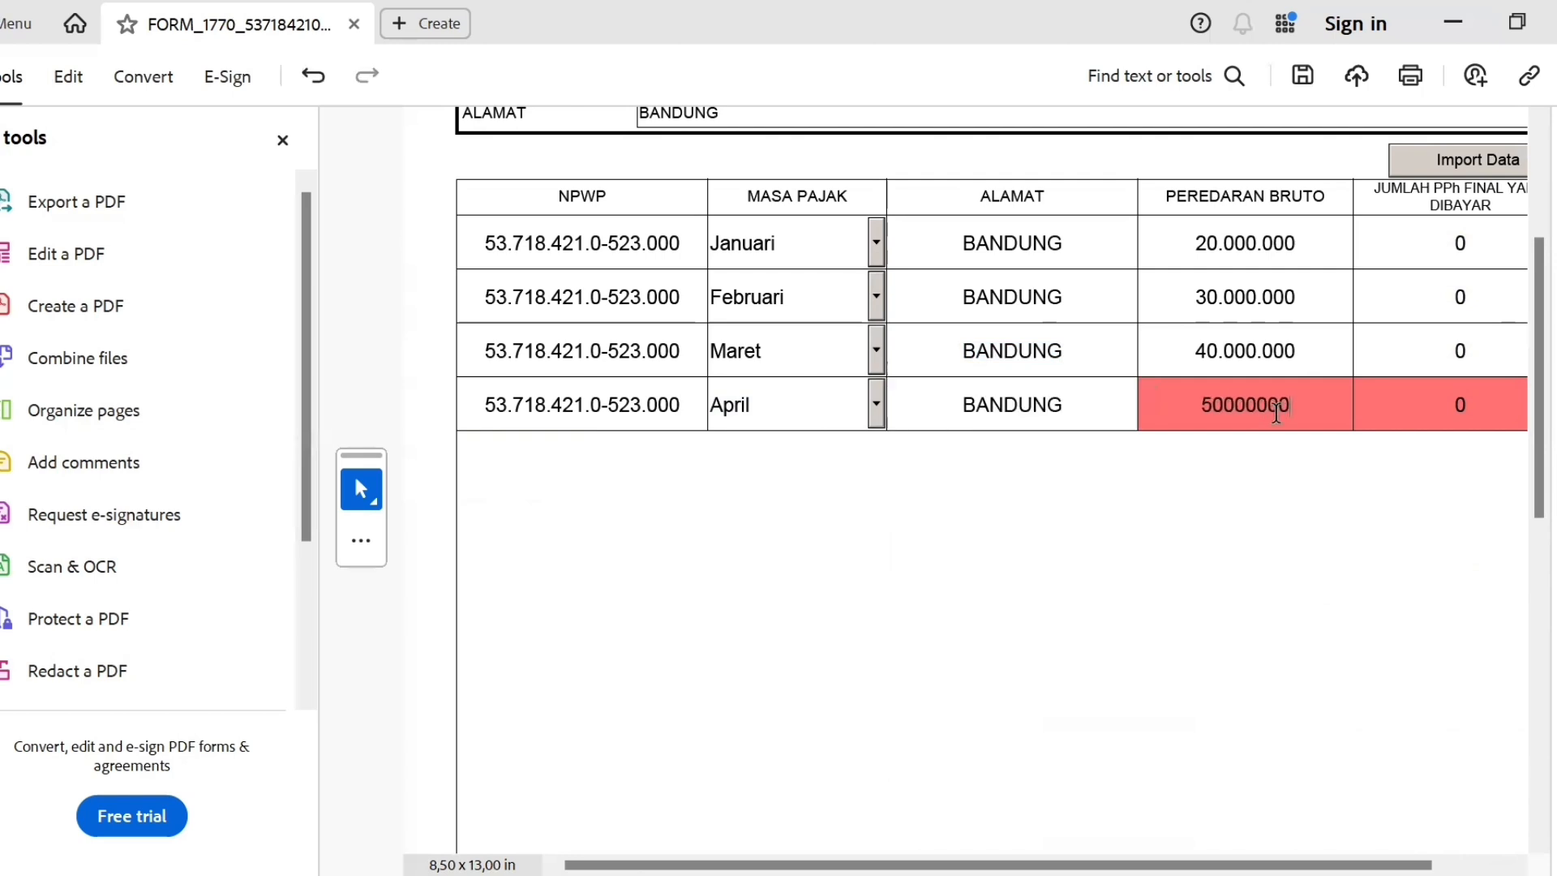
pyautogui.press('Tab')
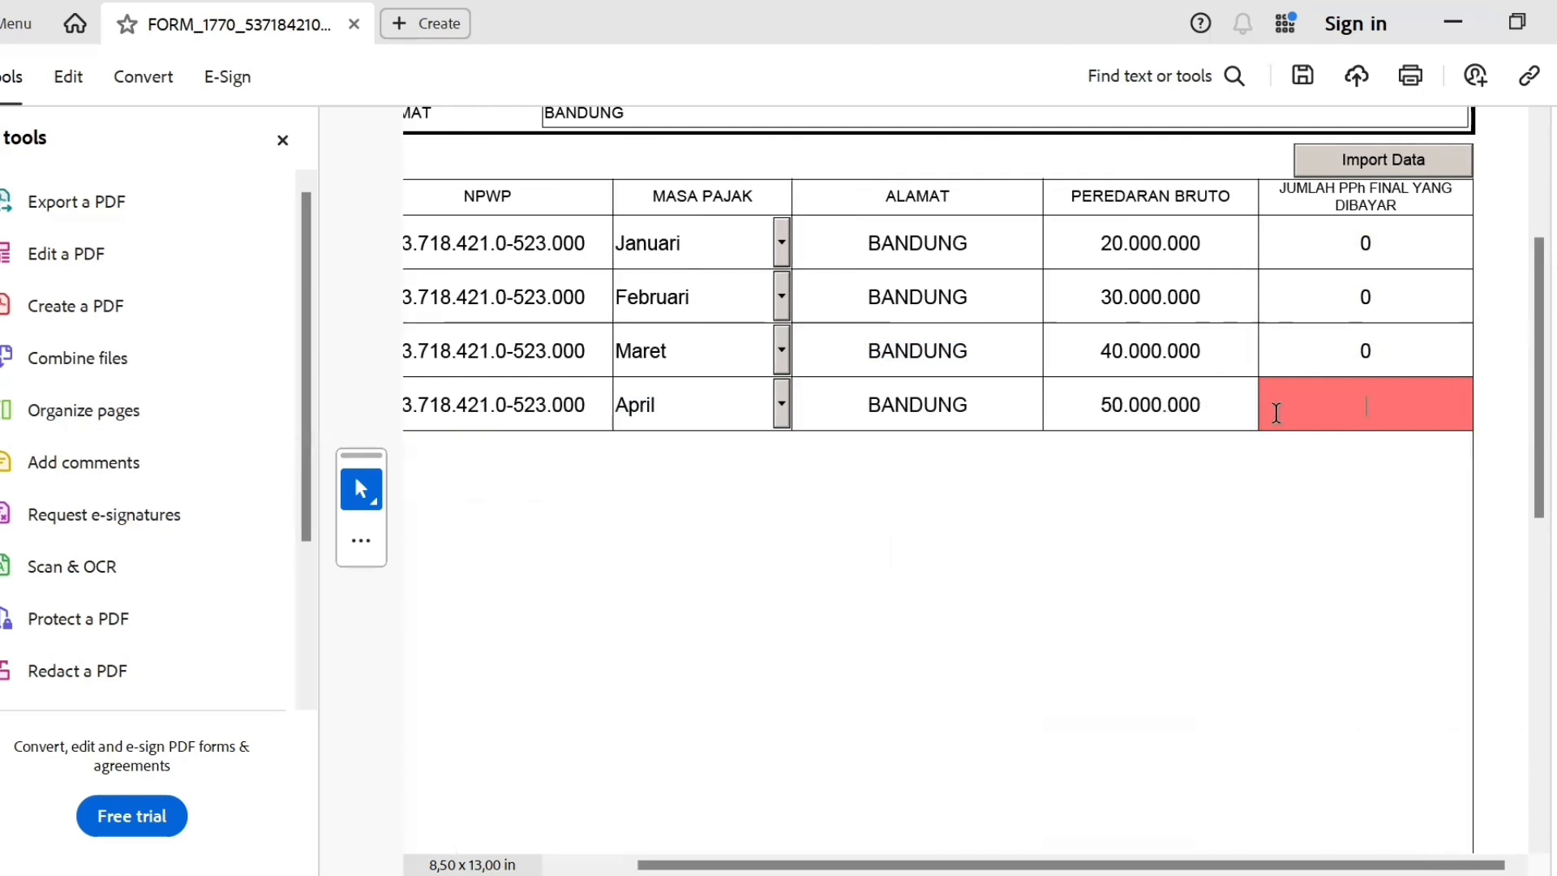
pyautogui.moveTo(1539, 480); pyautogui.dragTo(1530, 446)
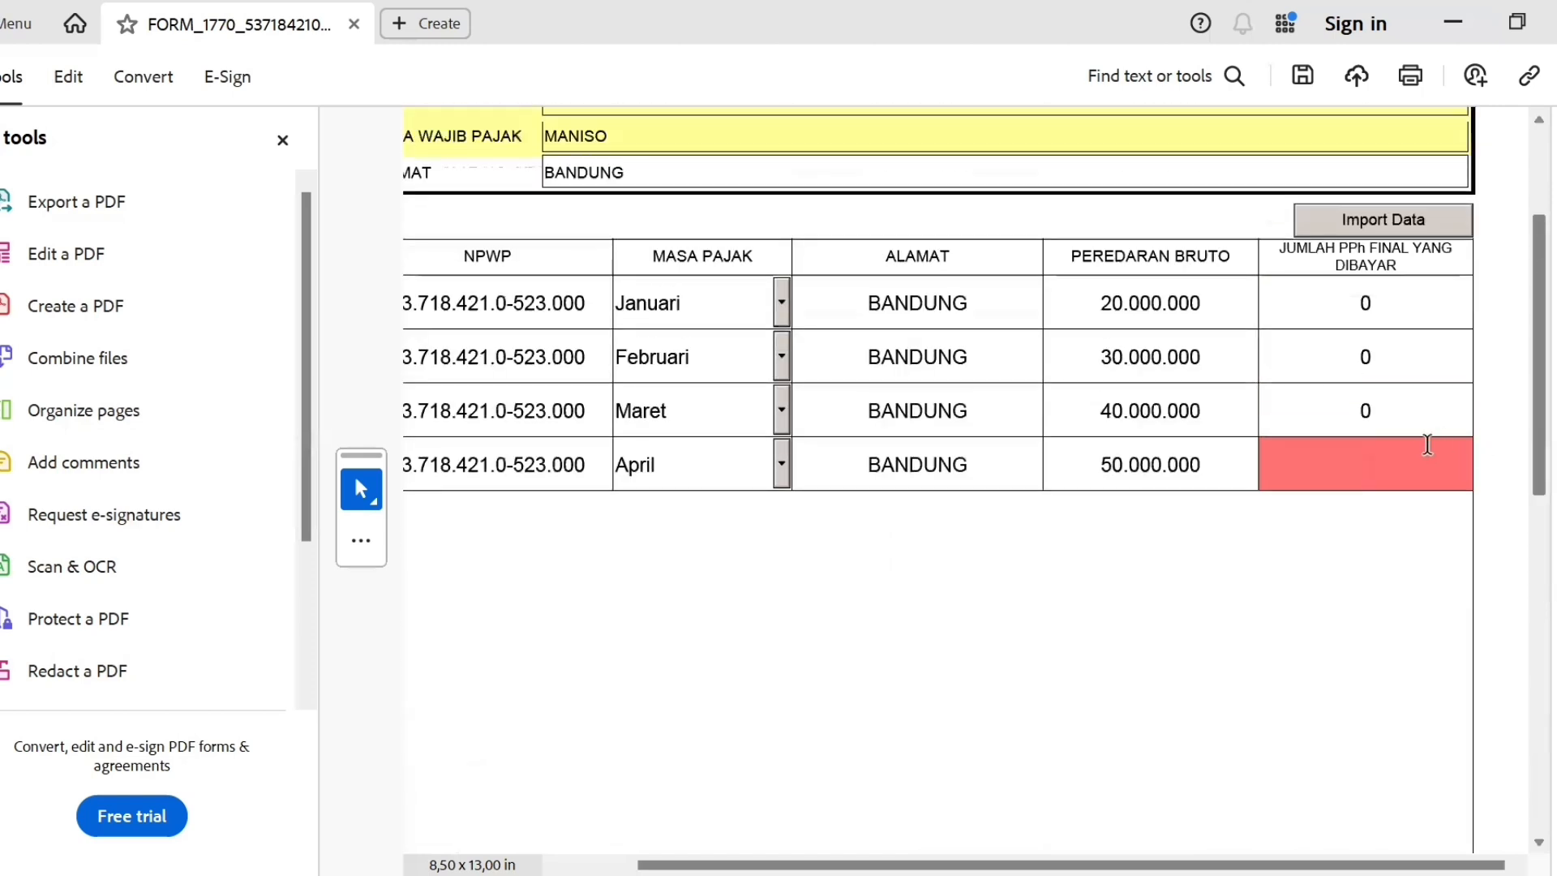
pyautogui.write('0')
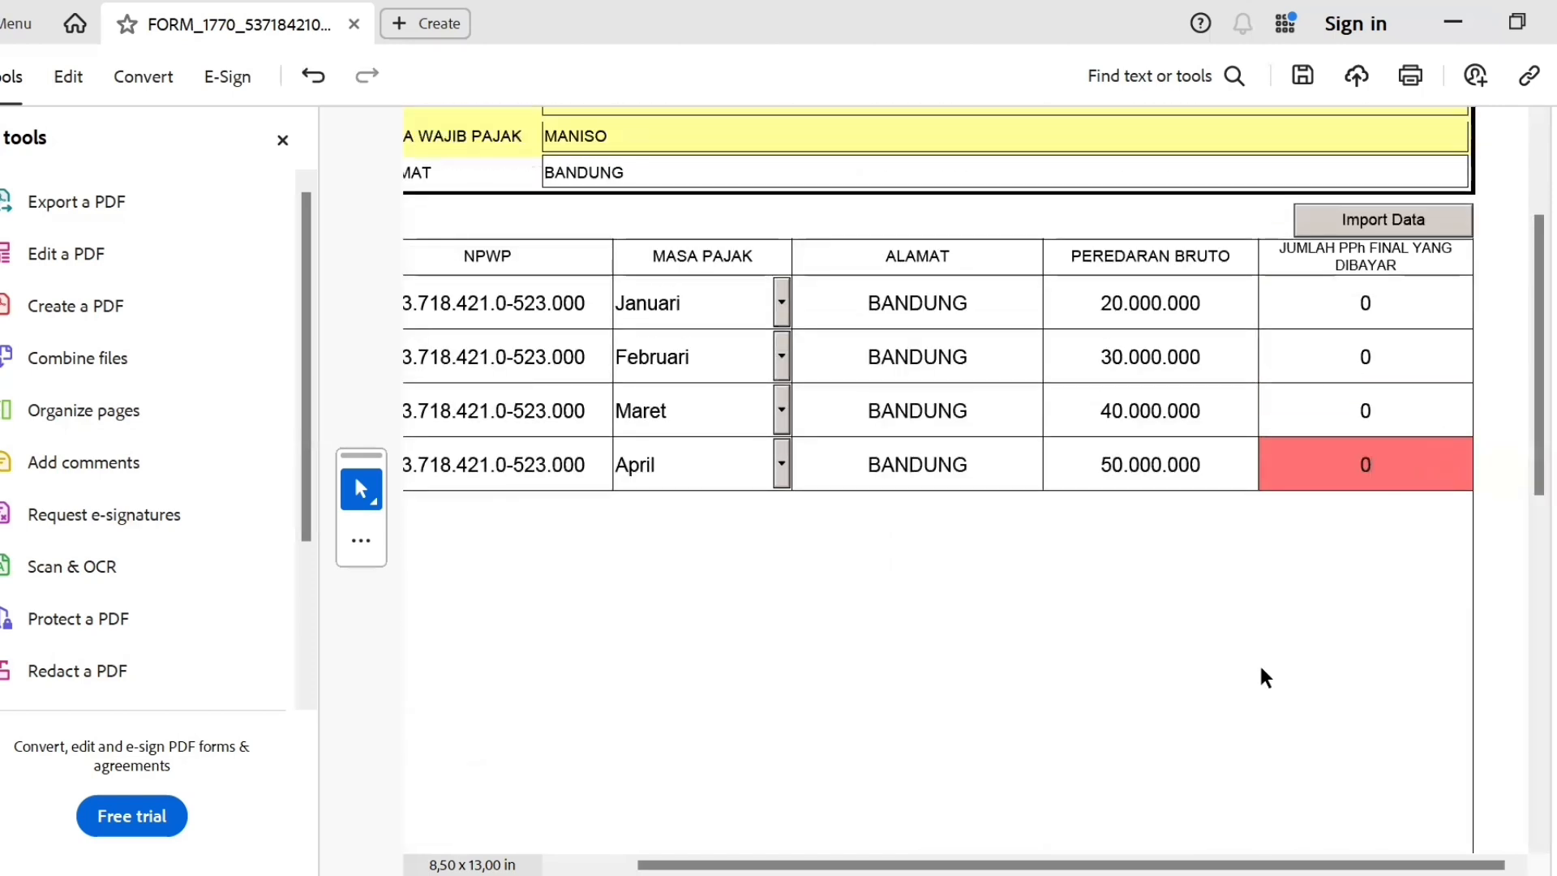
pyautogui.click(1261, 671)
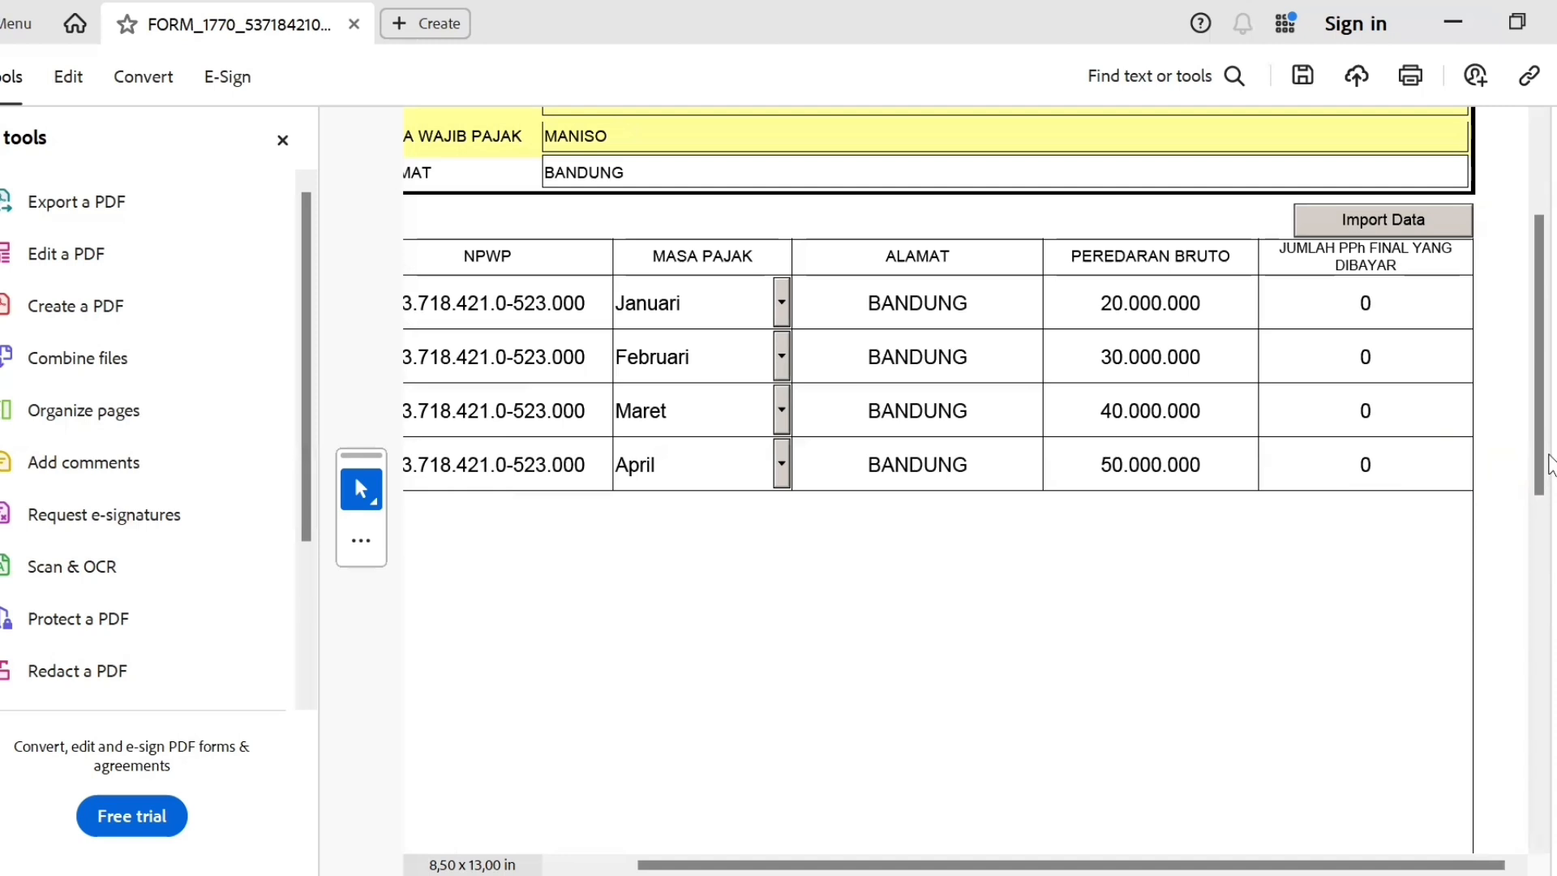
# - Add a fifth row to the PP23/PP55 list and copy the NPWP from the April row into it
pyautogui.moveTo(1539, 456); pyautogui.dragTo(1521, 551)
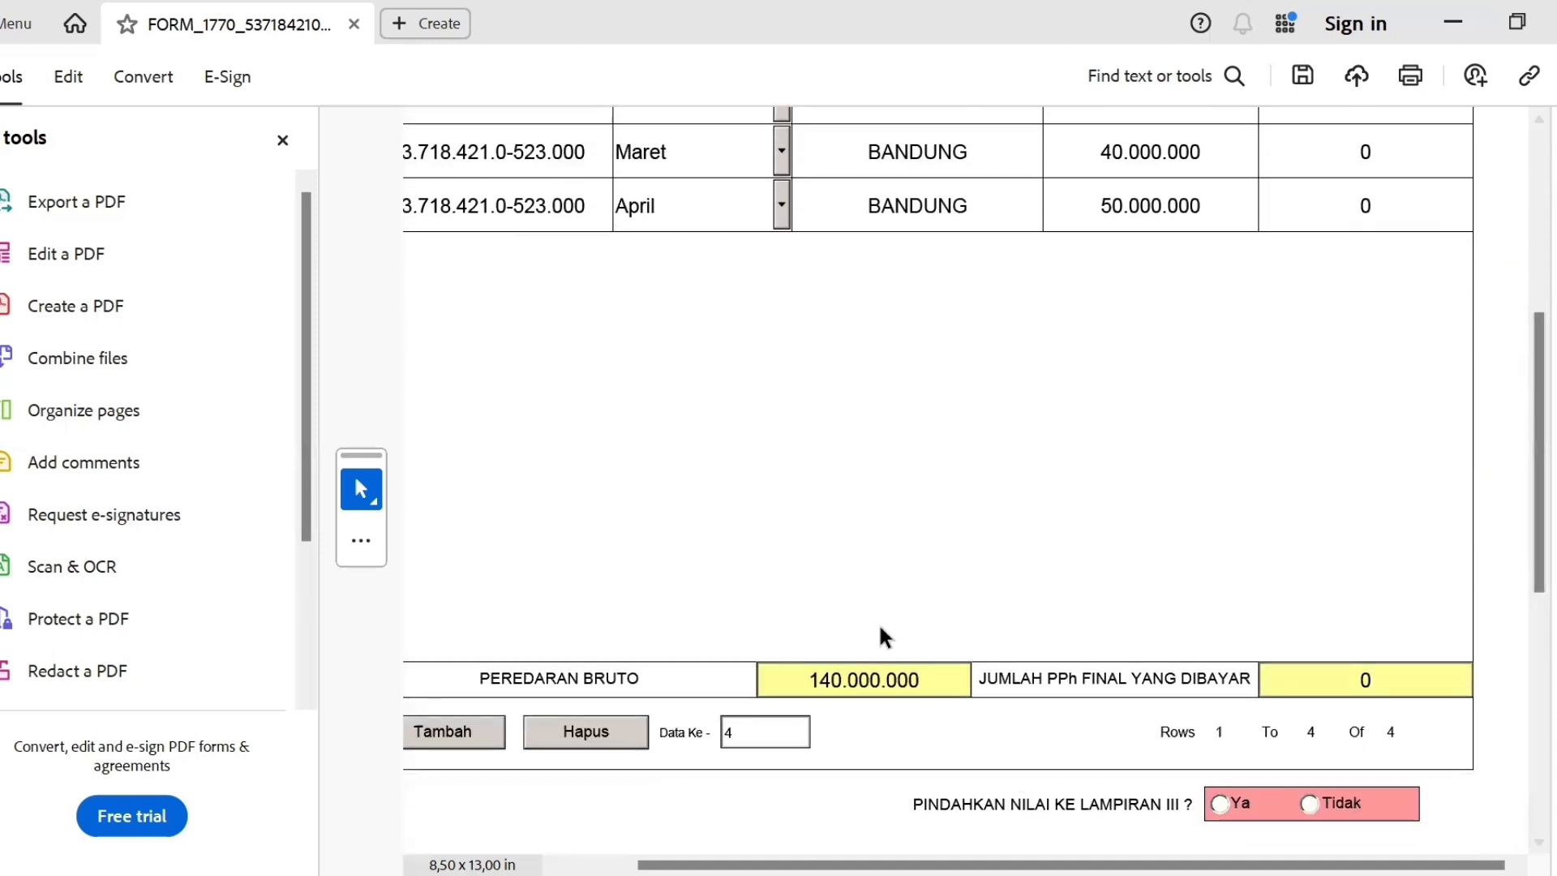
pyautogui.click(438, 730)
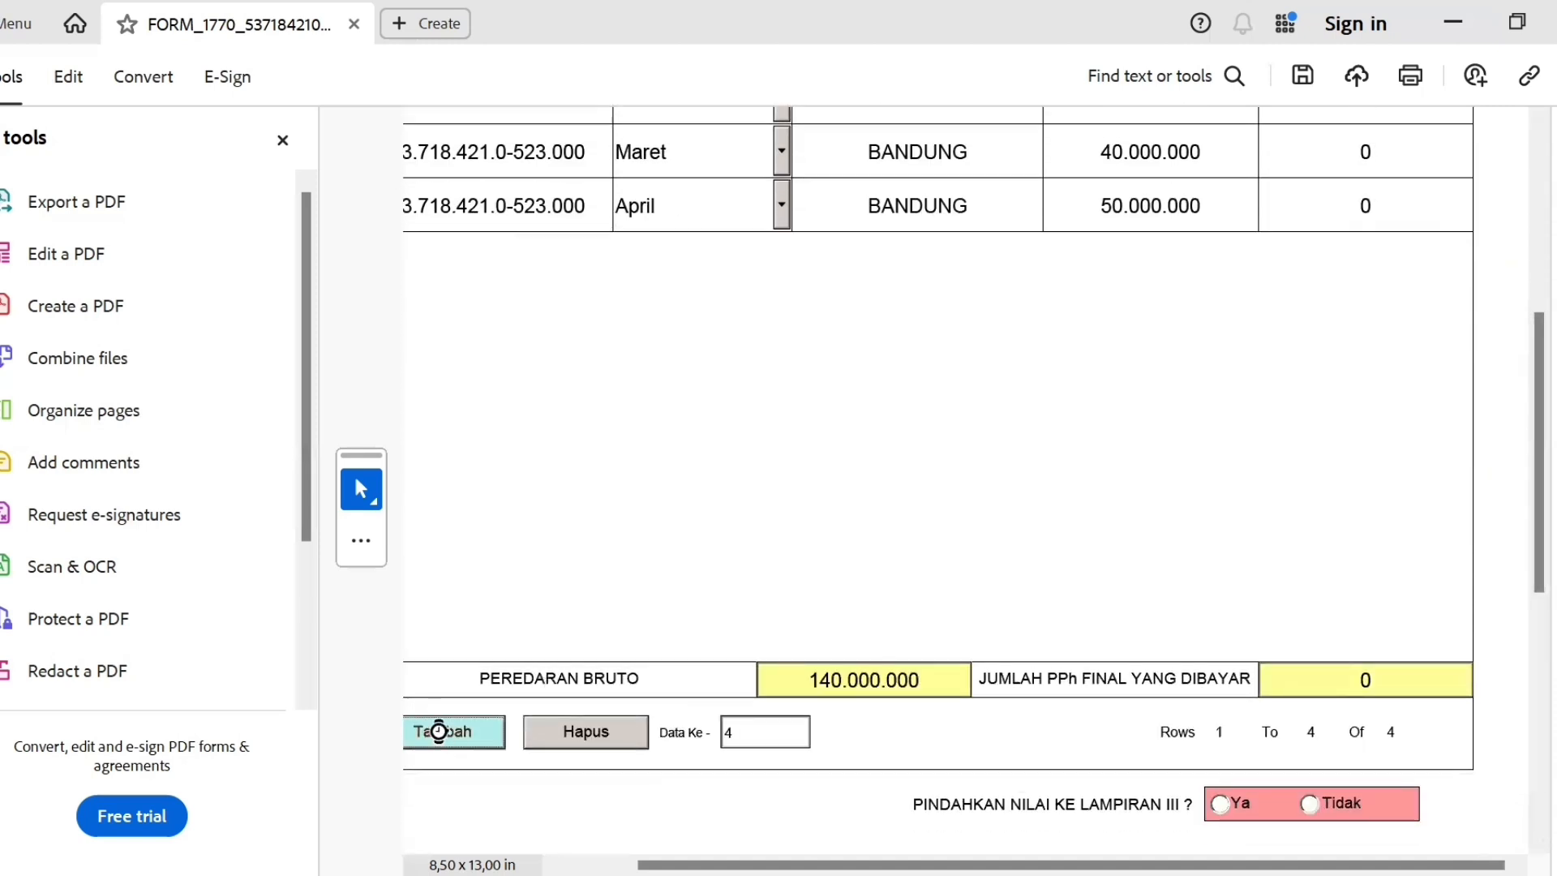
pyautogui.doubleClick(571, 206)
pyautogui.click(555, 265)
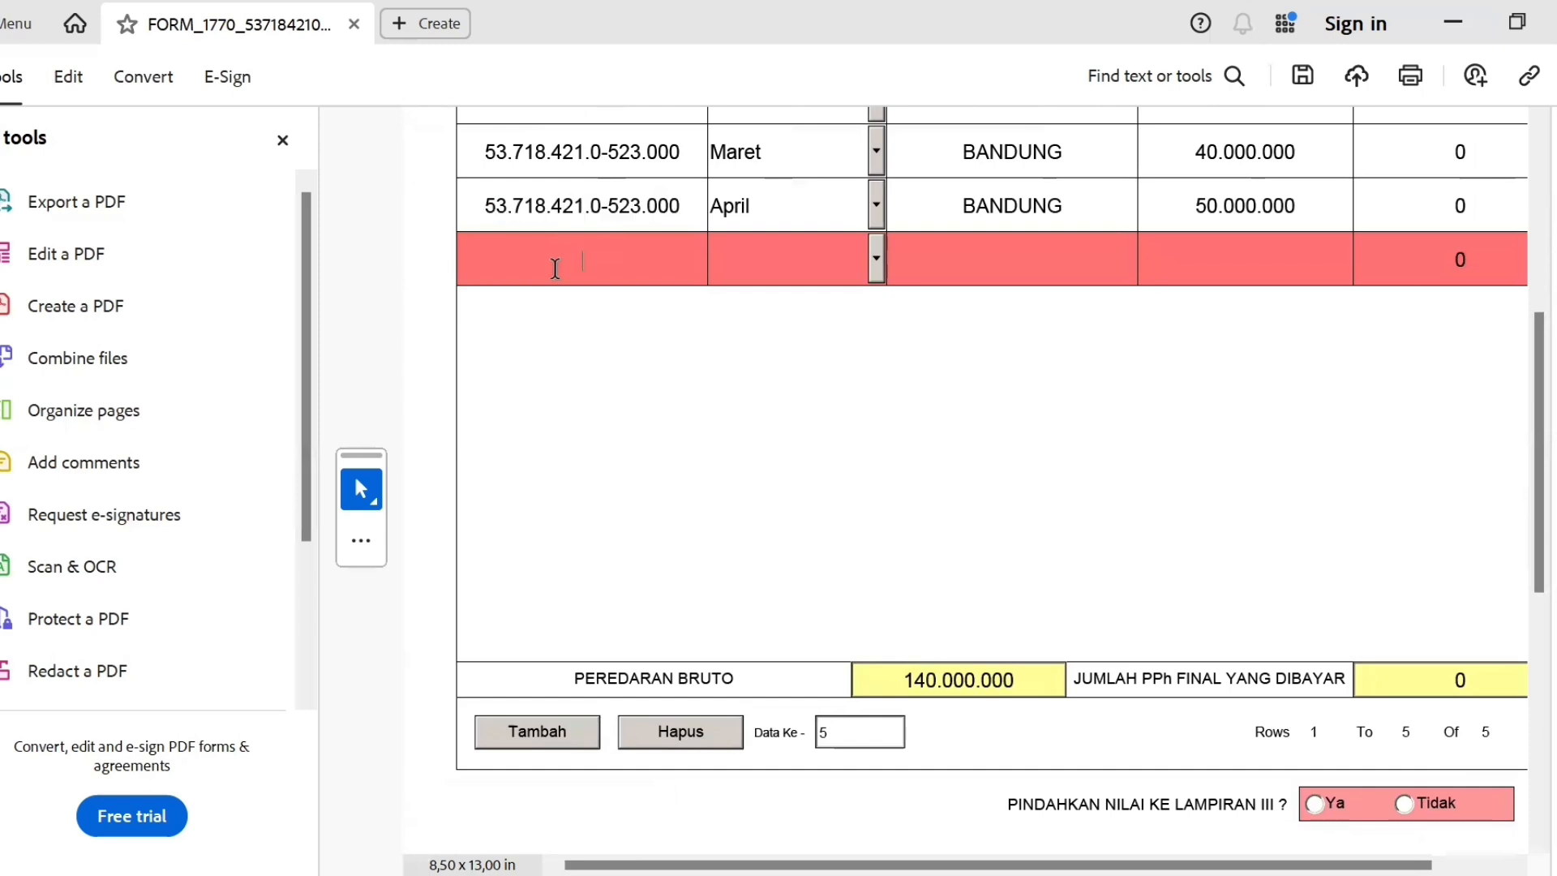
pyautogui.hotkey('ctrl', 'v')
# - Set the fifth row's tax period to Mei and copy the business address from the April row into it
pyautogui.click(877, 251)
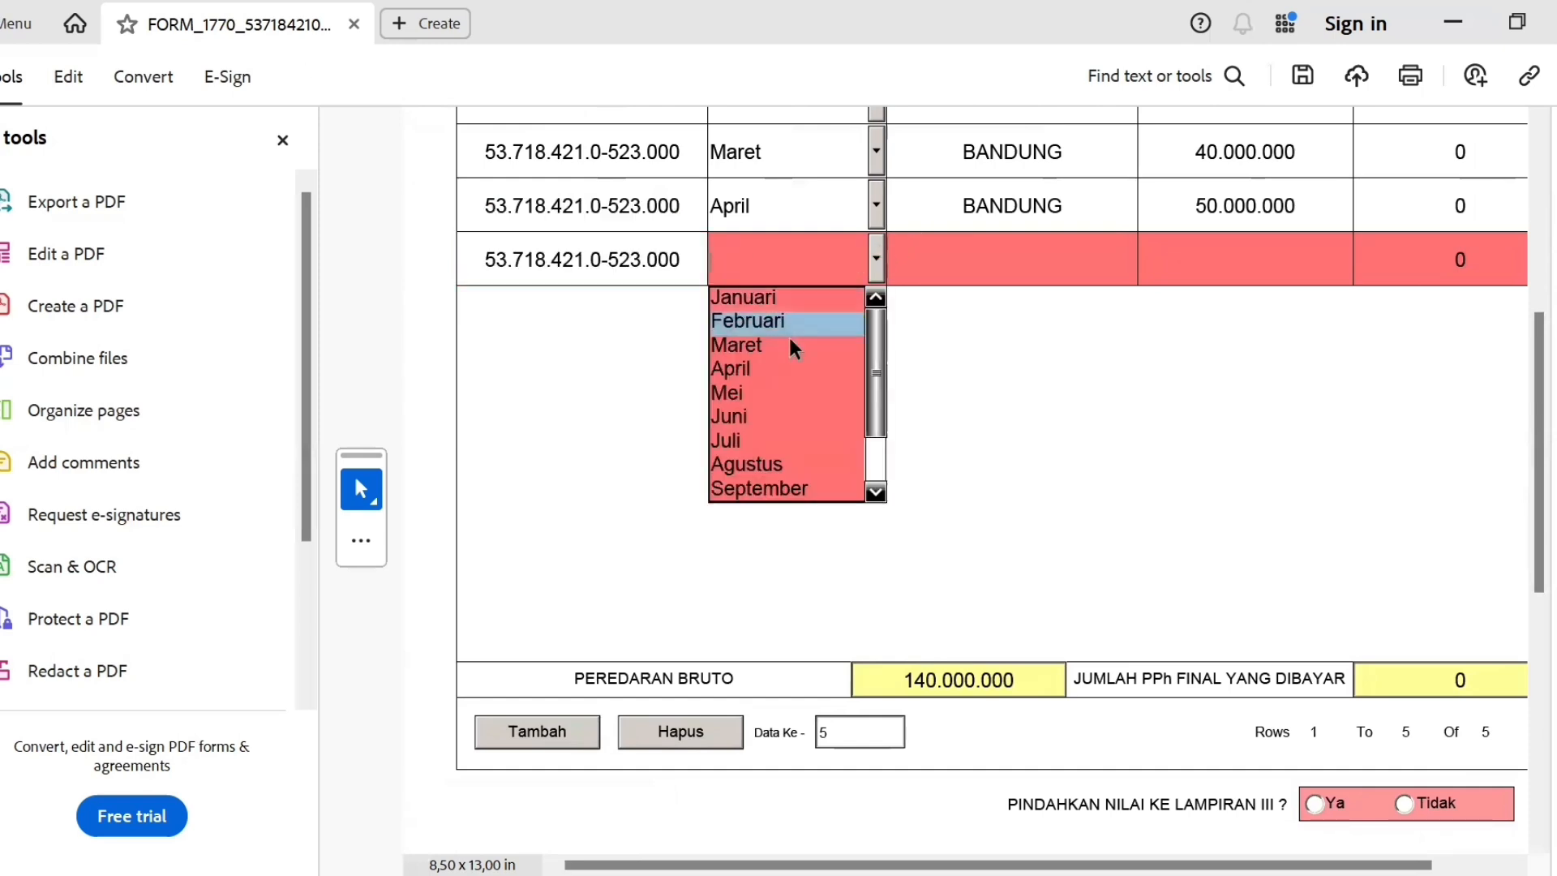
pyautogui.click(742, 392)
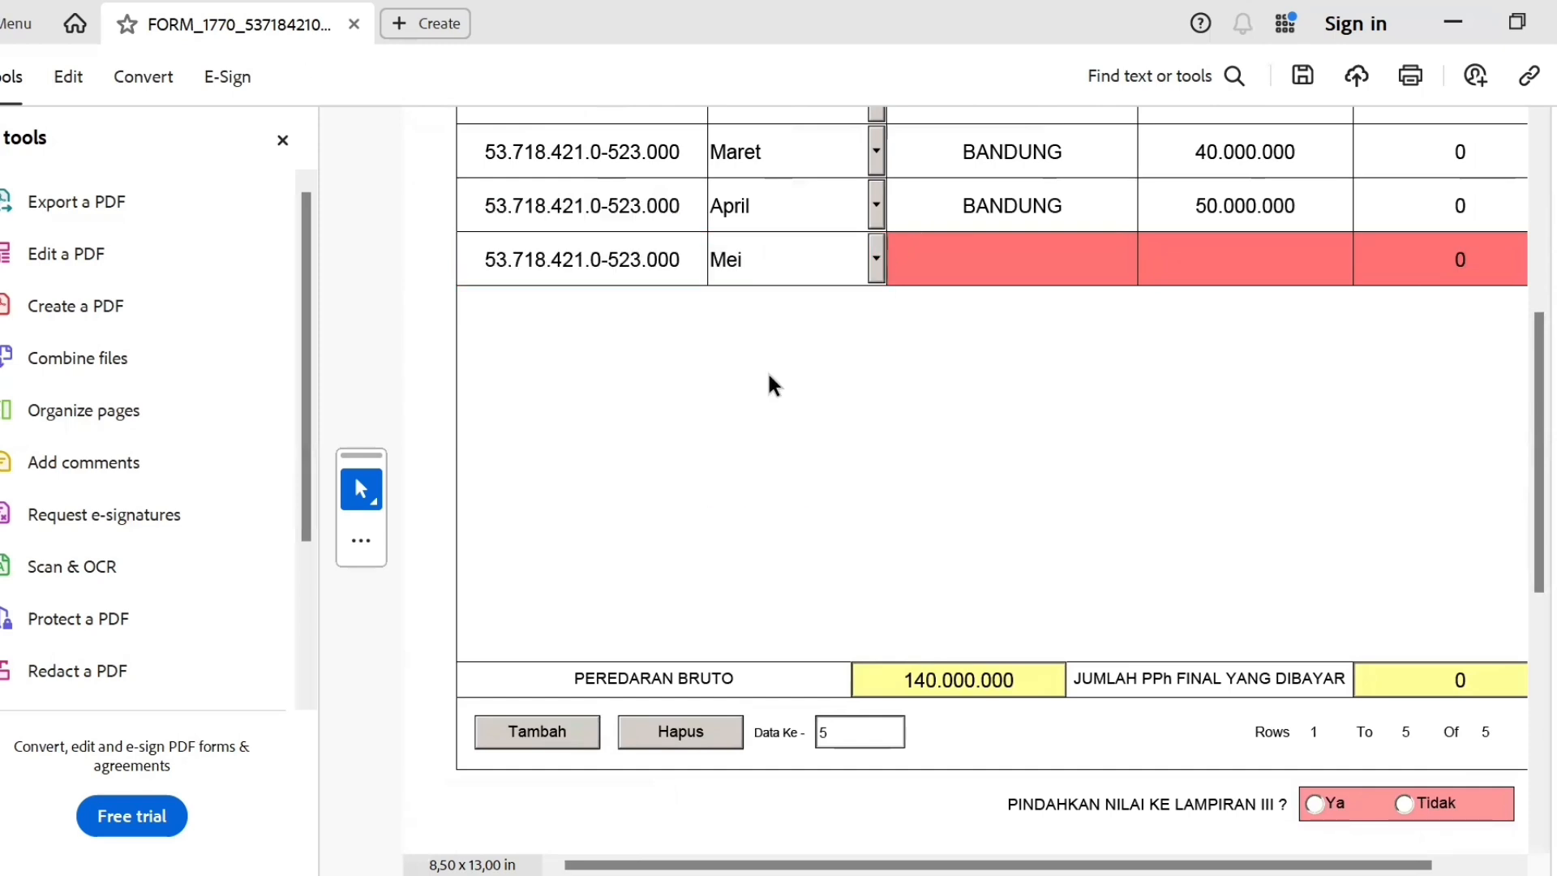
pyautogui.doubleClick(992, 227)
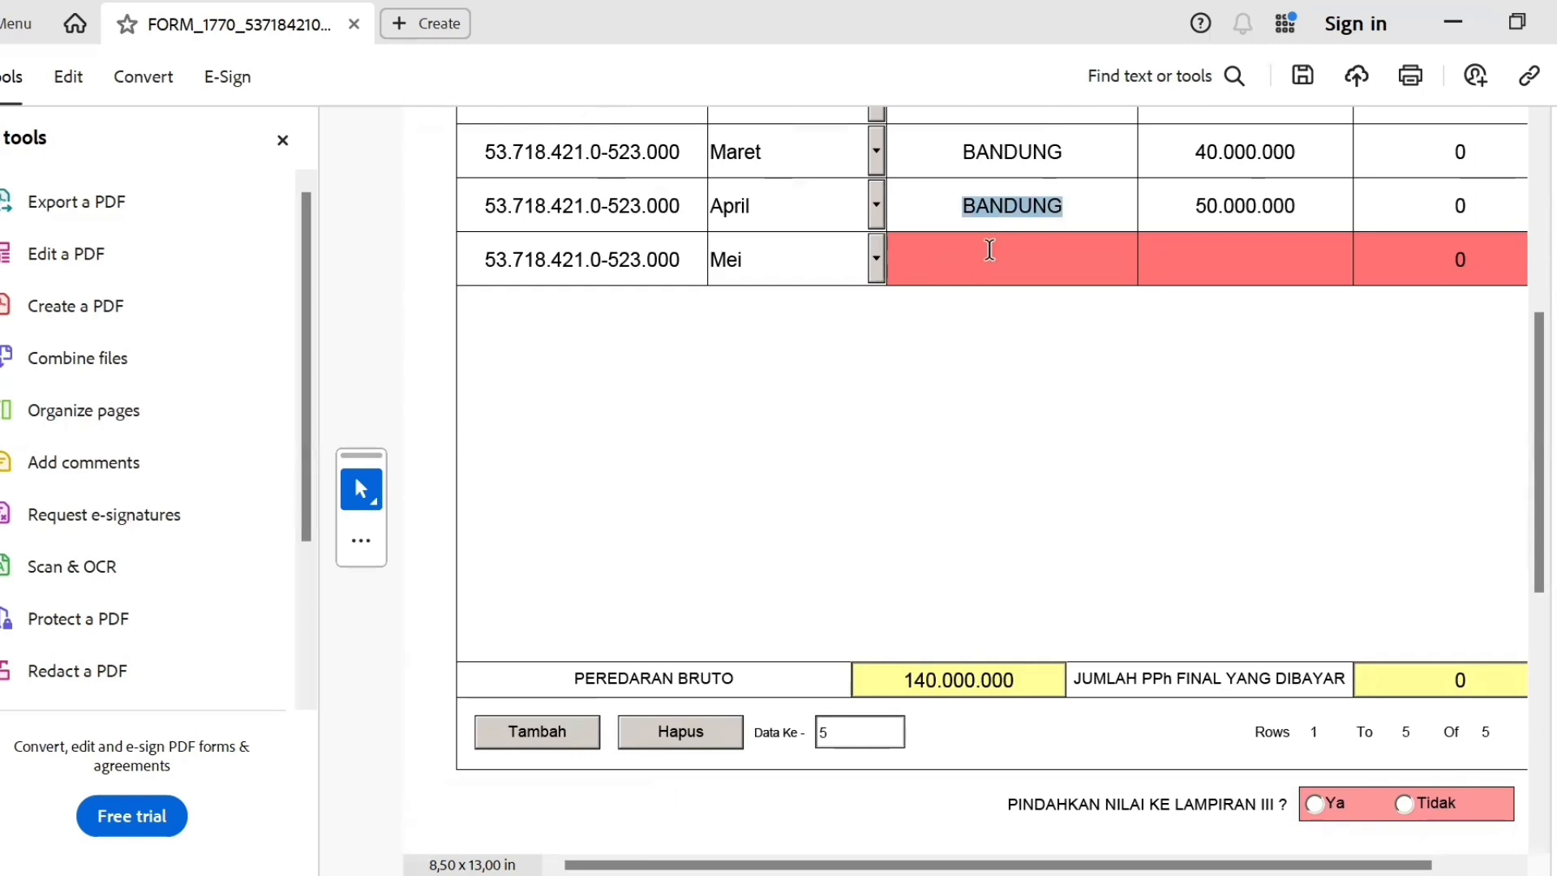
pyautogui.click(990, 250)
pyautogui.hotkey('ctrl', 'v')
# - Set the Mei row's gross turnover to 10.000.000 and its final income tax paid to 0
pyautogui.click(1222, 245)
pyautogui.write('1')
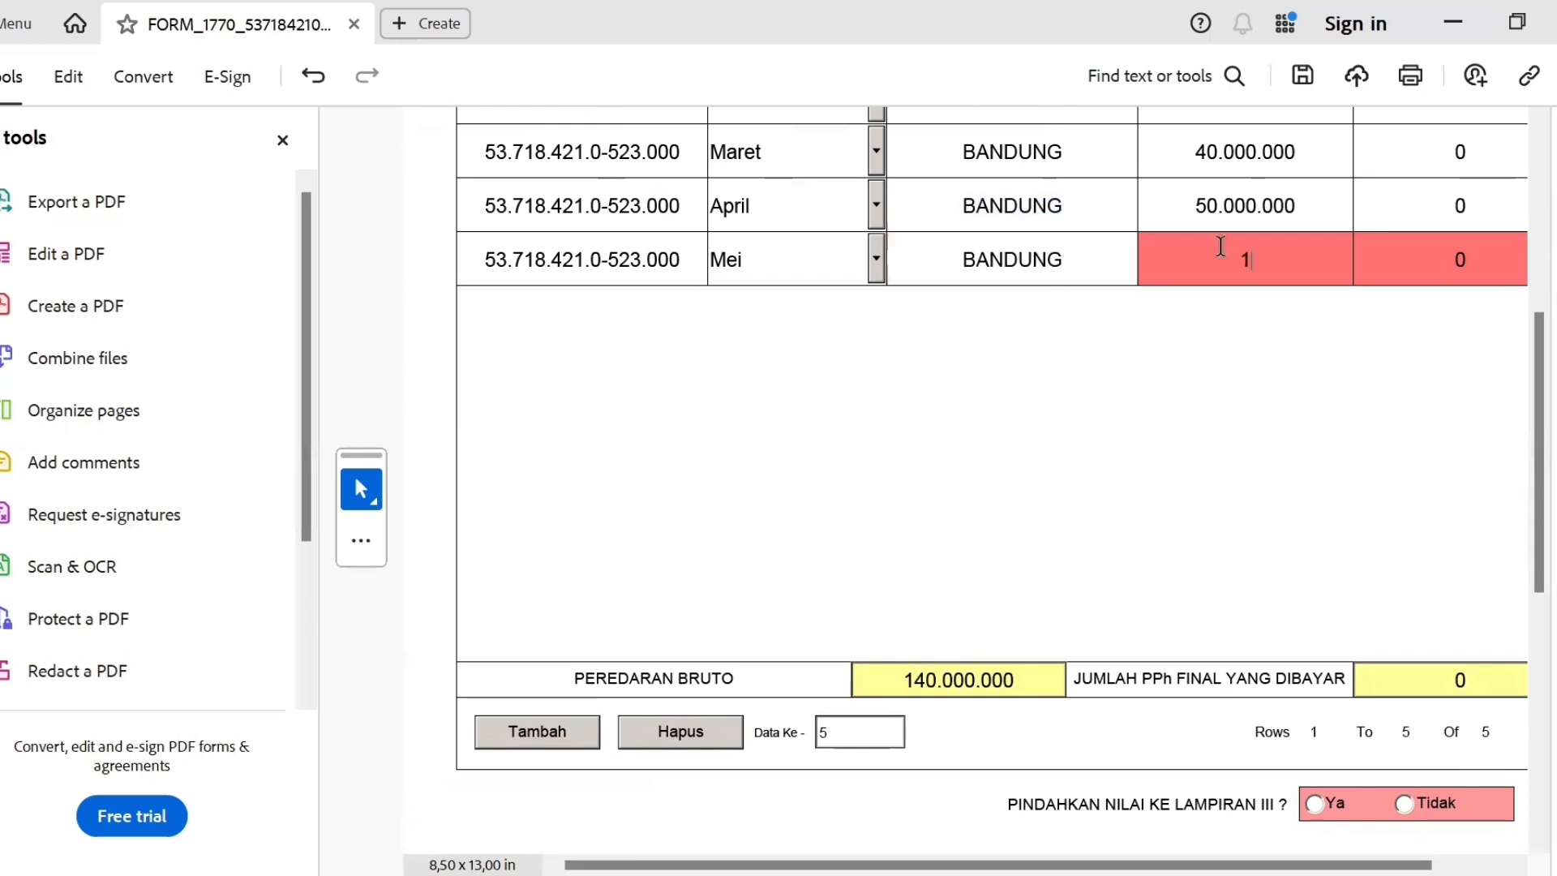
pyautogui.write('0.000.000')
pyautogui.press('Tab')
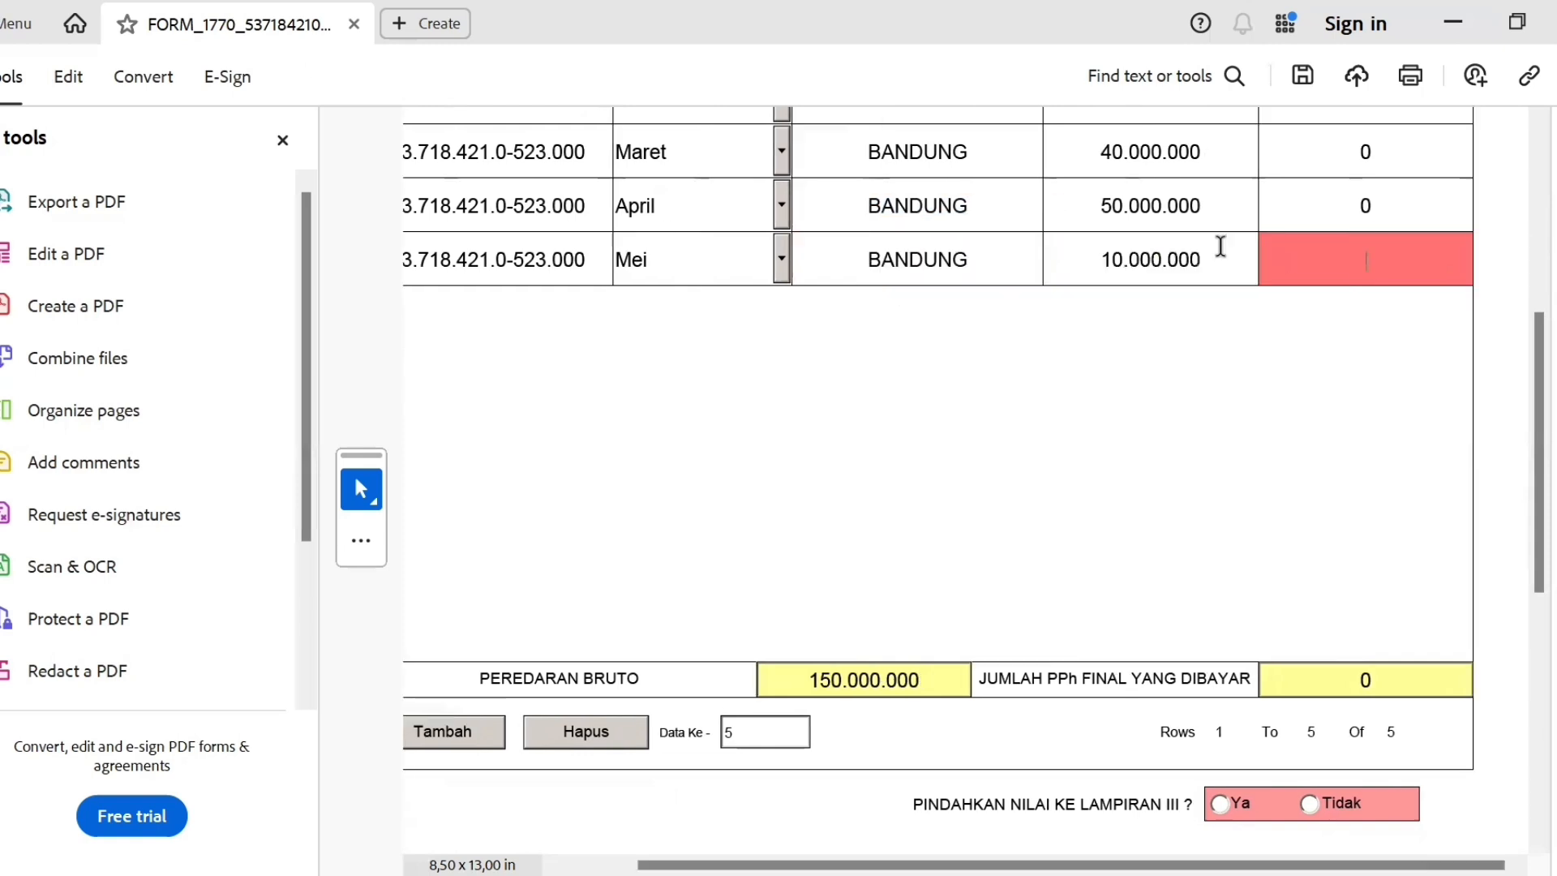
pyautogui.press('Tab')
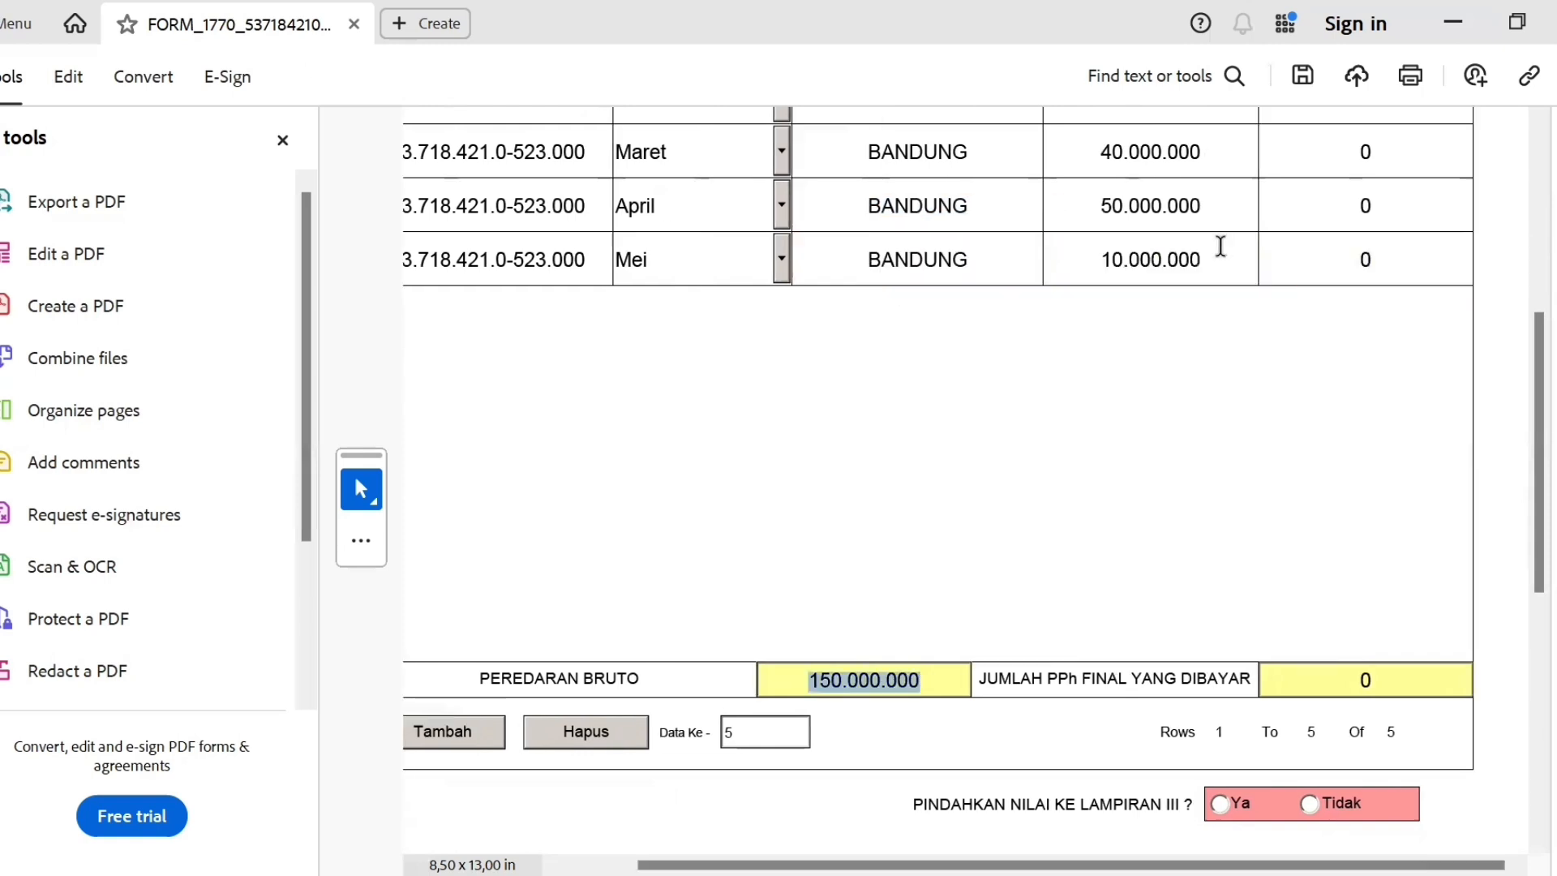
# - Add a sixth row to the PP23/PP55 list and copy the NPWP from the Mei row into it
pyautogui.click(479, 728)
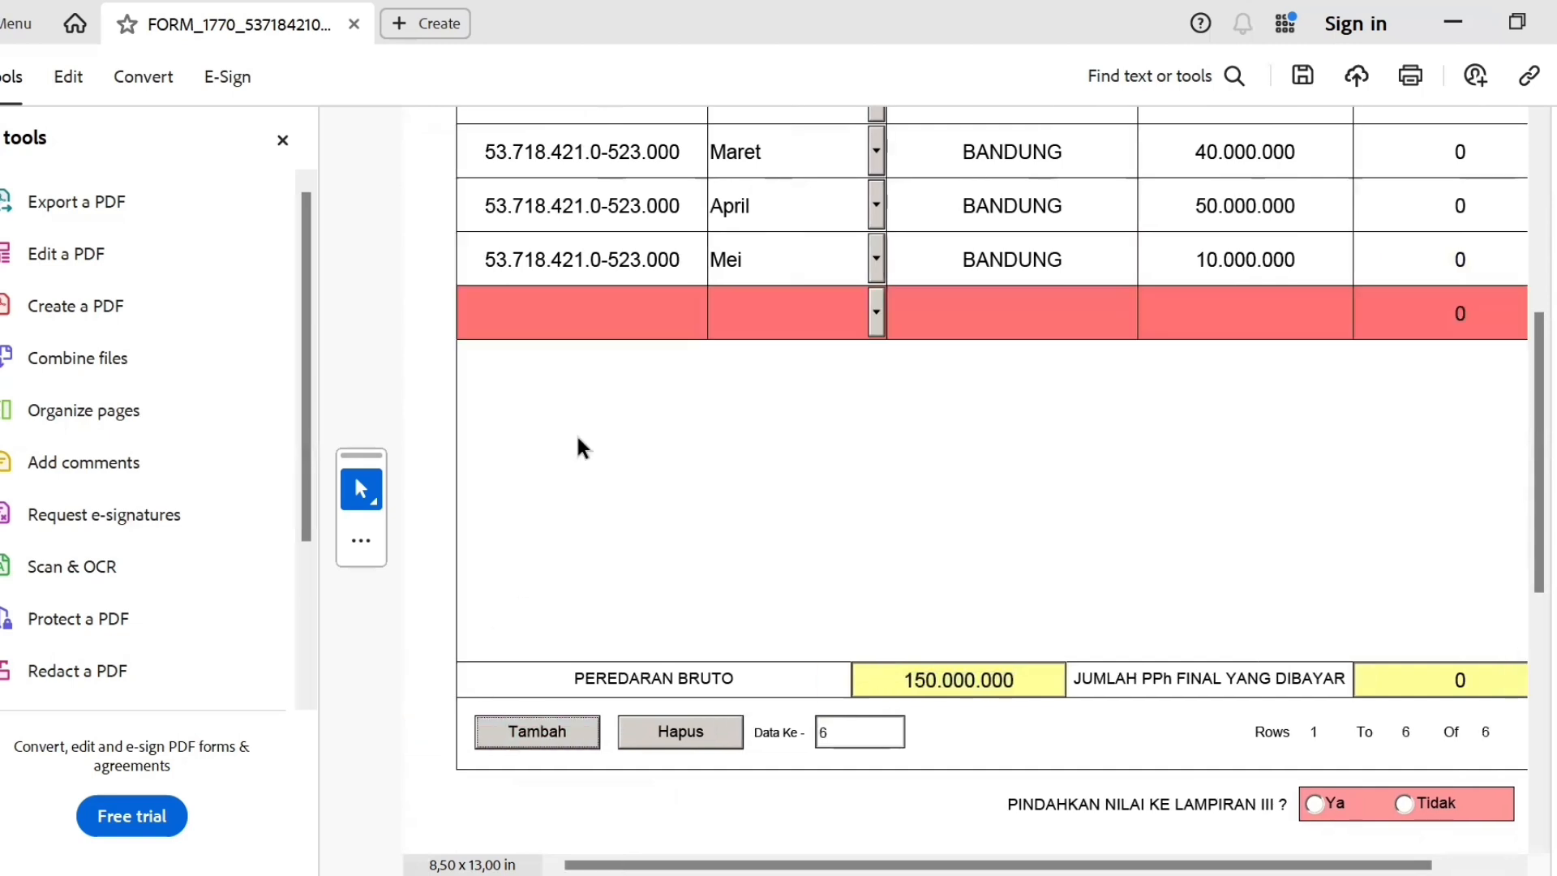
pyautogui.doubleClick(623, 253)
pyautogui.hotkey('ctrl', 'c')
pyautogui.click(604, 315)
pyautogui.hotkey('ctrl', 'v')
# - Set the sixth row's tax period to Juni and copy the business address from the Mei row into it
pyautogui.click(871, 306)
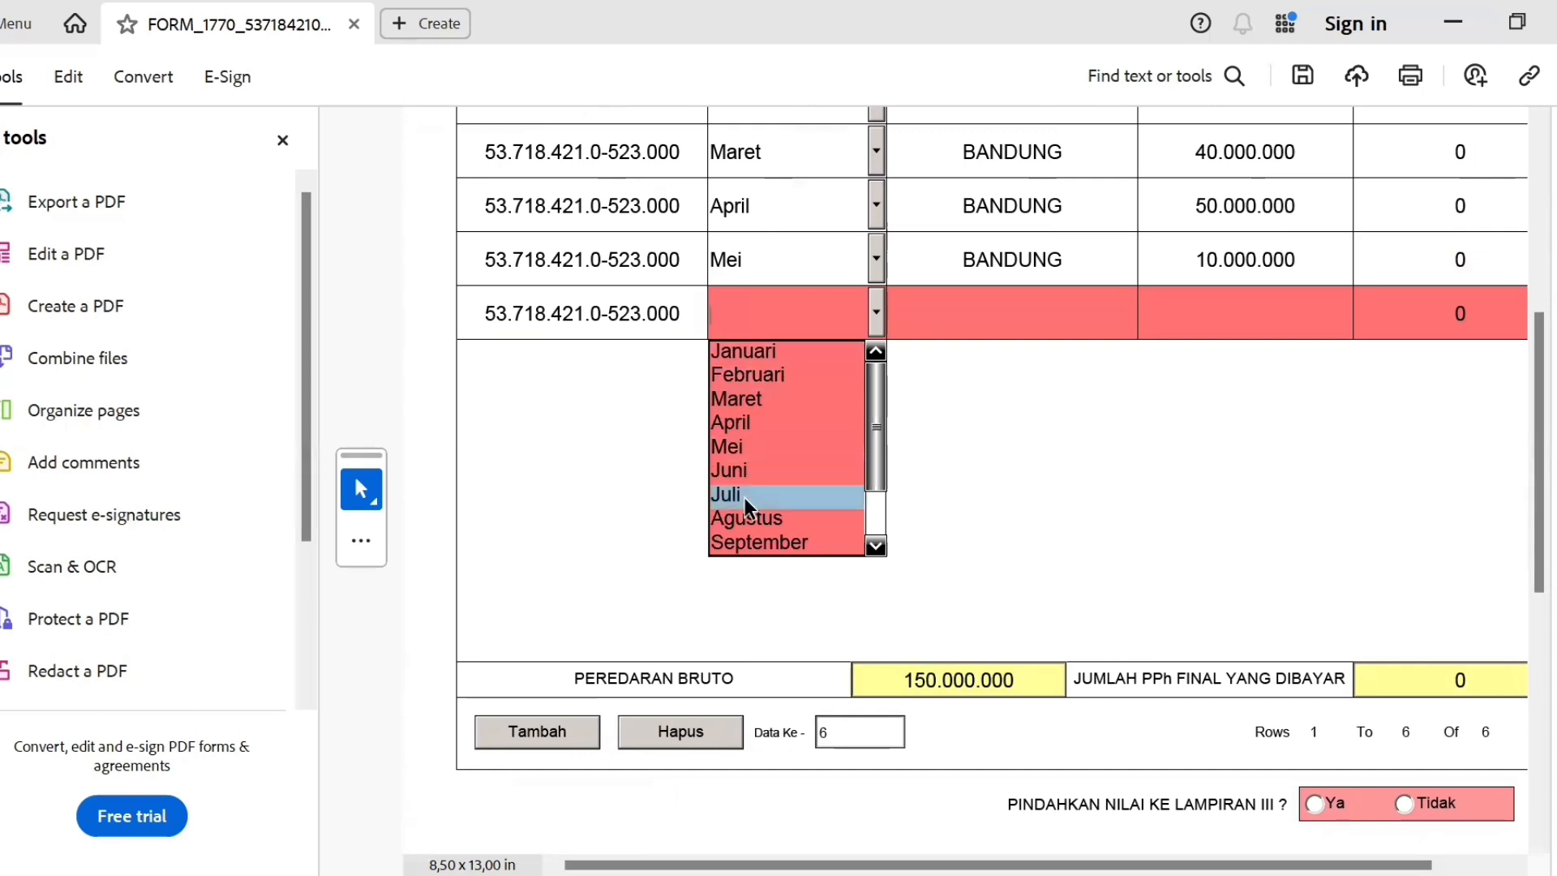
pyautogui.click(737, 472)
pyautogui.doubleClick(987, 261)
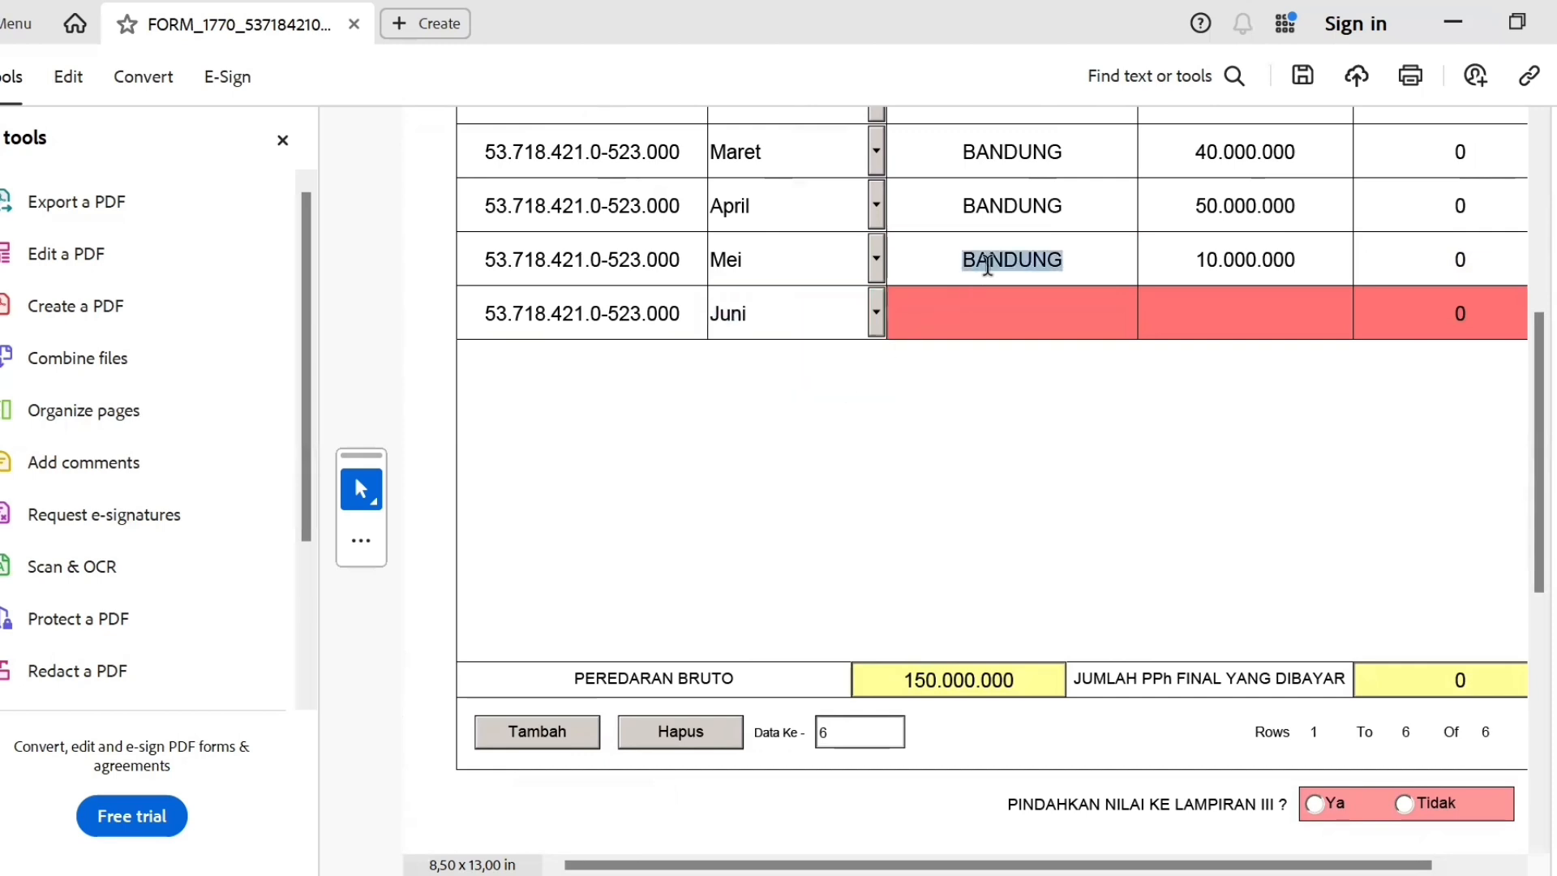
pyautogui.click(986, 307)
pyautogui.hotkey('ctrl', 'v')
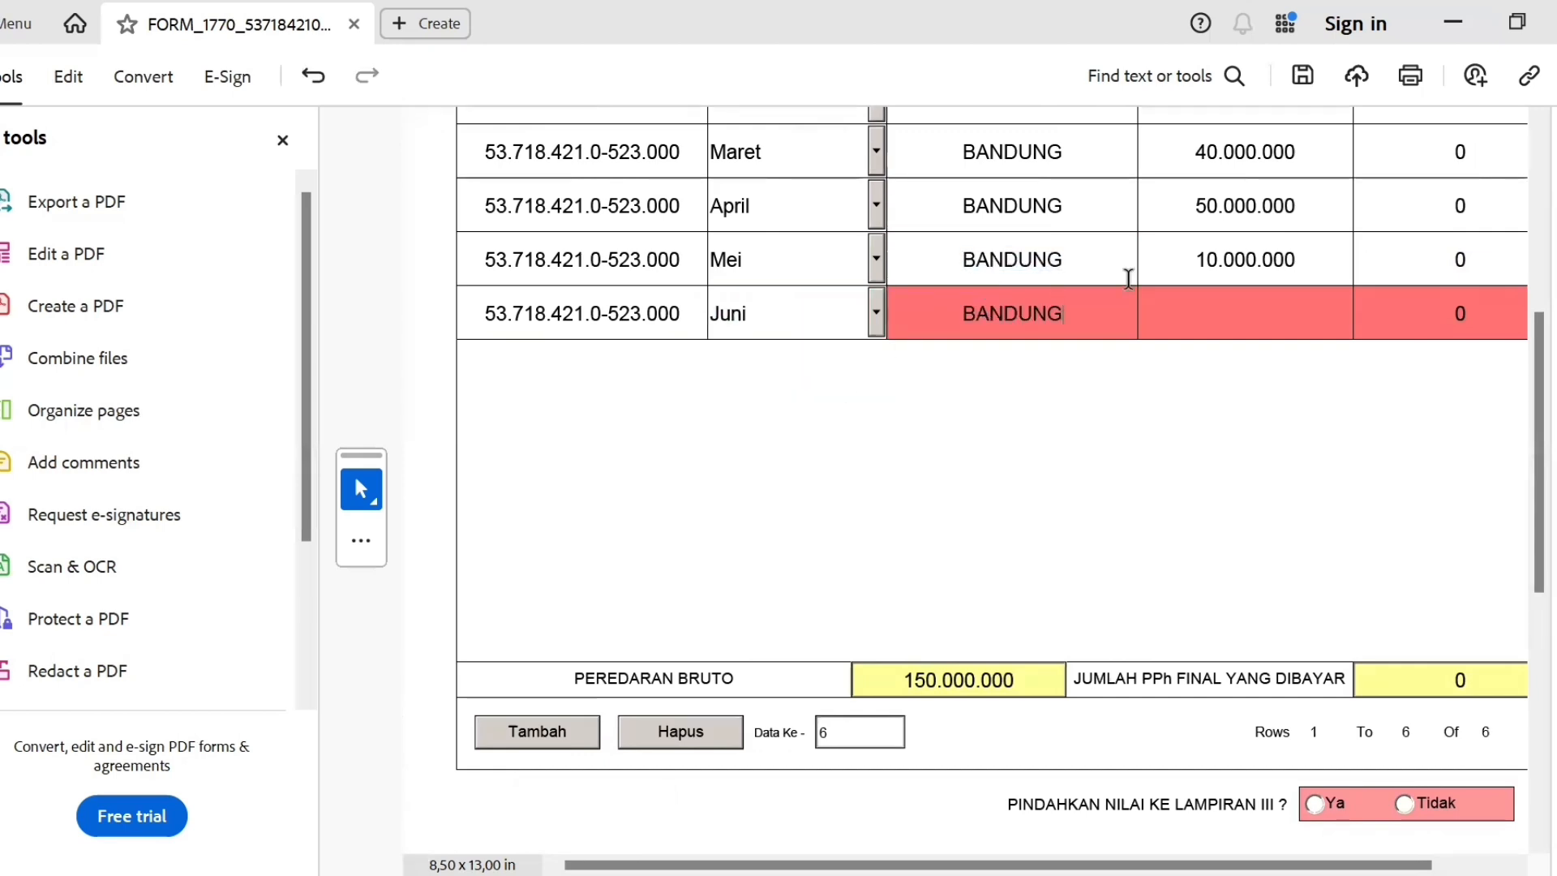
# - Copy the Mei row's gross turnover of 10.000.000 into the Juni row and set its final income tax paid to 0
pyautogui.doubleClick(1212, 264)
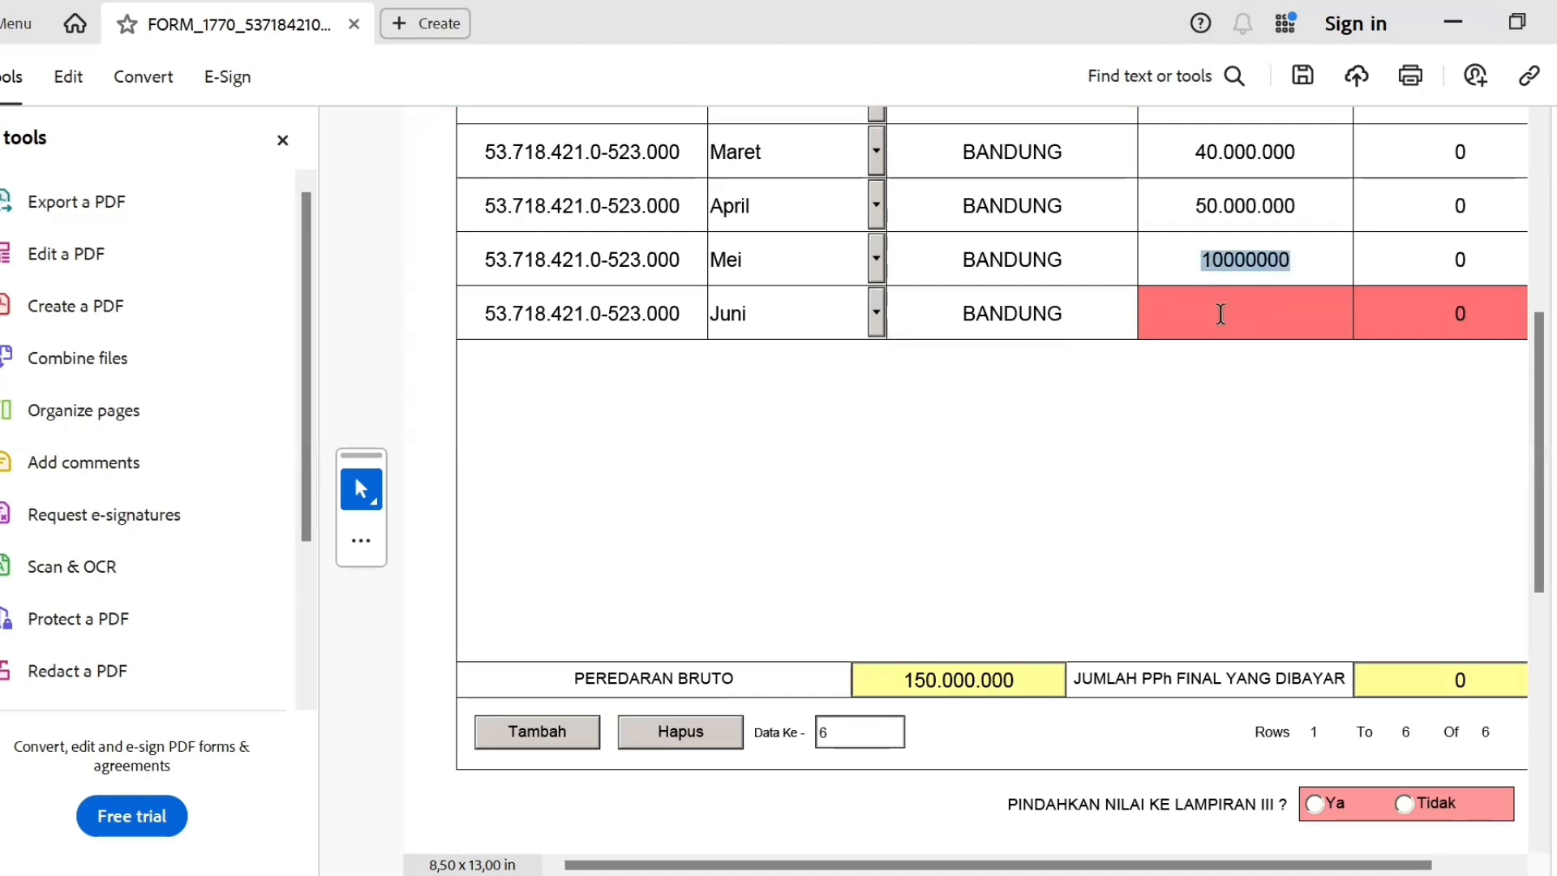
pyautogui.click(1221, 313)
pyautogui.hotkey('ctrl', 'v')
pyautogui.click(1440, 302)
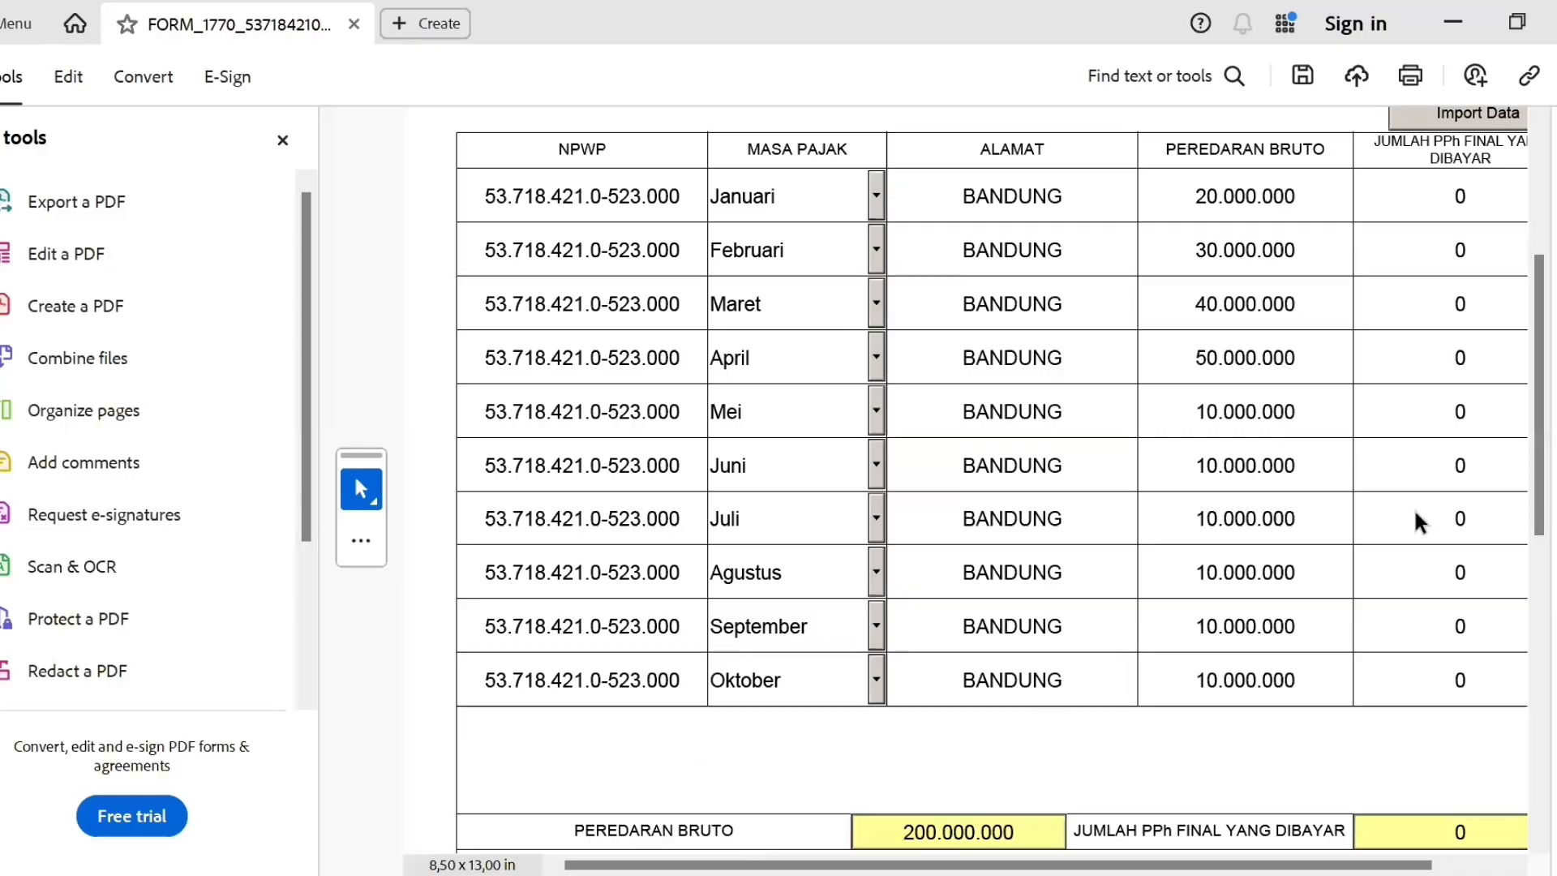
# - Try to add another row after Oktober, and go to the next page of the PP23/PP55 list
pyautogui.scroll(-2, 1531, 480)
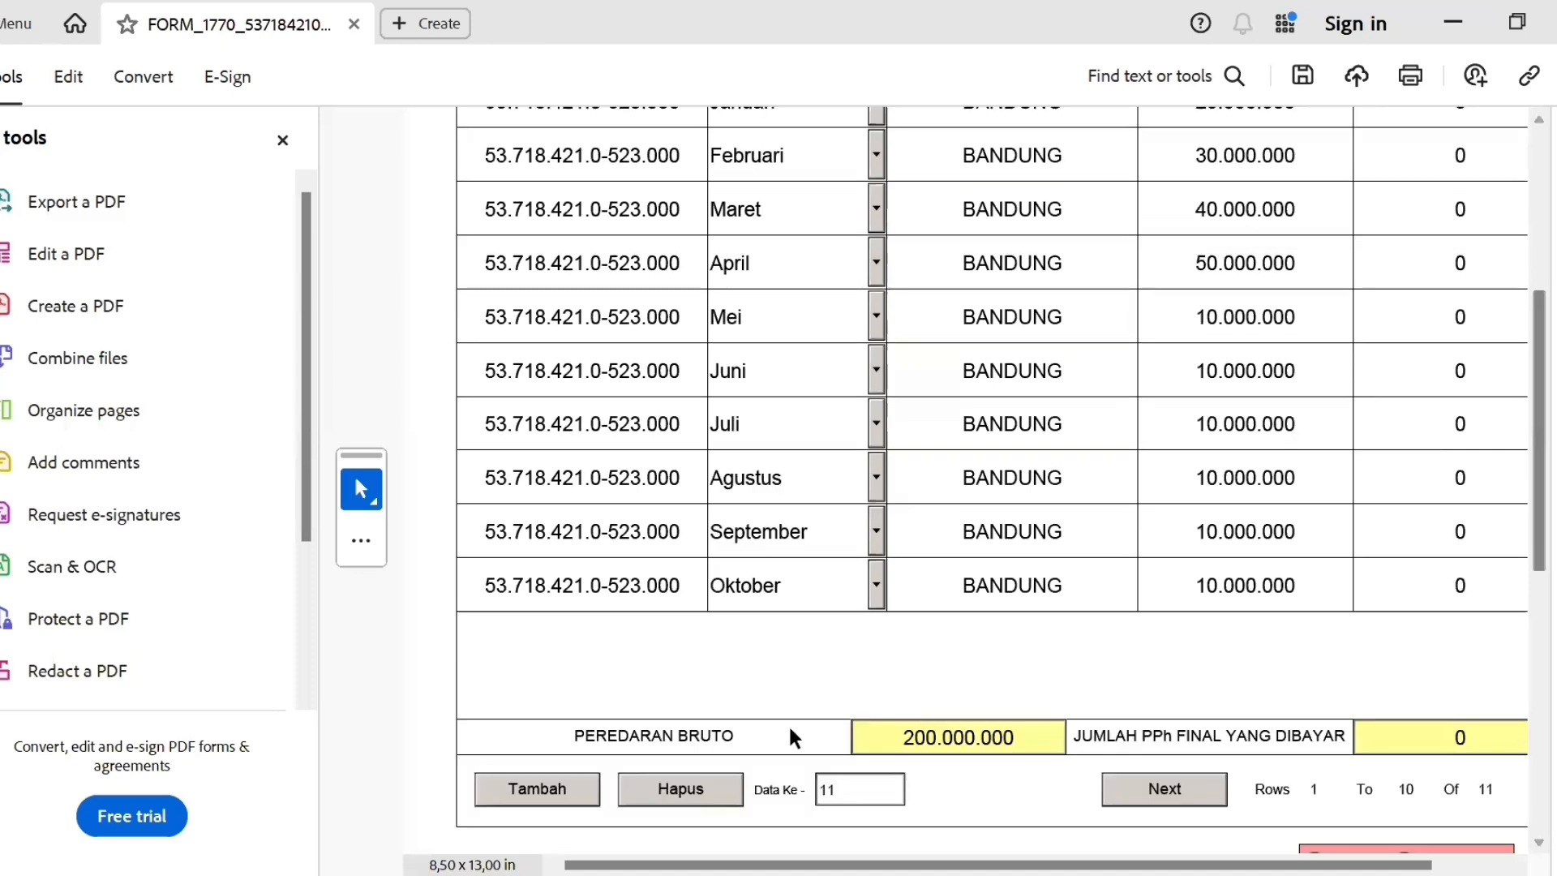
pyautogui.click(567, 807)
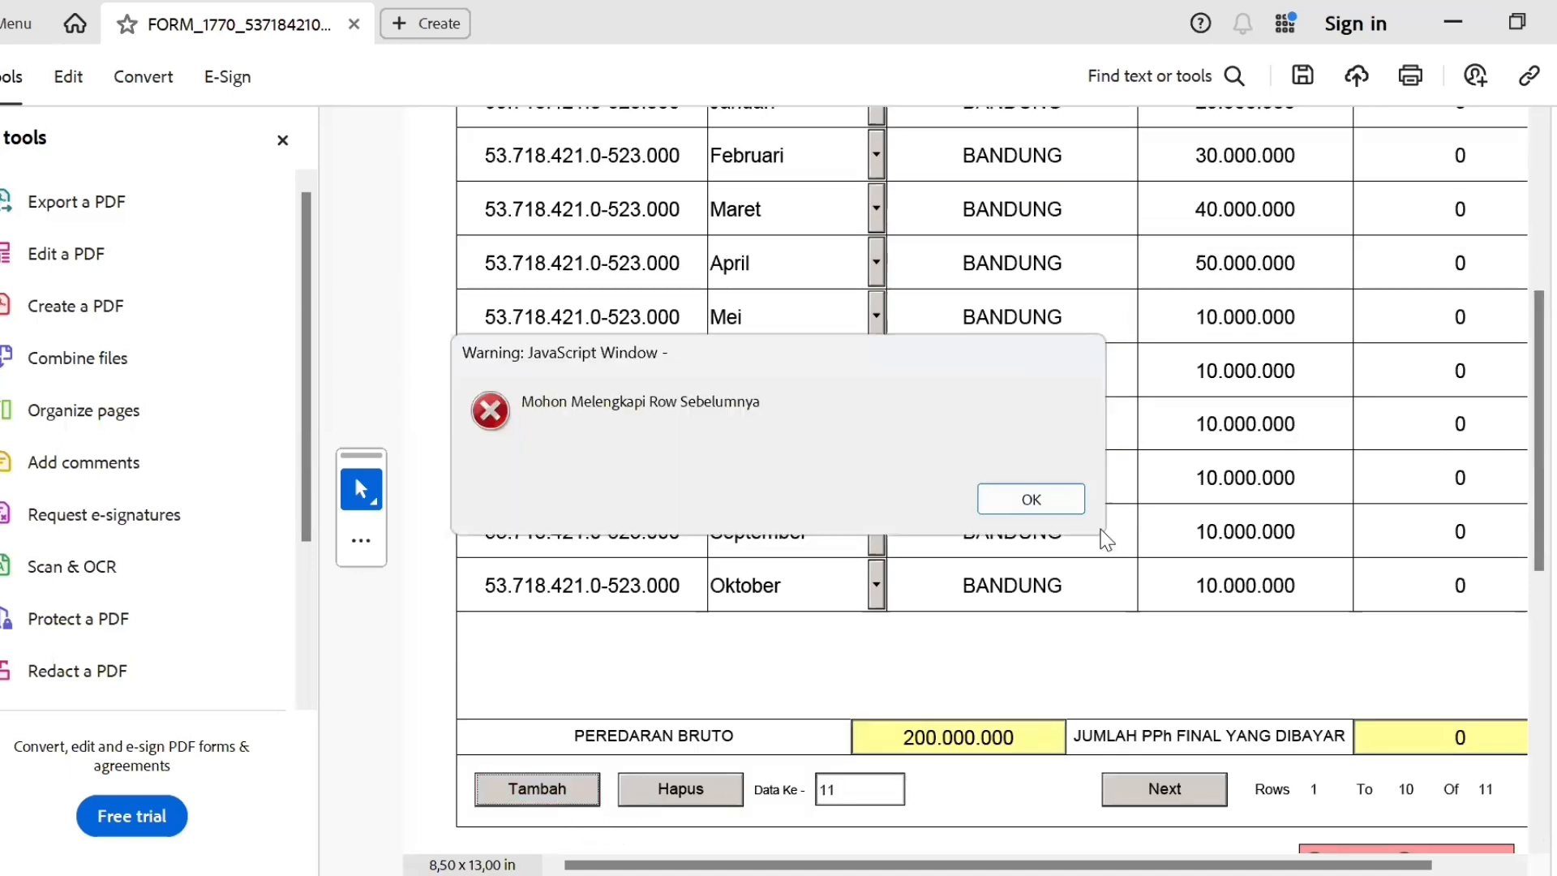
pyautogui.press('Return')
pyautogui.click(1149, 785)
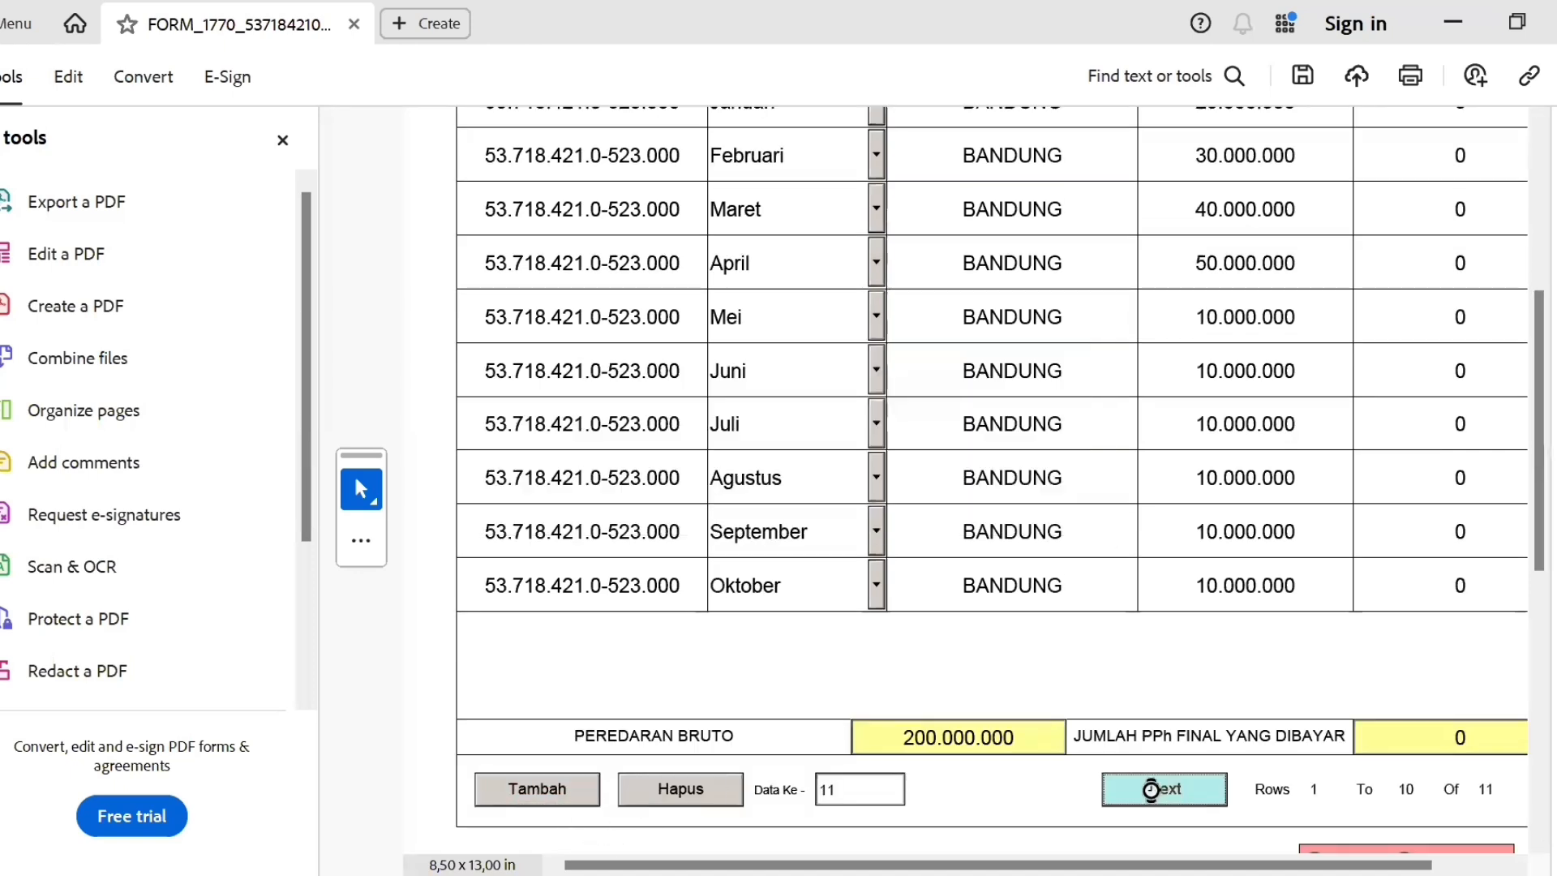
pyautogui.moveTo(1532, 497); pyautogui.dragTo(1531, 409)
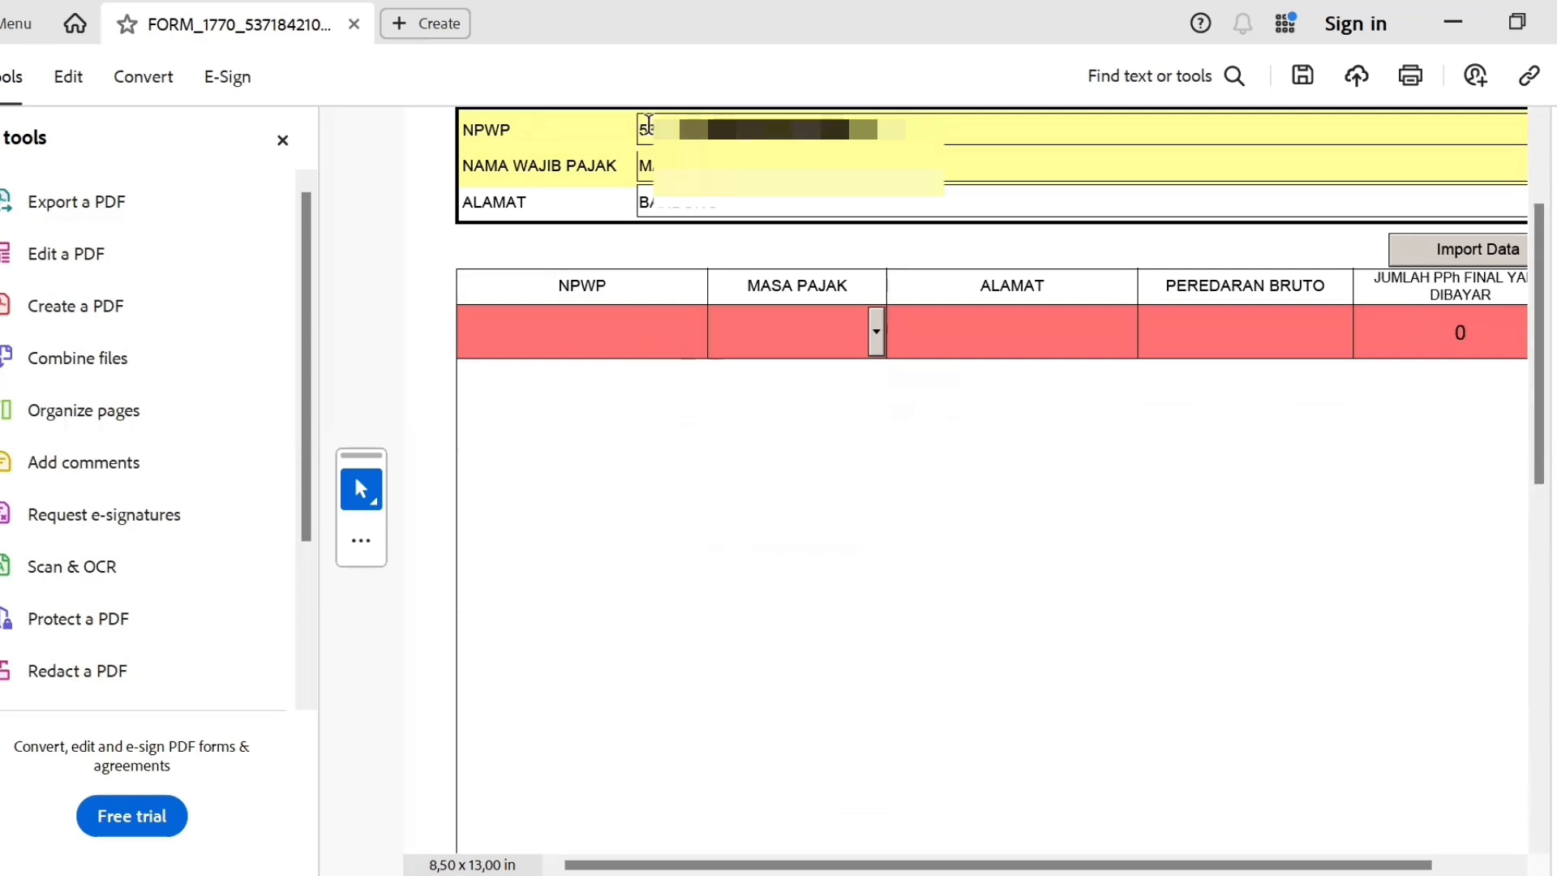
# - Copy the taxpayer's NPWP from the form header into the empty eleventh row
pyautogui.moveTo(640, 130); pyautogui.dragTo(766, 131)
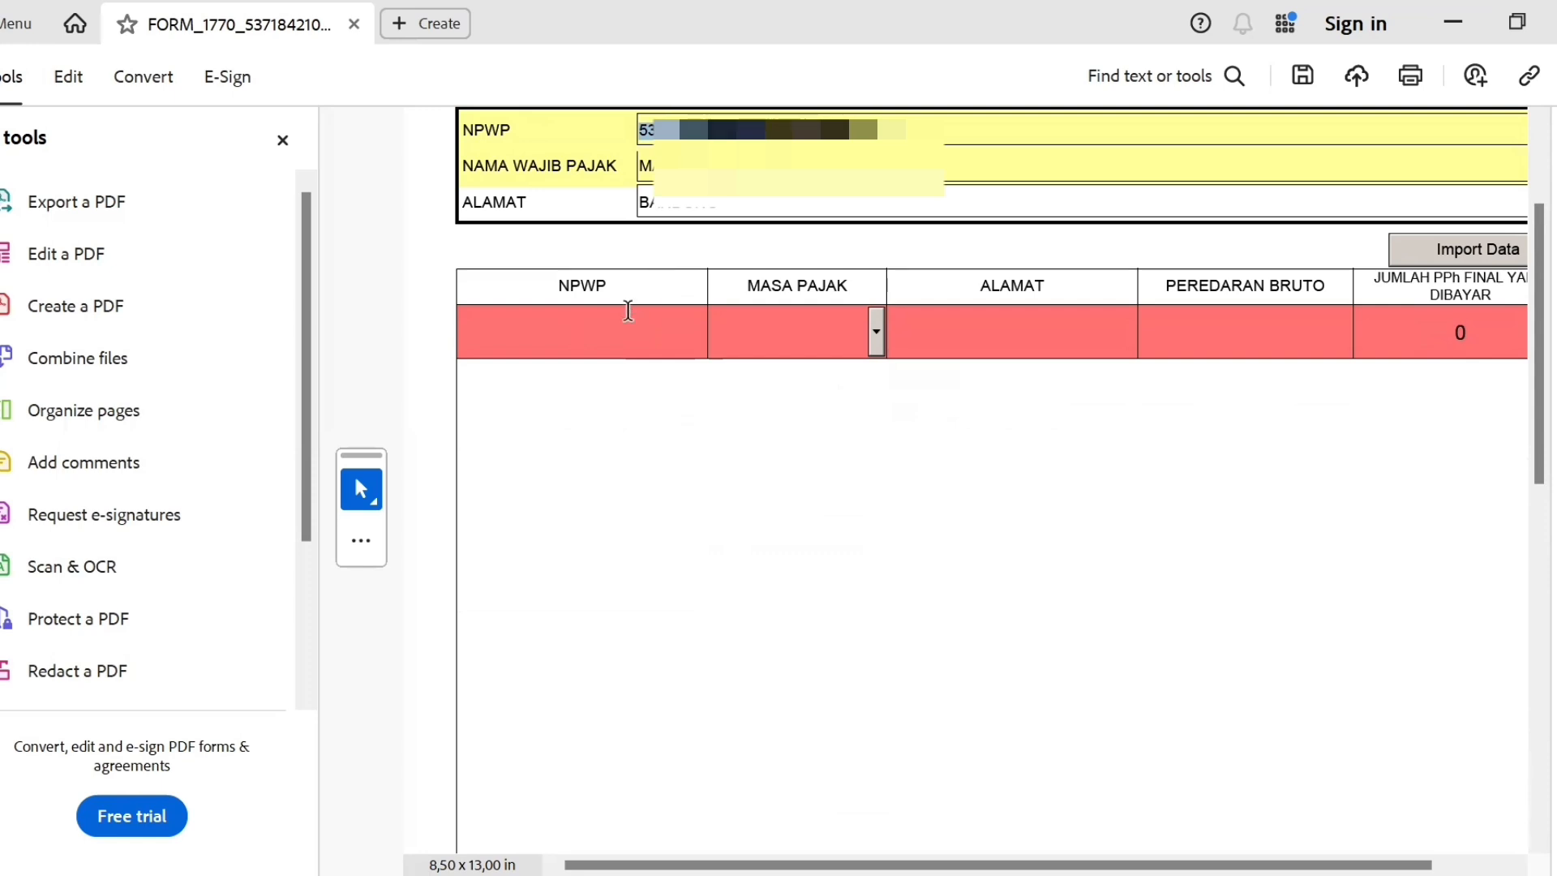
pyautogui.hotkey('ctrl', 'c')
pyautogui.click(629, 310)
pyautogui.hotkey('ctrl', 'v')
# - Set the eleventh row's tax period to November
pyautogui.click(877, 331)
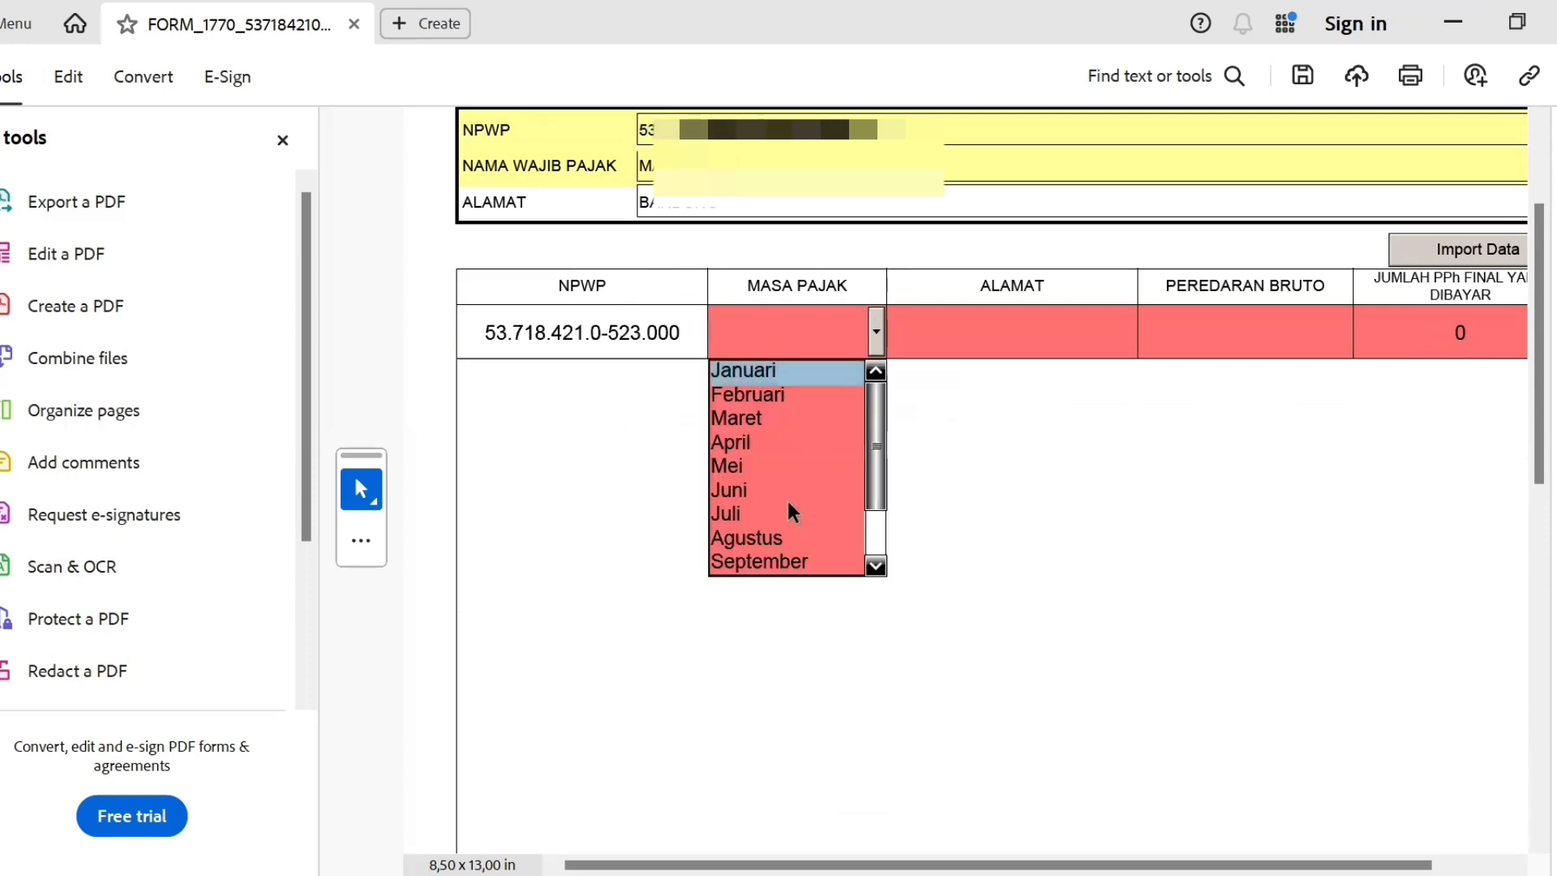
pyautogui.click(888, 478)
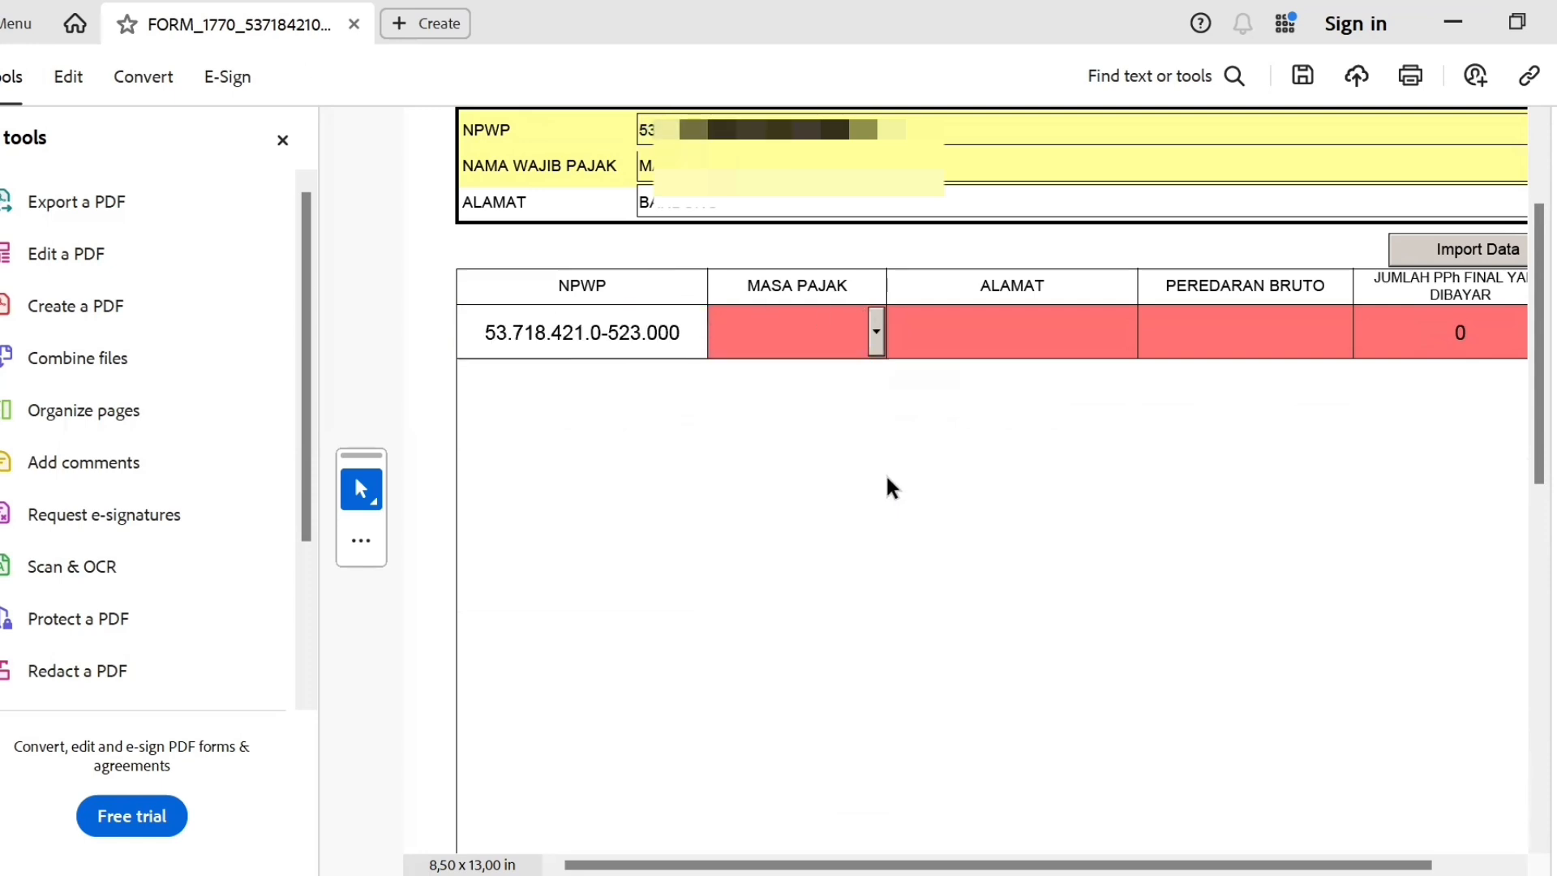
pyautogui.click(878, 341)
pyautogui.click(886, 404)
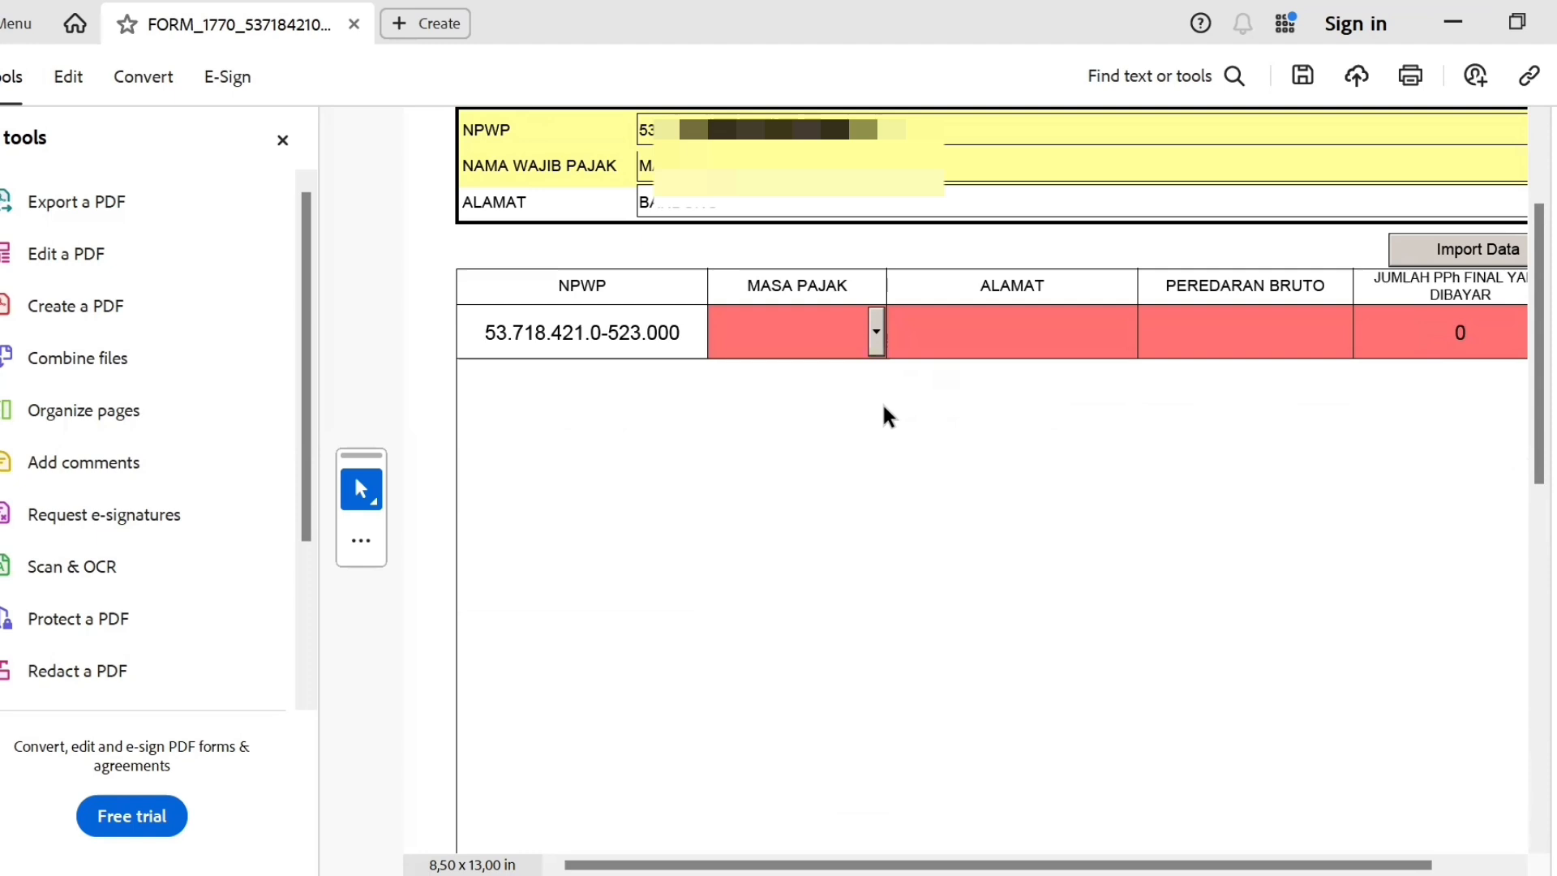
pyautogui.click(880, 336)
pyautogui.moveTo(874, 401); pyautogui.dragTo(871, 459)
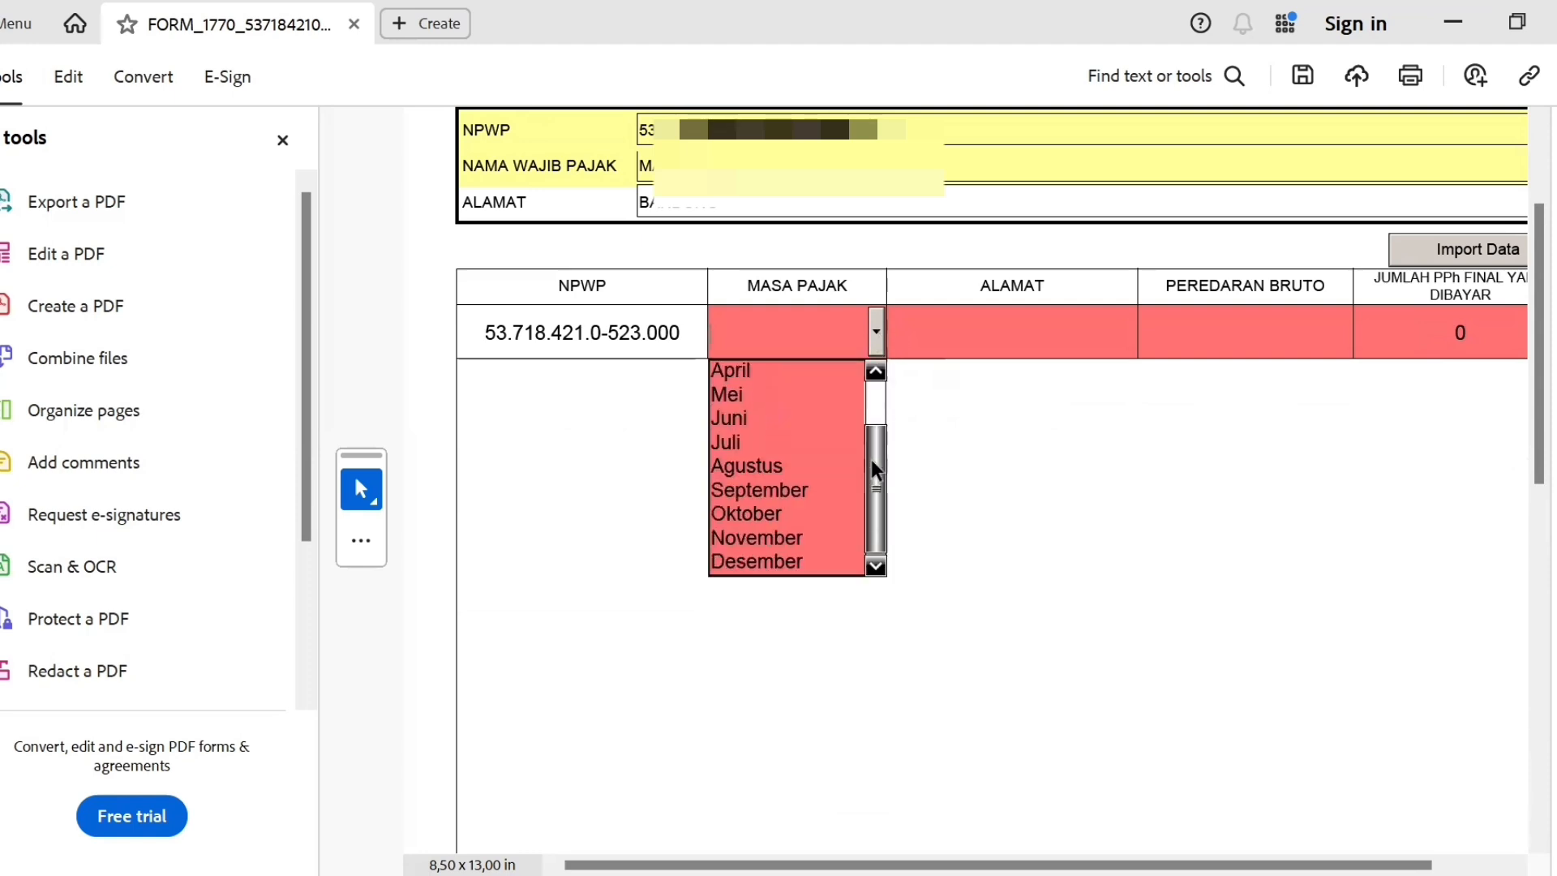
pyautogui.click(794, 537)
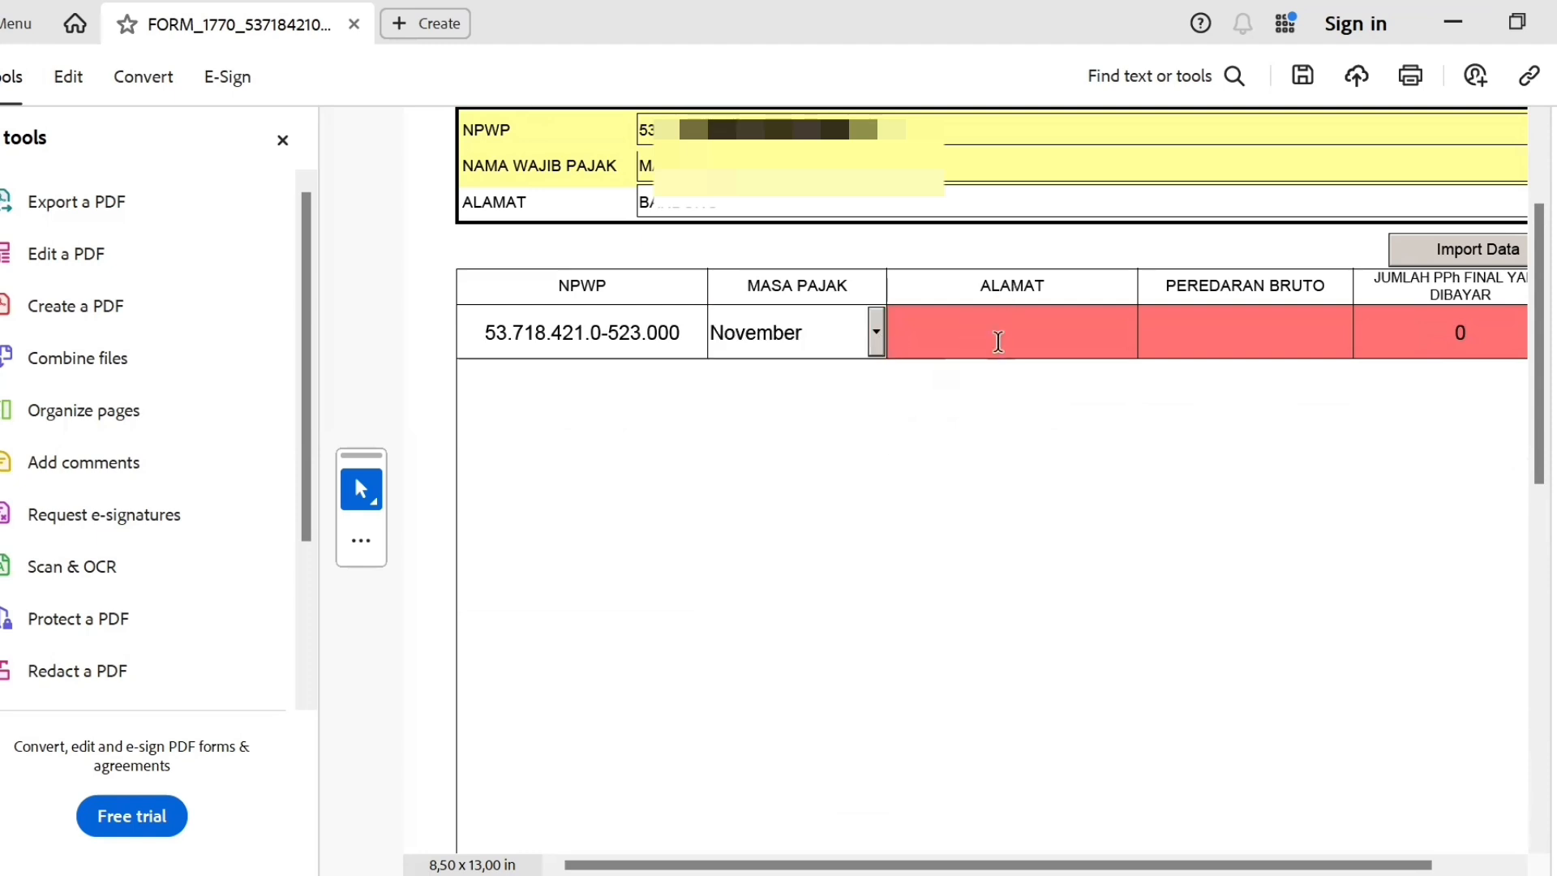
# - Enter the November row's business address, a gross turnover of 10.000.000 and a final income tax paid of 0
pyautogui.write('BANDUNG')
pyautogui.press('Tab')
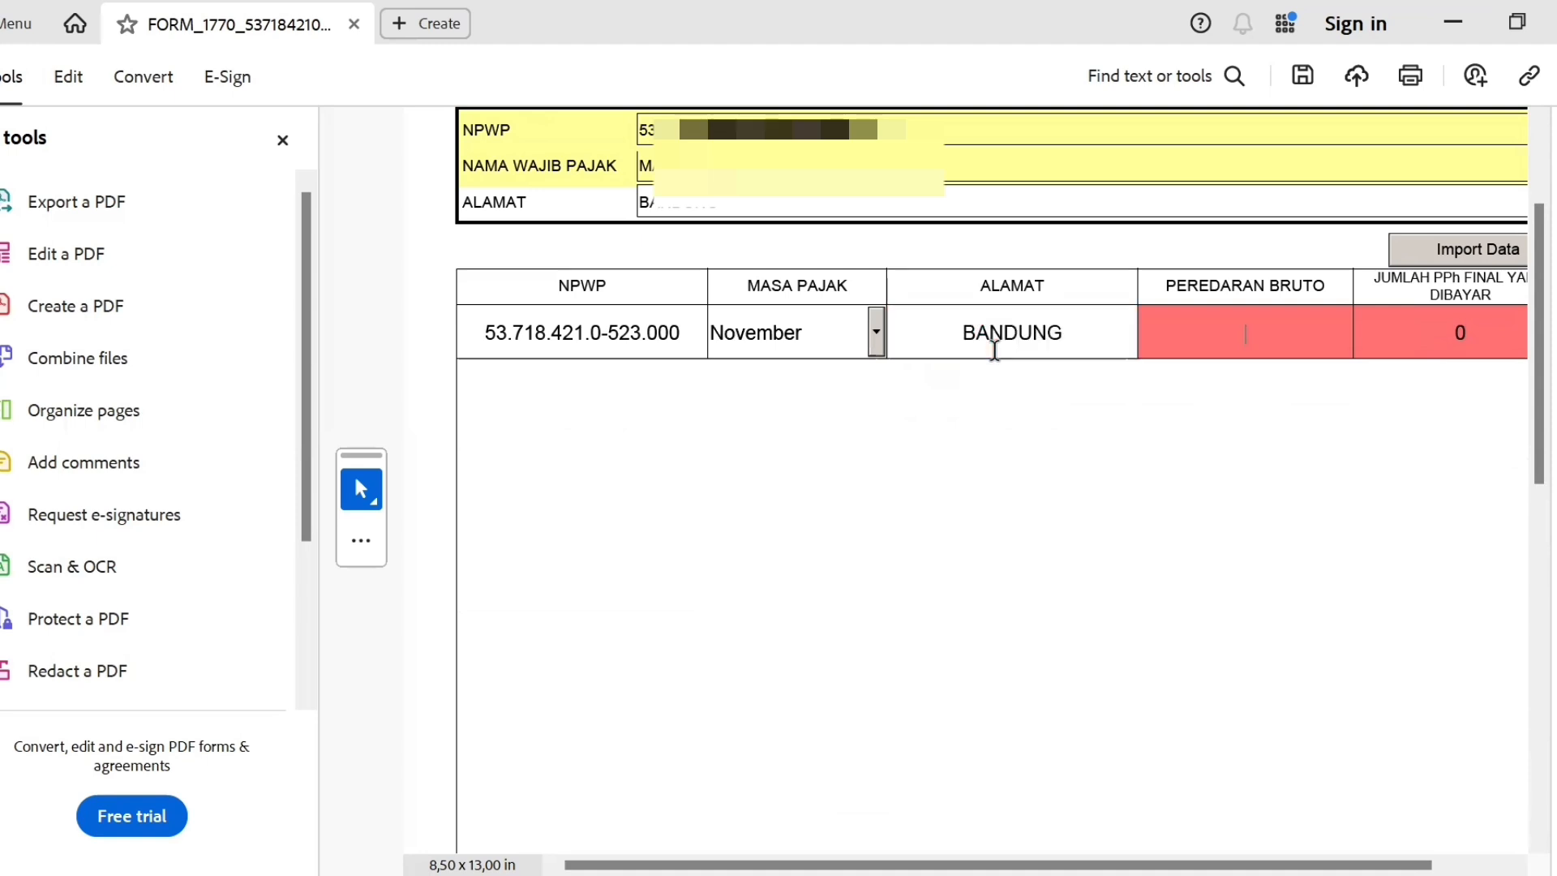
pyautogui.write('10.000.000')
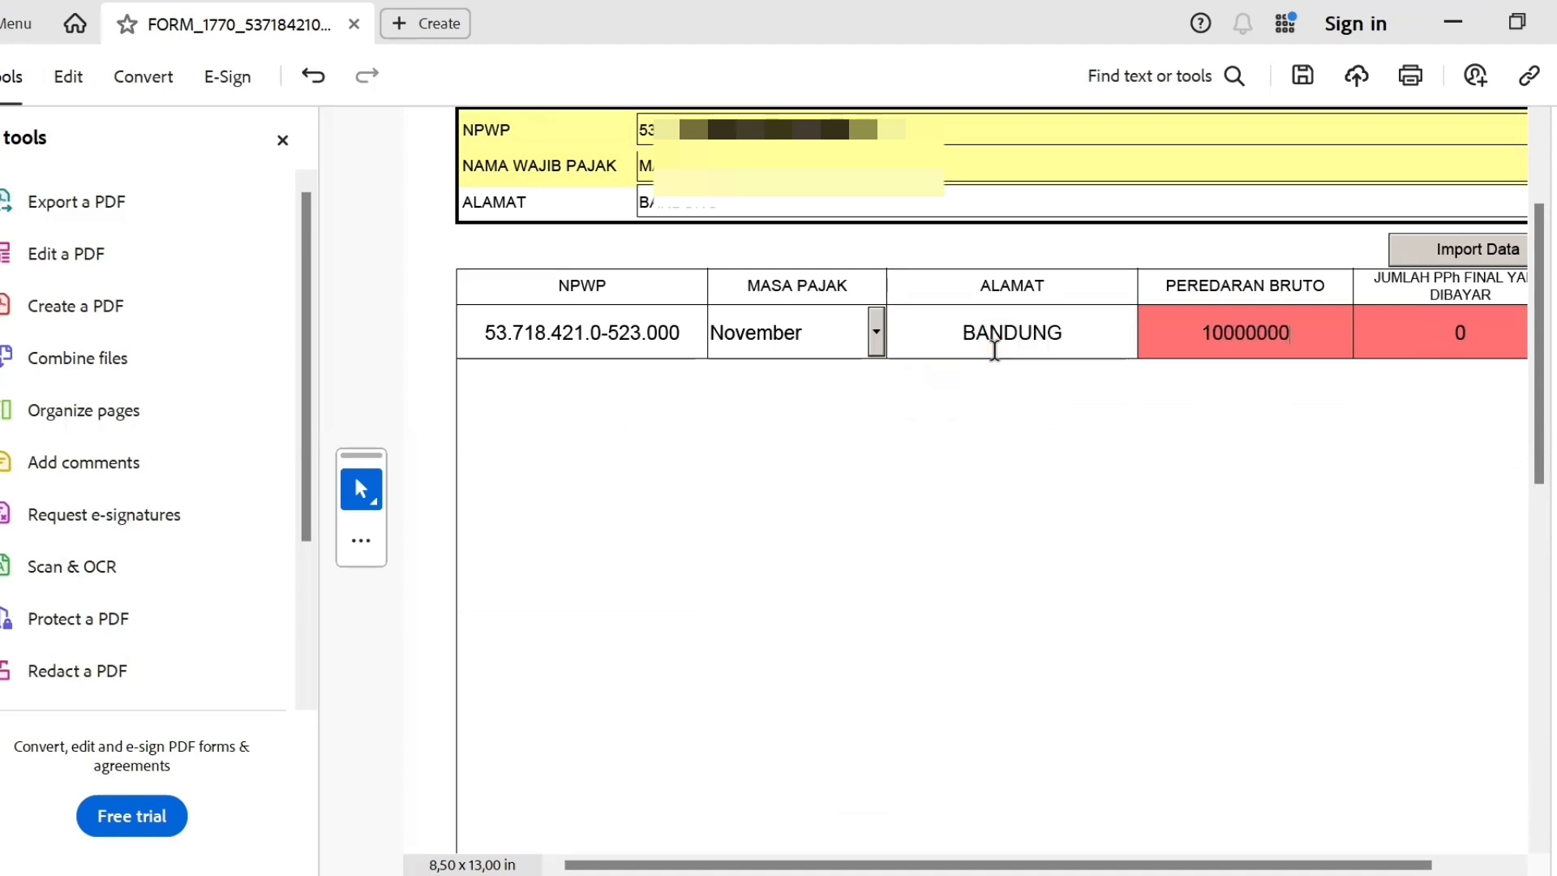
pyautogui.press('Tab')
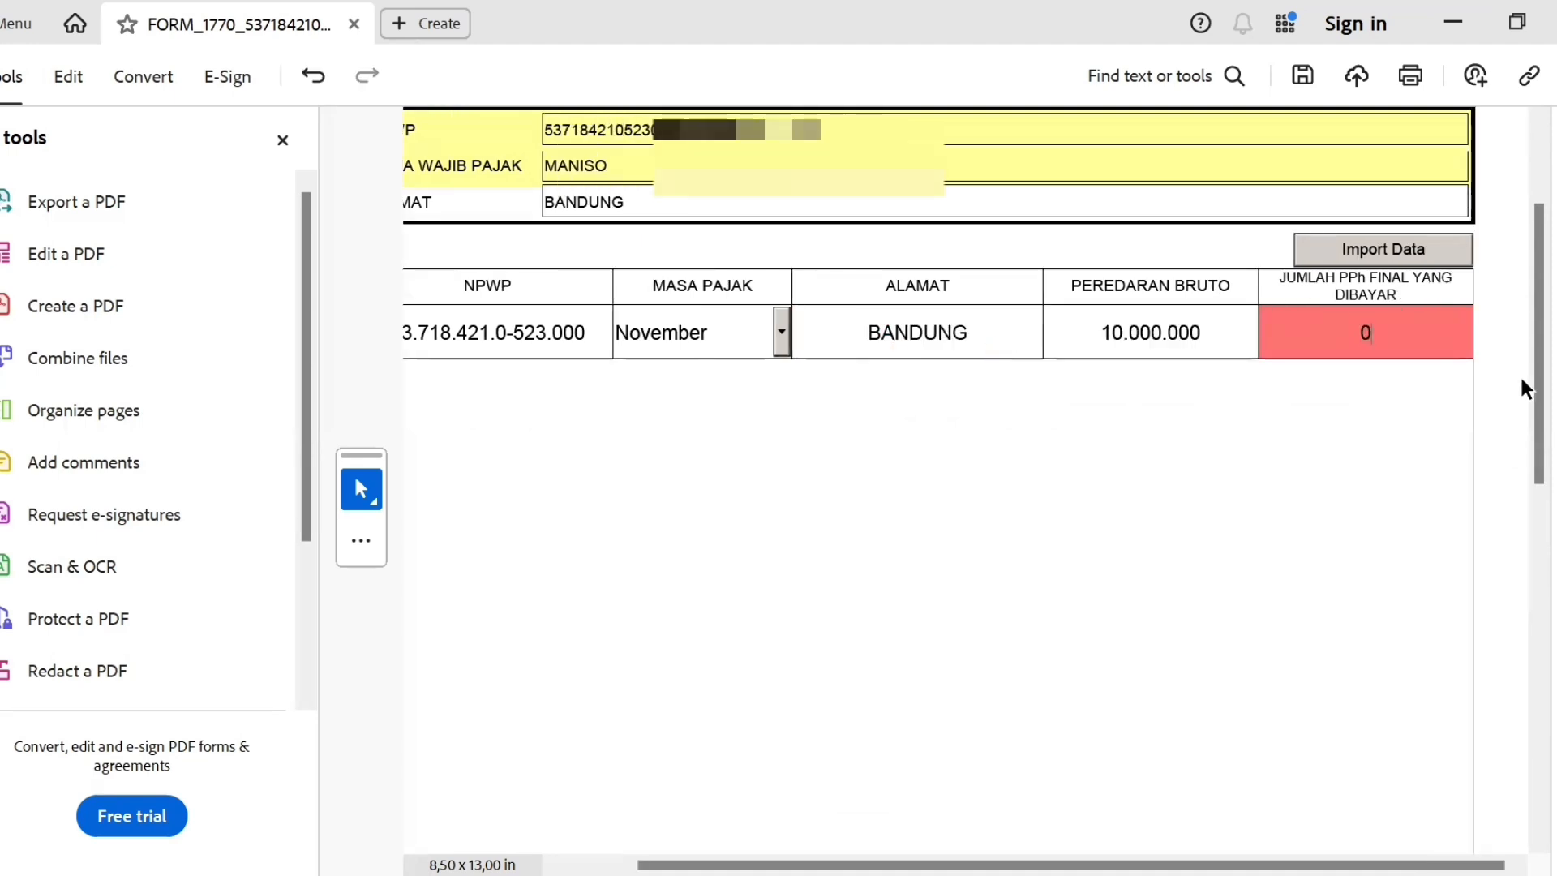
pyautogui.scroll(-4, 1545, 416)
pyautogui.scroll(4, 1545, 416)
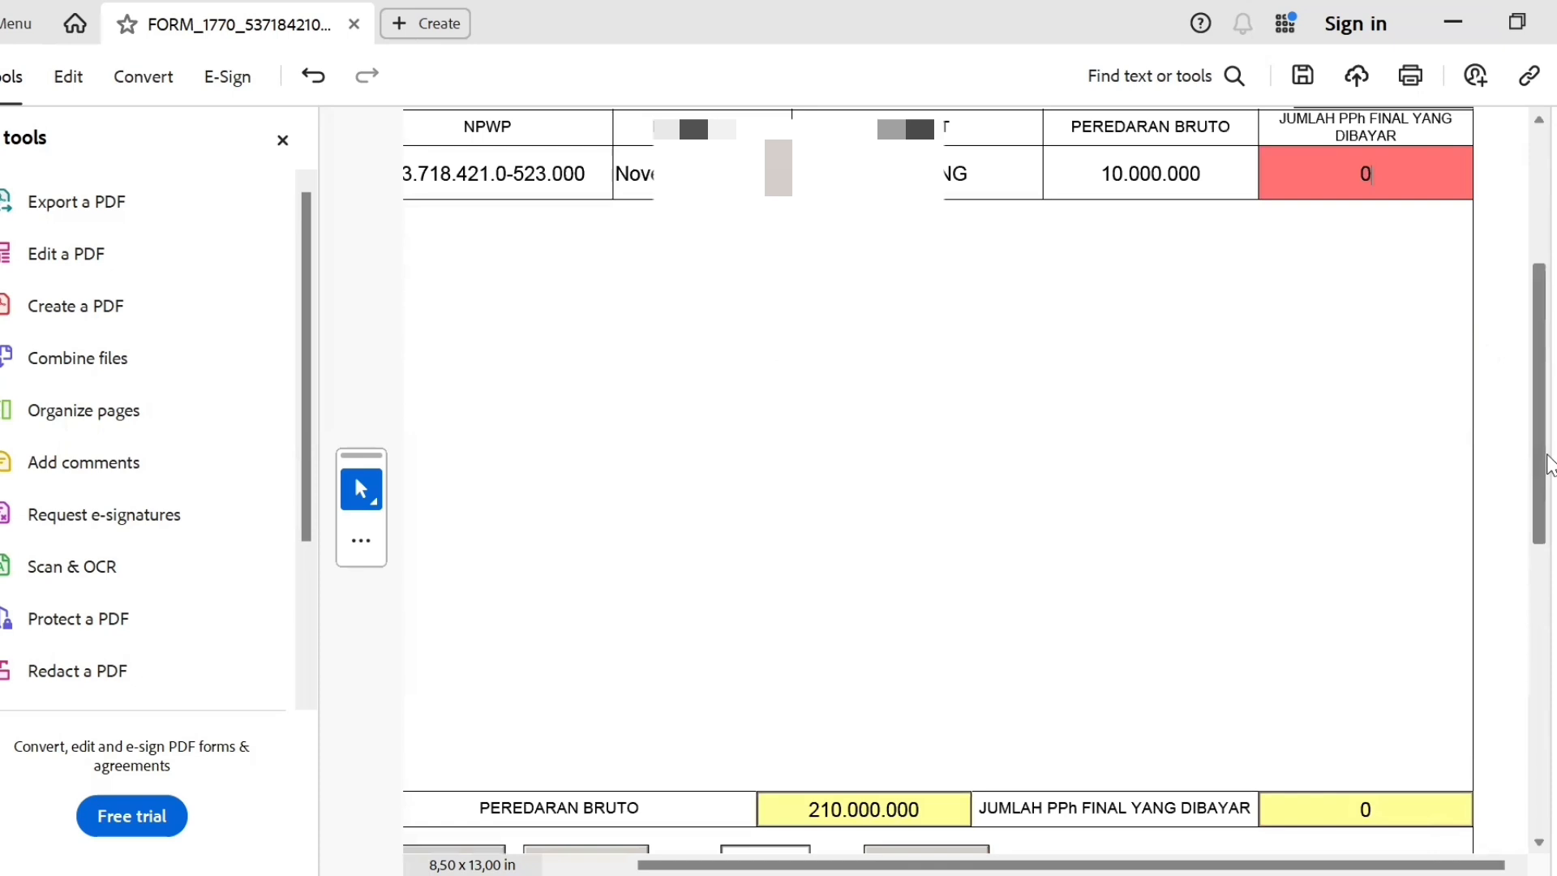
pyautogui.click(1354, 454)
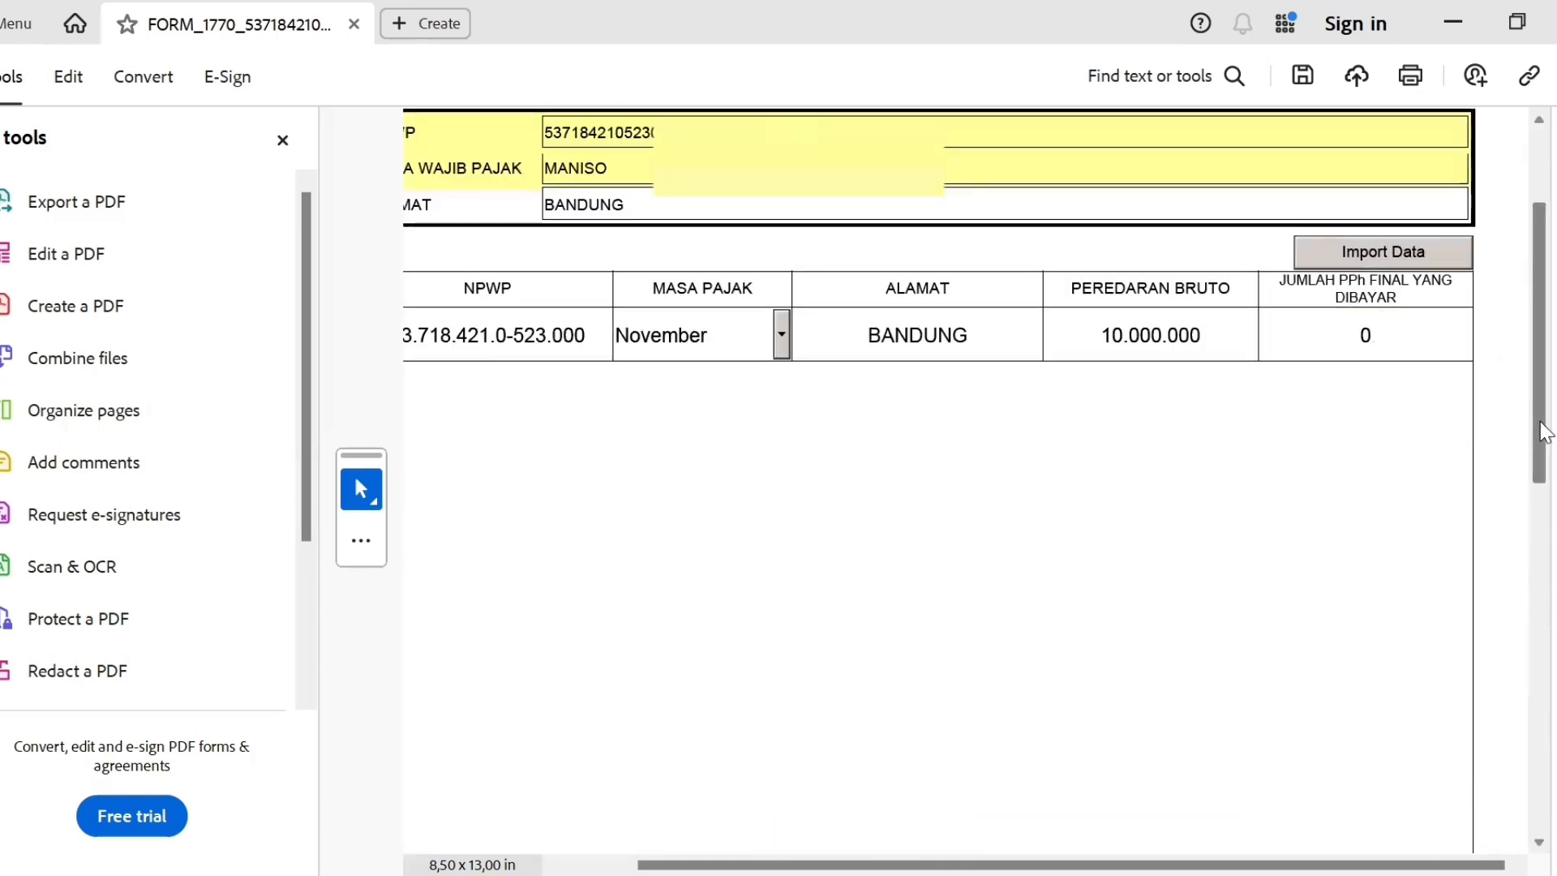
# - Add a twelfth row to the PP23/PP55 list and copy the NPWP from the November row into it
pyautogui.moveTo(1543, 432); pyautogui.dragTo(1533, 542)
pyautogui.click(487, 711)
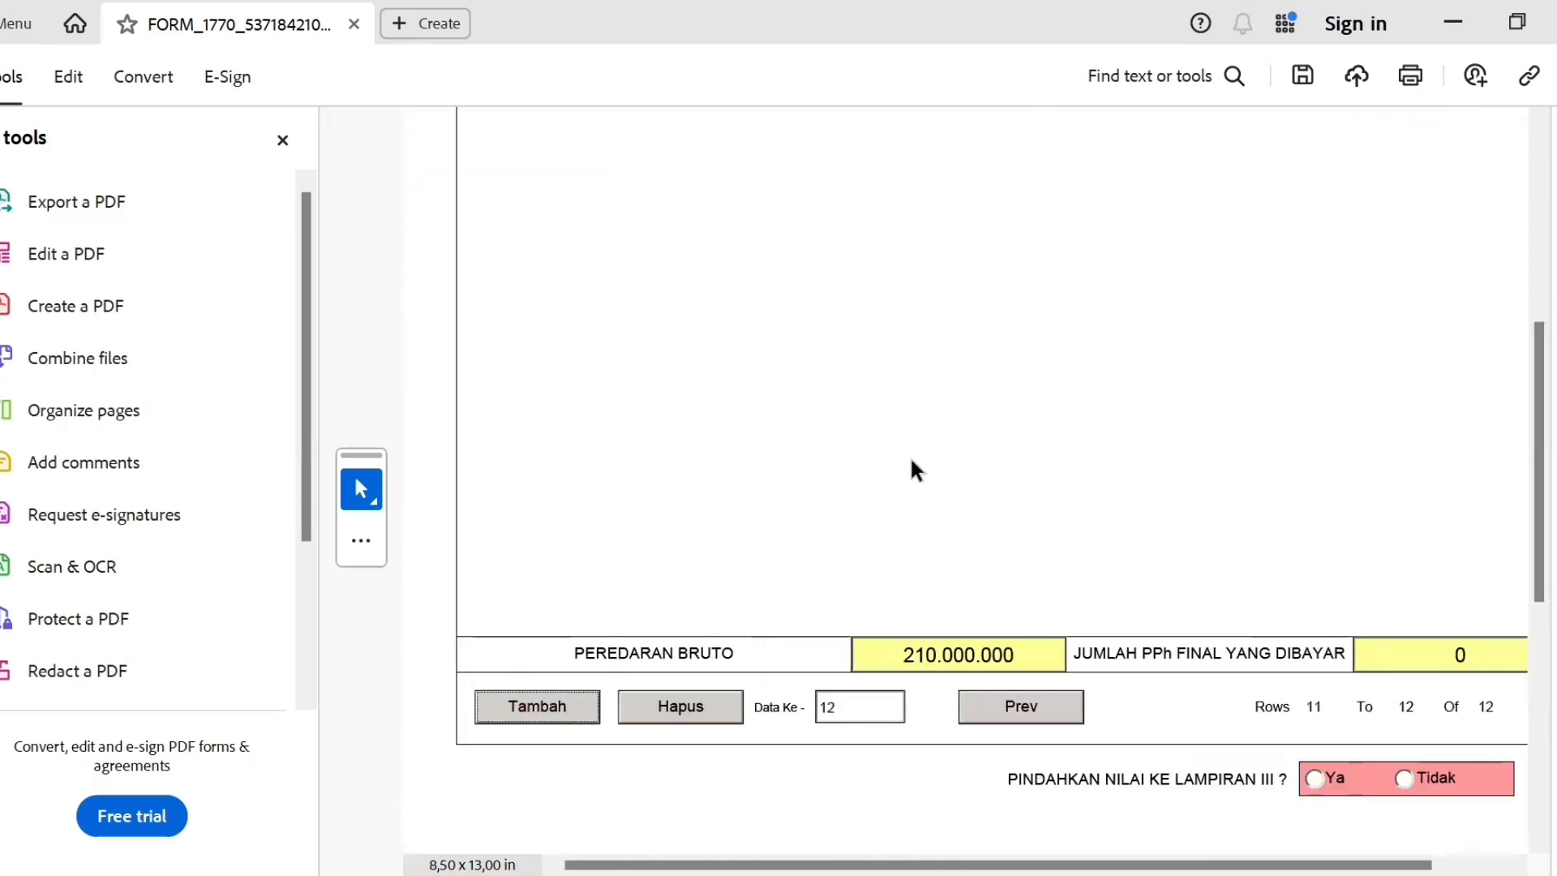
pyautogui.moveTo(1547, 433); pyautogui.dragTo(1544, 241)
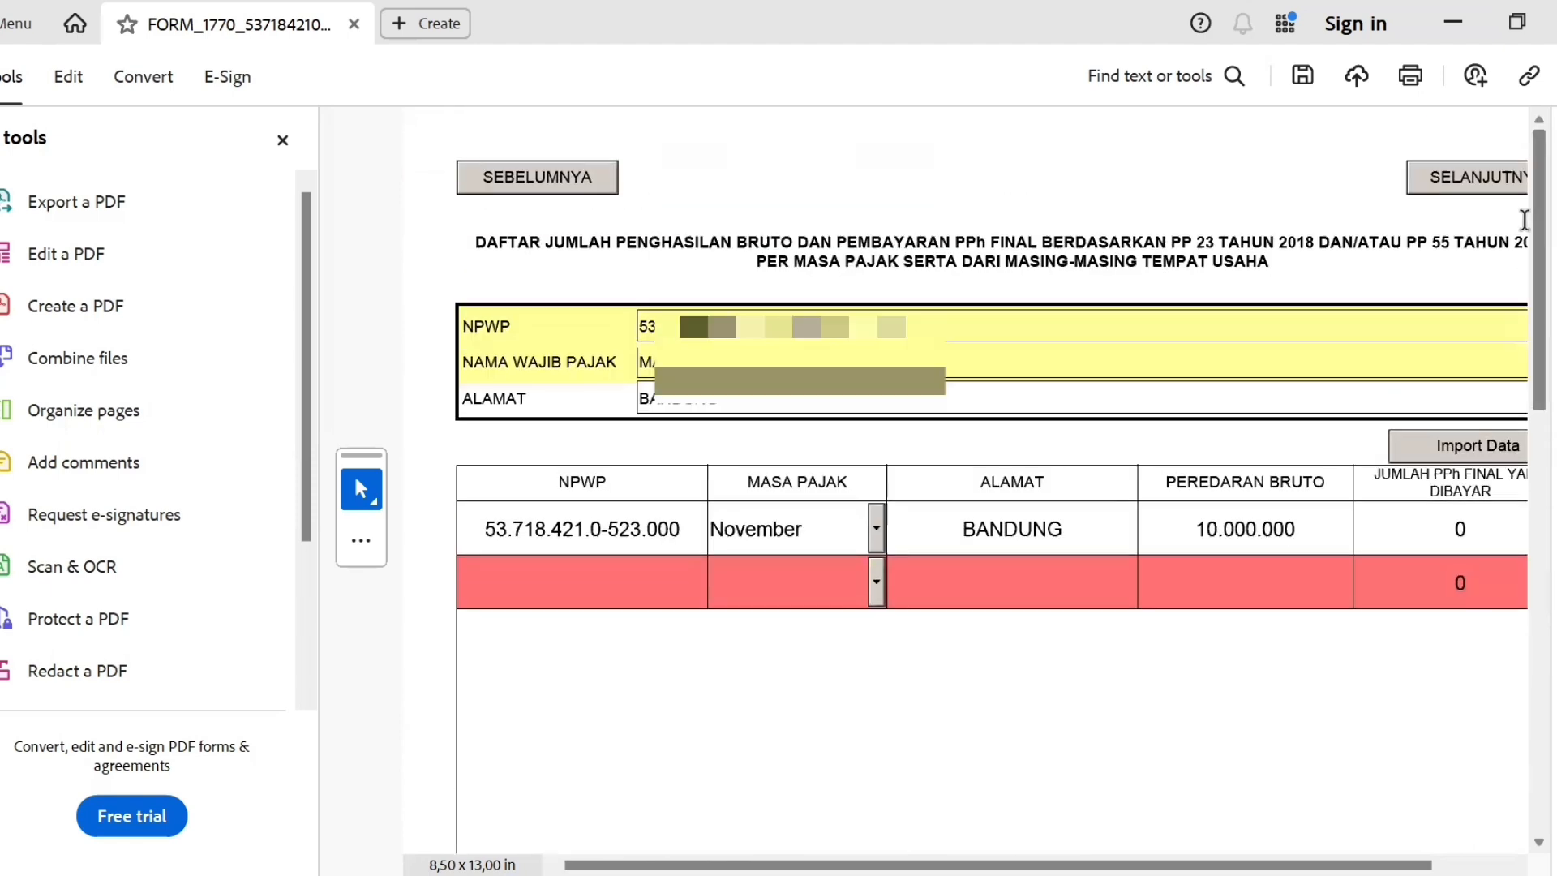
pyautogui.doubleClick(638, 543)
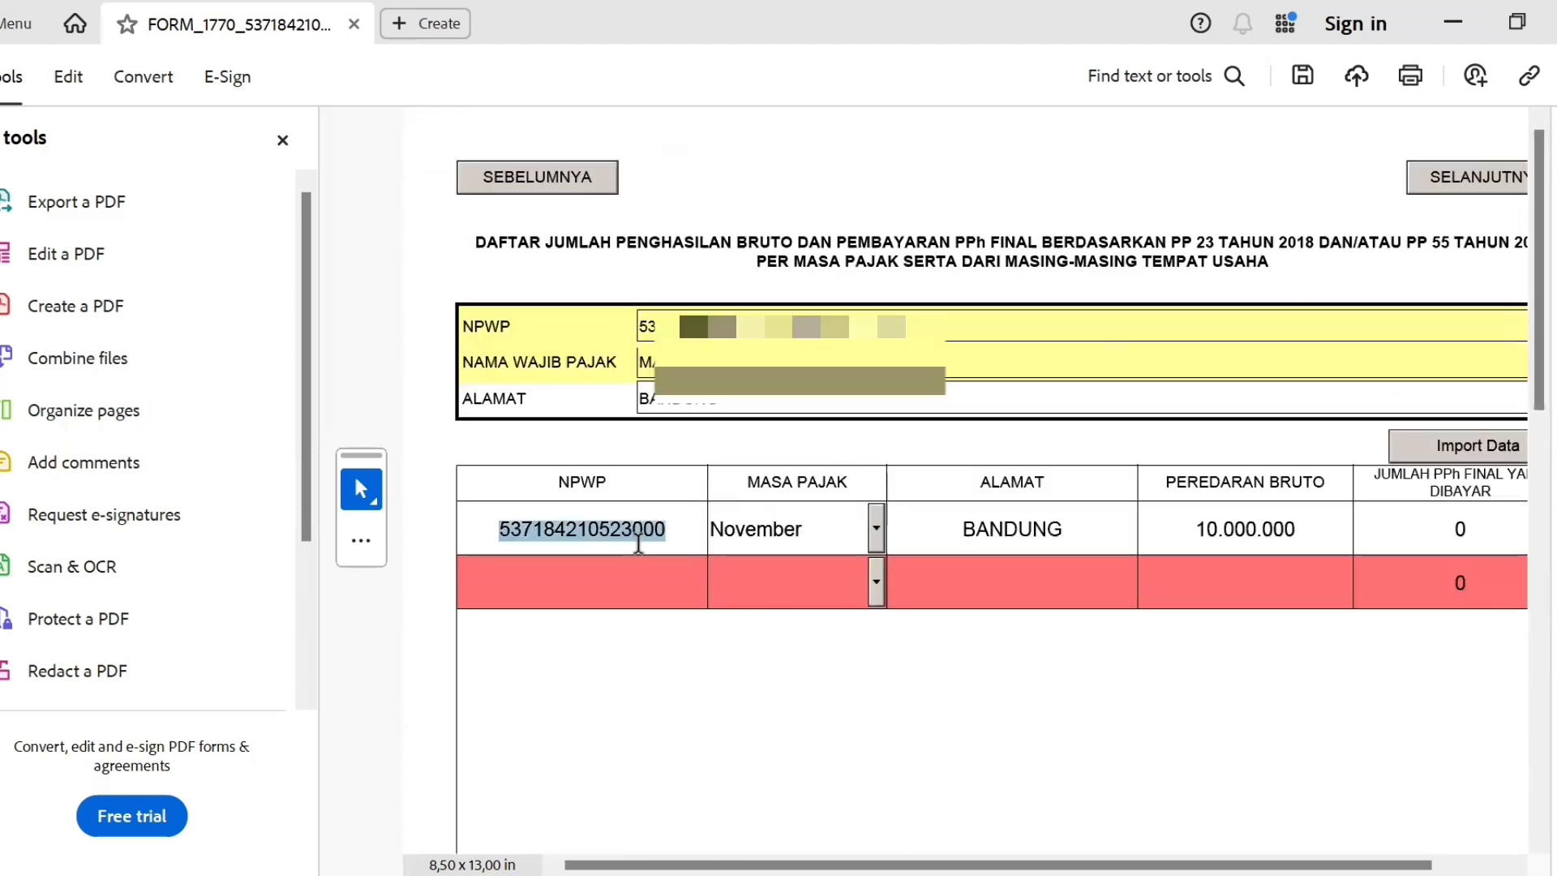
pyautogui.hotkey('ctrl', 'c')
pyautogui.click(633, 585)
pyautogui.hotkey('ctrl', 'v')
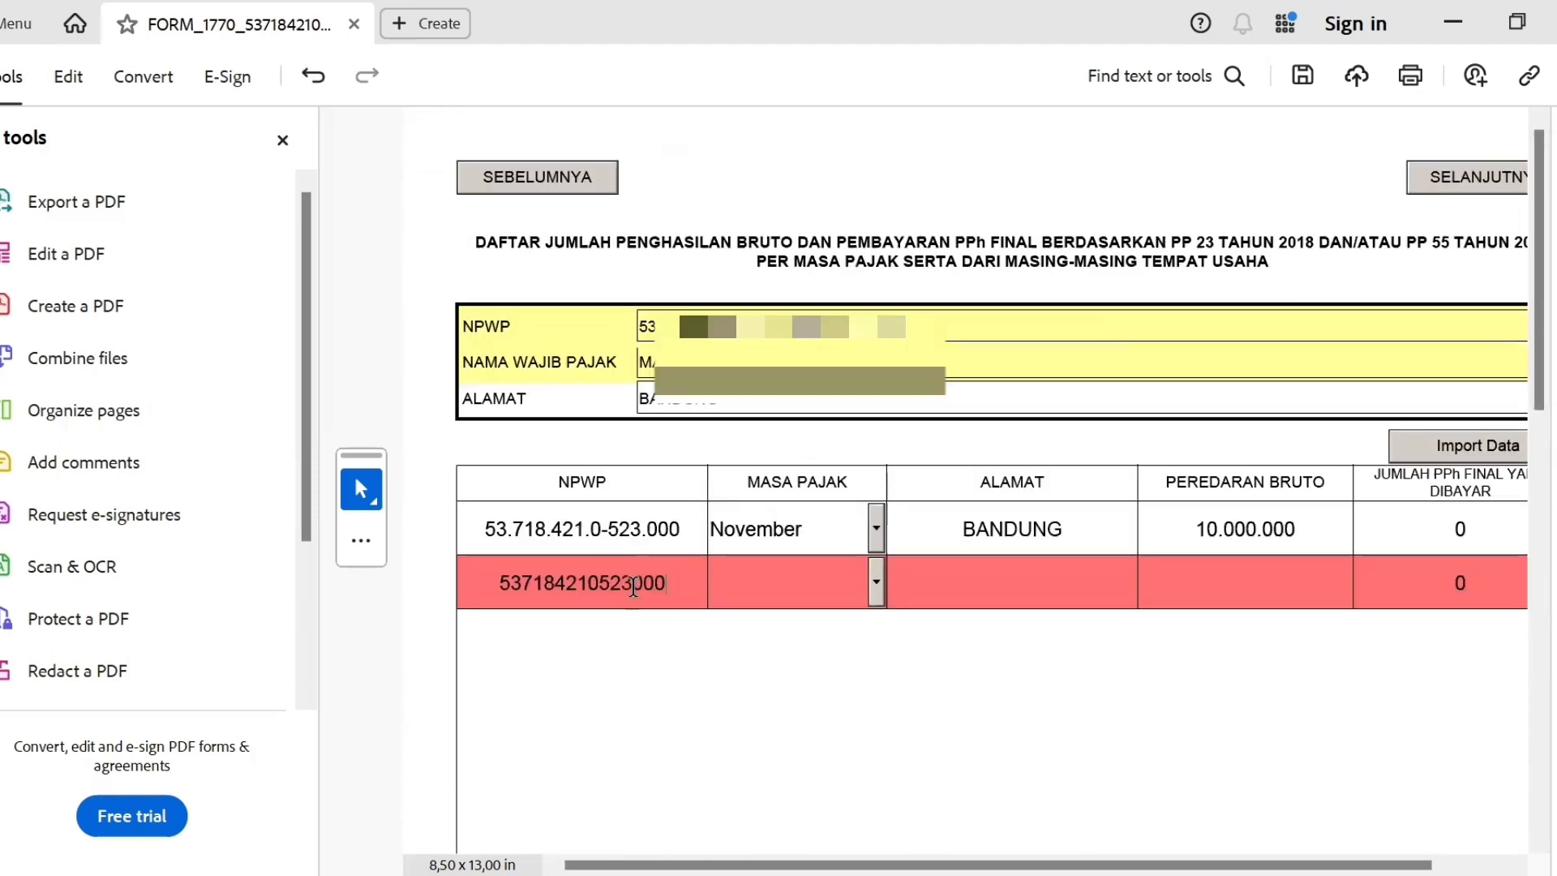
# - Set the tax period of the twelfth PP23/PP55 row to Desember
pyautogui.click(876, 582)
pyautogui.moveTo(882, 655); pyautogui.dragTo(874, 752)
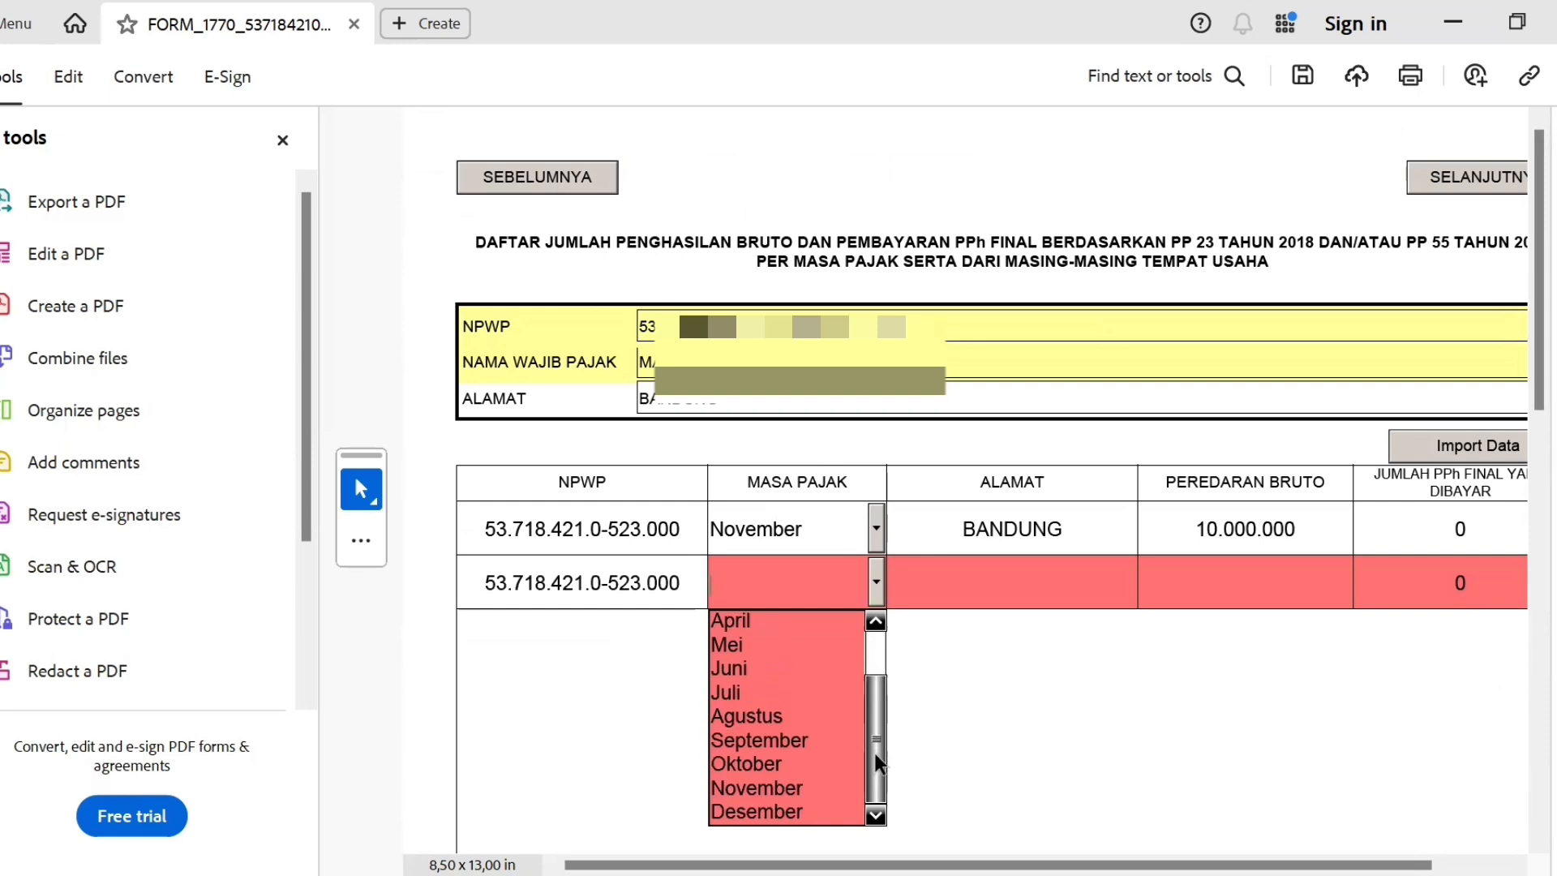
pyautogui.click(805, 810)
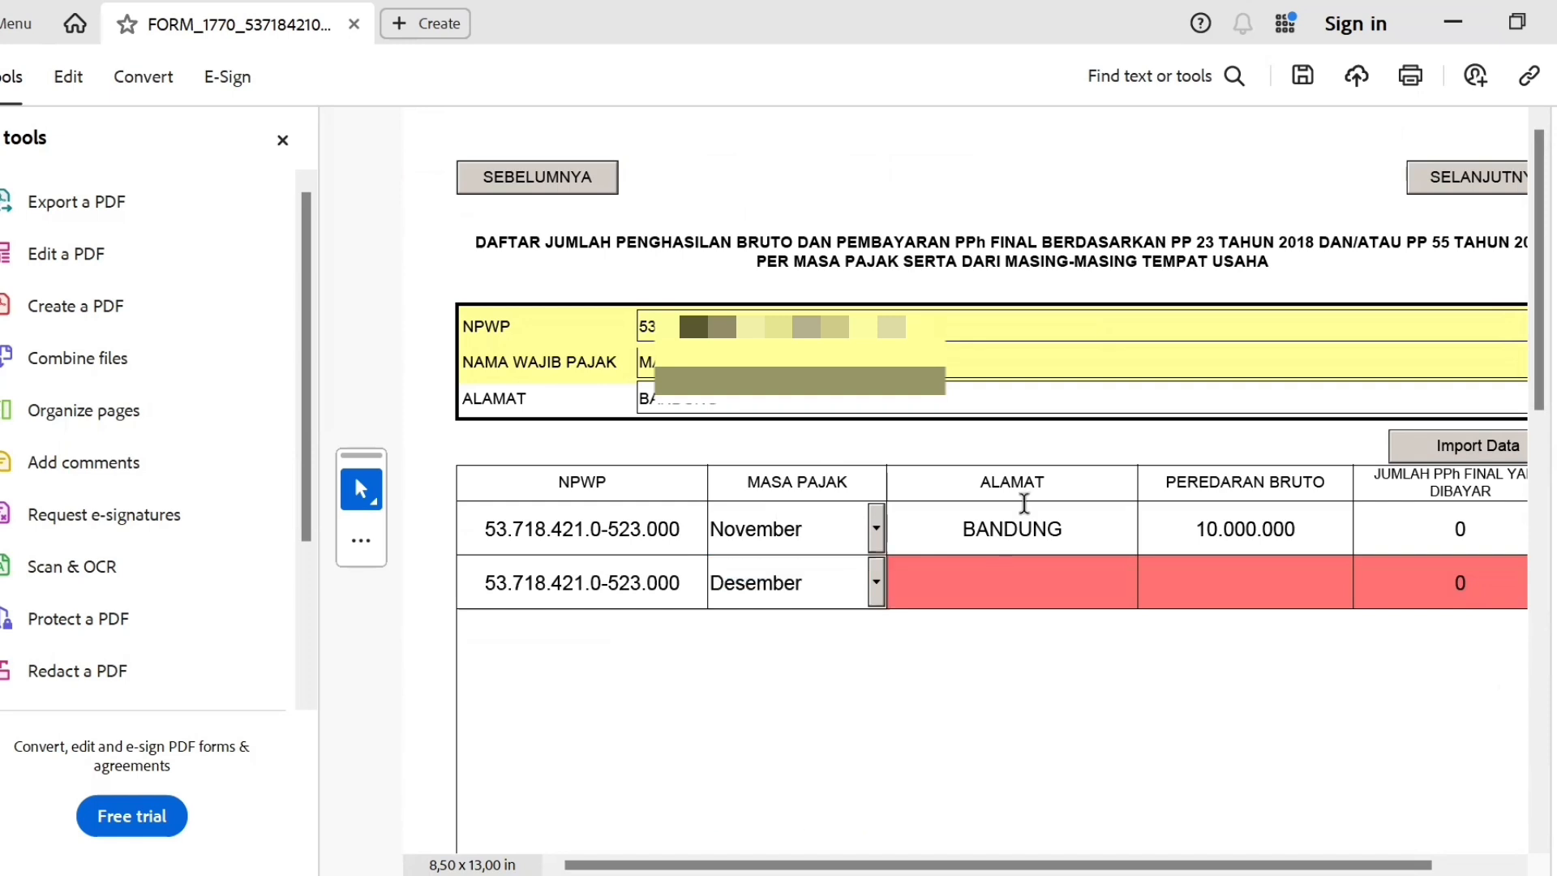
# - Copy the November row's business address into the Desember row and enter a gross turnover of 10.000.000
pyautogui.doubleClick(1015, 529)
pyautogui.hotkey('ctrl', 'c')
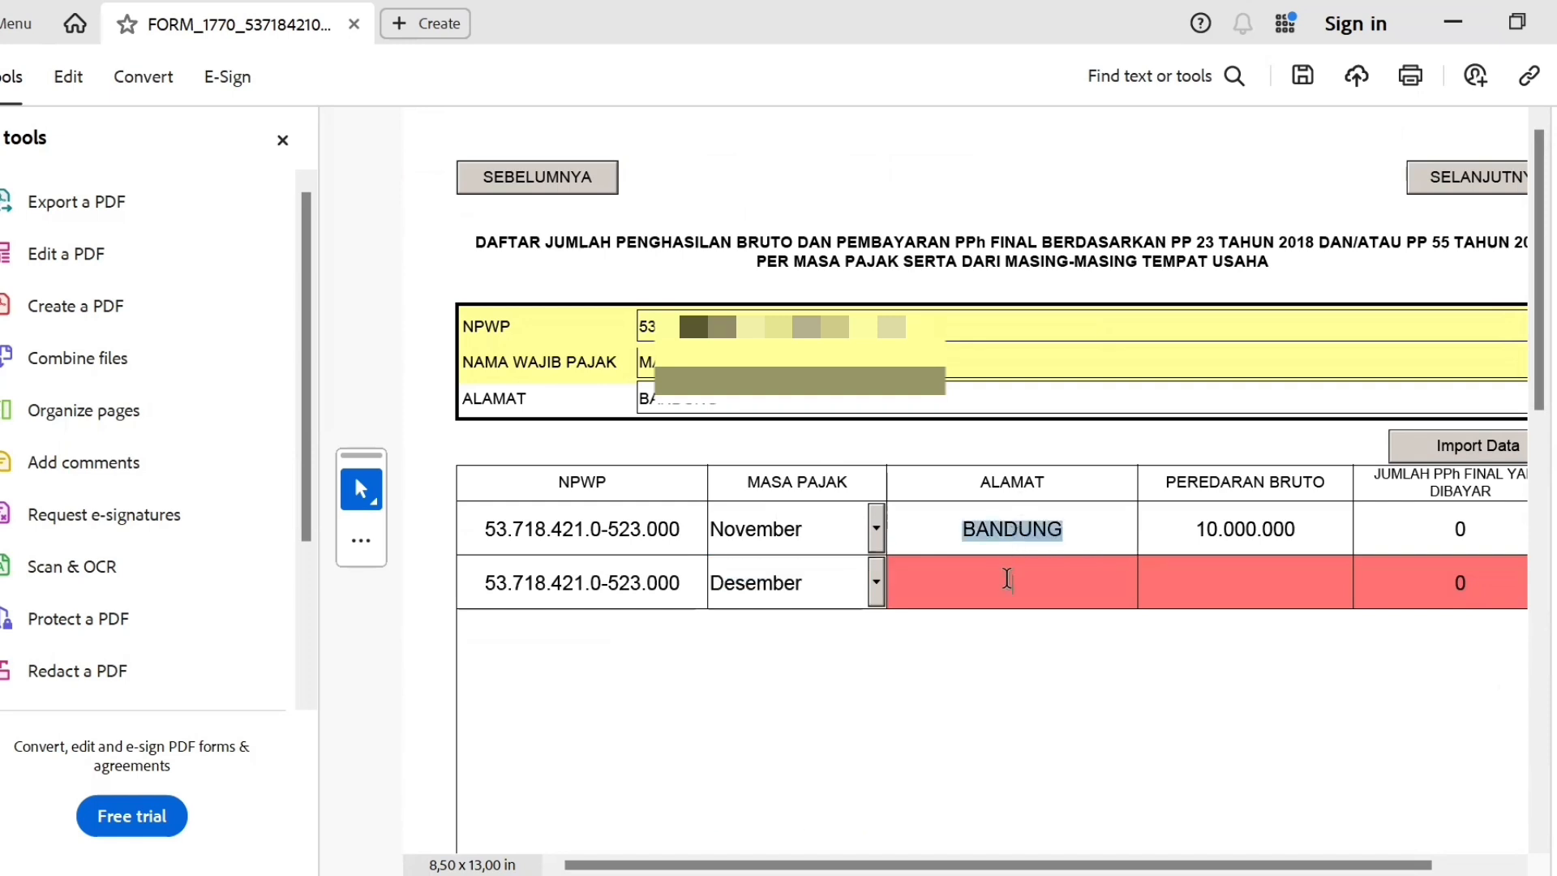
pyautogui.click(1008, 578)
pyautogui.hotkey('ctrl', 'v')
pyautogui.press('Tab')
pyautogui.write('10000000')
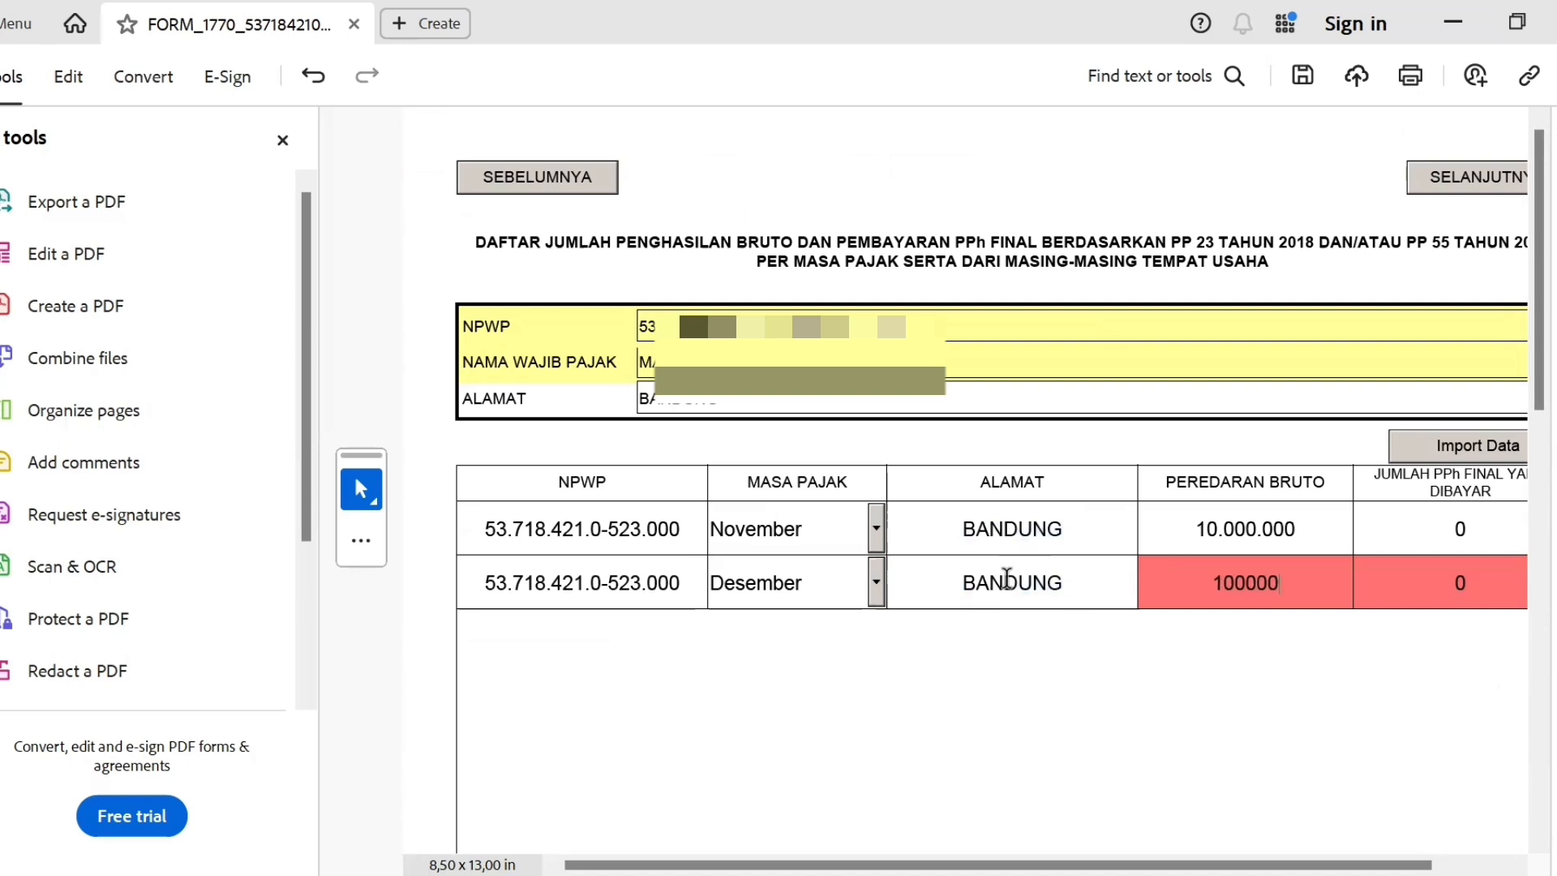
pyautogui.press('Tab')
pyautogui.press('Tab')
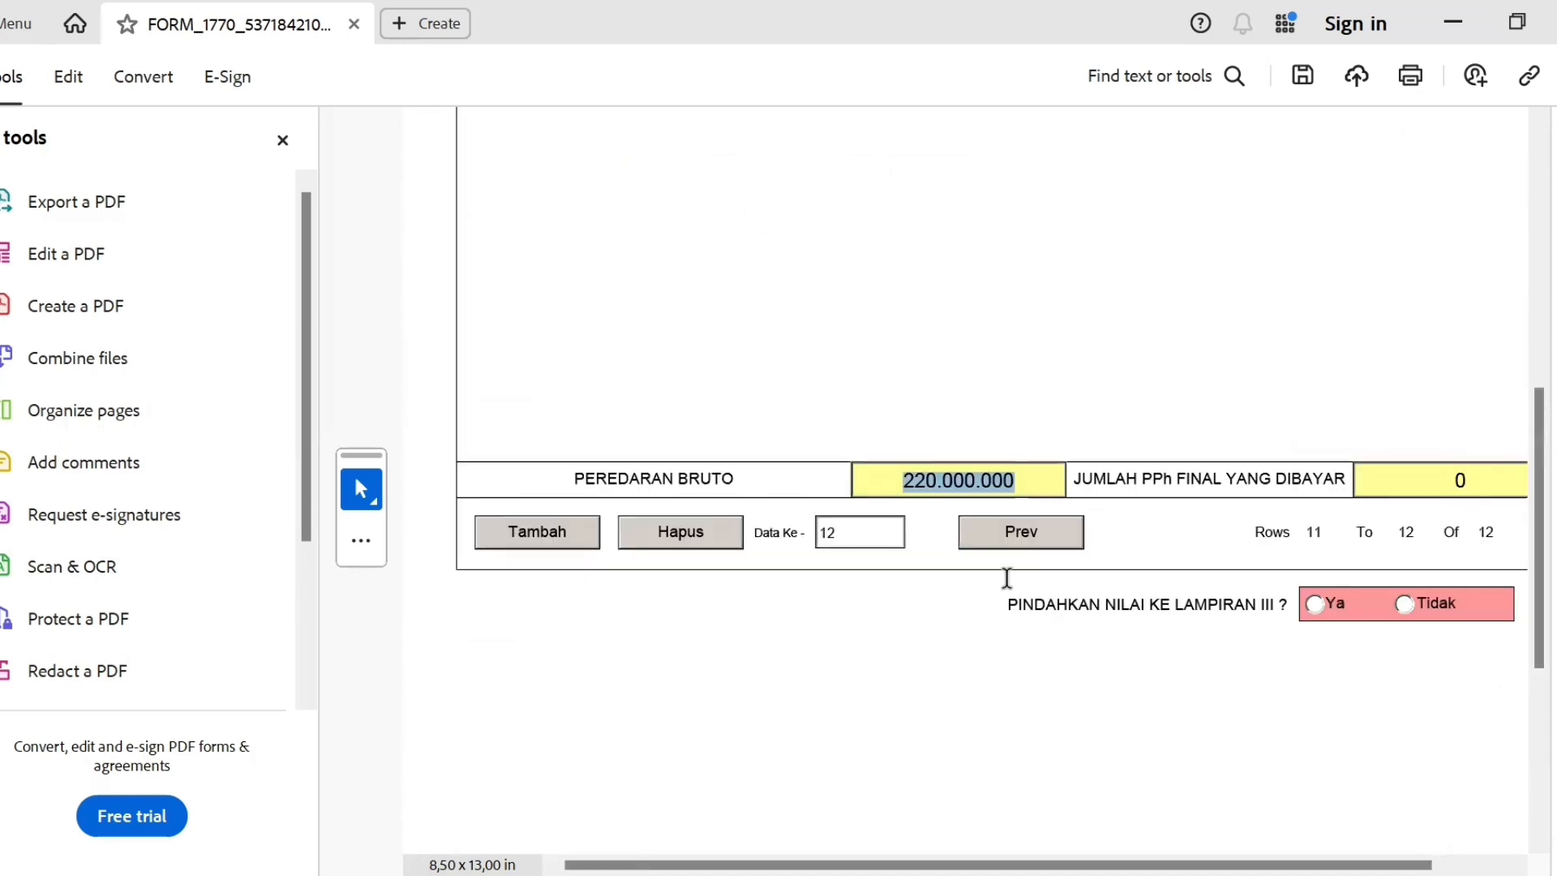
# - Choose Ya for transferring the PP23/PP55 totals to Lampiran III and continue to Lampiran II
pyautogui.click(1310, 614)
pyautogui.scroll(5, 1498, 551)
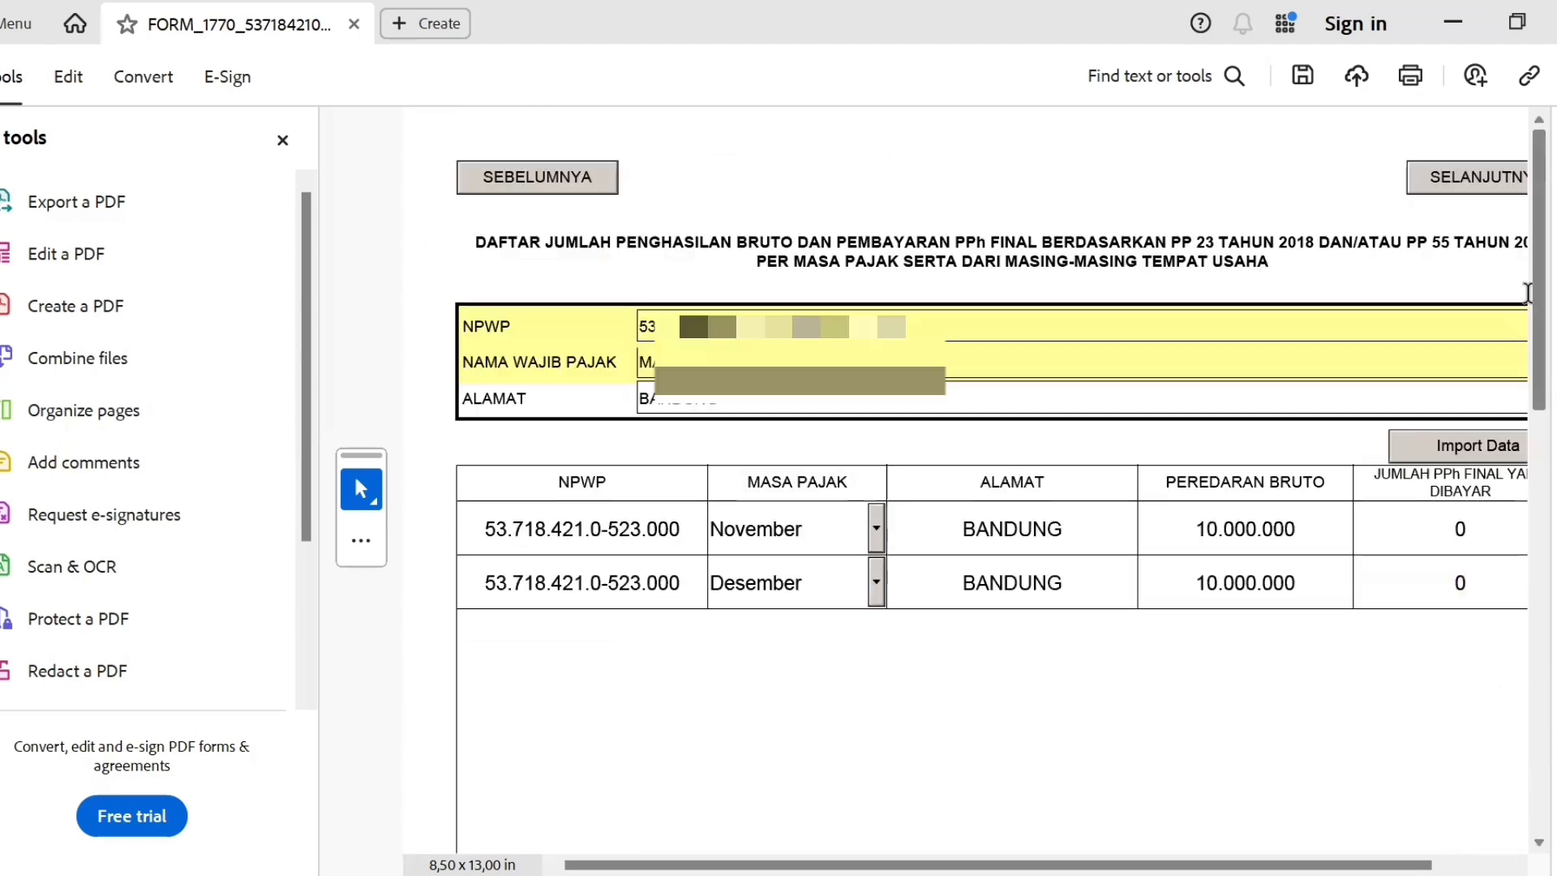
pyautogui.click(1484, 181)
# - Review Lampiran II and both pages of Lampiran I without entries, and advance to the main 1770 form
pyautogui.scroll(-3, 1039, 378)
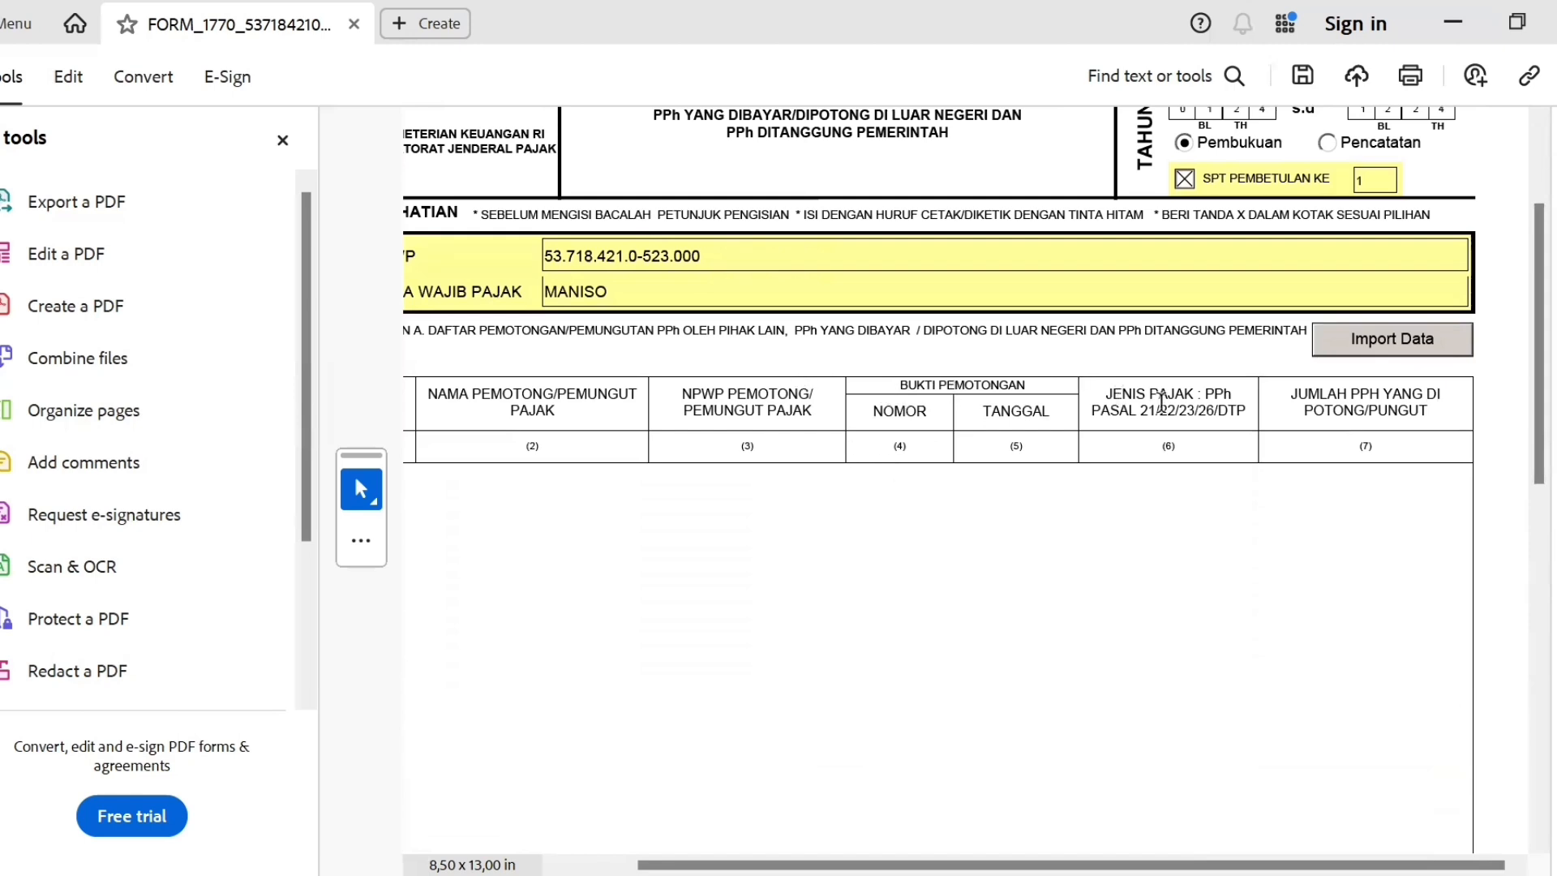
pyautogui.moveTo(1539, 413); pyautogui.dragTo(1468, 257)
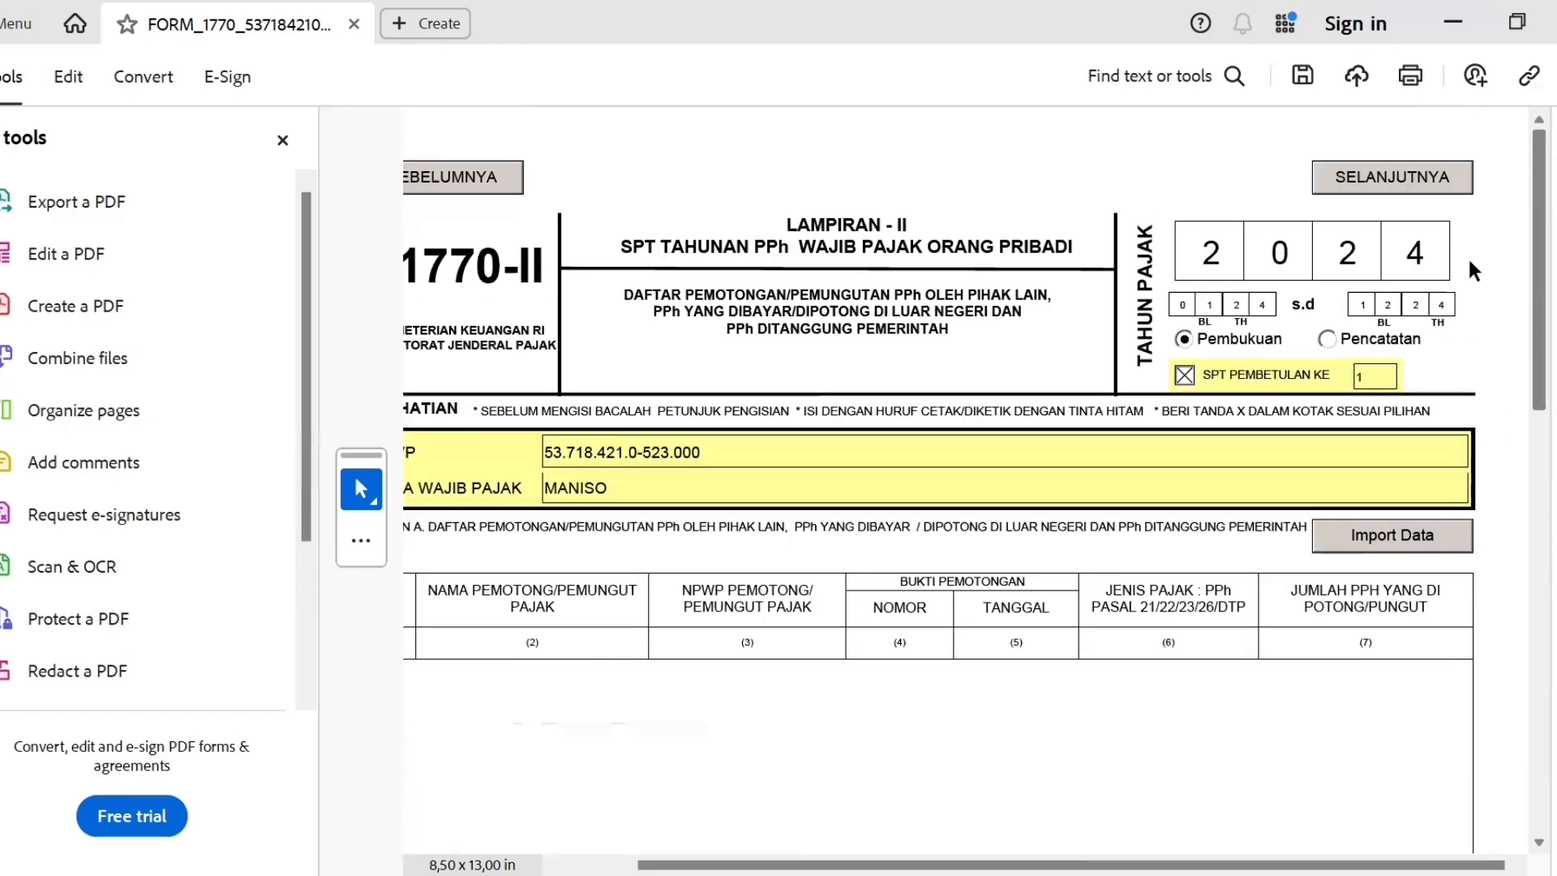
pyautogui.click(1411, 188)
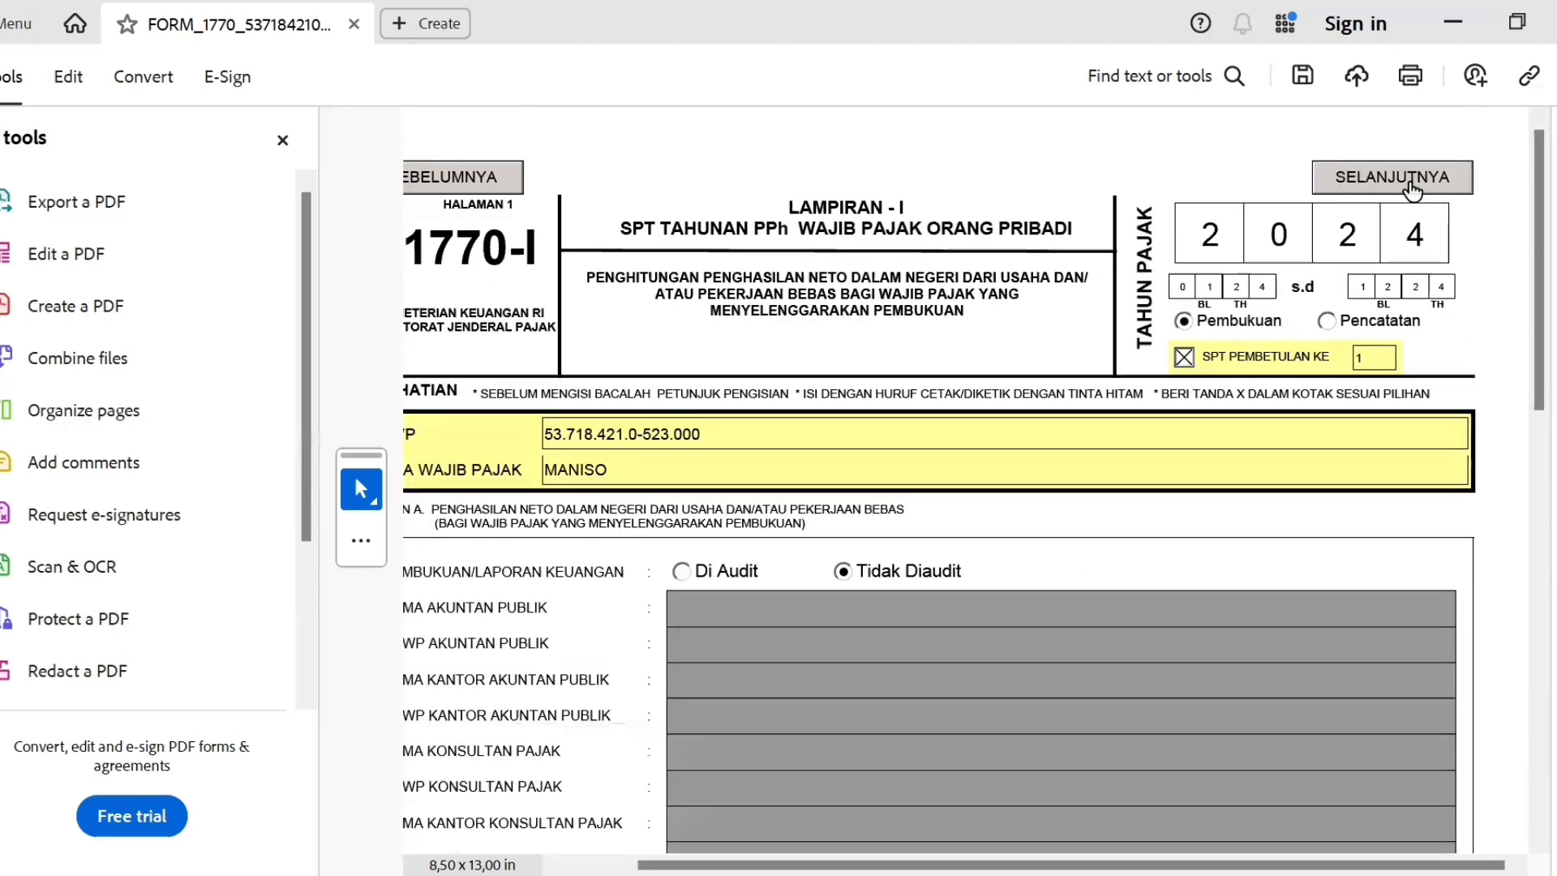
pyautogui.moveTo(1539, 268); pyautogui.dragTo(1529, 494)
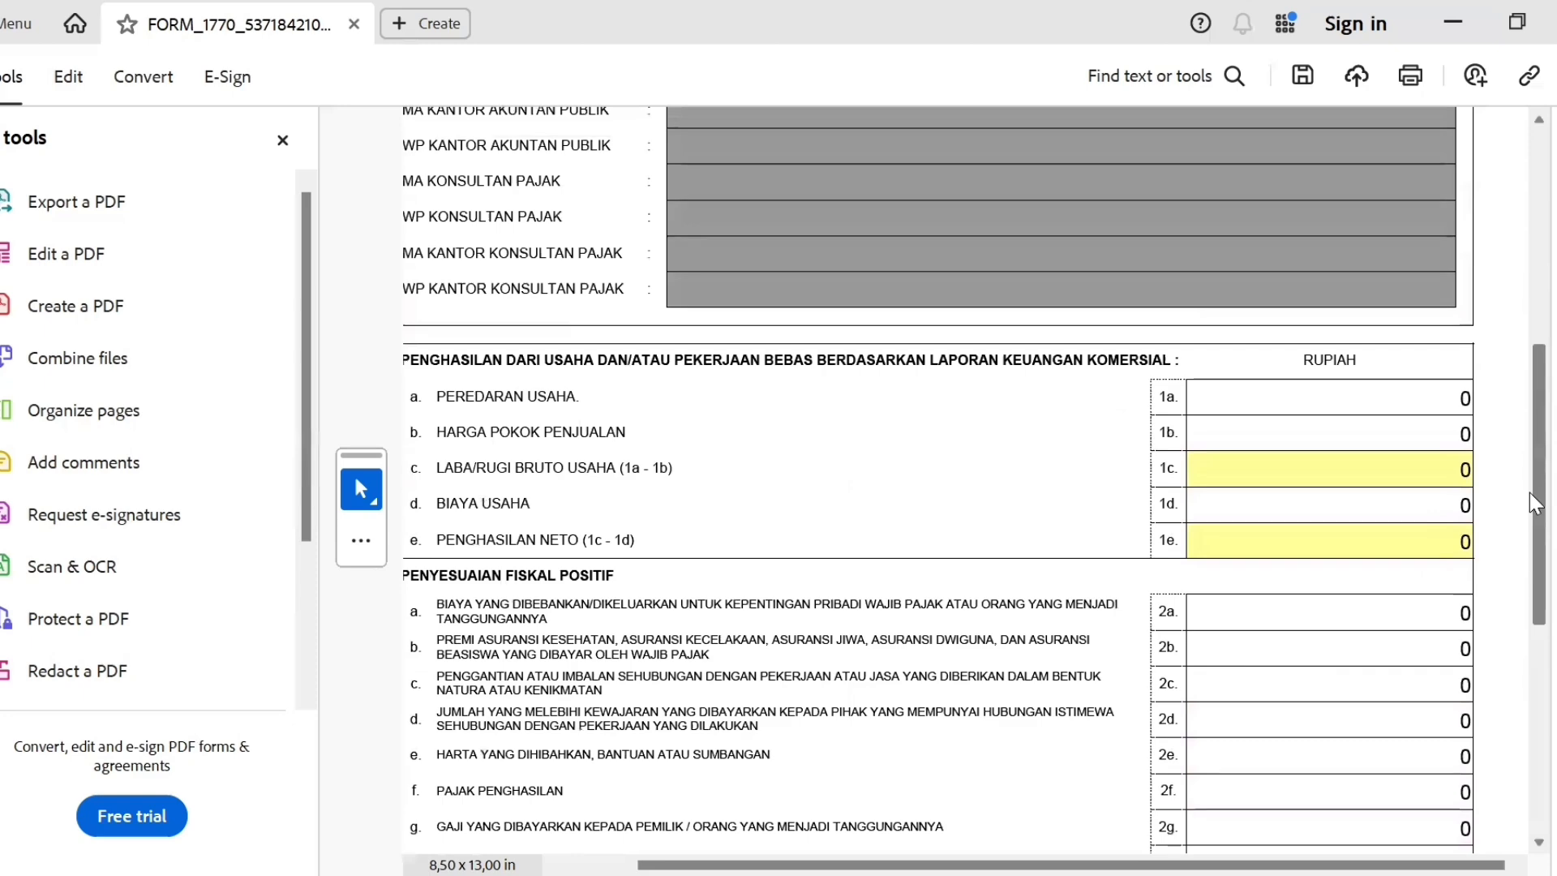
pyautogui.moveTo(1529, 493); pyautogui.dragTo(1518, 250)
pyautogui.click(1426, 180)
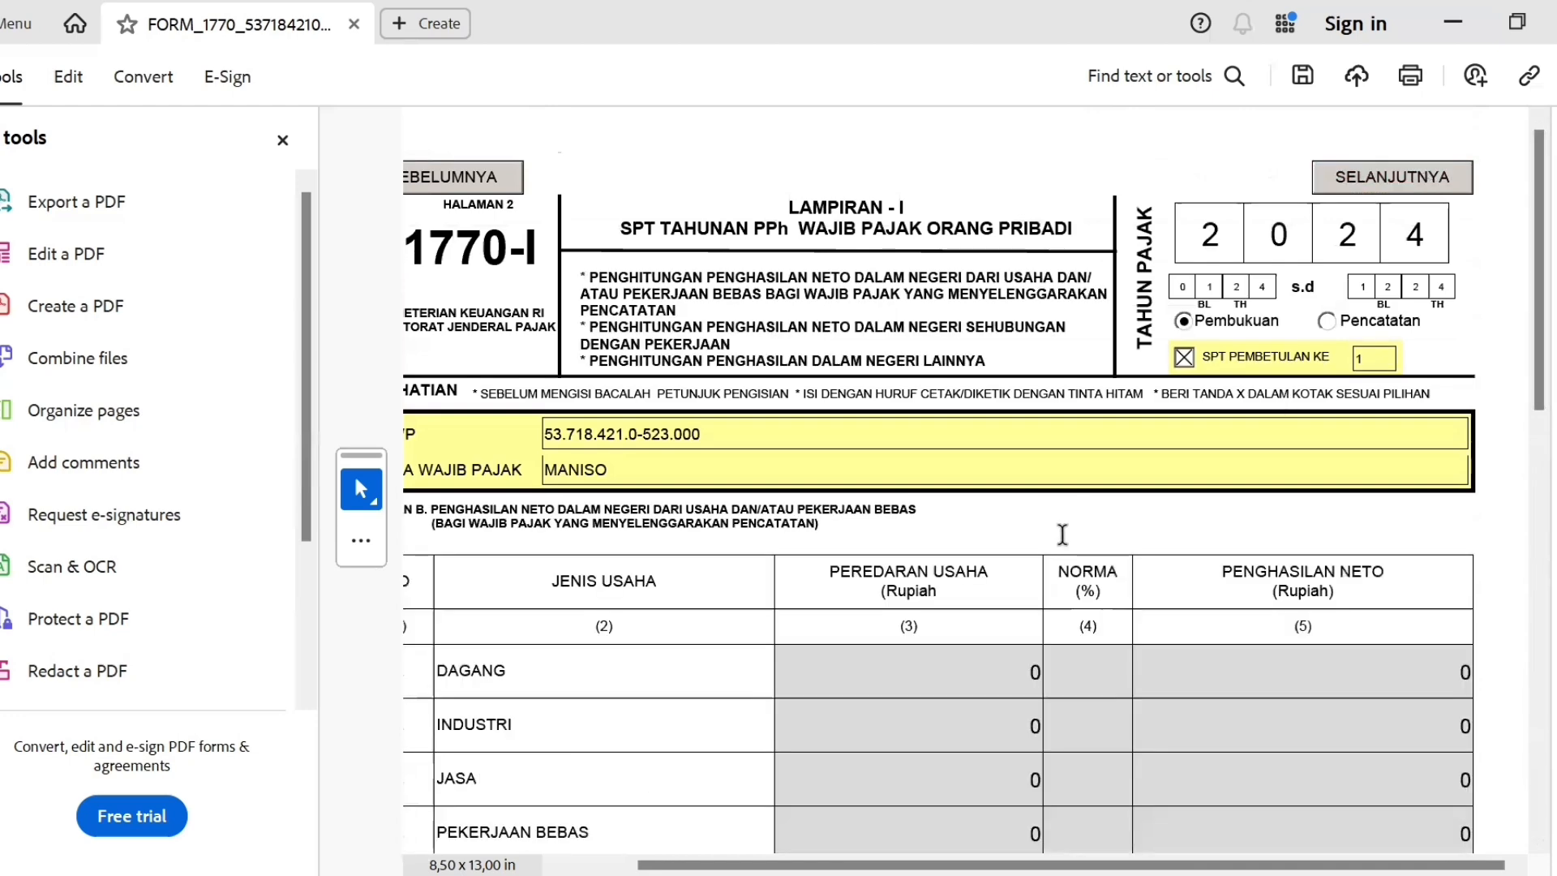
pyautogui.moveTo(1549, 394); pyautogui.dragTo(1505, 267)
pyautogui.click(1427, 172)
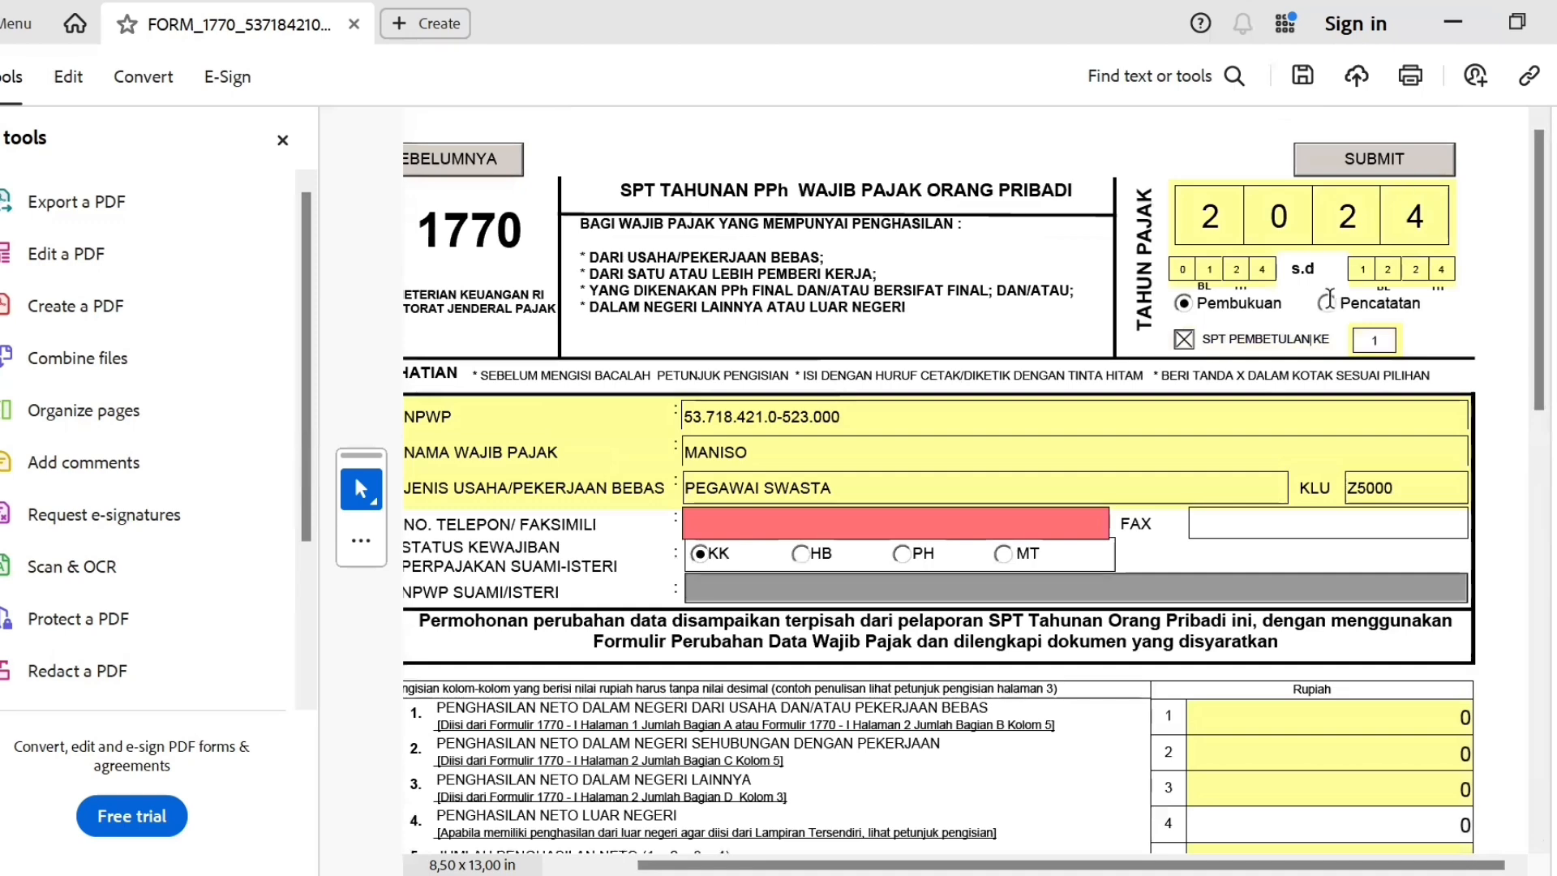
# - Try to return to the previous page, and fill in the taxpayer's telephone number on the main 1770 form
pyautogui.click(486, 158)
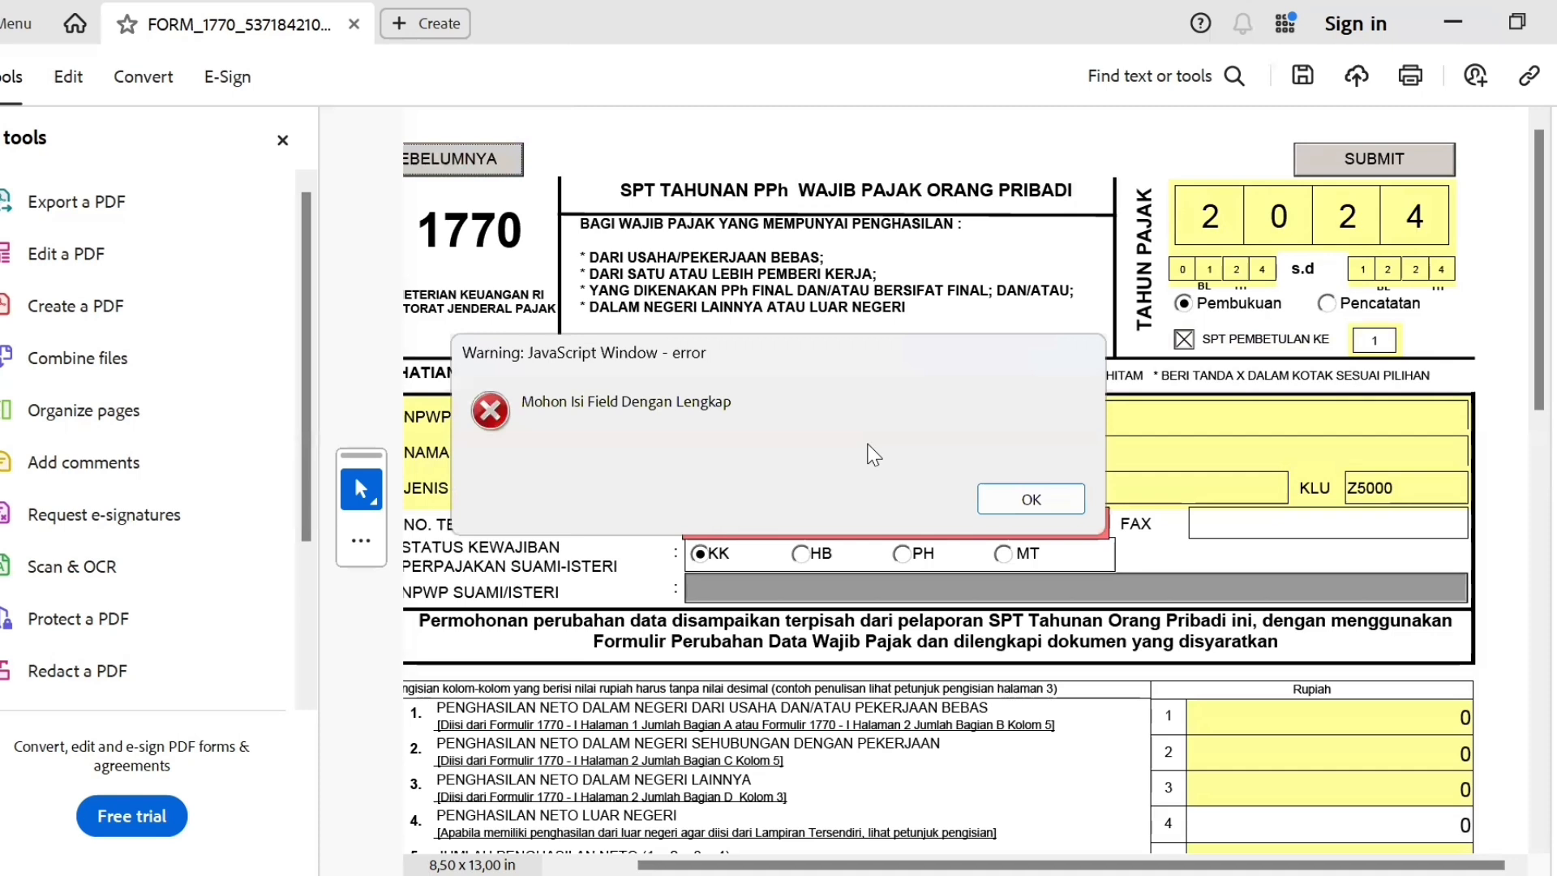
pyautogui.click(1025, 497)
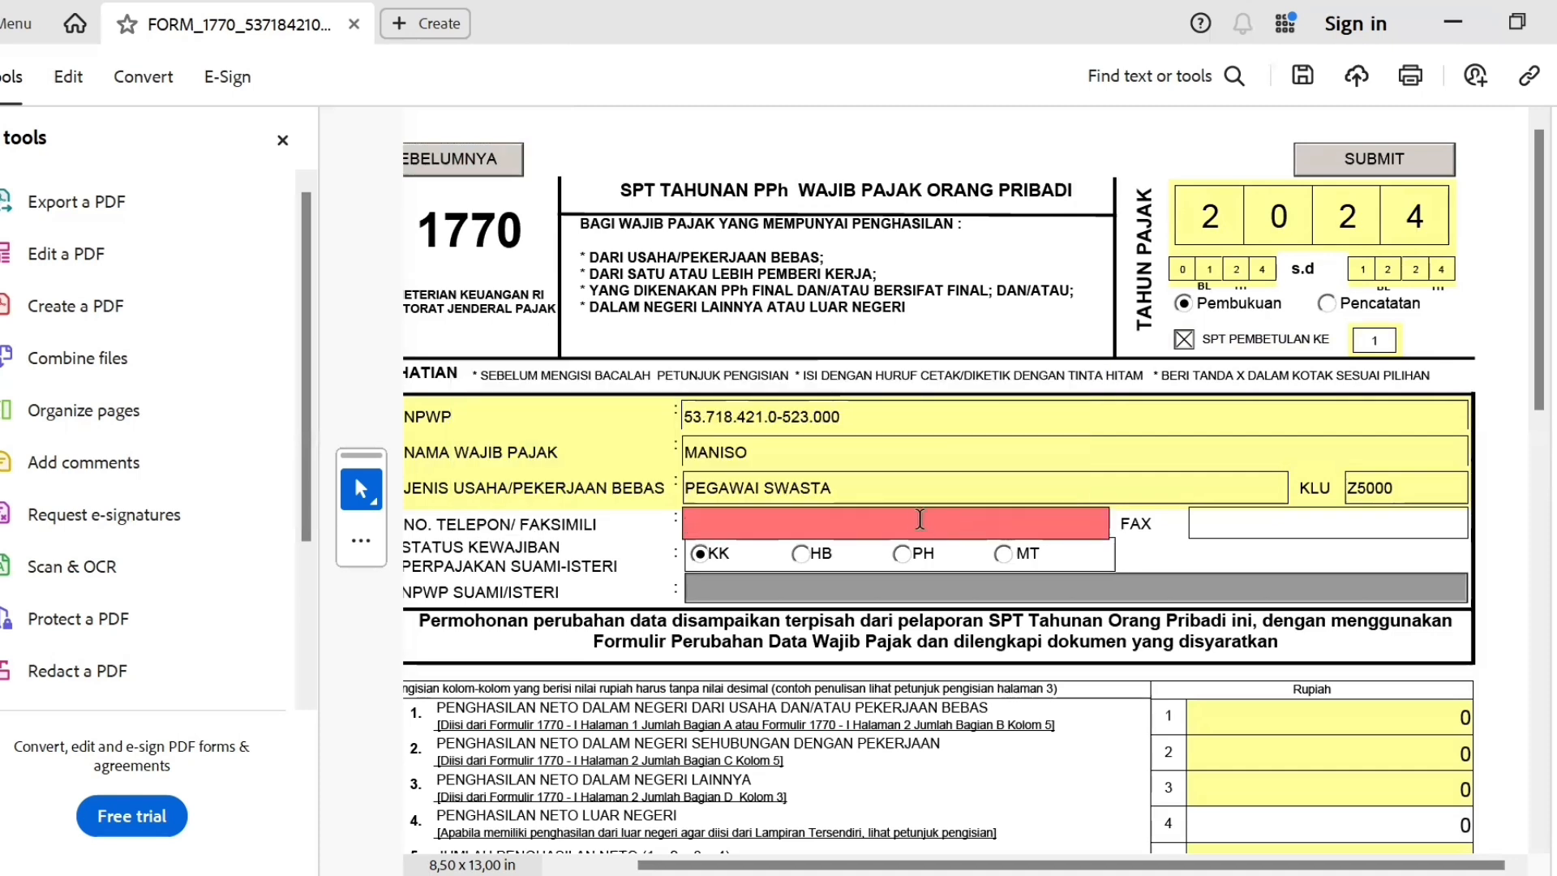
pyautogui.write('0909999999999')
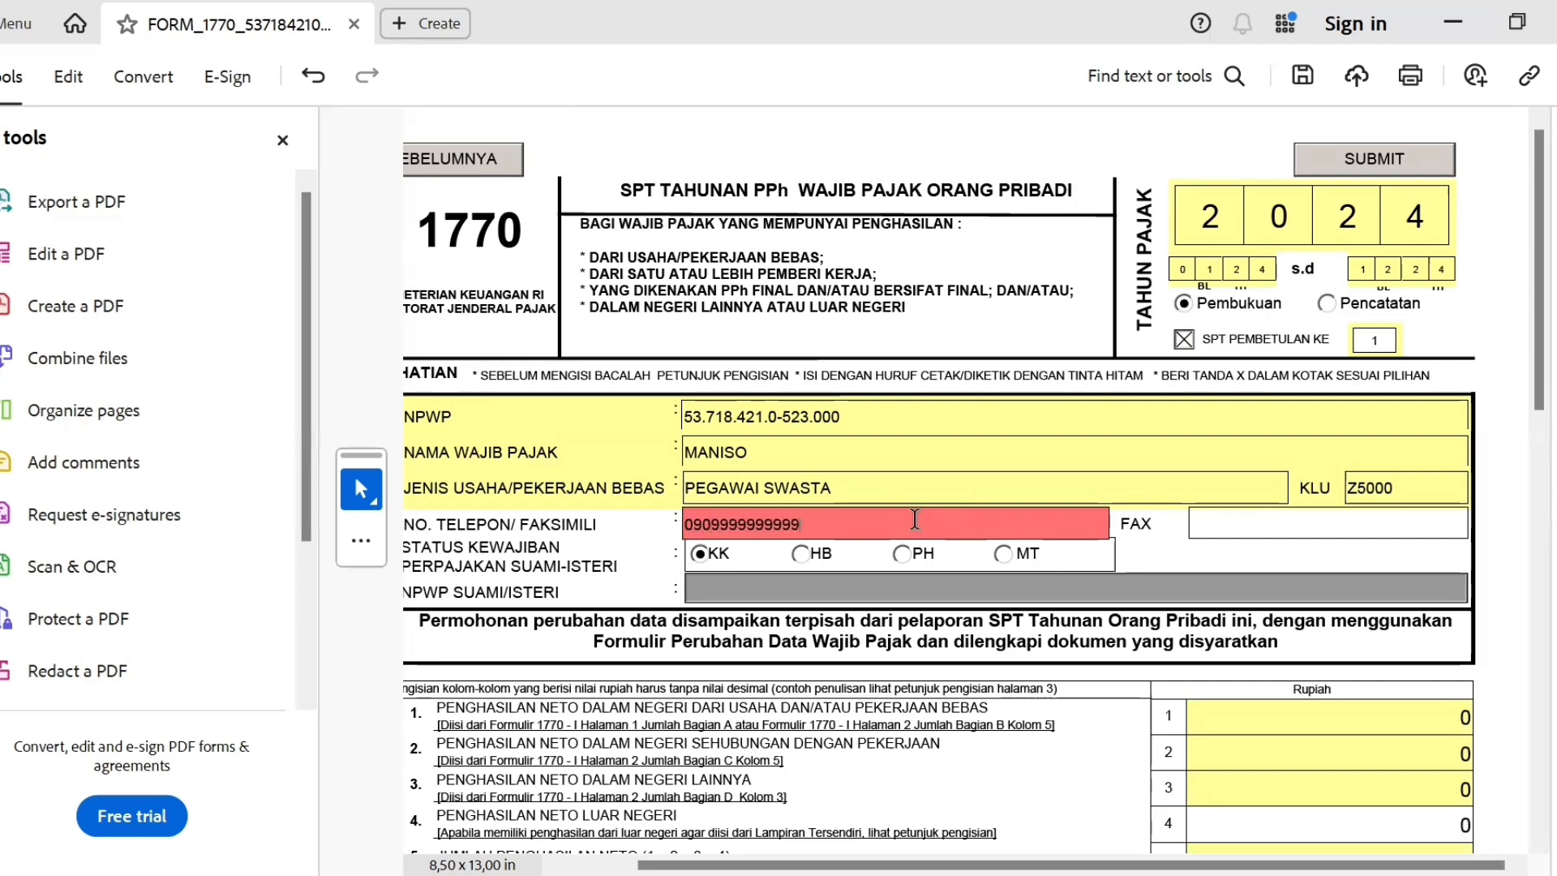
pyautogui.press('Tab')
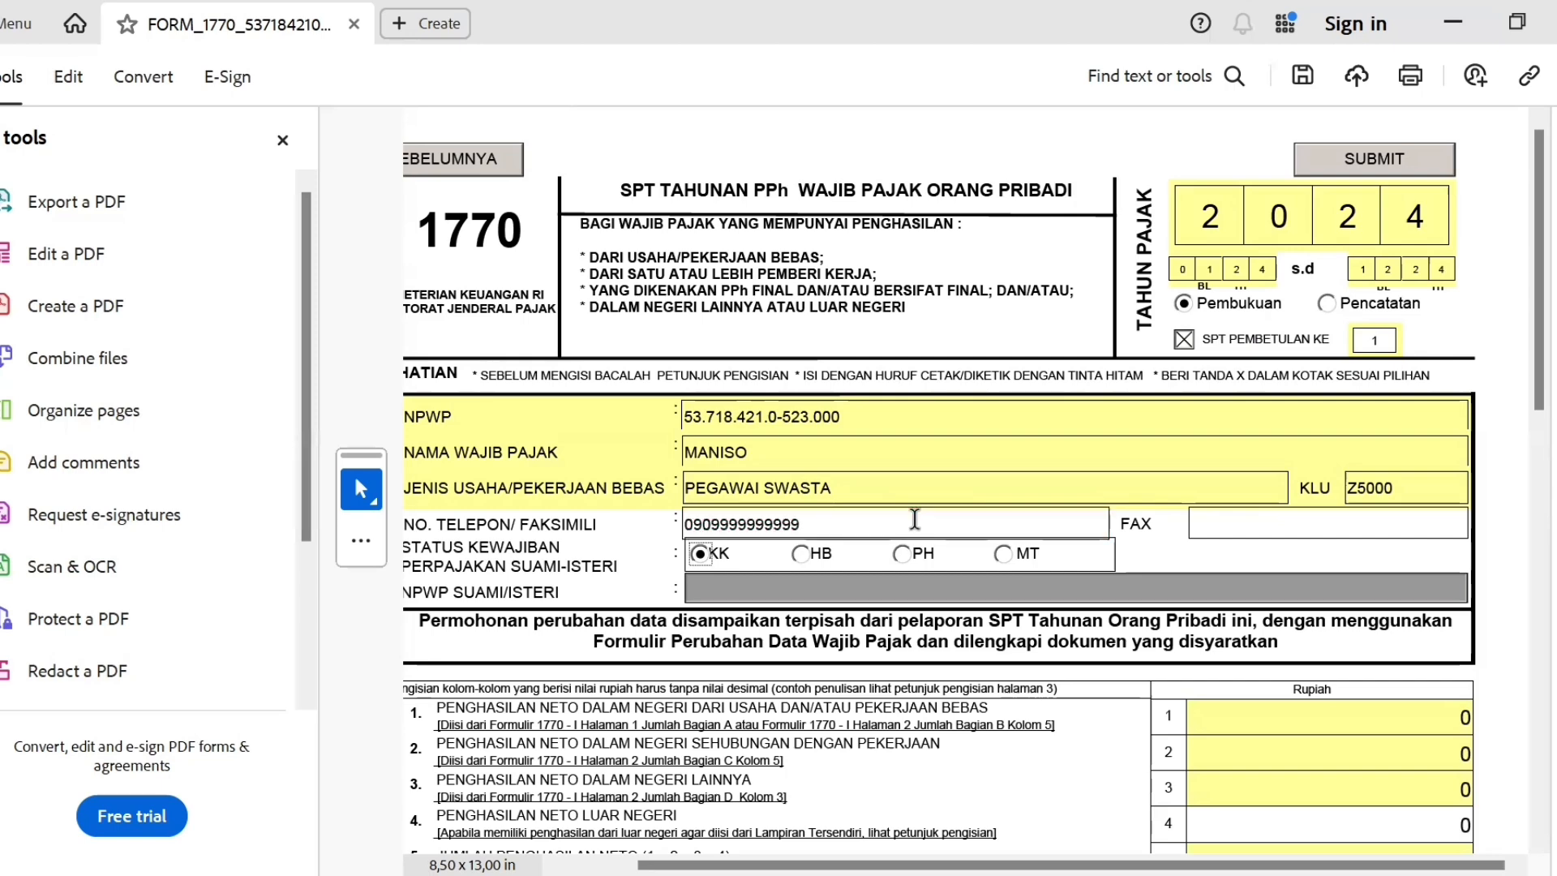
# - Set the non-taxable income status (PTKP) in item 10 to TK with 0 dependants
pyautogui.moveTo(1547, 271); pyautogui.dragTo(1507, 480)
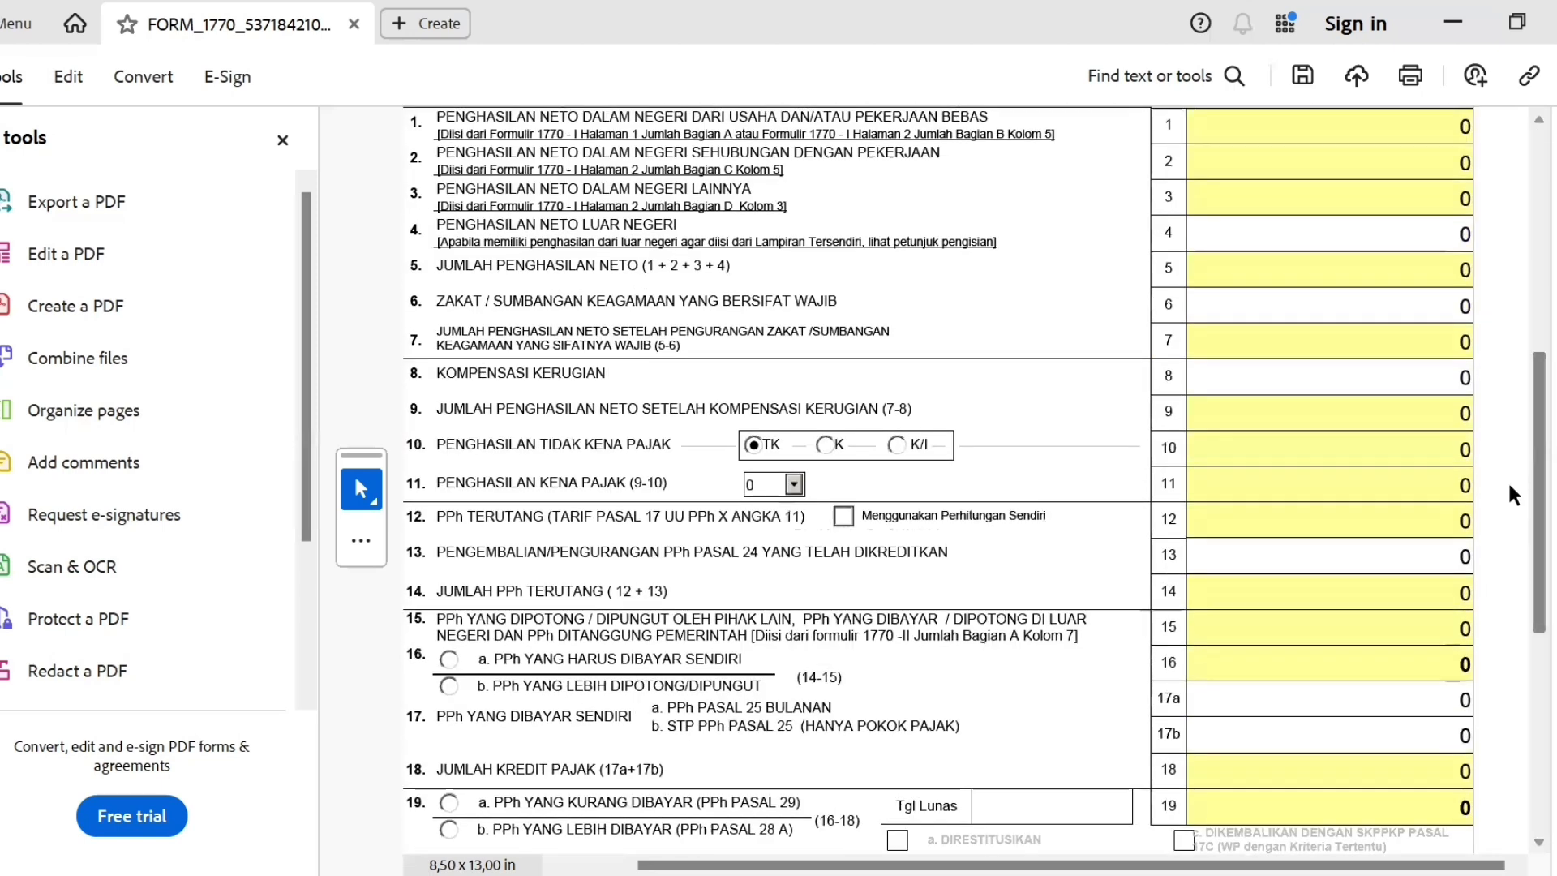
pyautogui.click(827, 445)
pyautogui.click(762, 452)
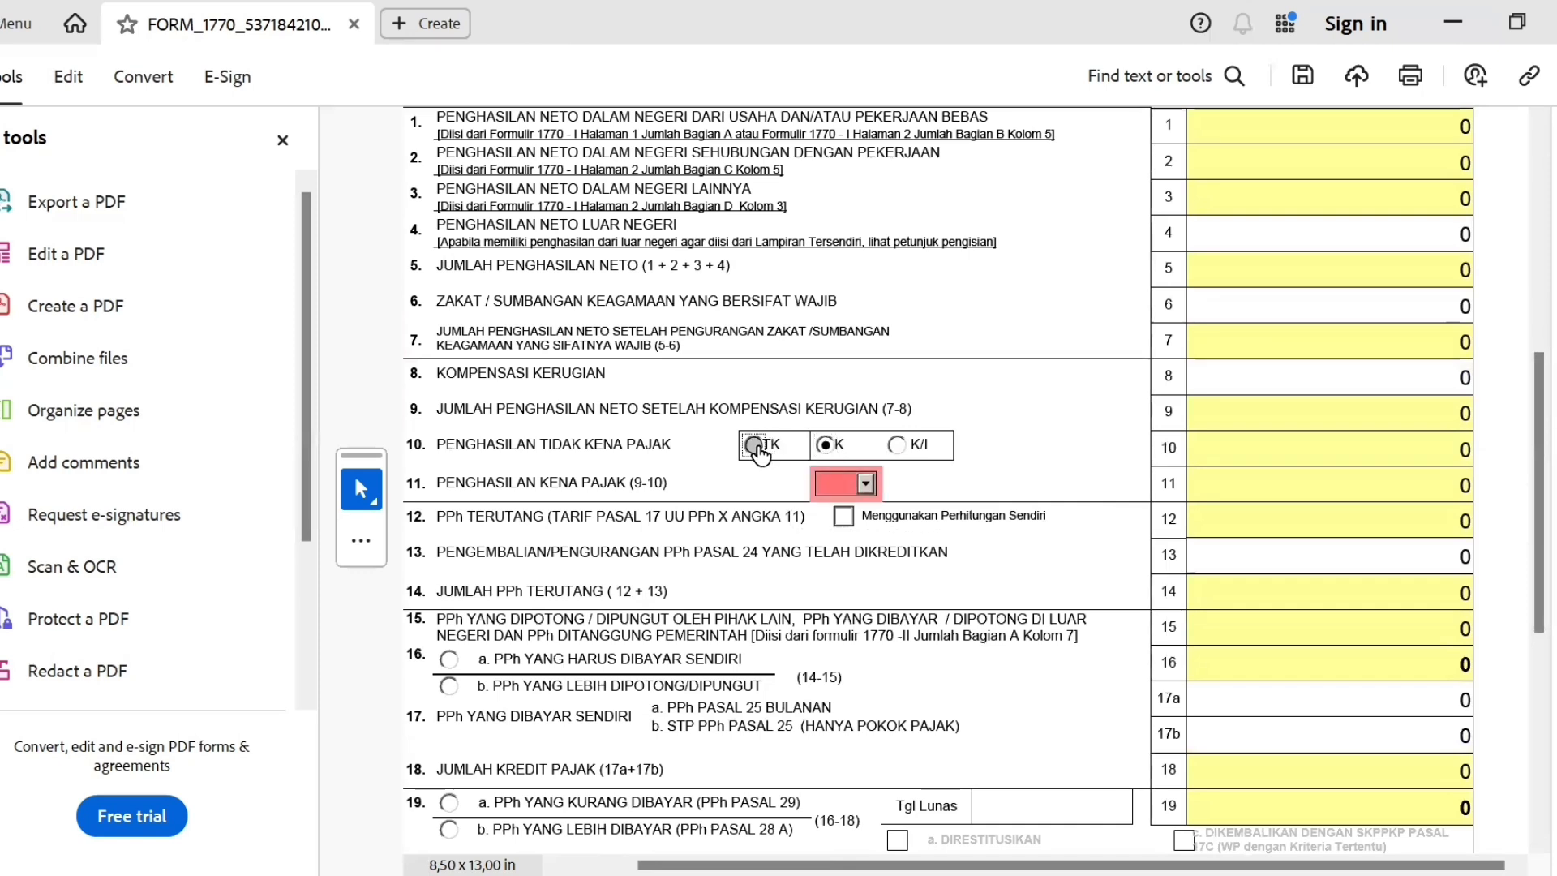
pyautogui.click(788, 484)
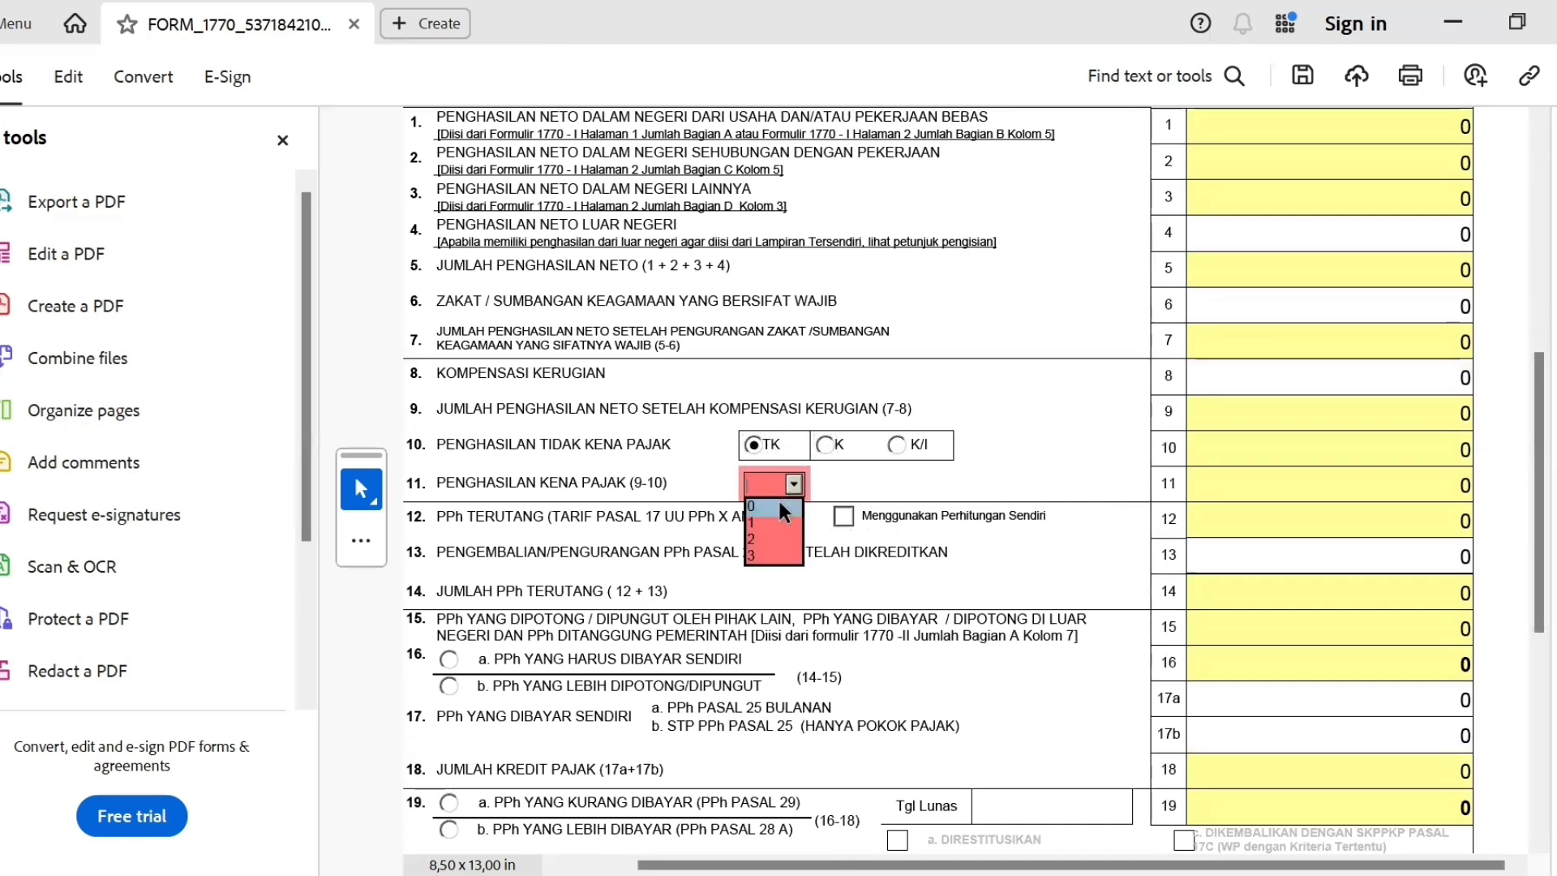
pyautogui.click(777, 501)
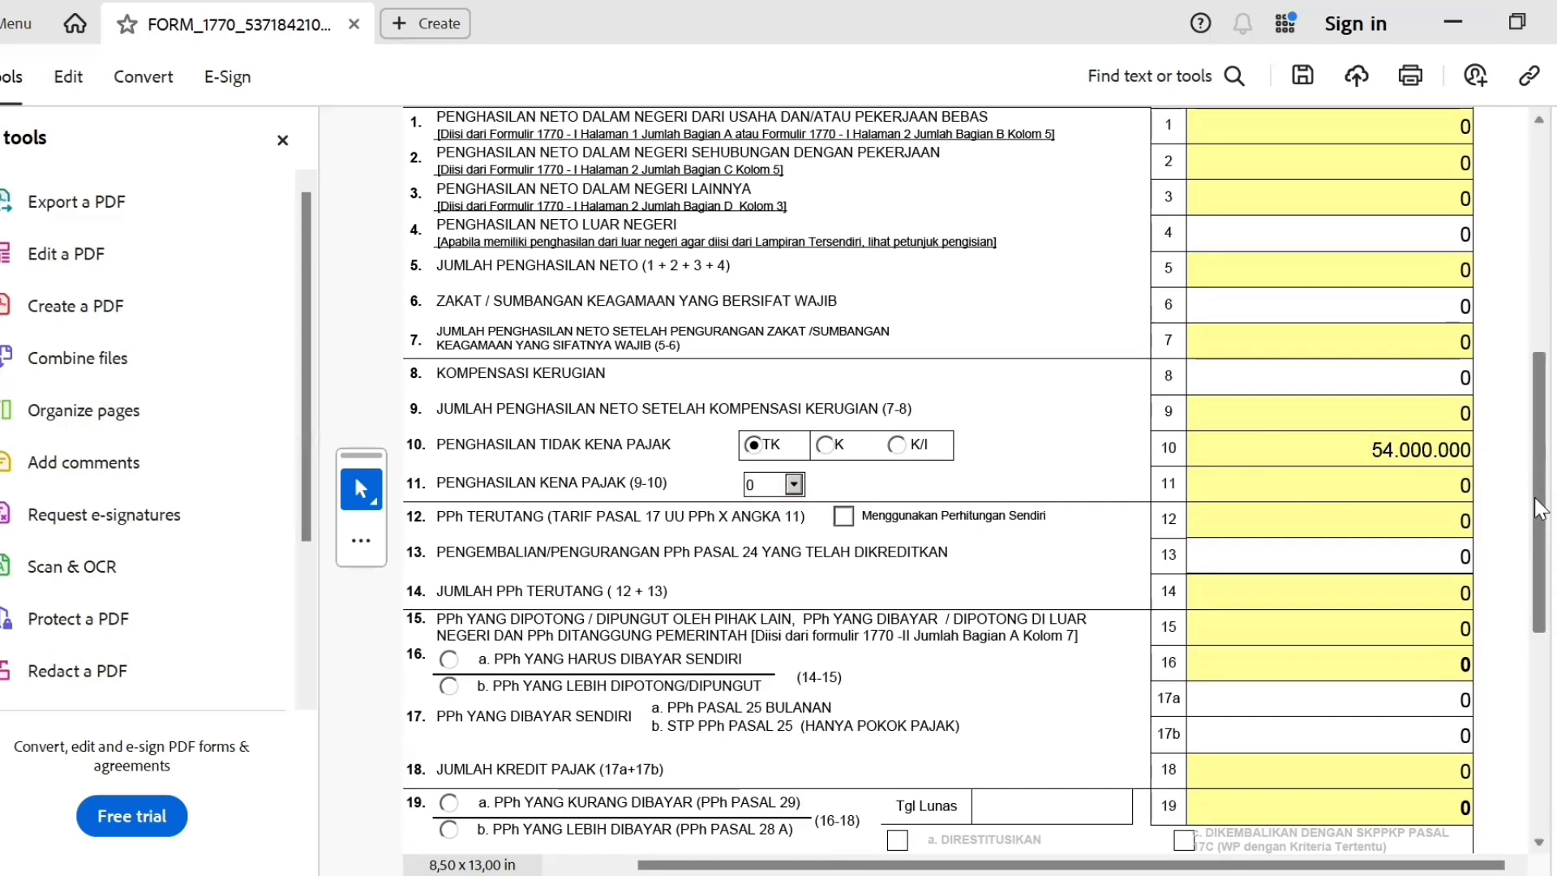
# - Set the date in the Pernyataan section of the main form to 19/02/2025
pyautogui.moveTo(1534, 498); pyautogui.dragTo(1529, 718)
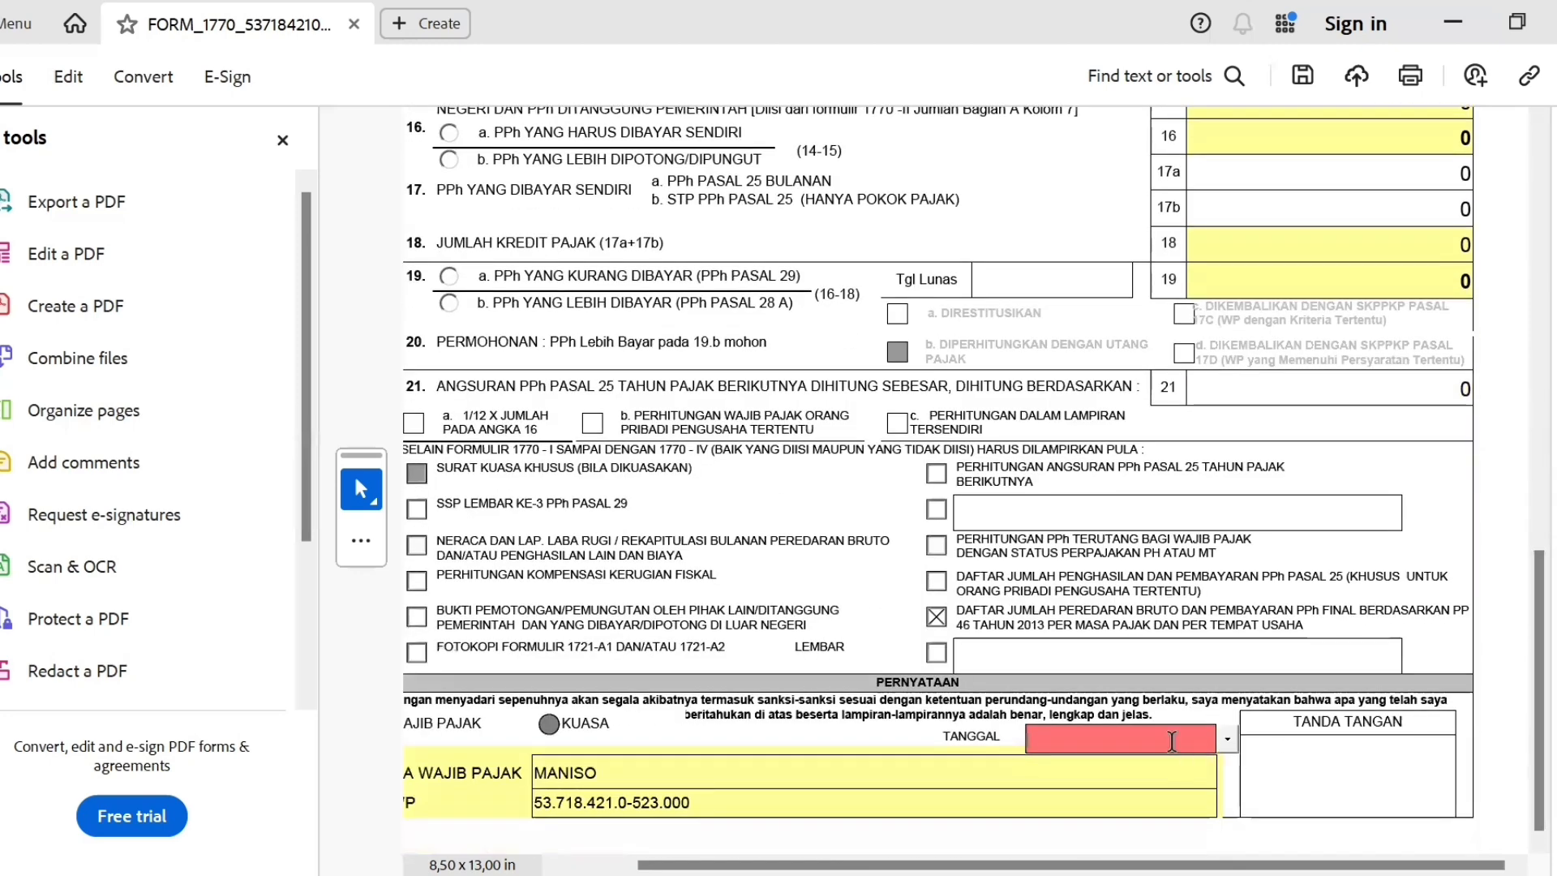
pyautogui.click(1226, 740)
pyautogui.click(1122, 773)
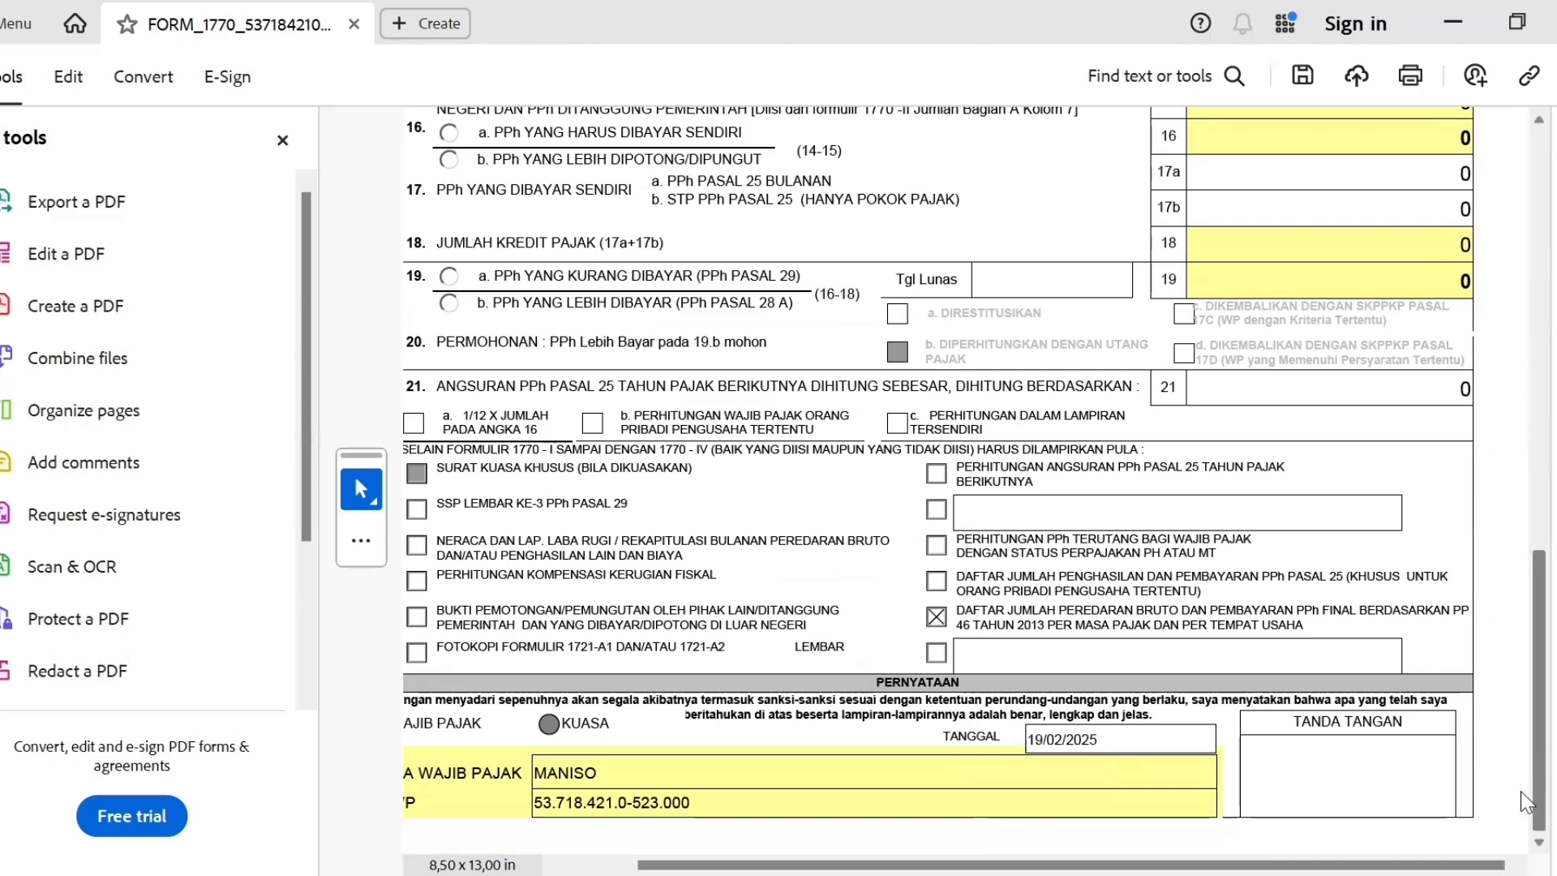
# - Go back through the attachments to Lampiran IV and change the bookkeeping method from Pembukuan to Pencatatan
pyautogui.moveTo(1539, 764); pyautogui.dragTo(1411, 293)
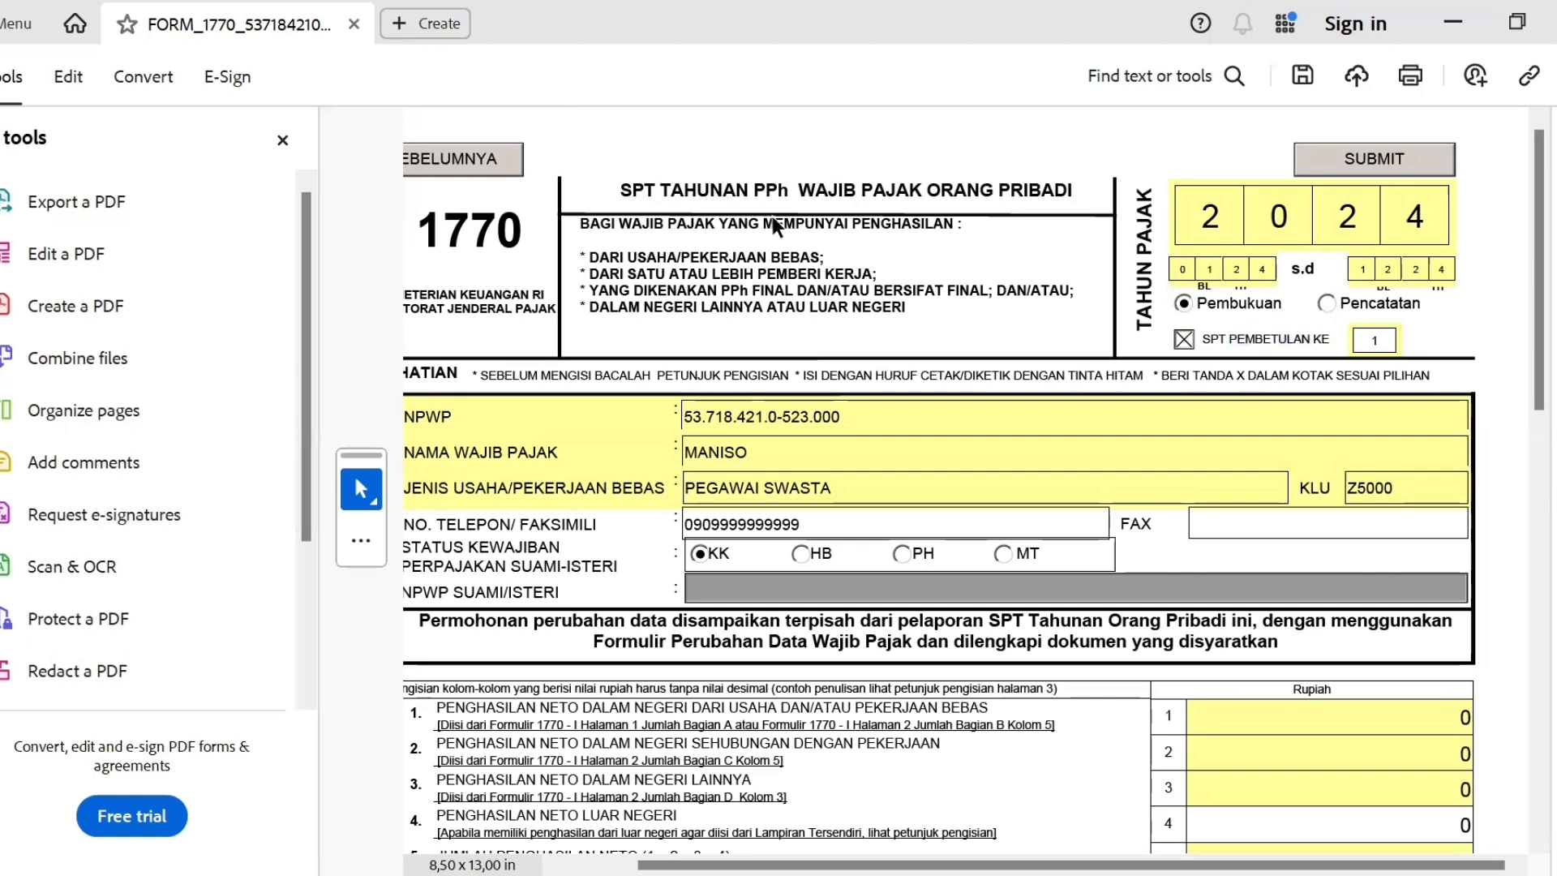
pyautogui.click(506, 166)
pyautogui.click(506, 166)
pyautogui.click(510, 168)
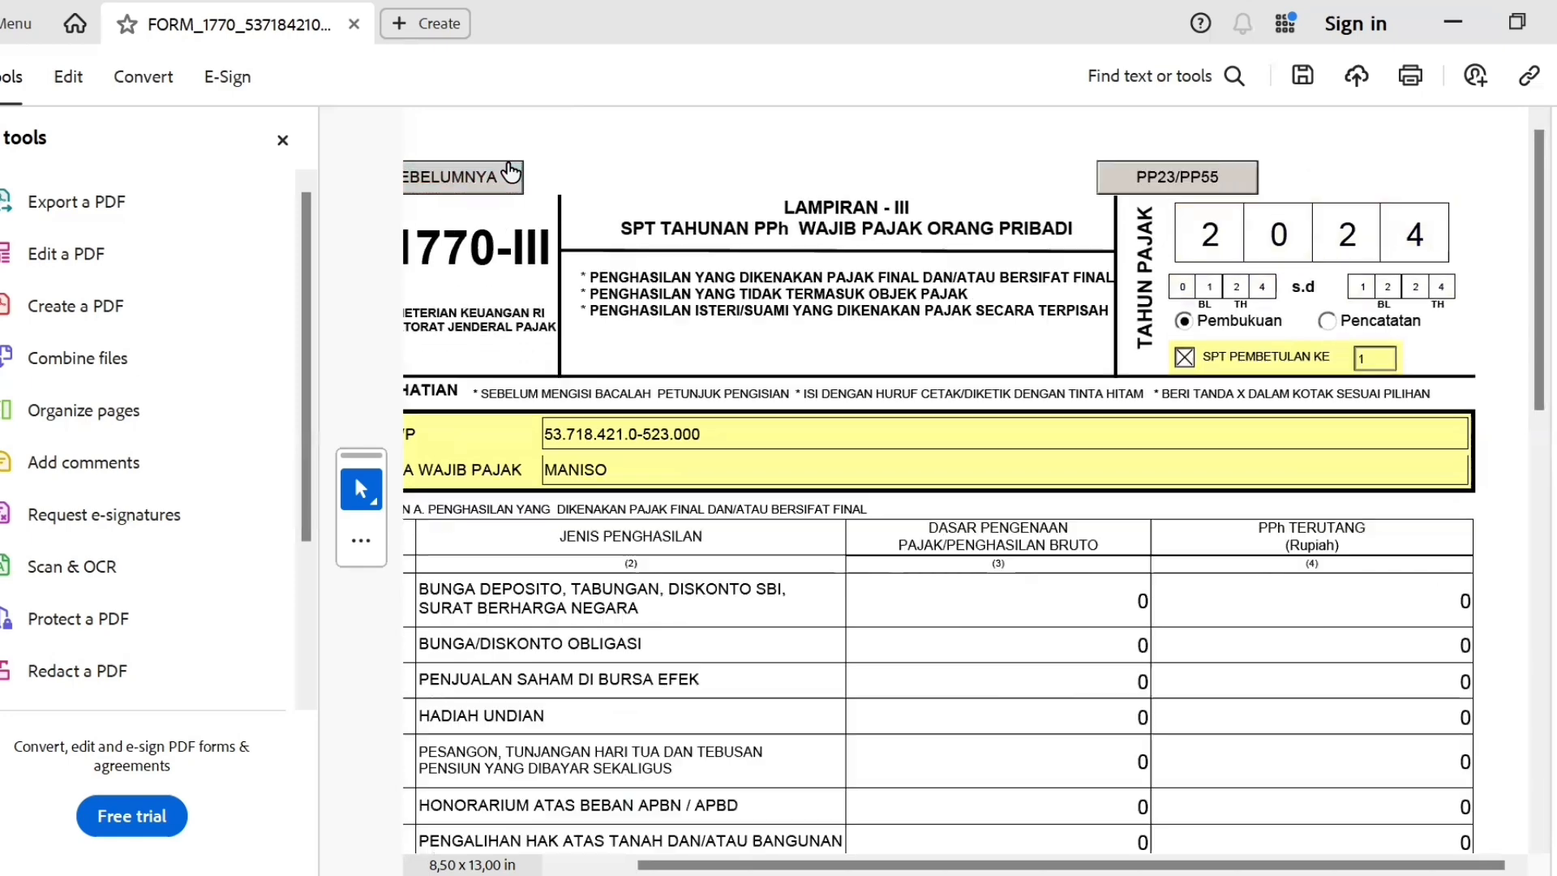
pyautogui.click(509, 170)
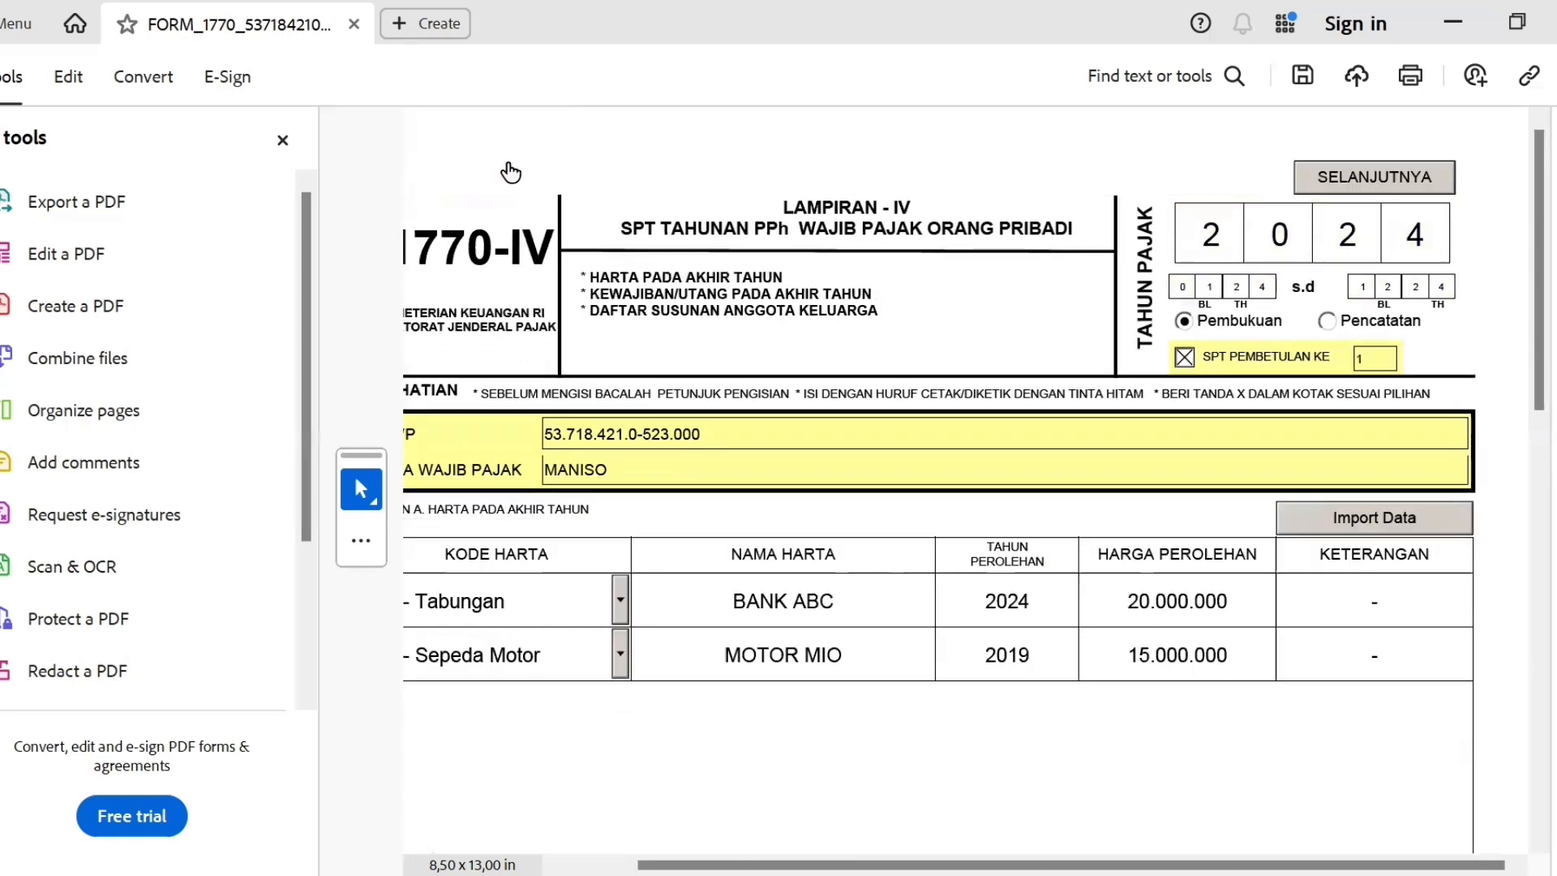
pyautogui.click(1325, 323)
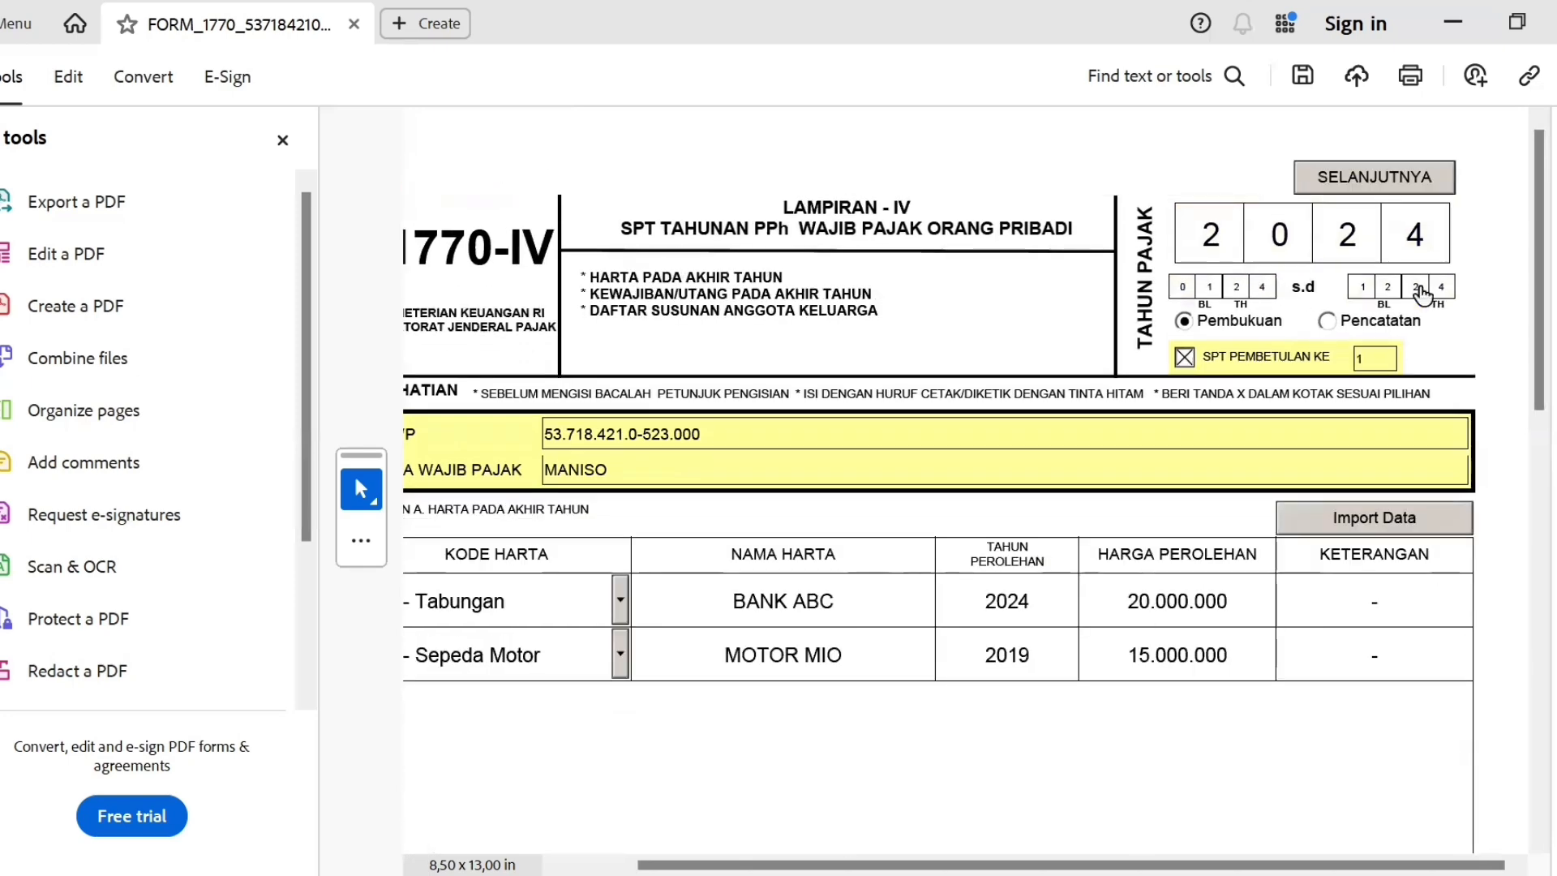
# - Advance through all the attachments to the main 1770 form and submit it to reach the attachment upload page
pyautogui.click(1407, 184)
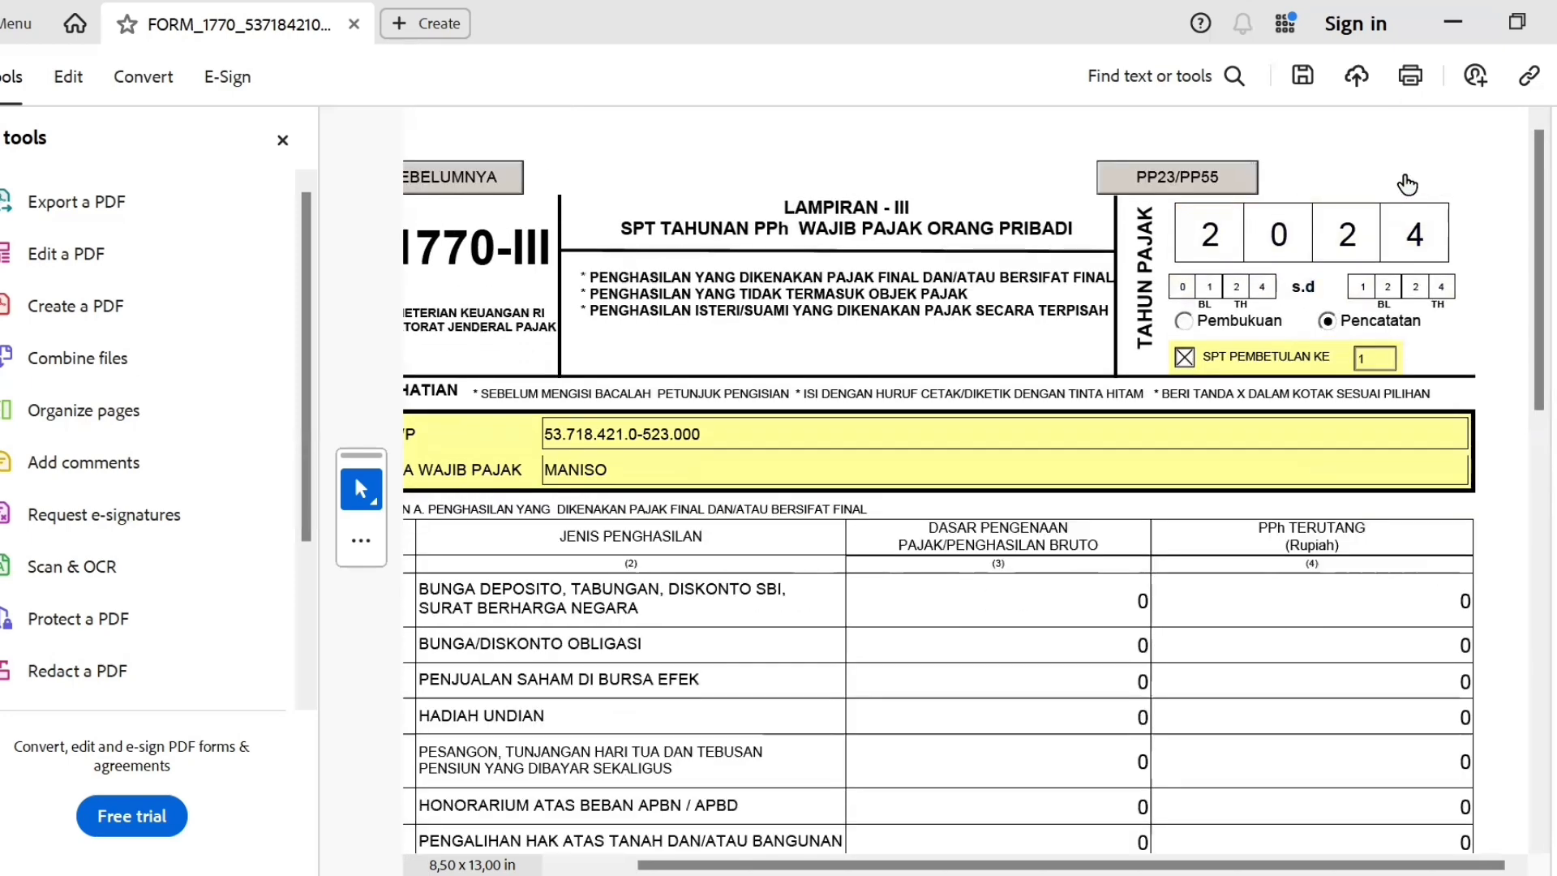
pyautogui.click(1236, 180)
pyautogui.click(1320, 192)
pyautogui.click(1324, 192)
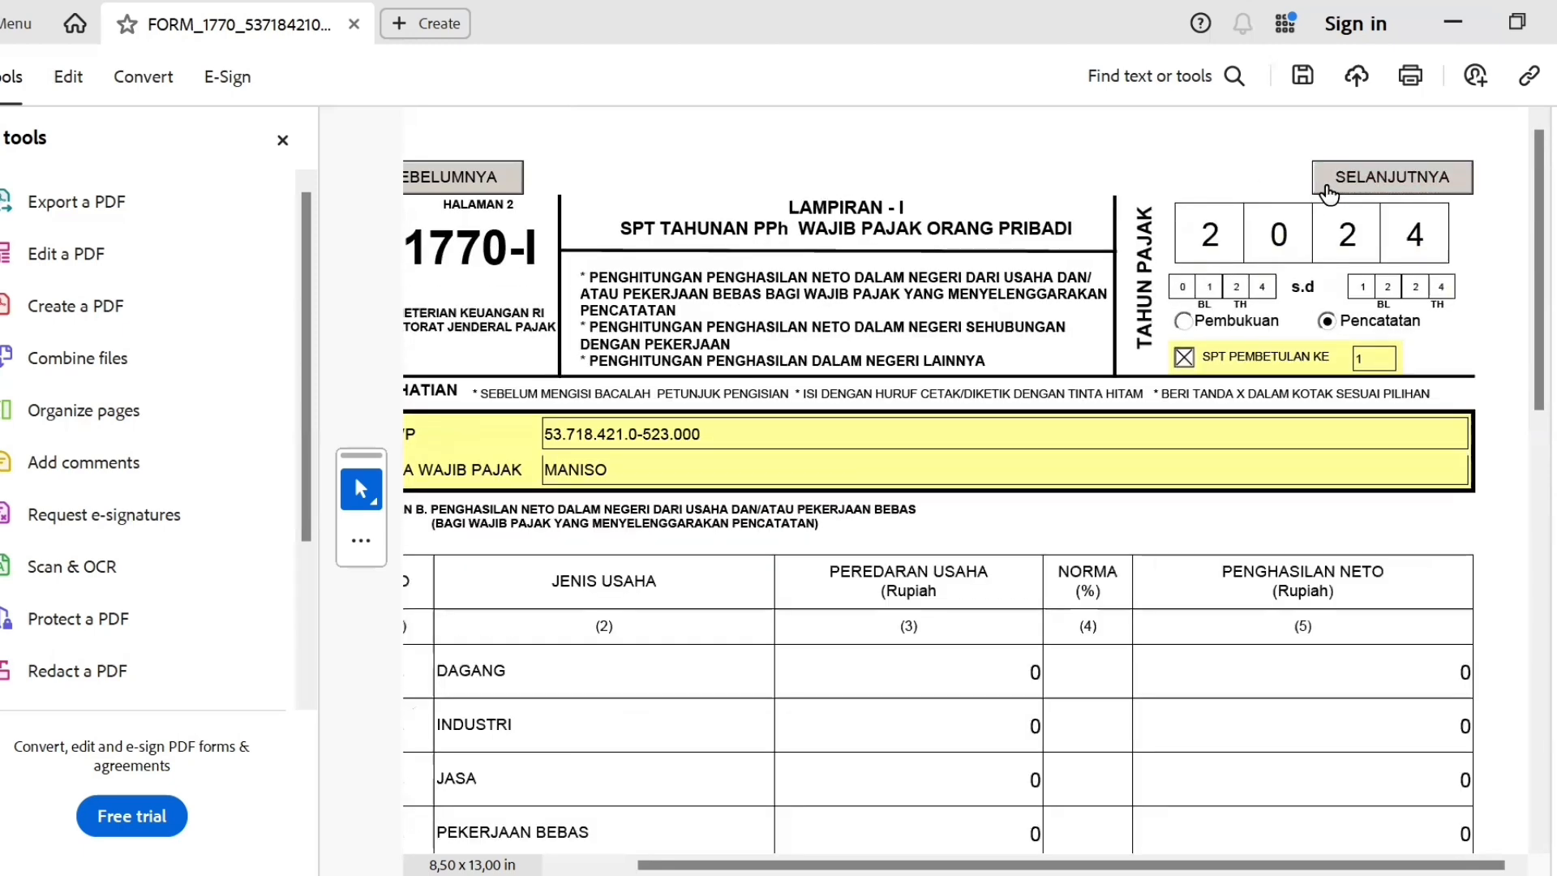
pyautogui.click(1327, 193)
pyautogui.click(1328, 194)
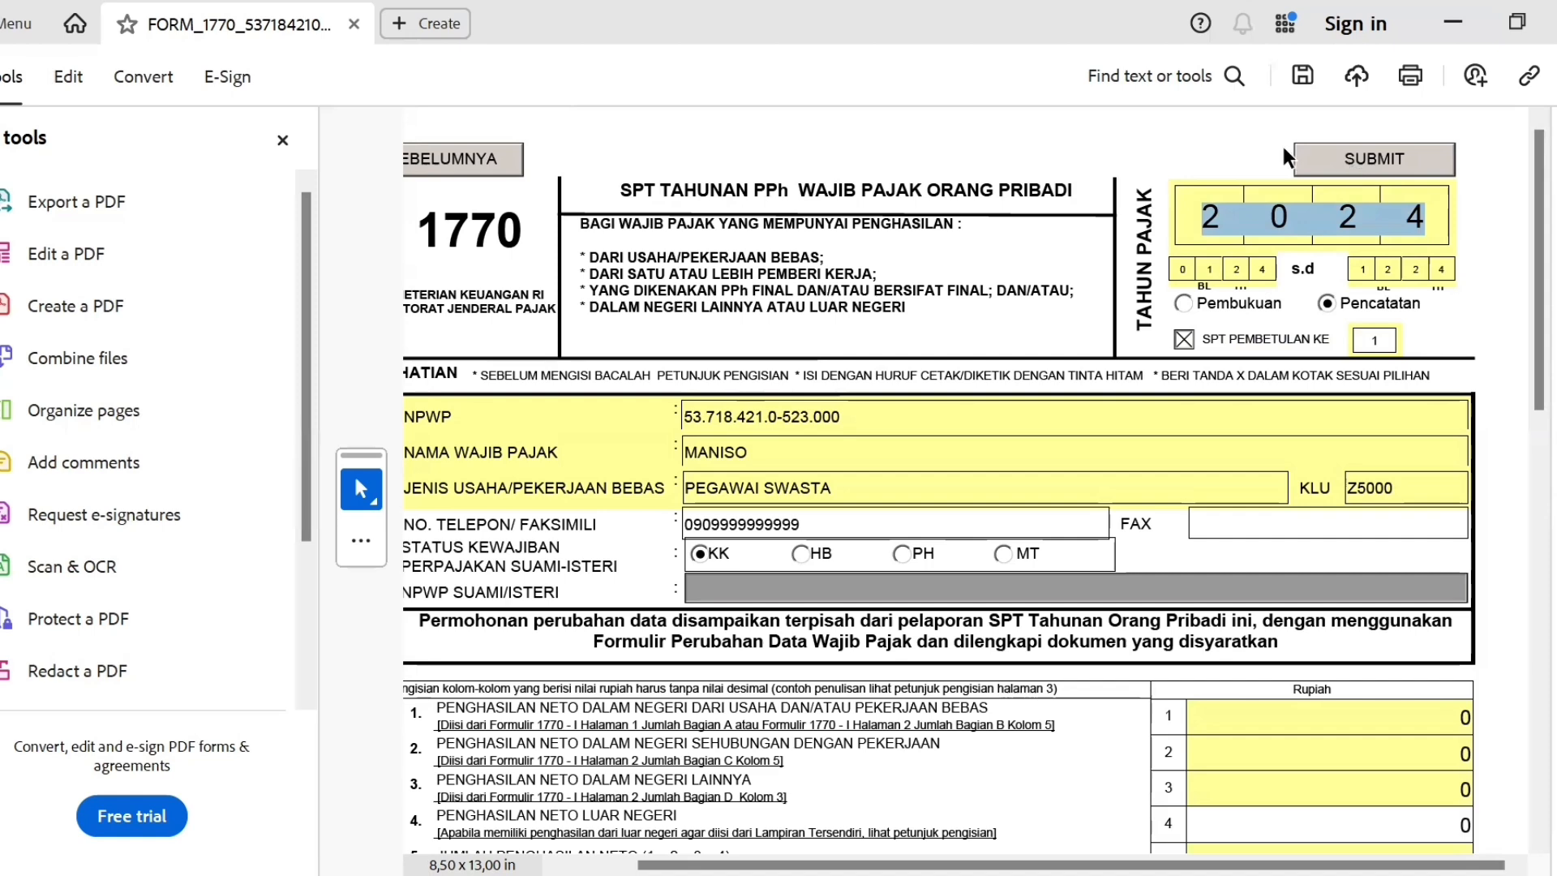
pyautogui.click(1331, 165)
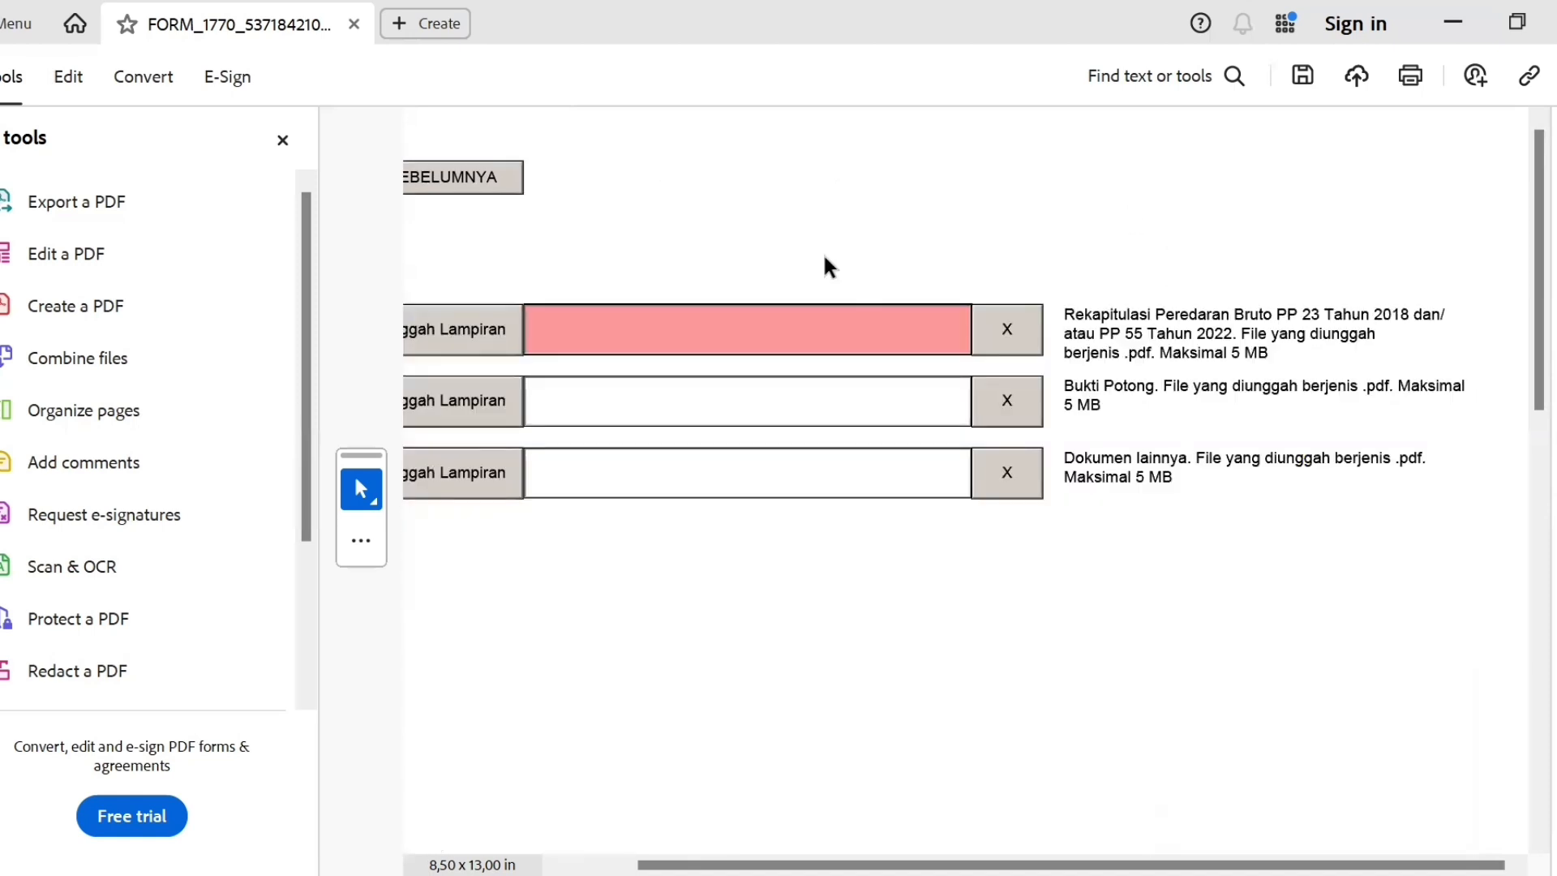
# - Start uploading the Rekapitulasi Peredaran Bruto PP 23/PP 55 attachment and browse to the EForm UMKM folder
pyautogui.click(461, 339)
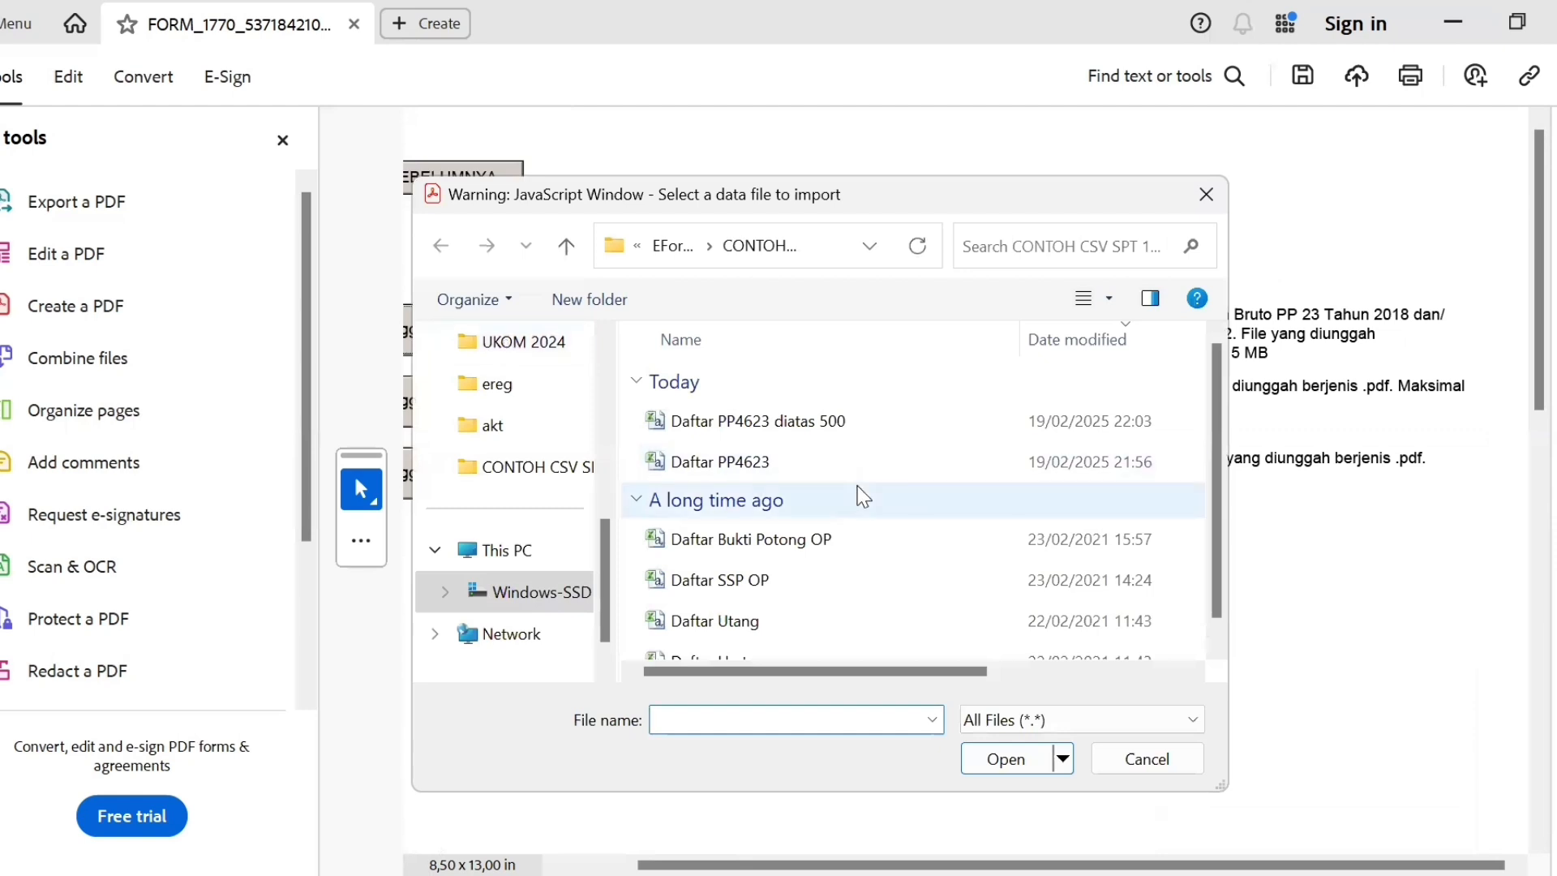
pyautogui.scroll(-1, 1211, 489)
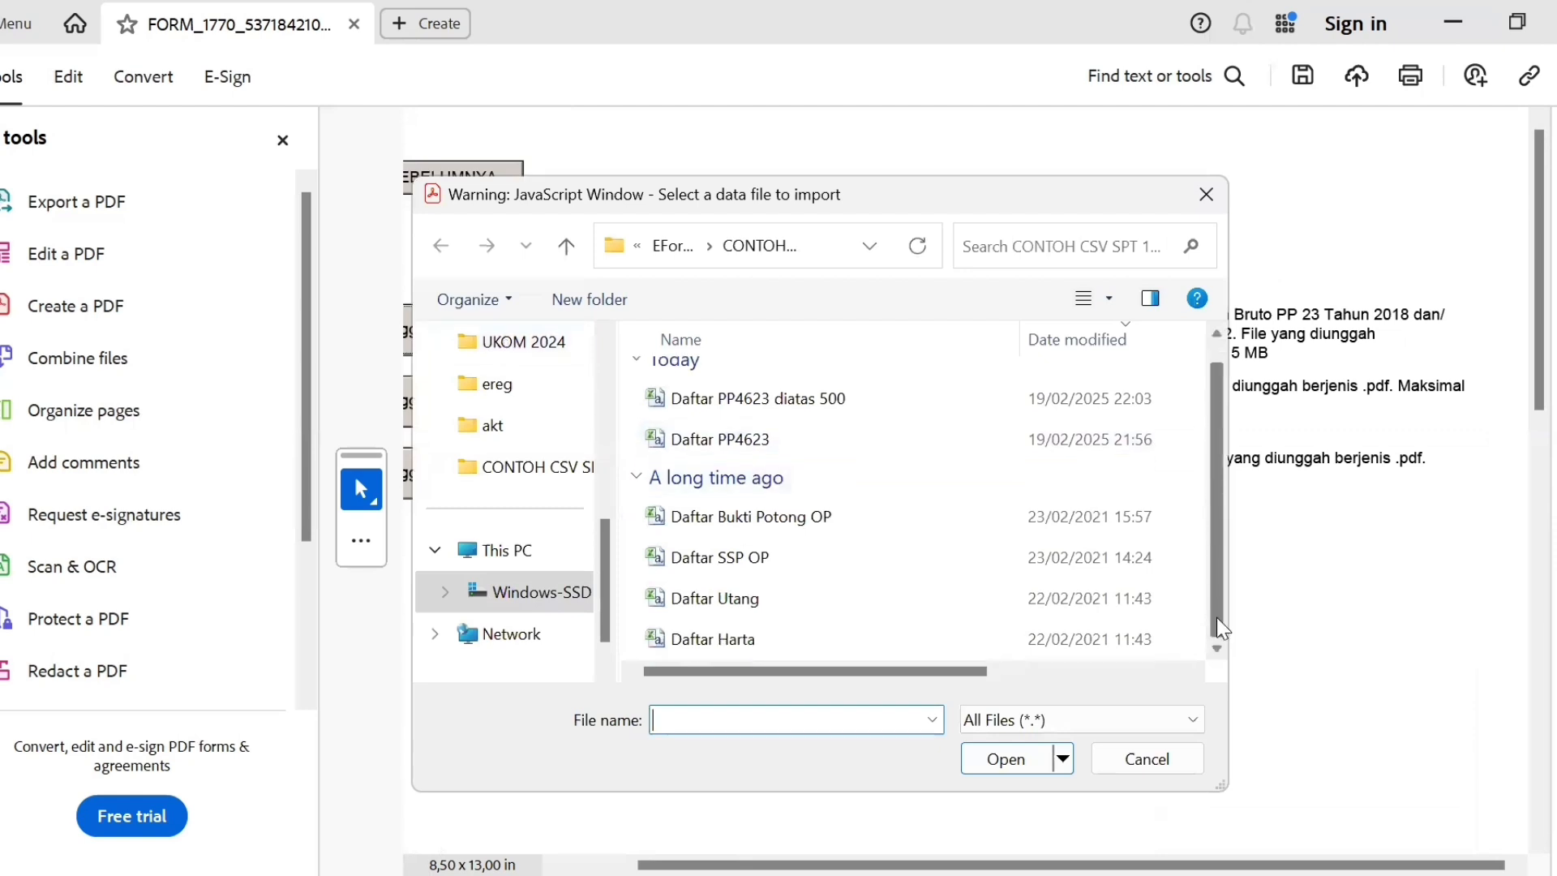
pyautogui.scroll(1, 957, 409)
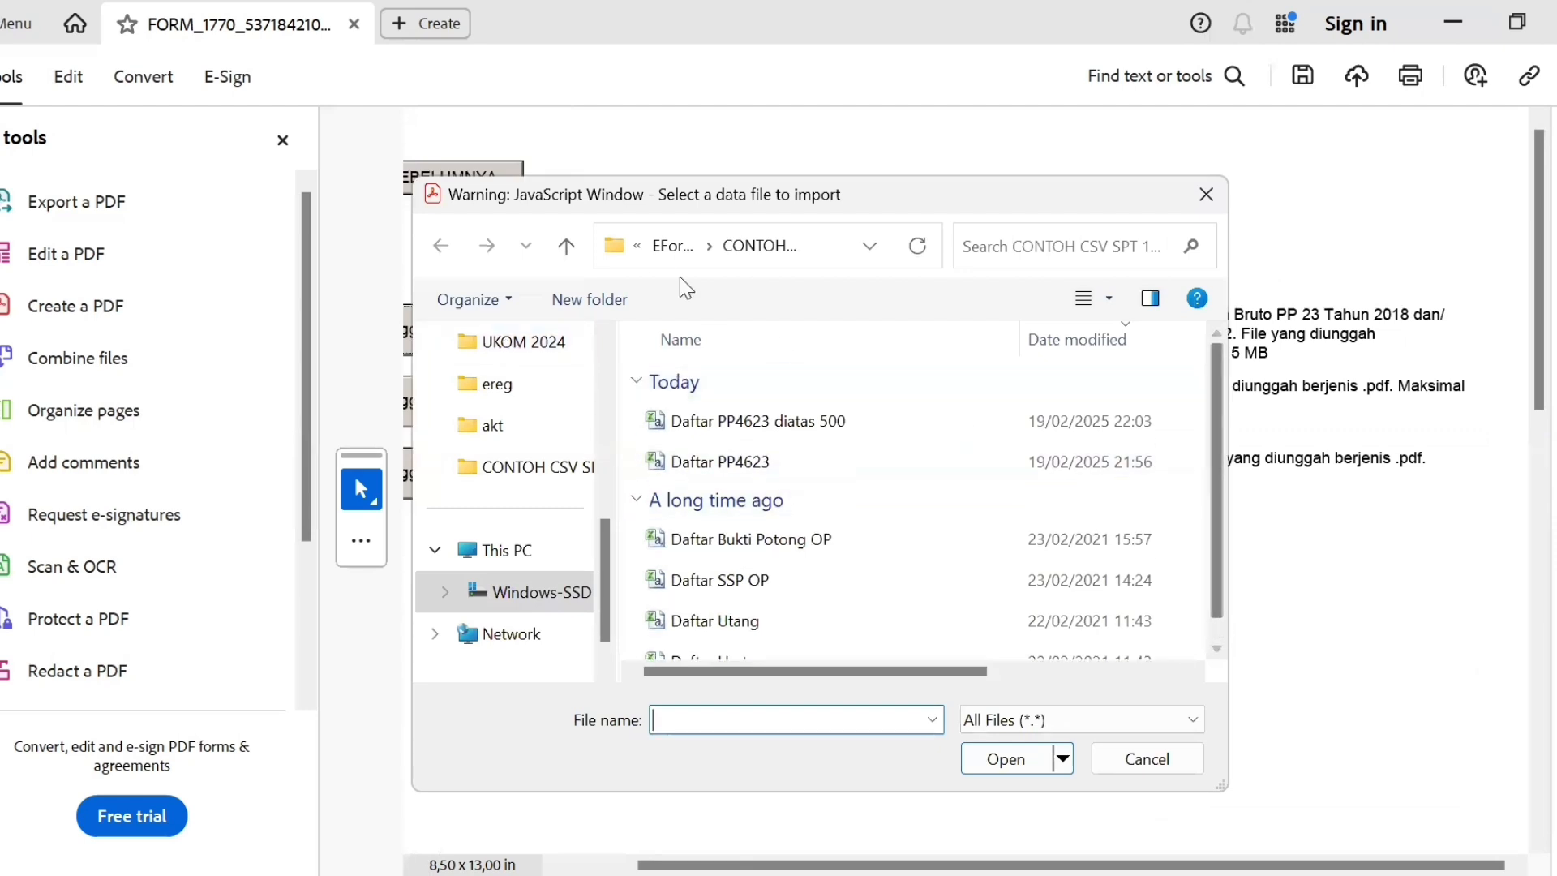
pyautogui.click(657, 252)
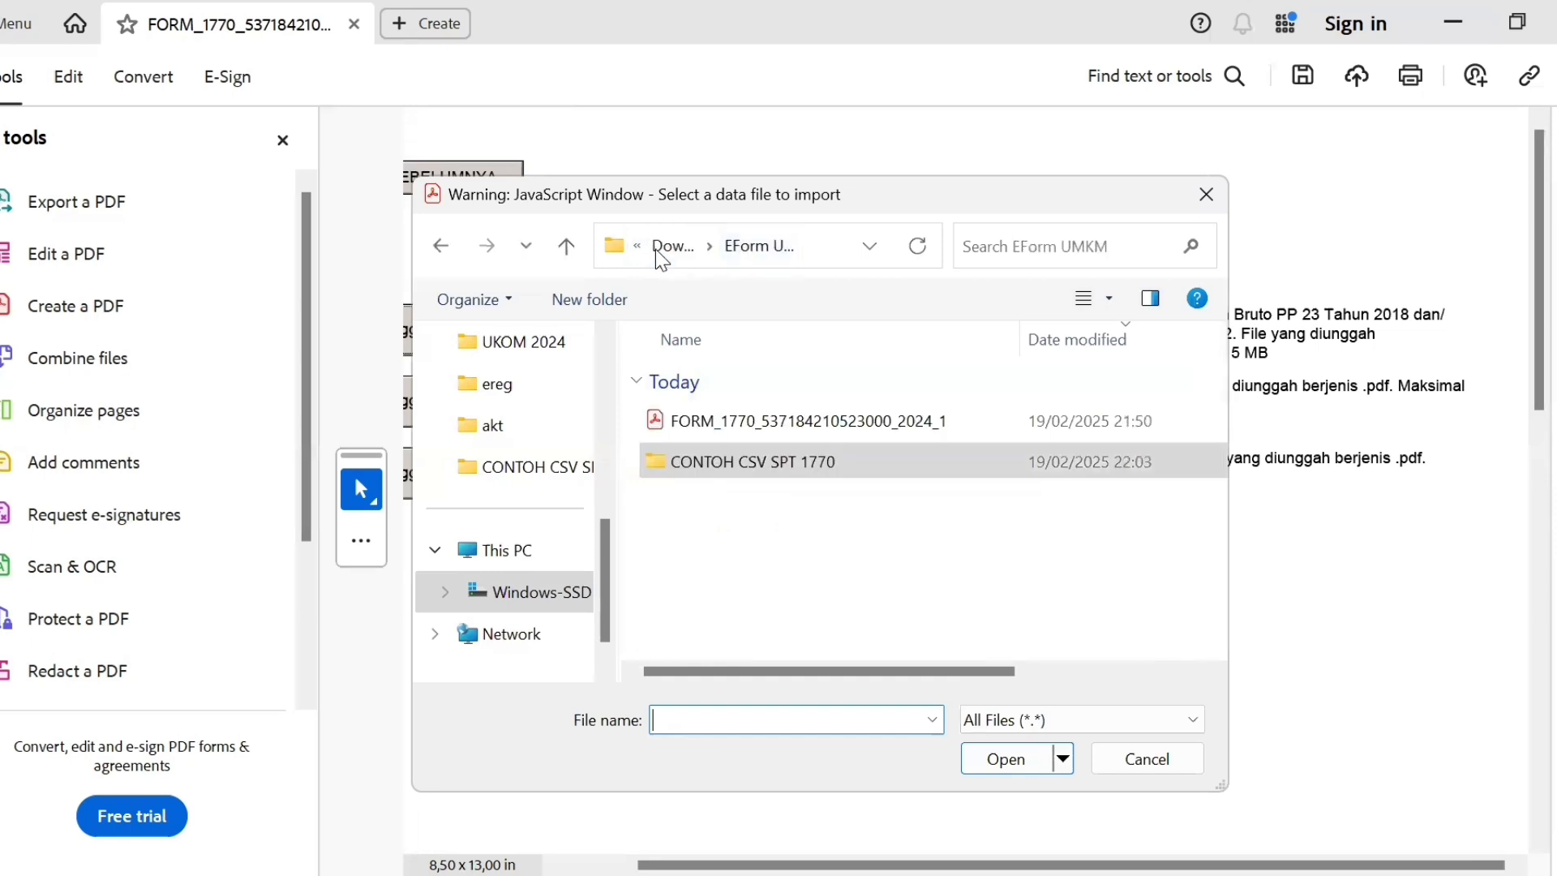
# - Try to rename the original 1770 form PDF in the EForm UMKM folder as Lampiran Omzet
pyautogui.click(733, 419)
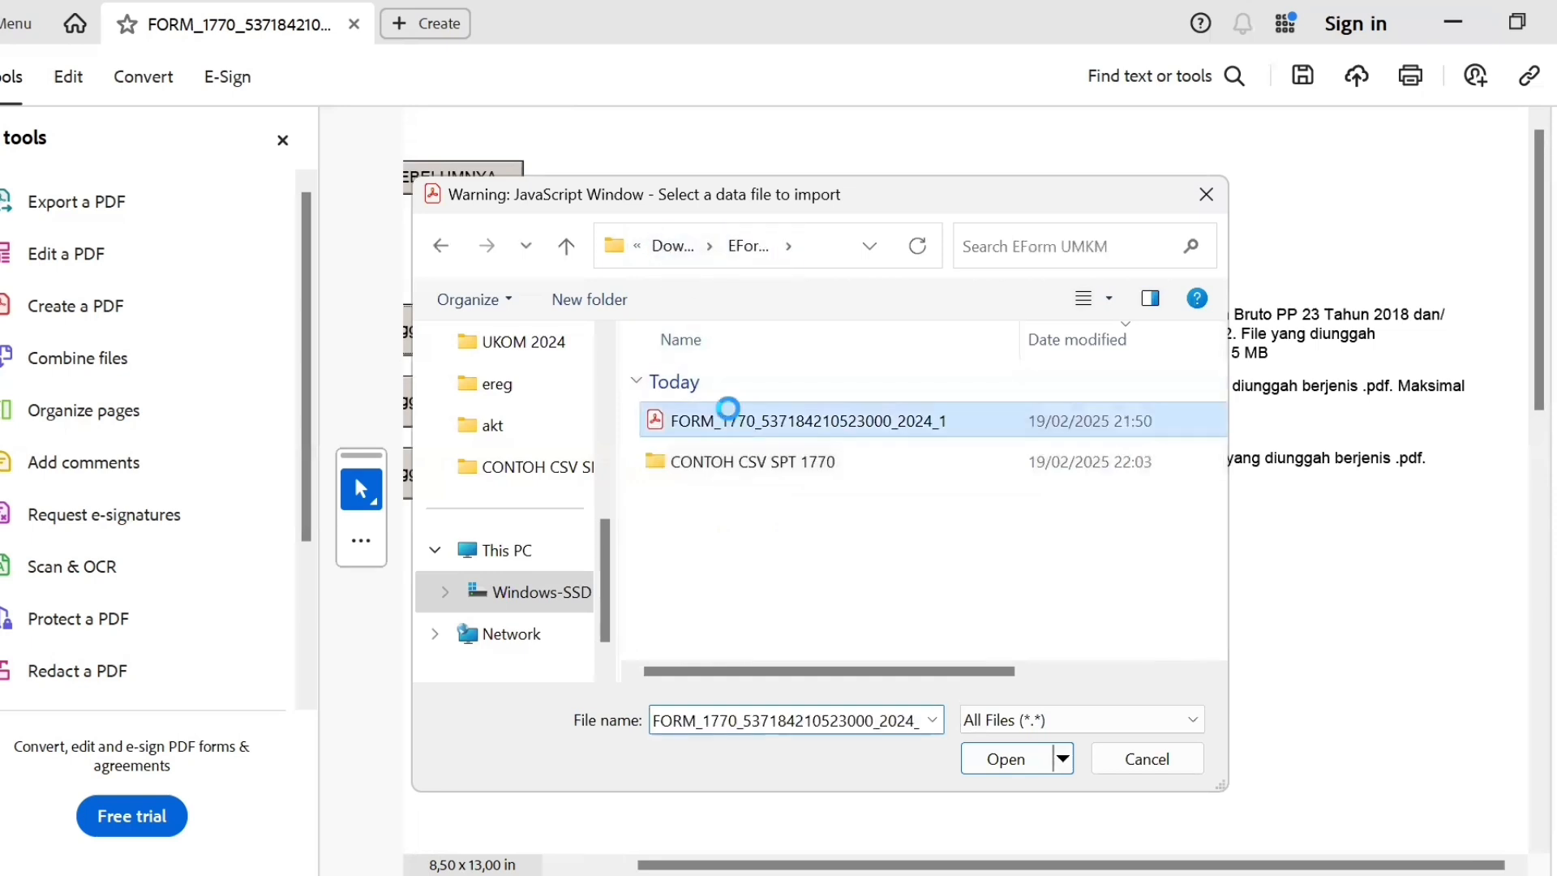
pyautogui.rightClick(730, 419)
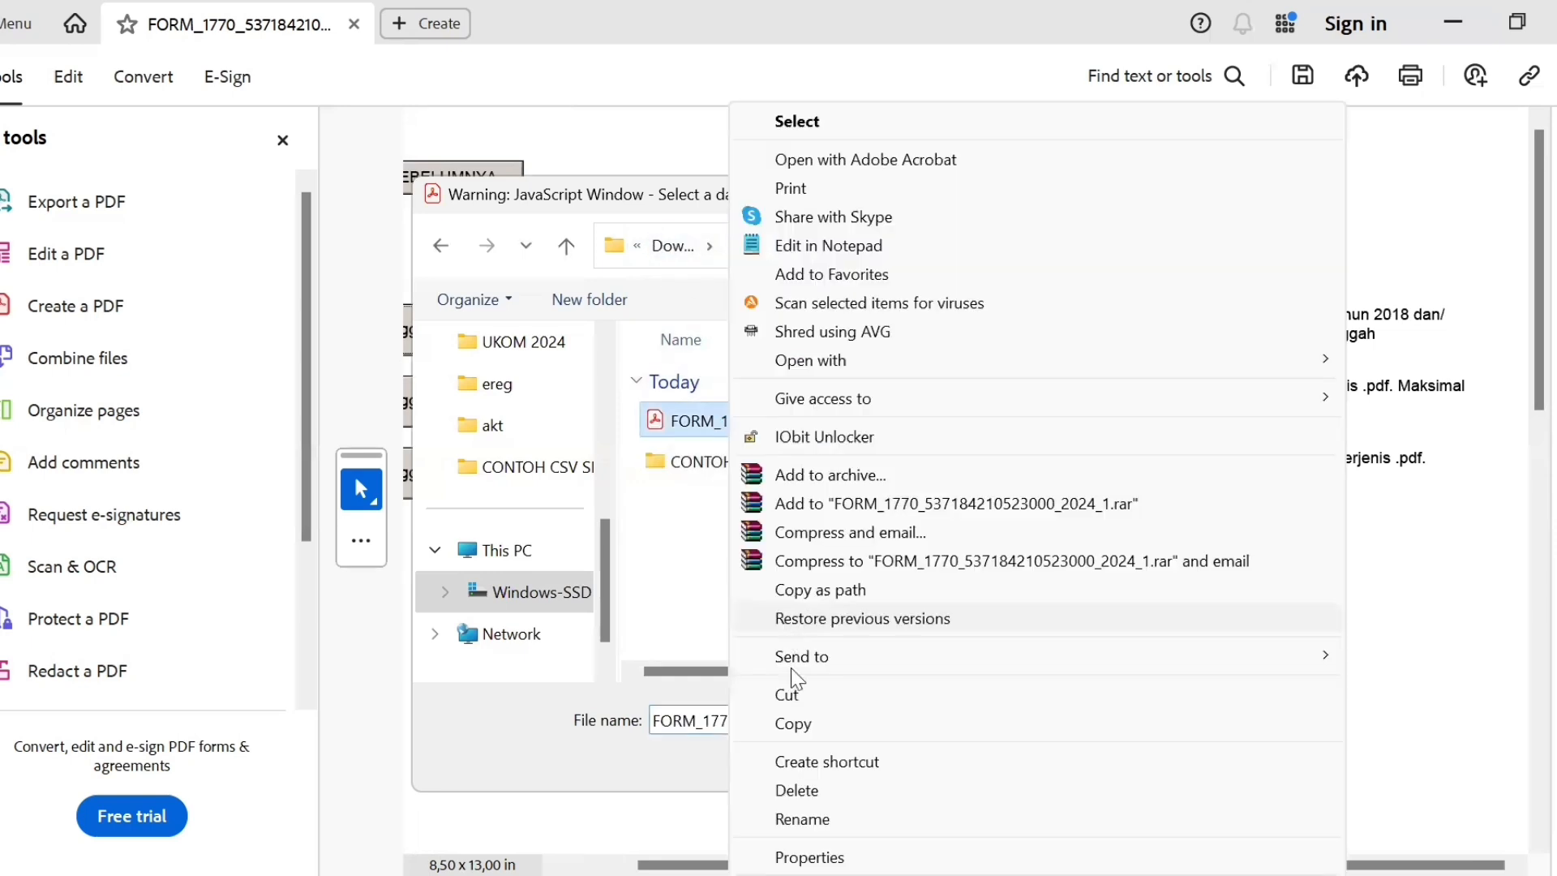
pyautogui.click(805, 819)
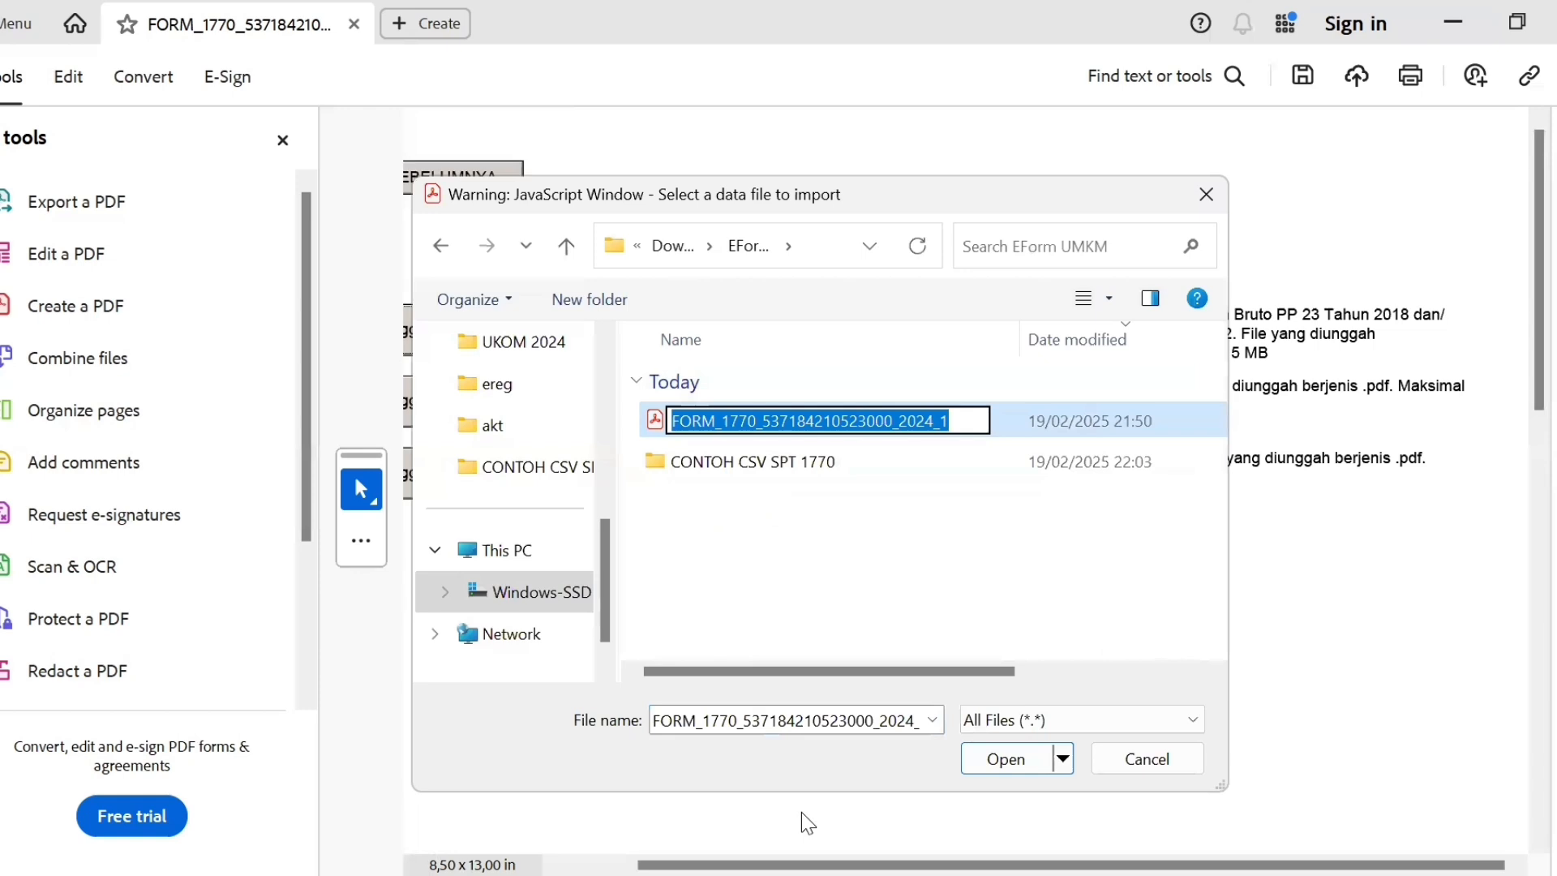
pyautogui.write('Lampiran')
pyautogui.write('Omzet')
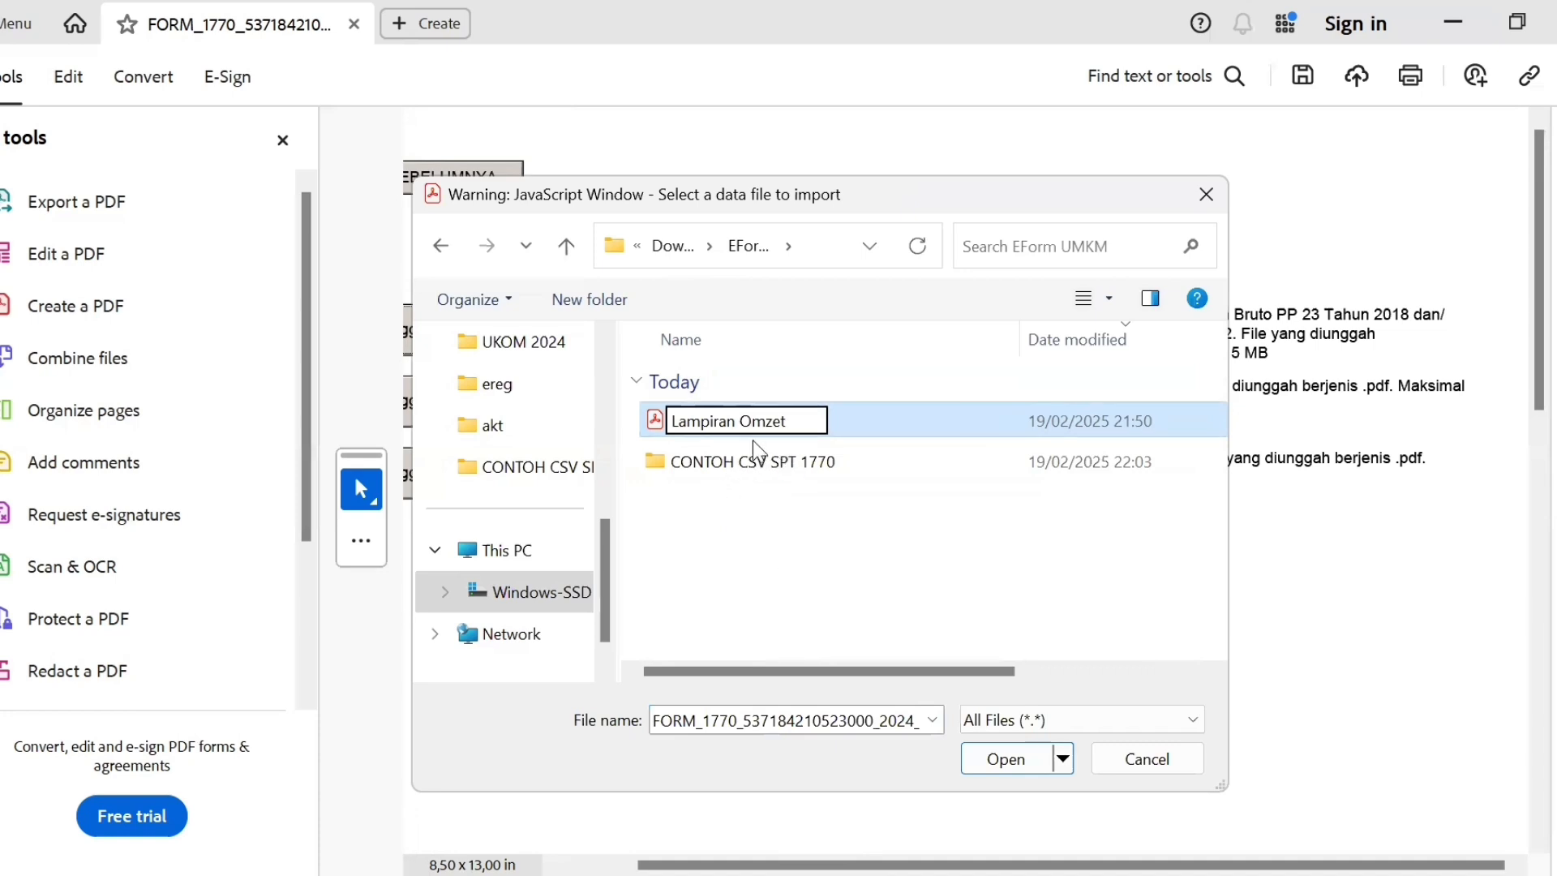
pyautogui.press('Return')
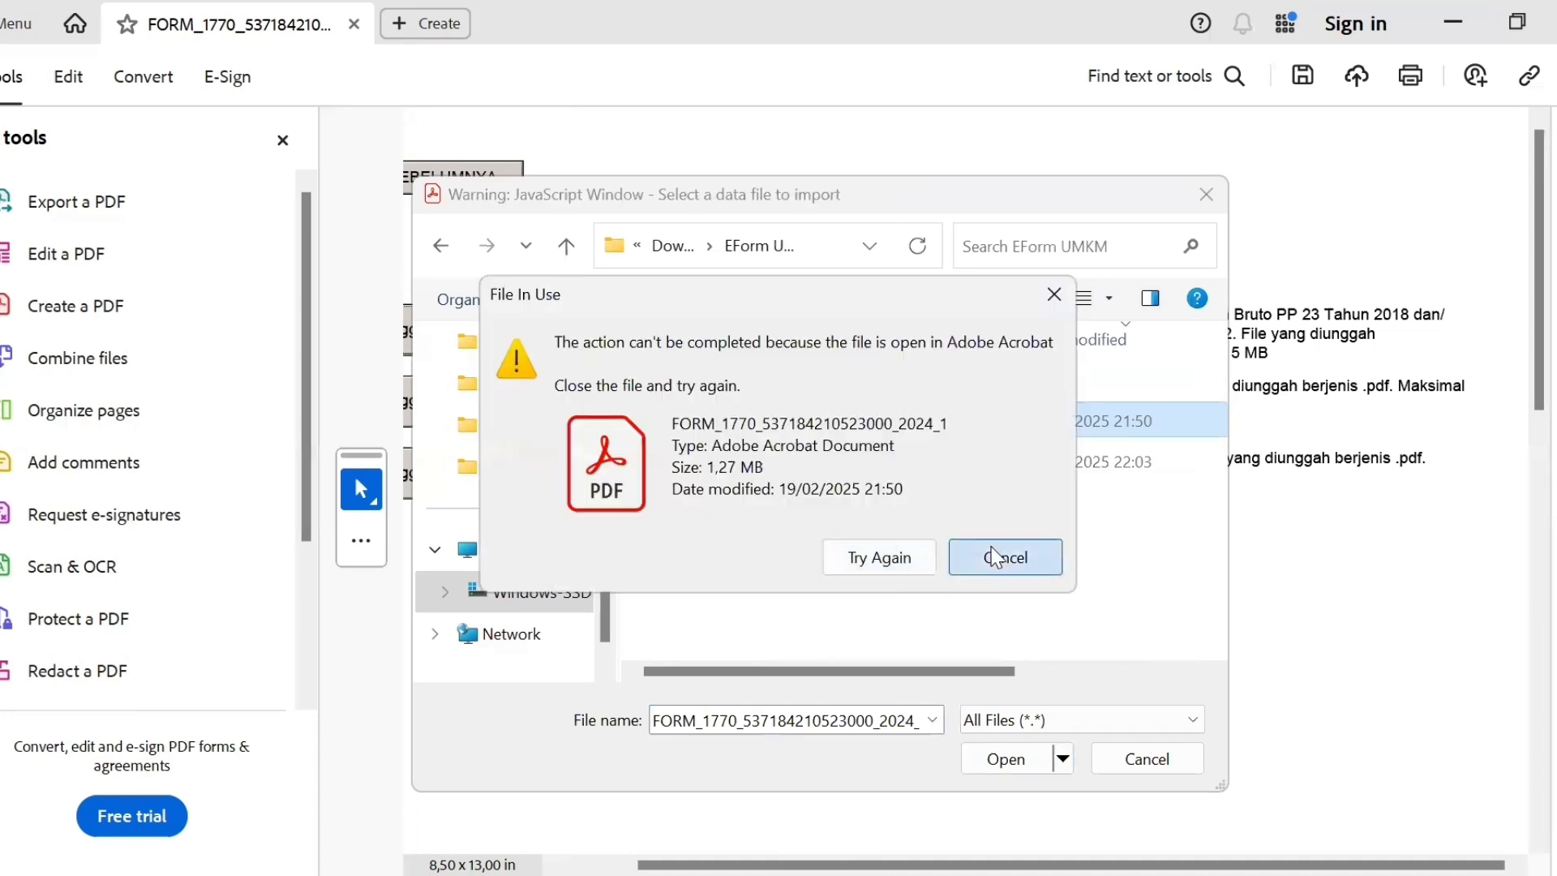
pyautogui.click(996, 558)
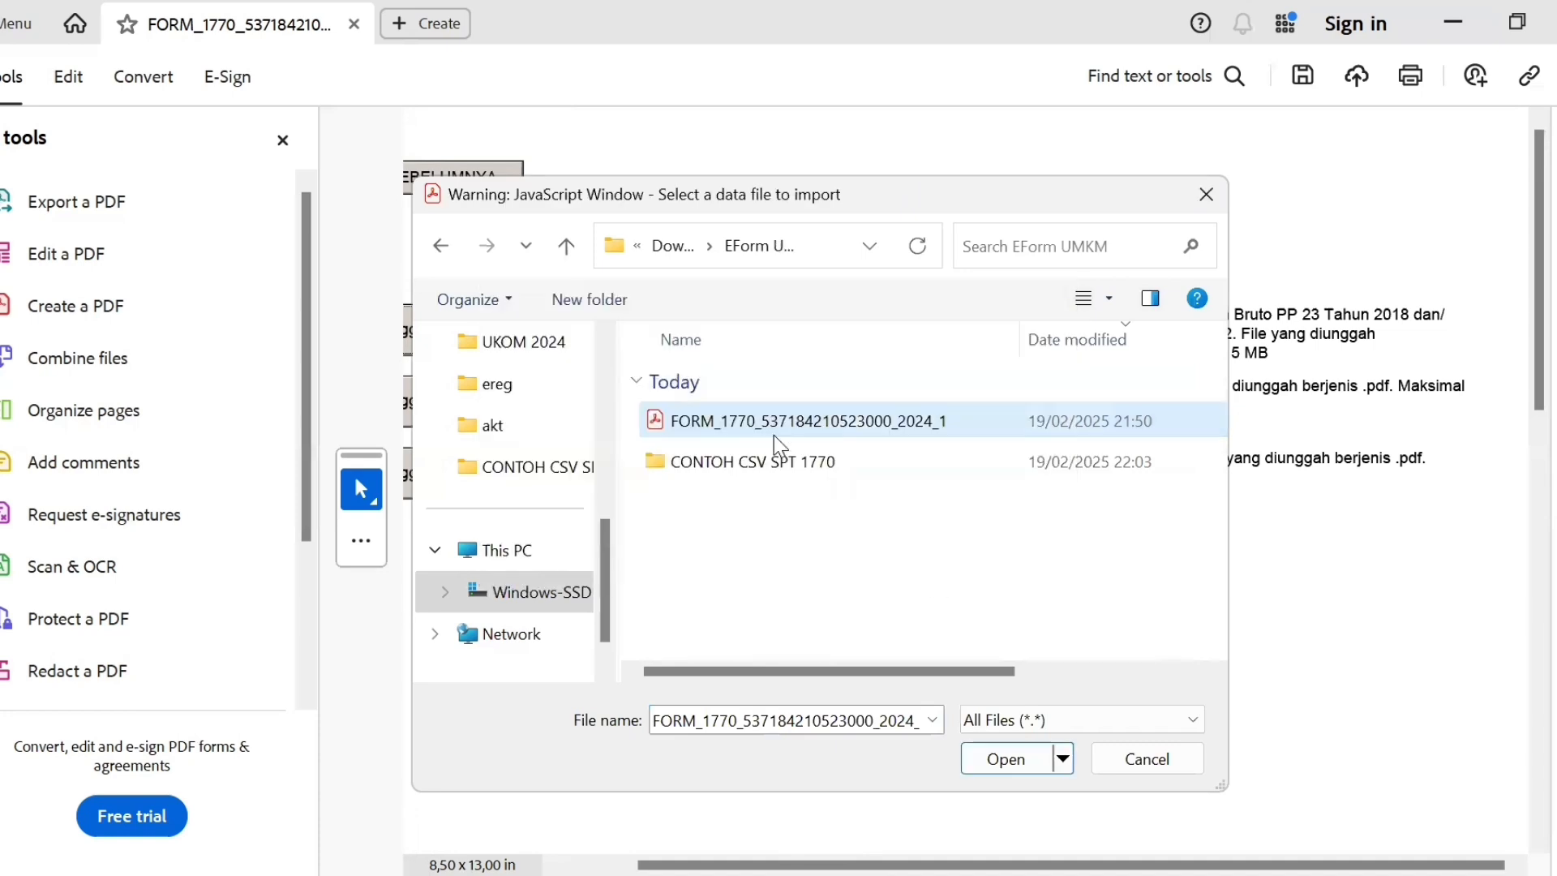
# - Duplicate the 1770 form PDF in the same folder and rename the copy as lampiran omzet
pyautogui.rightClick(721, 427)
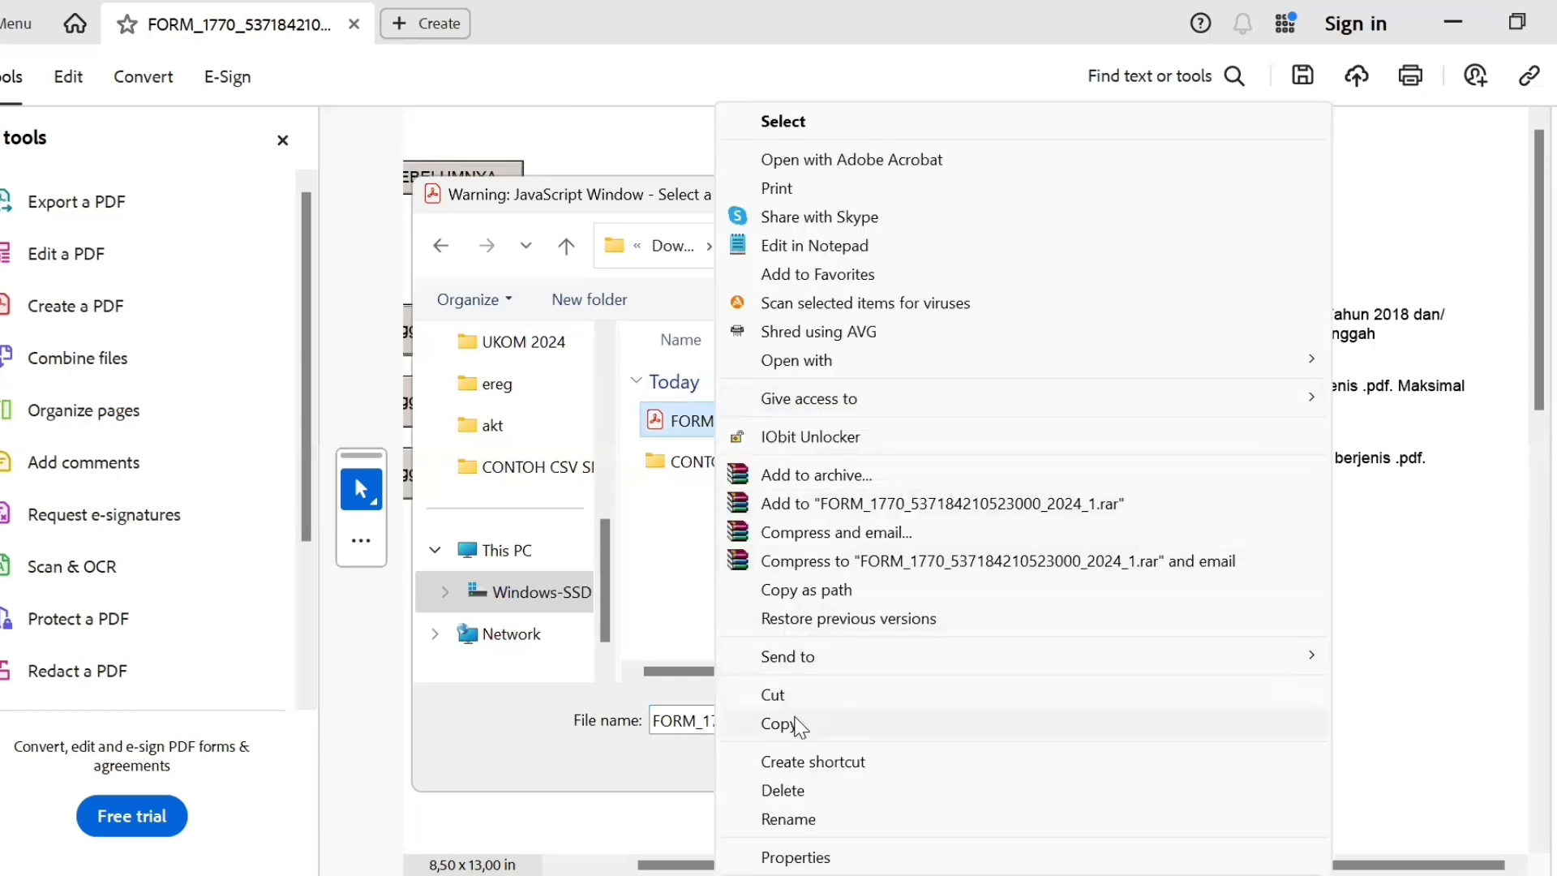
pyautogui.click(797, 724)
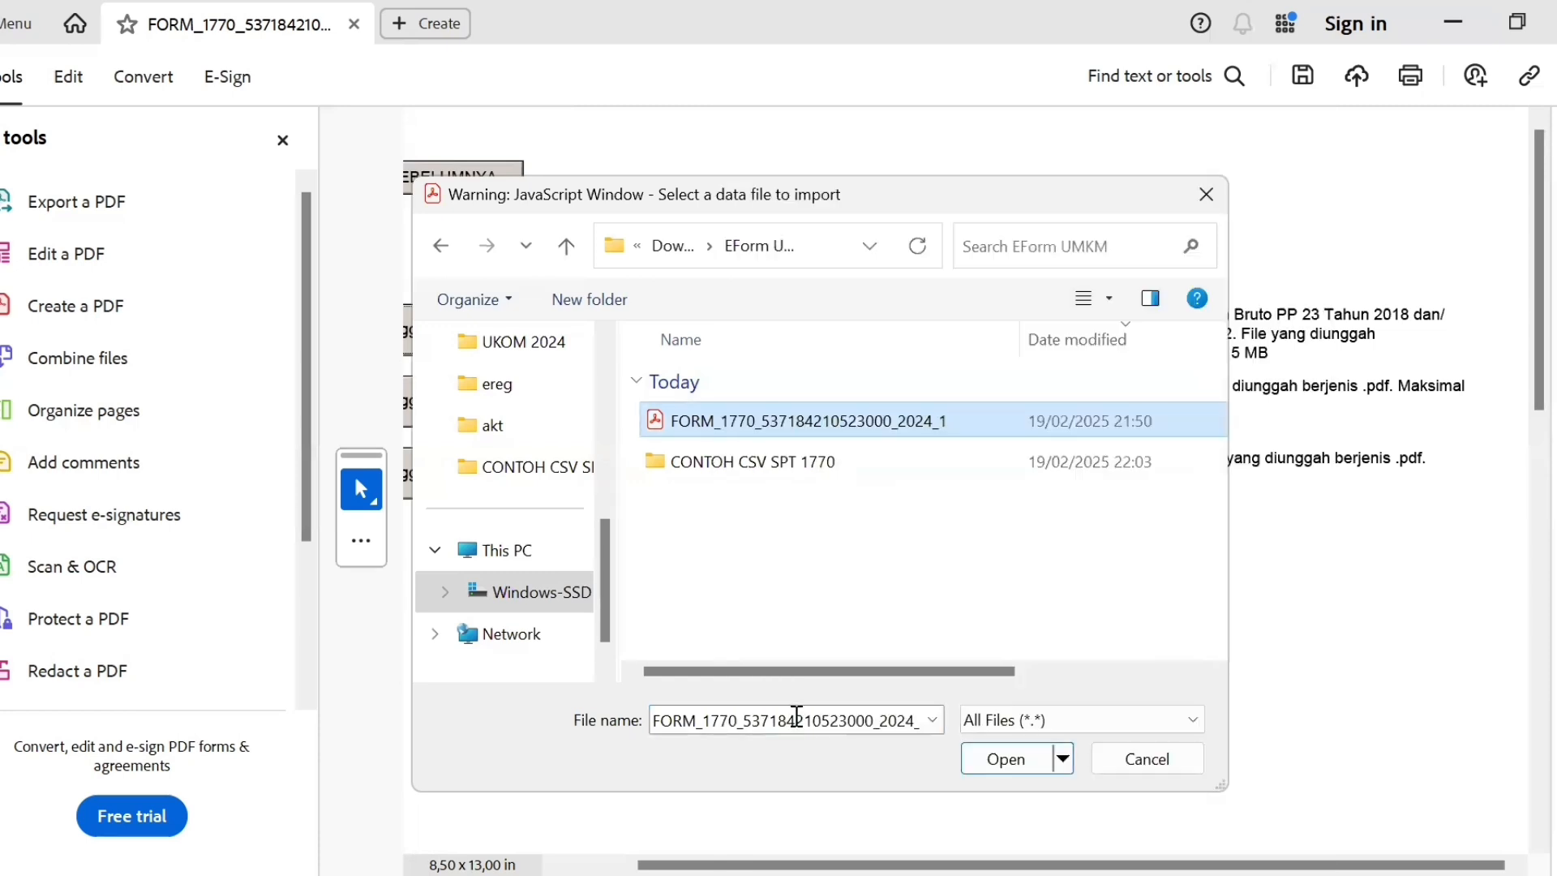
pyautogui.hotkey('ctrl', 'v')
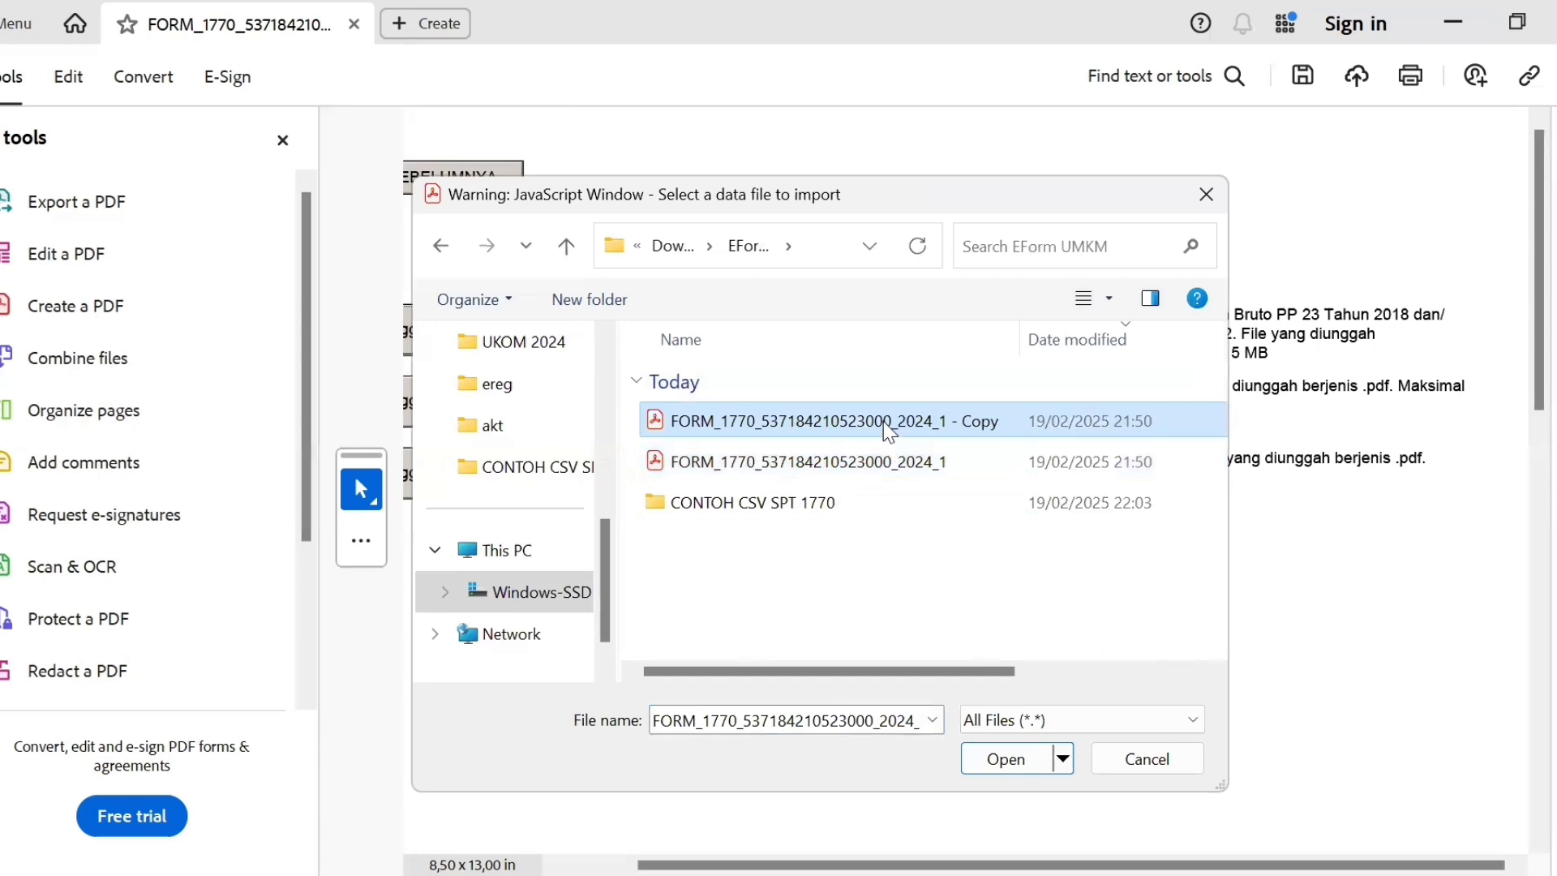
pyautogui.rightClick(889, 433)
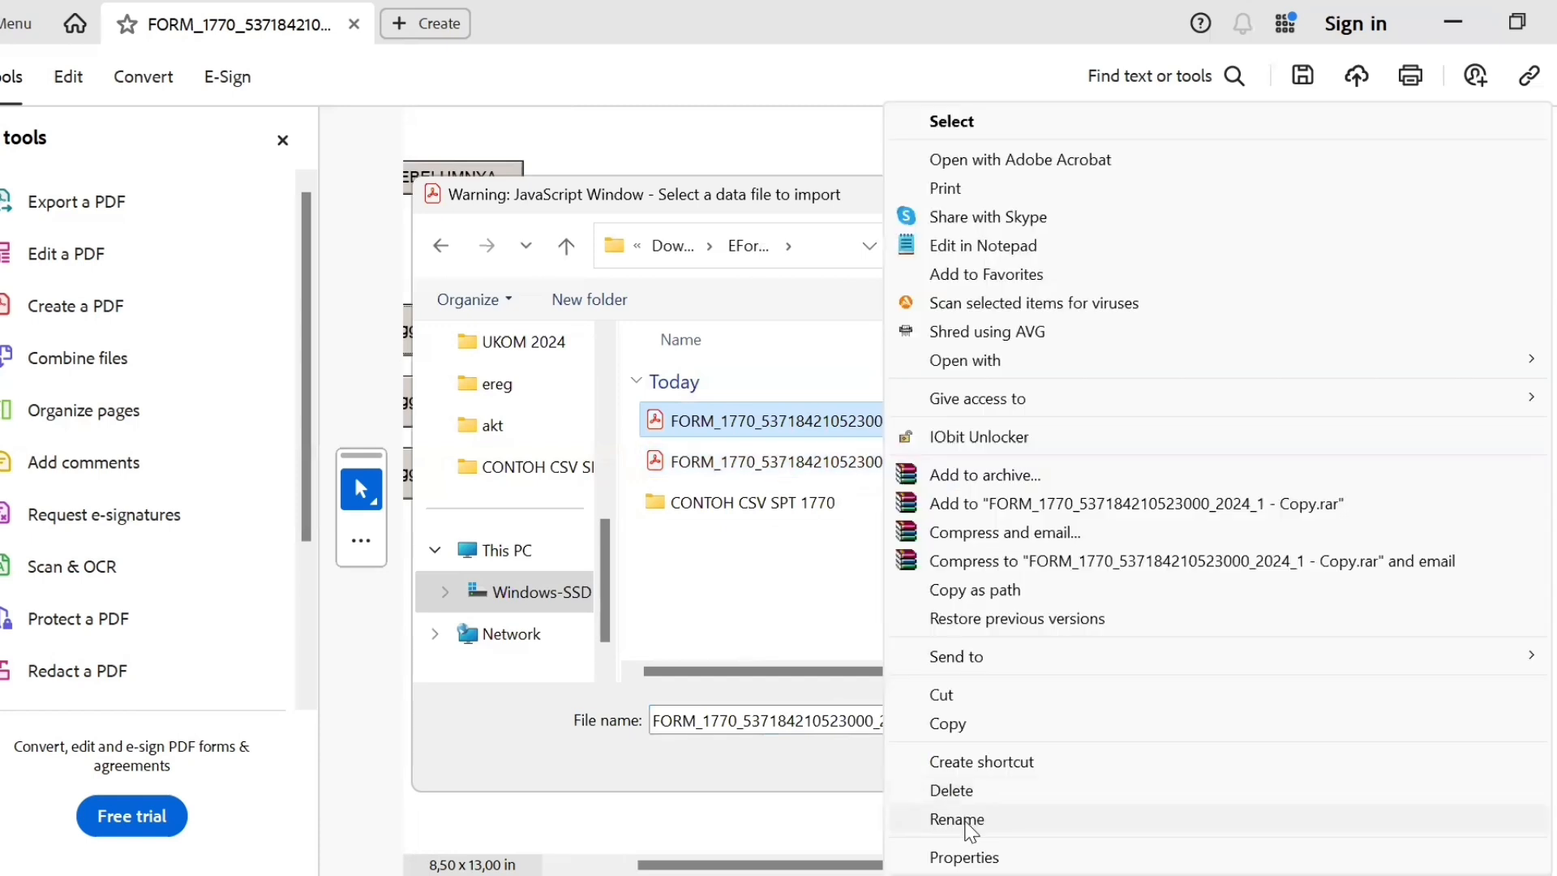
pyautogui.click(967, 820)
pyautogui.write('lampiran')
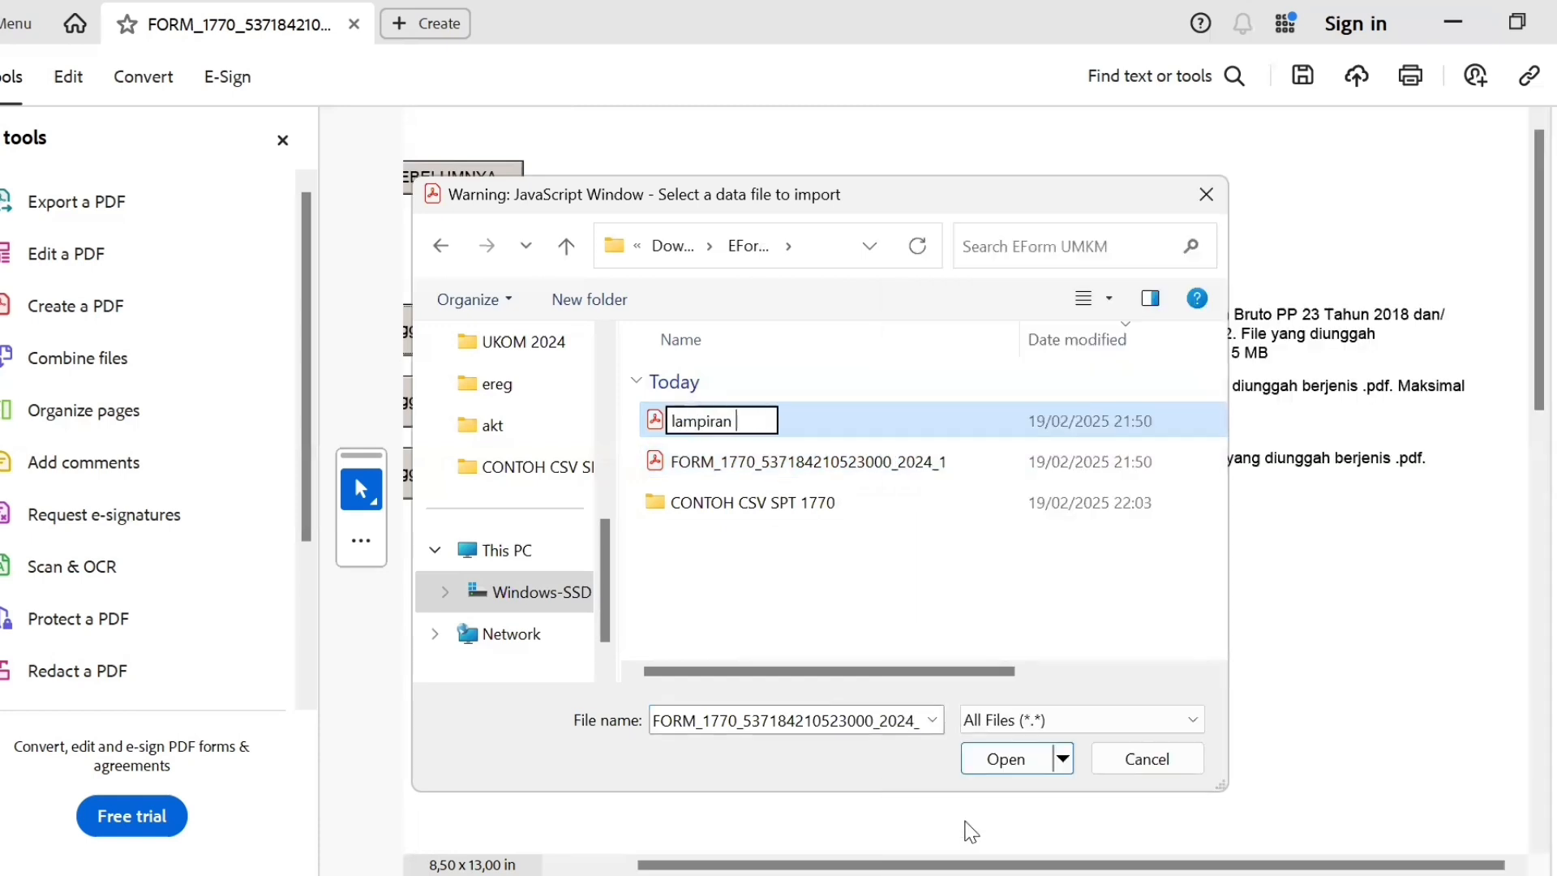
pyautogui.write(' omzet')
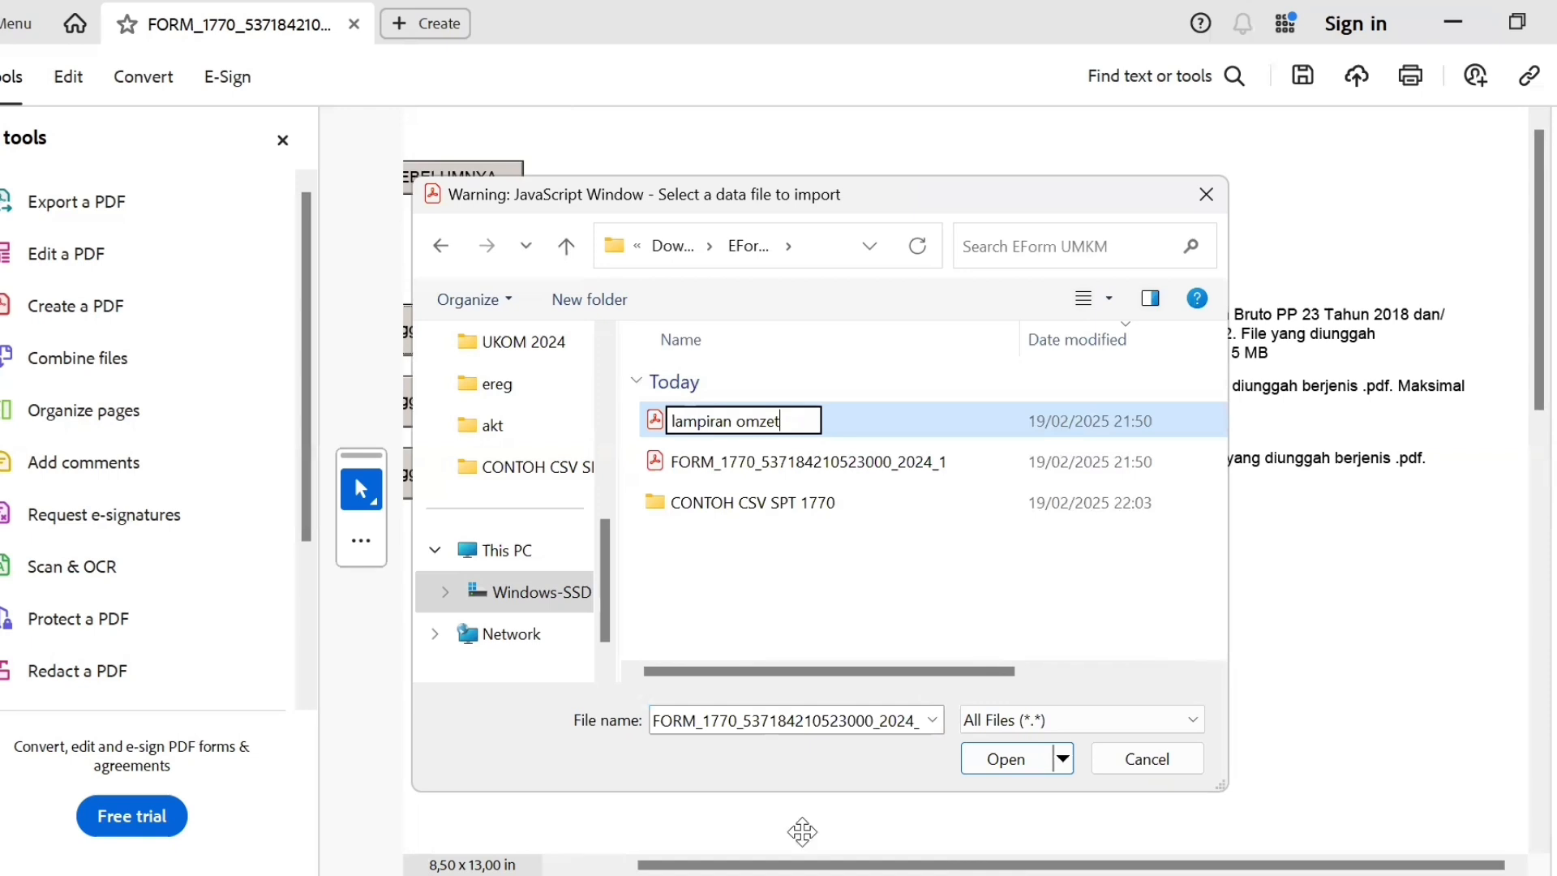
pyautogui.press('Return')
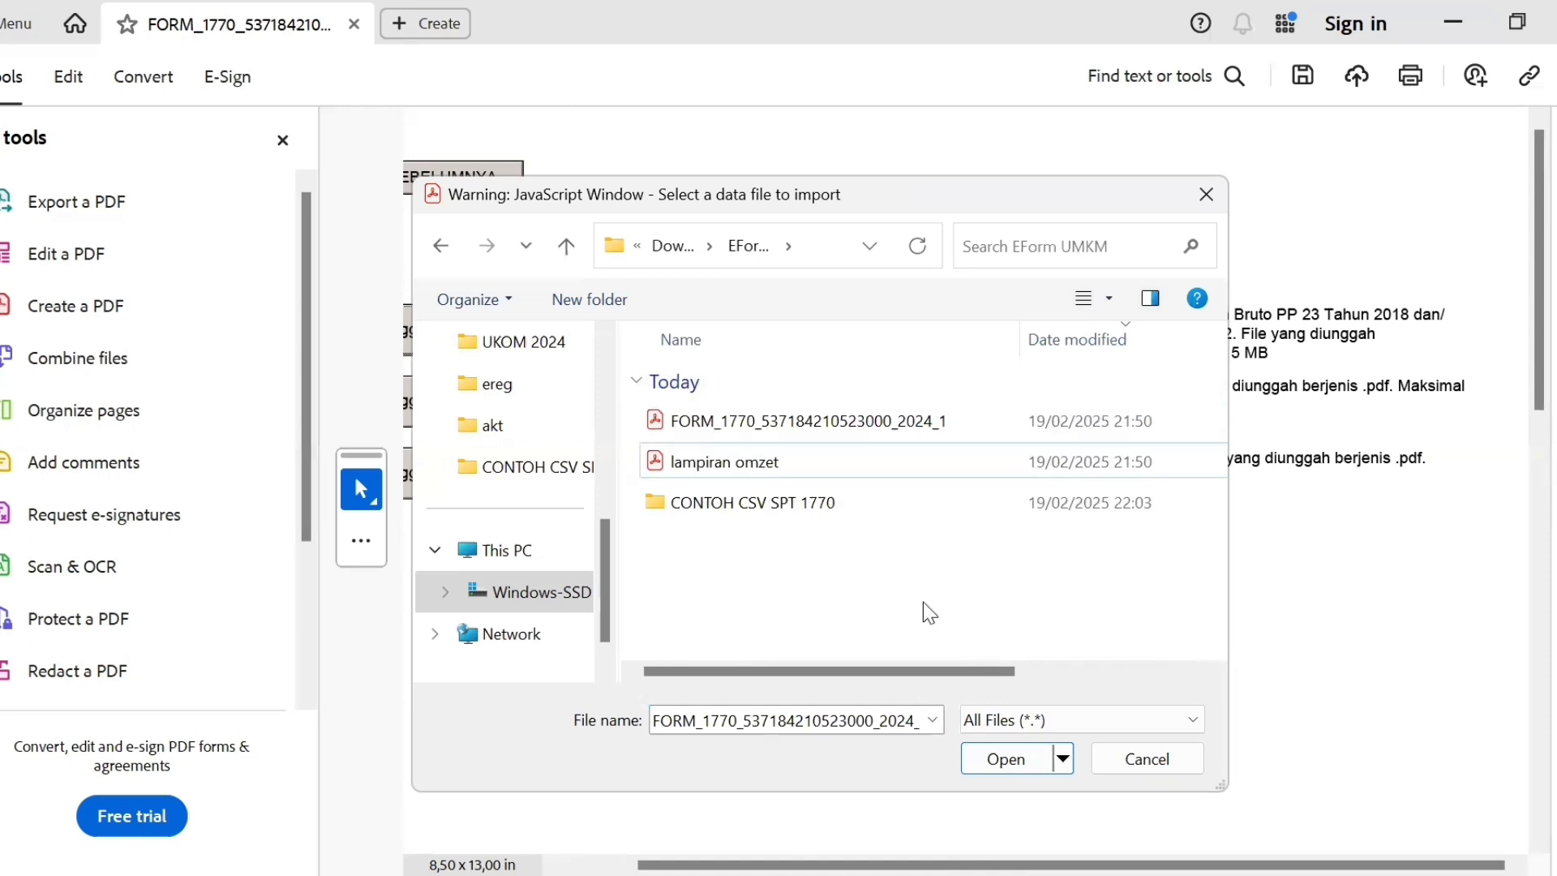
# - Attach the lampiran omzet PDF as the Rekapitulasi Peredaran Bruto file
pyautogui.click(770, 477)
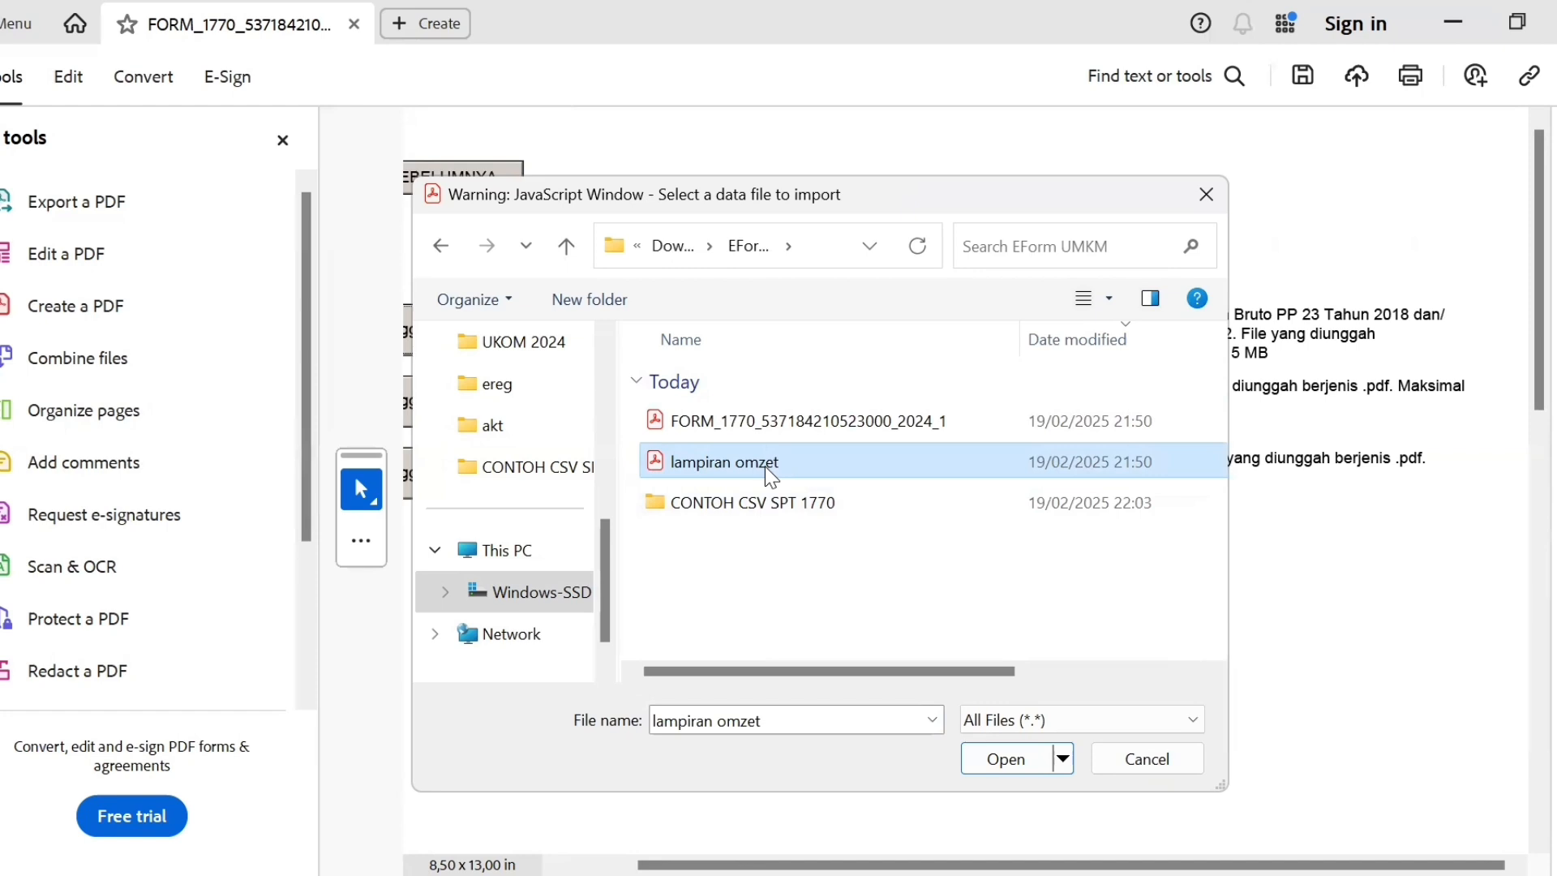
pyautogui.doubleClick(770, 477)
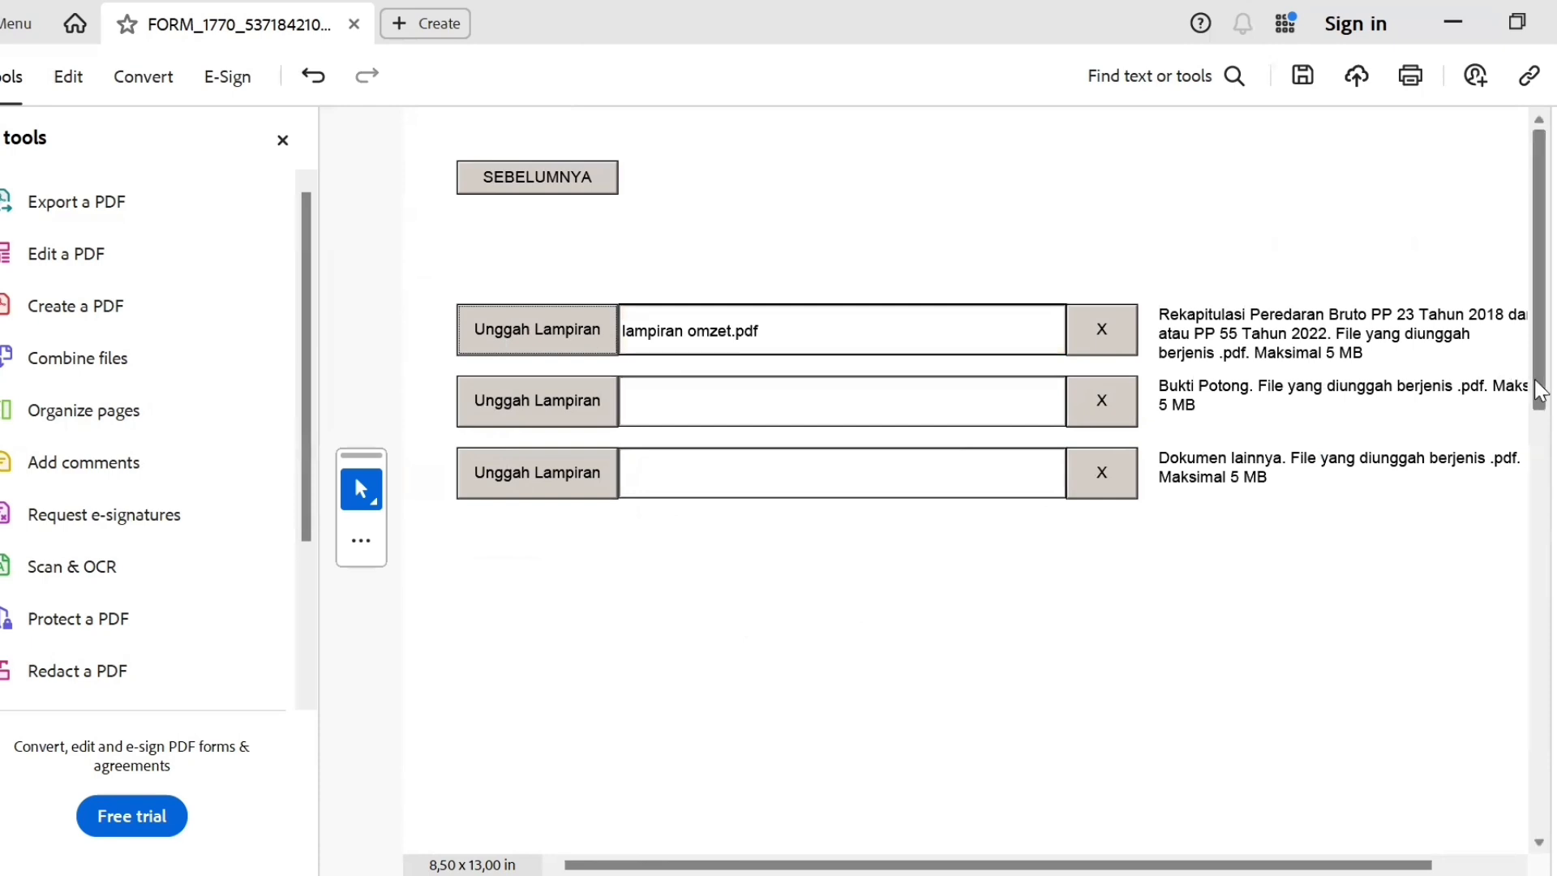
# - Copy the verification code from the newest E-Form email in Gmail and paste it into the e-Form's Kode Verifikasi field in Acrobat
pyautogui.scroll(-1, 1549, 467)
pyautogui.scroll(-5, 1550, 466)
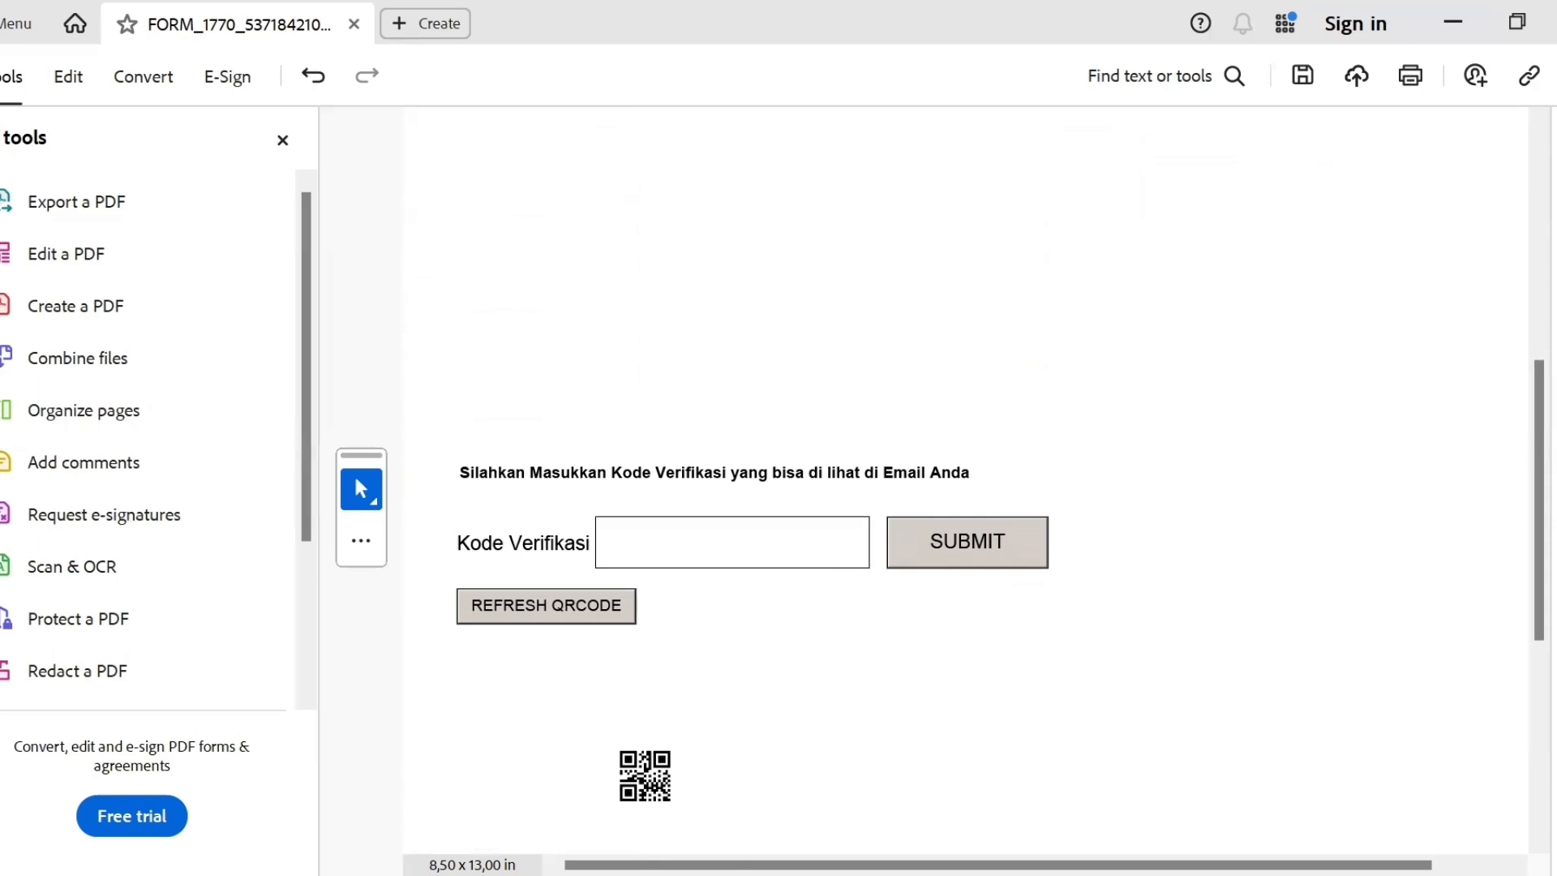
pyautogui.hotkey('alt', 'Tab')
pyautogui.click(766, 27)
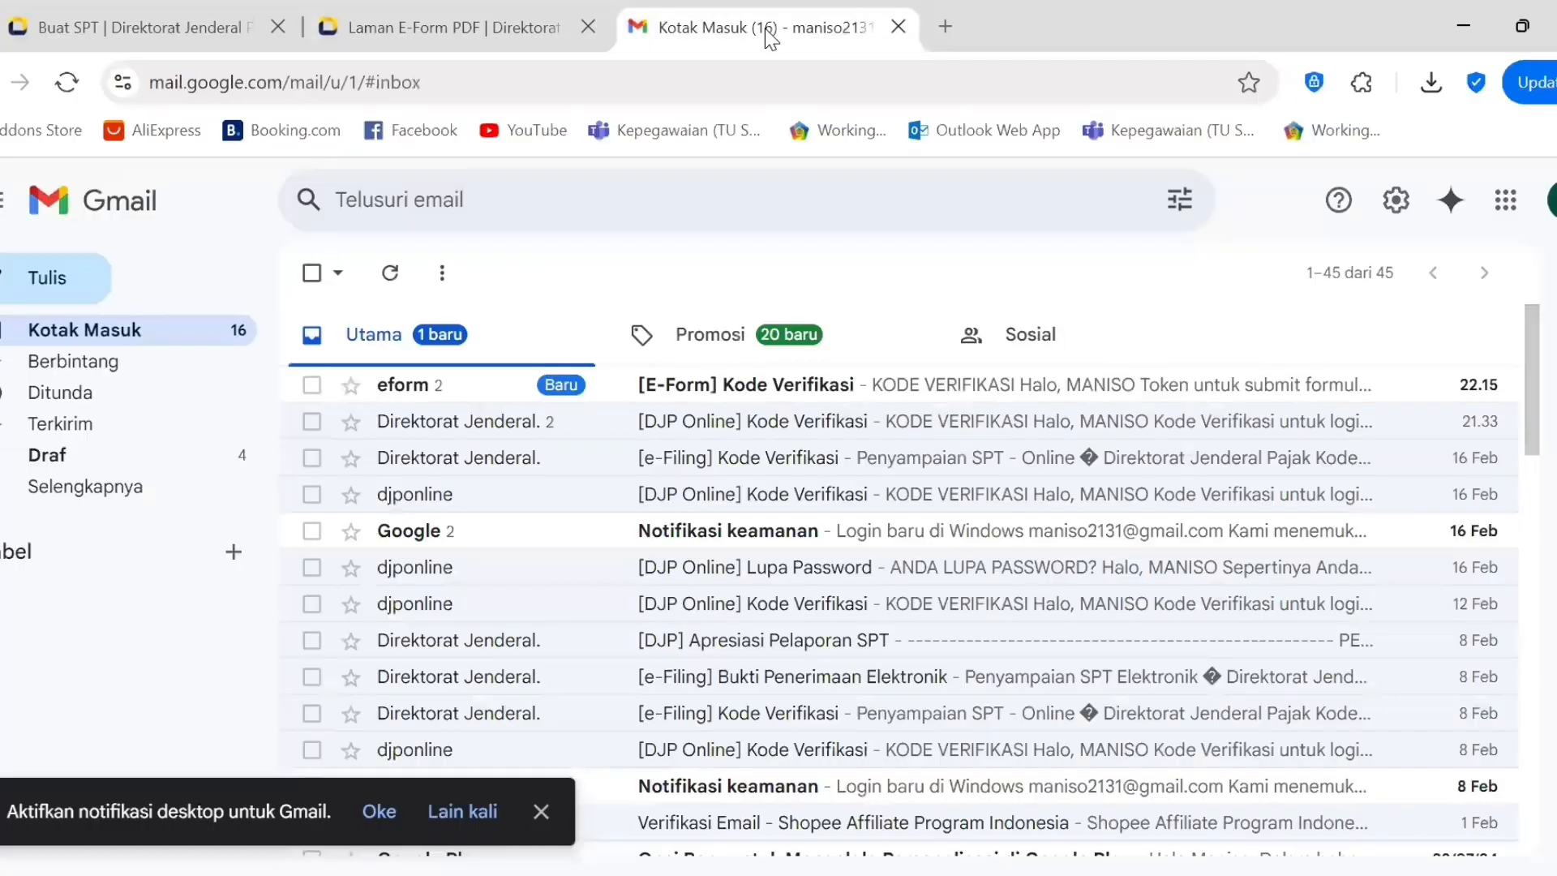
pyautogui.click(790, 398)
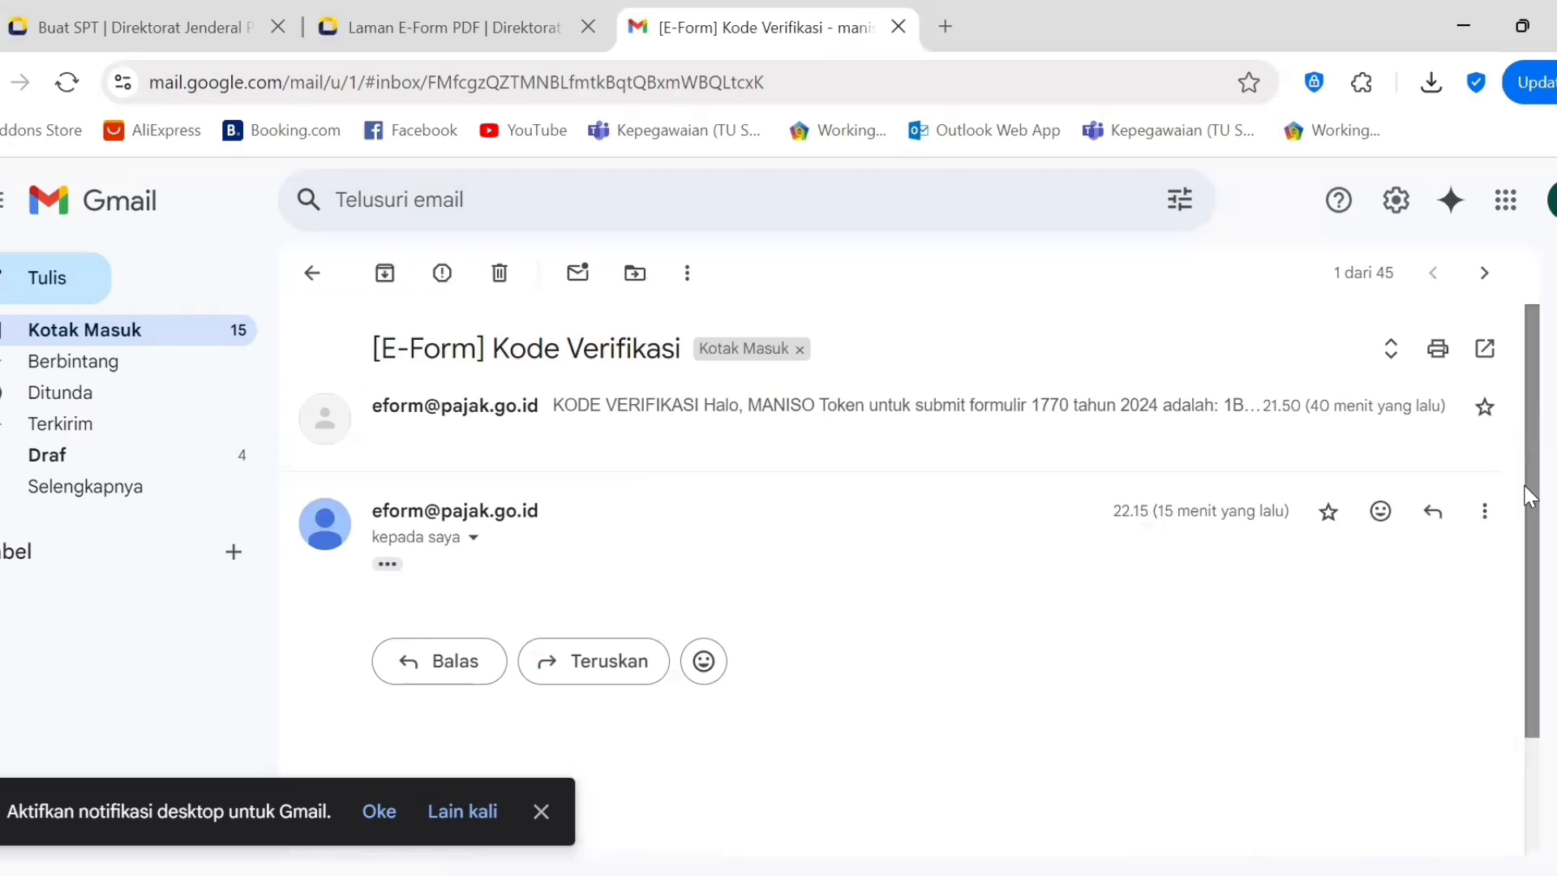
pyautogui.moveTo(1532, 507); pyautogui.dragTo(1535, 632)
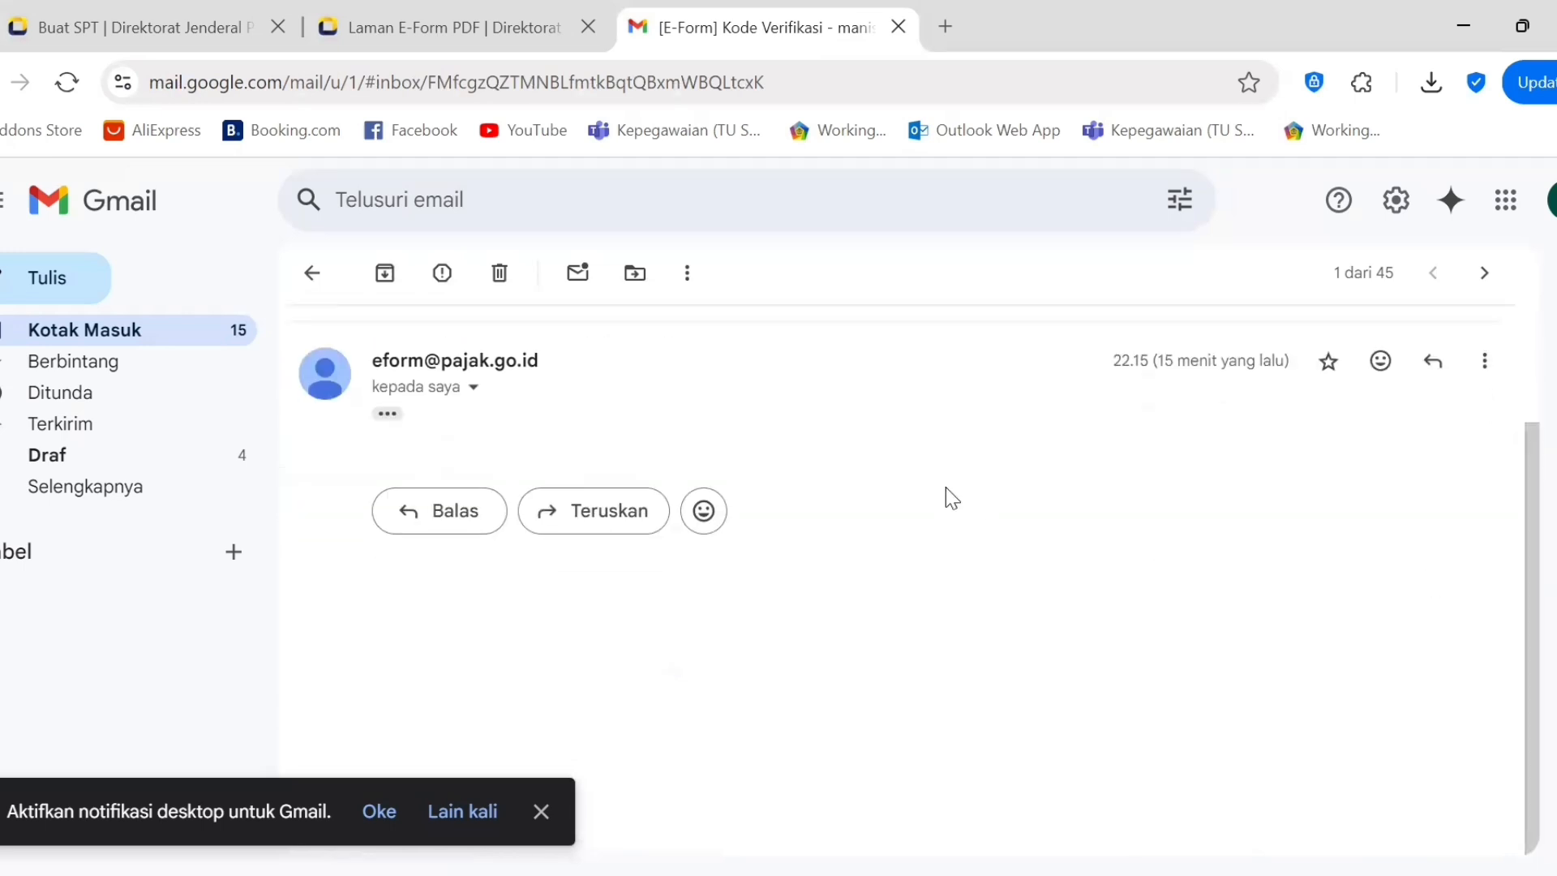
pyautogui.click(387, 413)
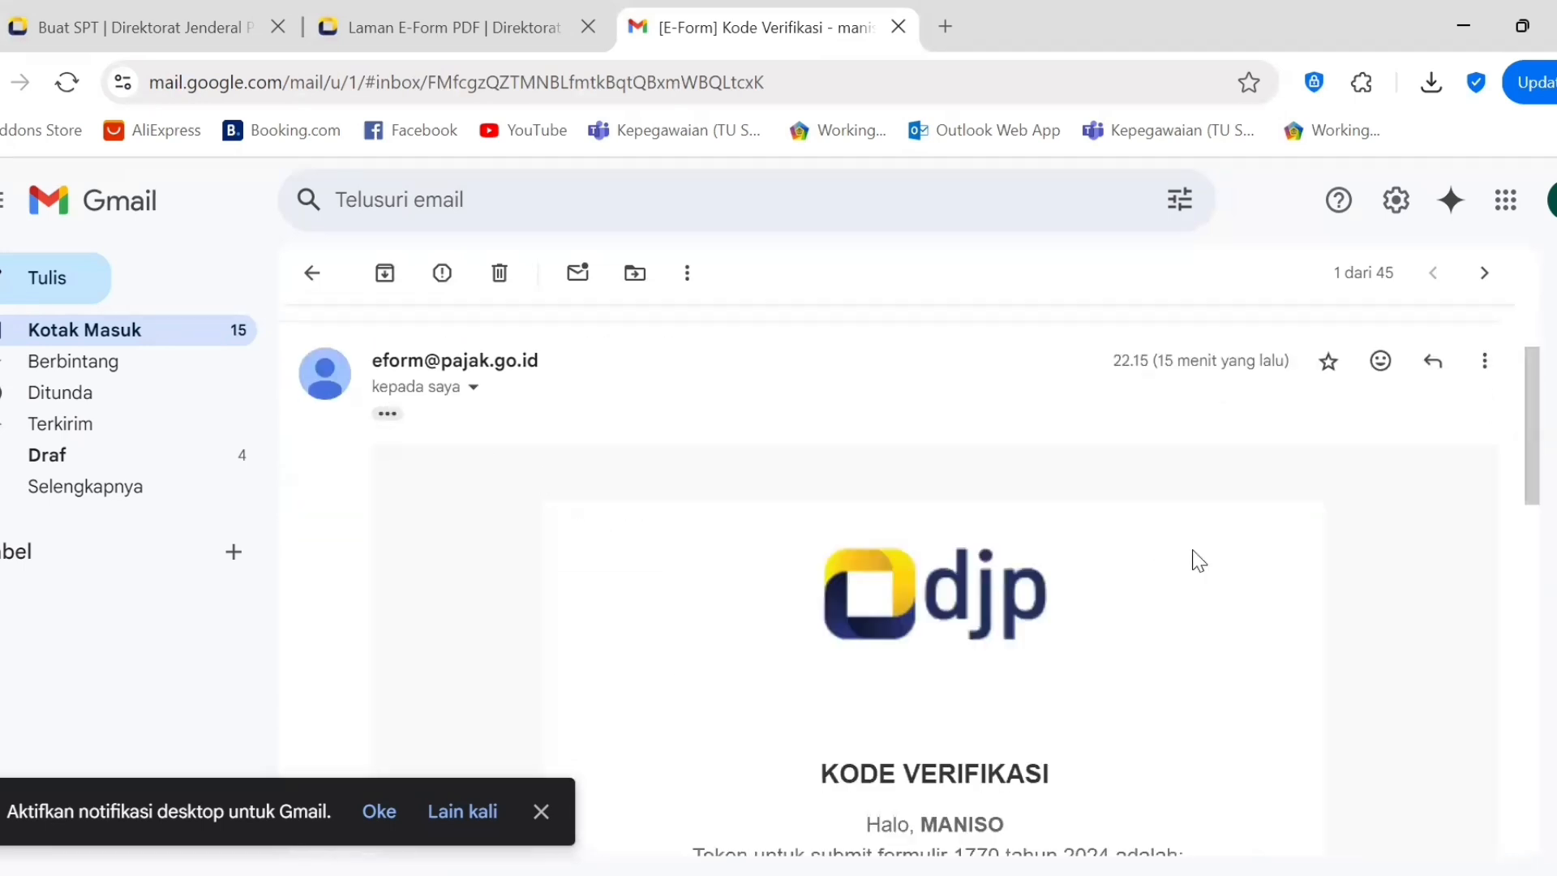
pyautogui.moveTo(1531, 479); pyautogui.dragTo(1532, 604)
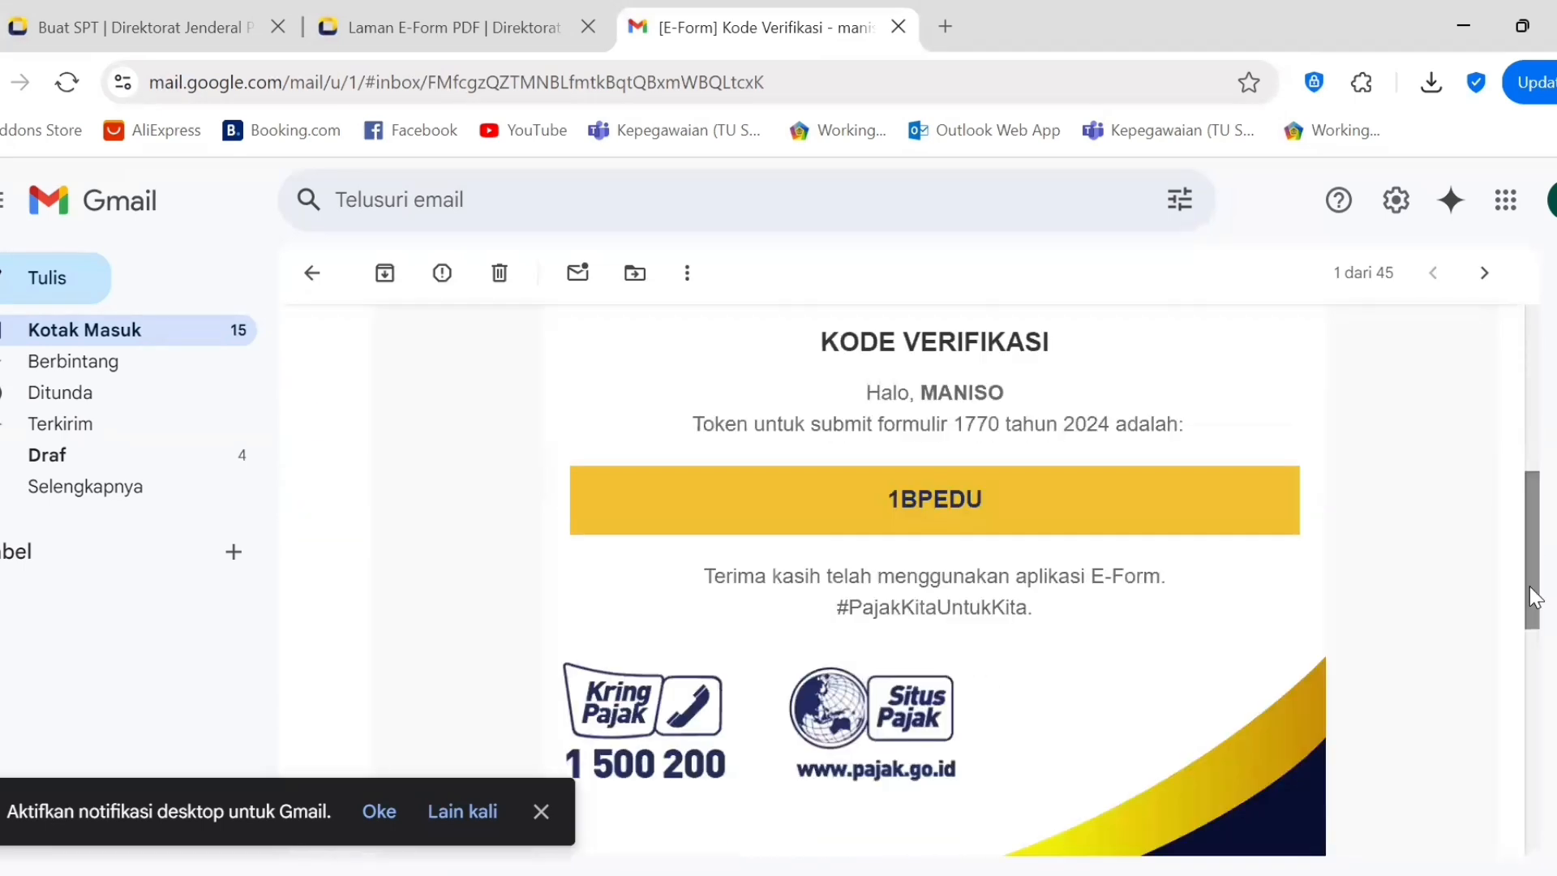
pyautogui.doubleClick(932, 503)
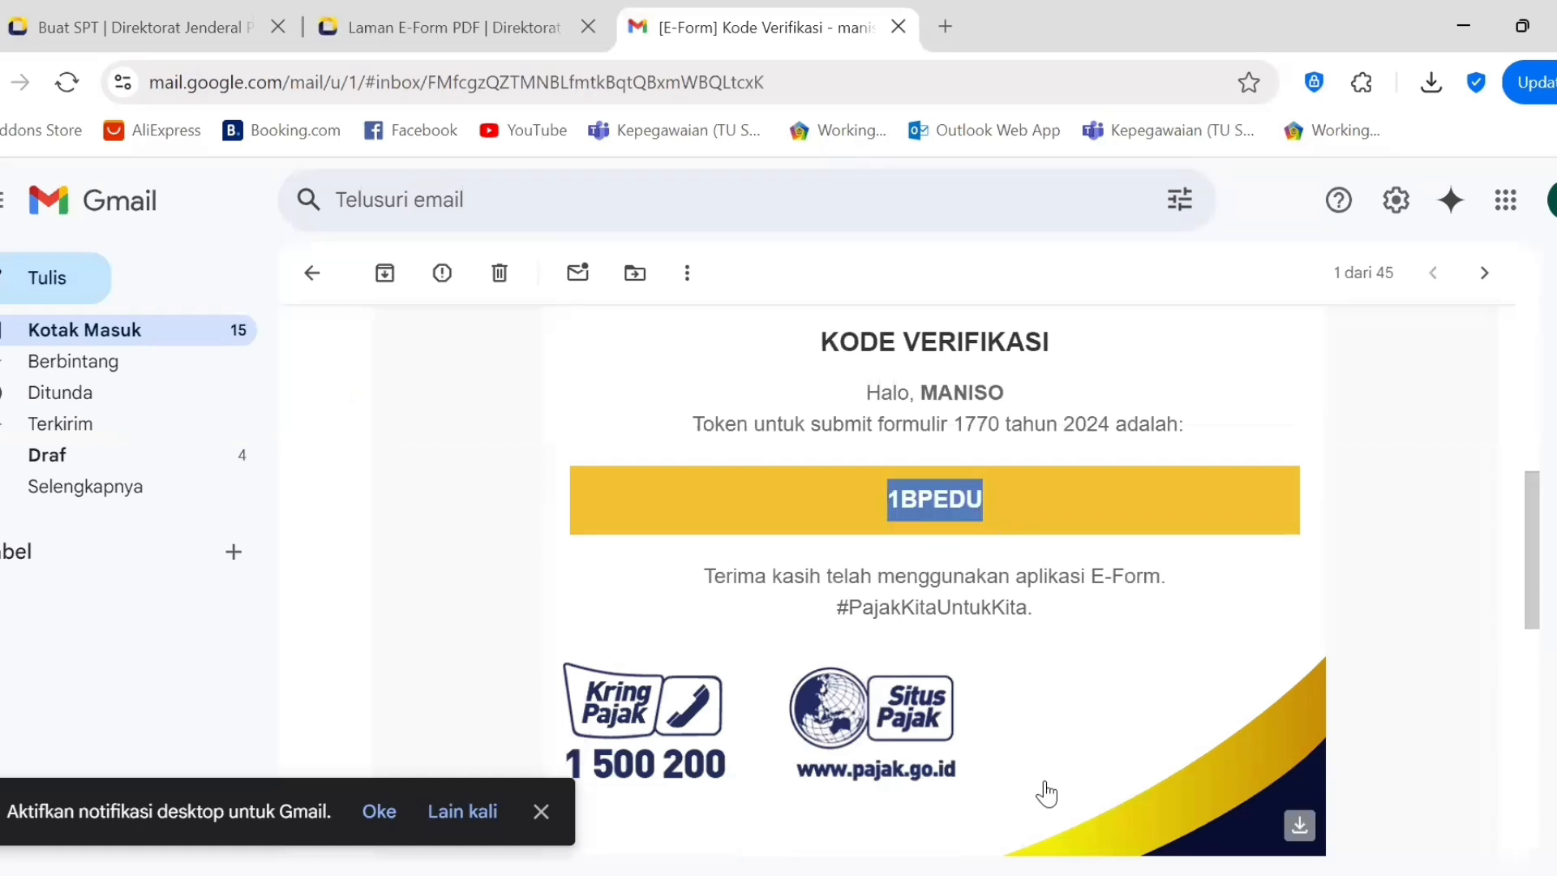
pyautogui.hotkey('alt', 'Tab')
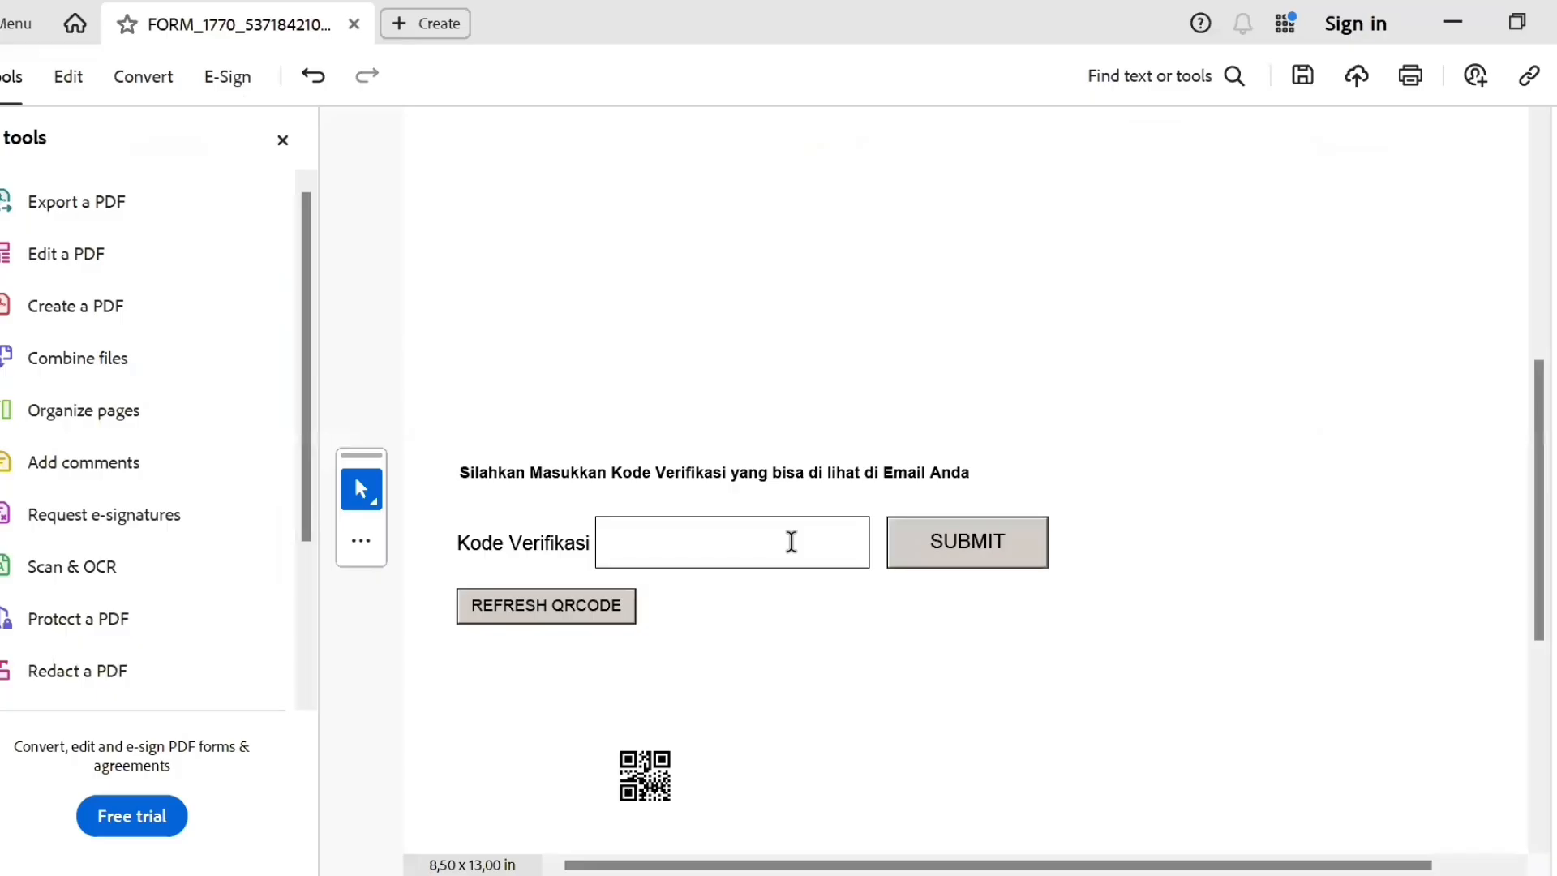
pyautogui.hotkey('ctrl', 'v')
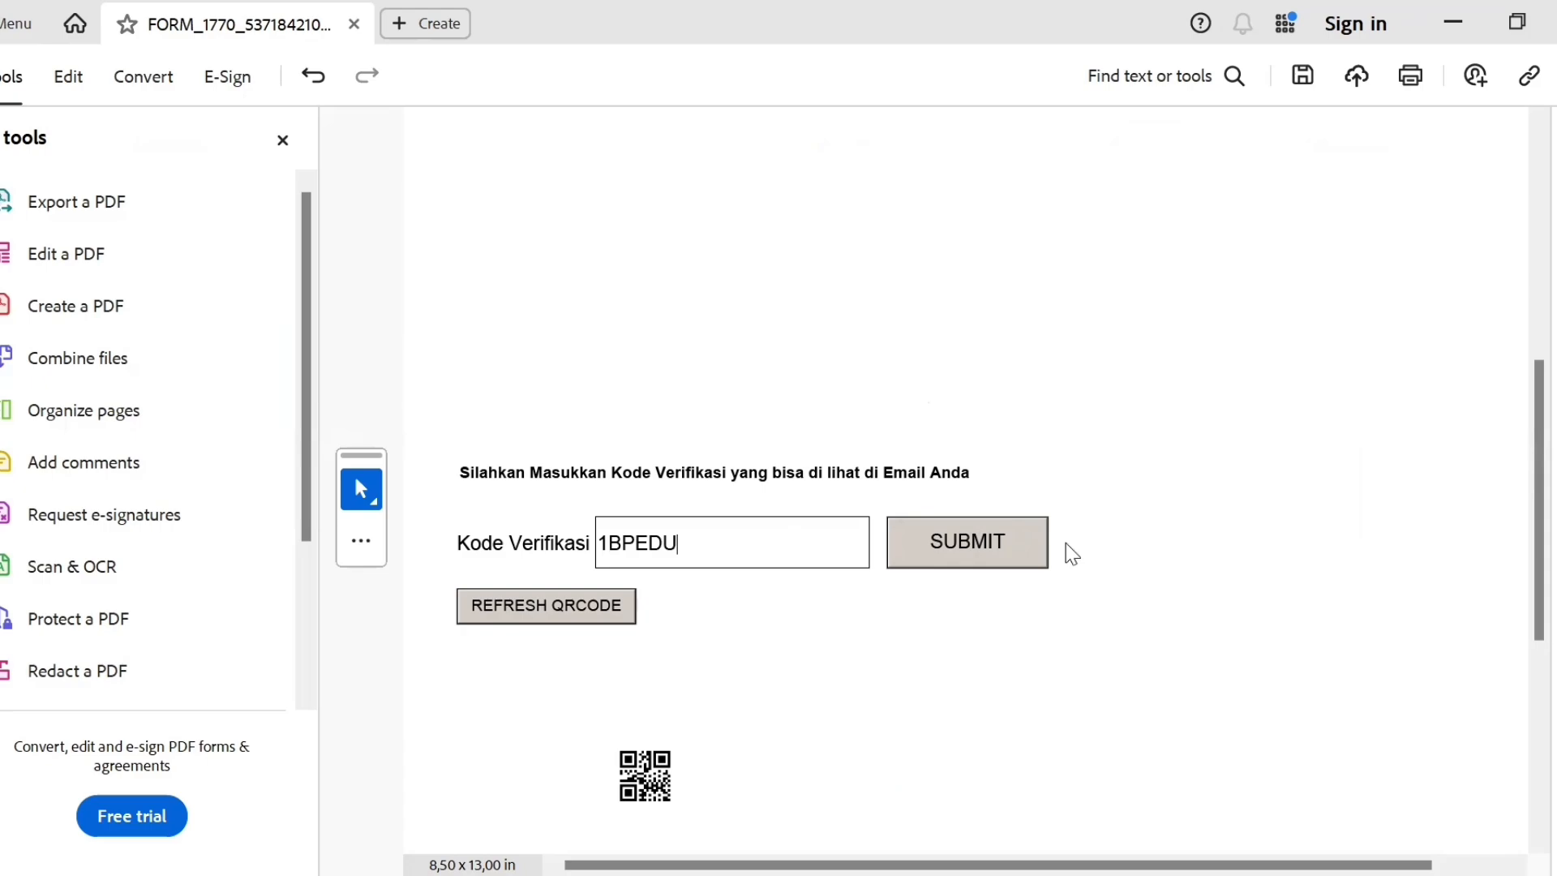
# - Switch to the BPE.jpg image to view an example of the electronic filing receipt email
pyautogui.hotkey('alt', 'Tab')
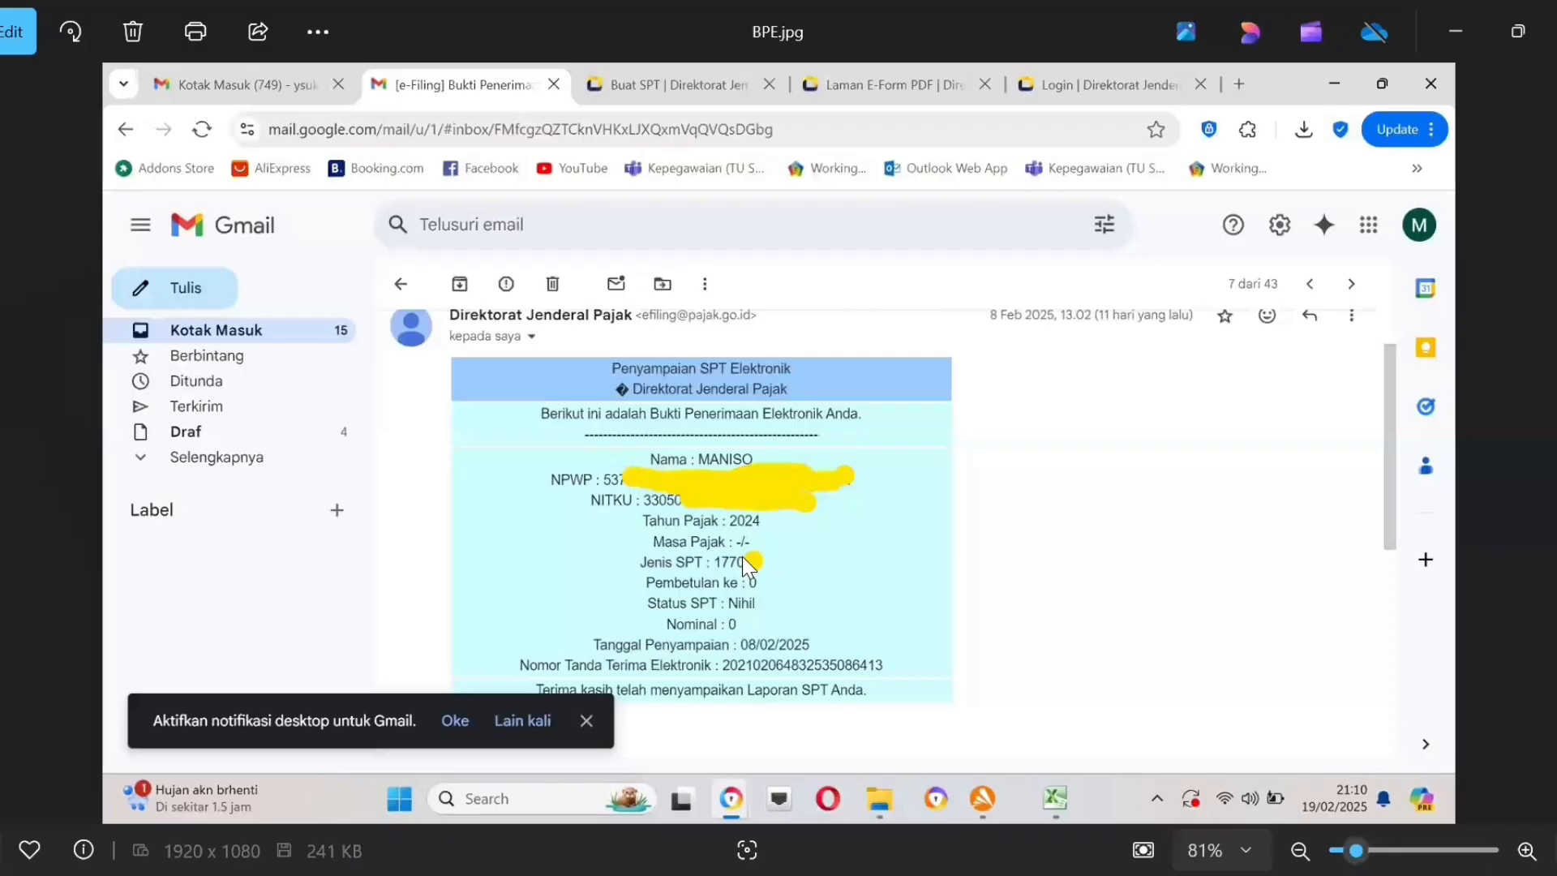